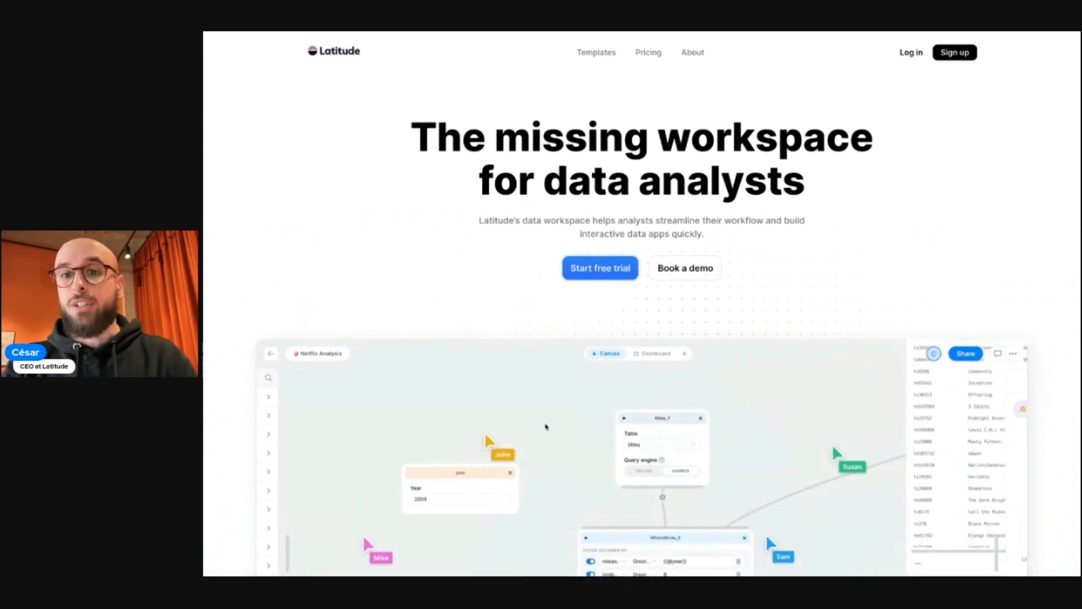
- Examine the Latitude landing page, including its sections on stack integrations, workflow features and dbt
{"action": "scroll", "coordinate": [392, 520], "scroll_direction": "down", "scroll_amount": 3}
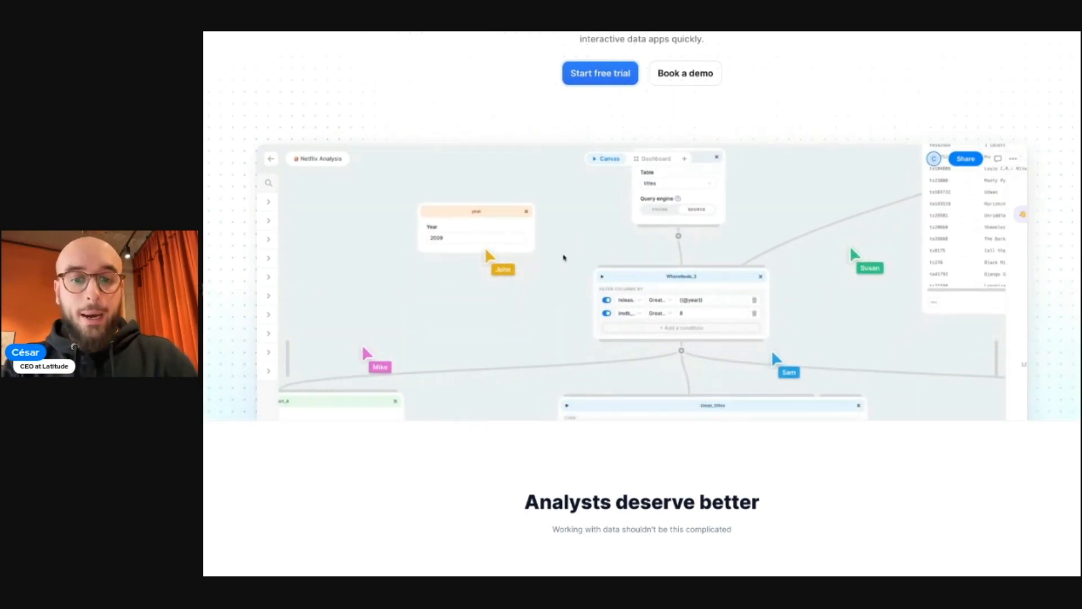
{"action": "scroll", "coordinate": [642, 304], "scroll_direction": "down", "scroll_amount": 13}
{"action": "scroll", "coordinate": [753, 205], "scroll_direction": "down", "scroll_amount": 4}
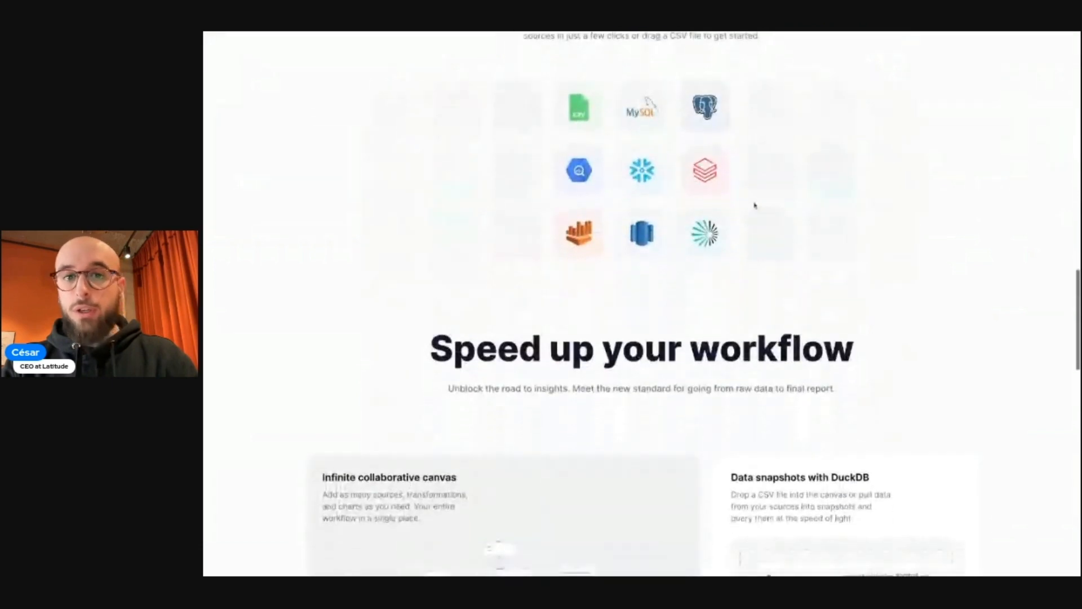
{"action": "scroll", "coordinate": [757, 195], "scroll_direction": "up", "scroll_amount": 3}
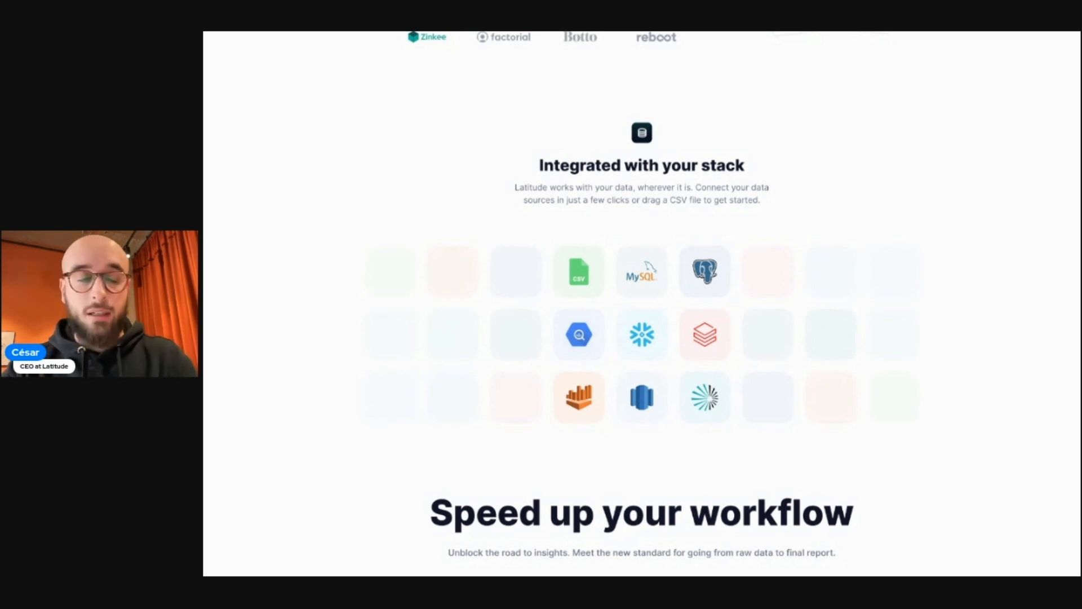
{"action": "scroll", "coordinate": [642, 304], "scroll_direction": "down", "scroll_amount": 4}
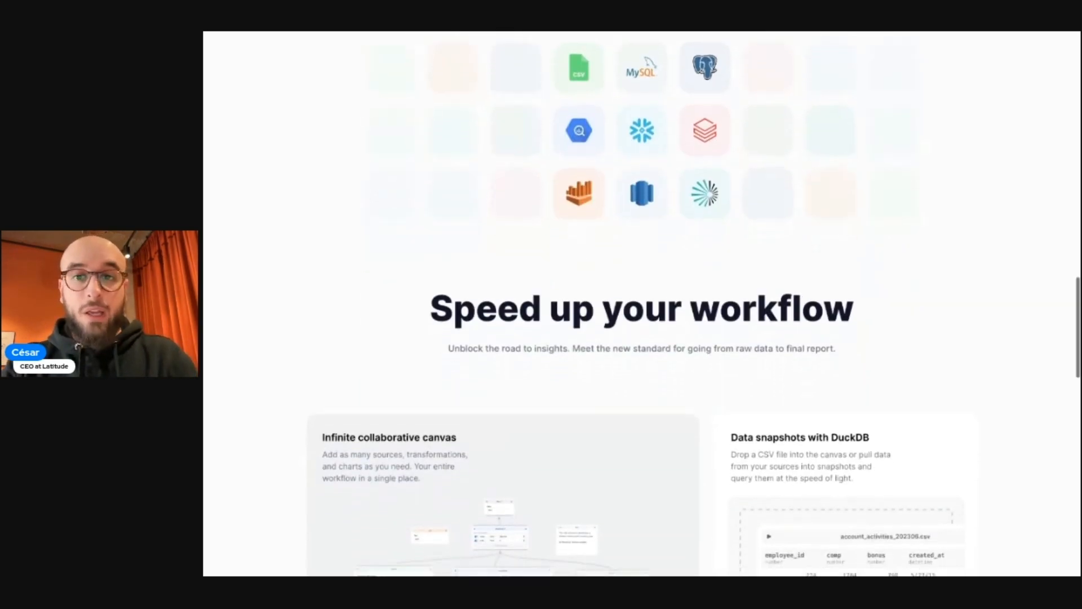
{"action": "scroll", "coordinate": [228, 305], "scroll_direction": "down", "scroll_amount": 4}
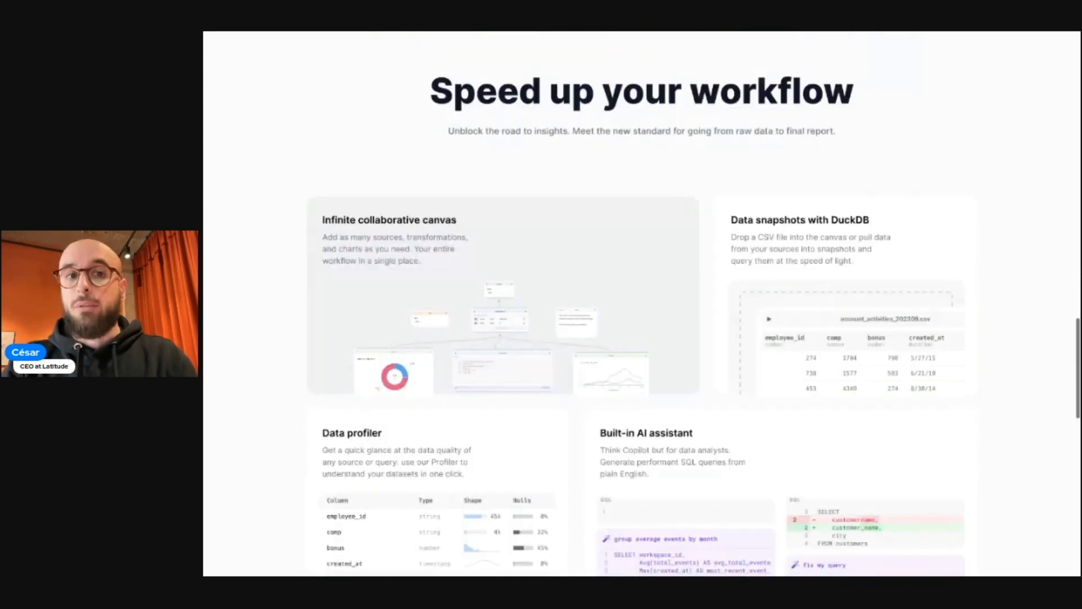
{"action": "scroll", "coordinate": [228, 309], "scroll_direction": "down", "scroll_amount": 1}
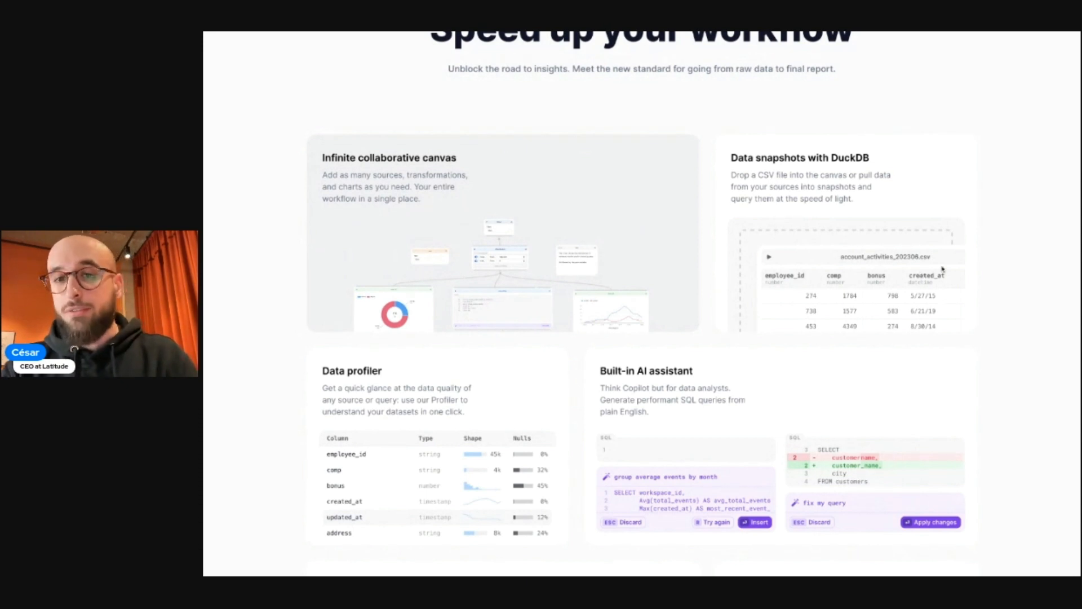
{"action": "scroll", "coordinate": [962, 314], "scroll_direction": "down", "scroll_amount": 3}
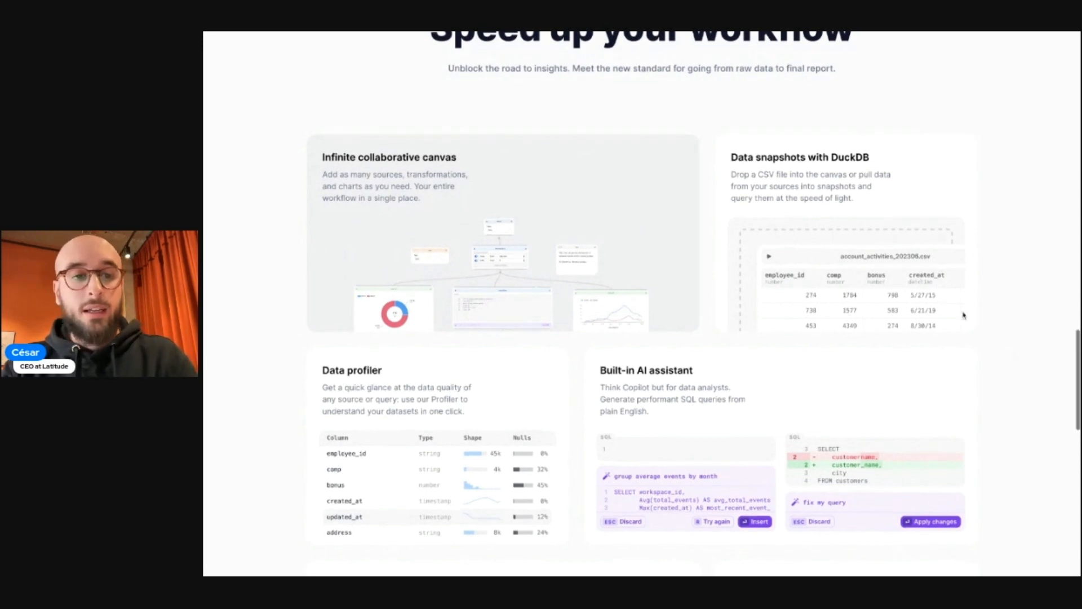
{"action": "scroll", "coordinate": [930, 338], "scroll_direction": "down", "scroll_amount": 1}
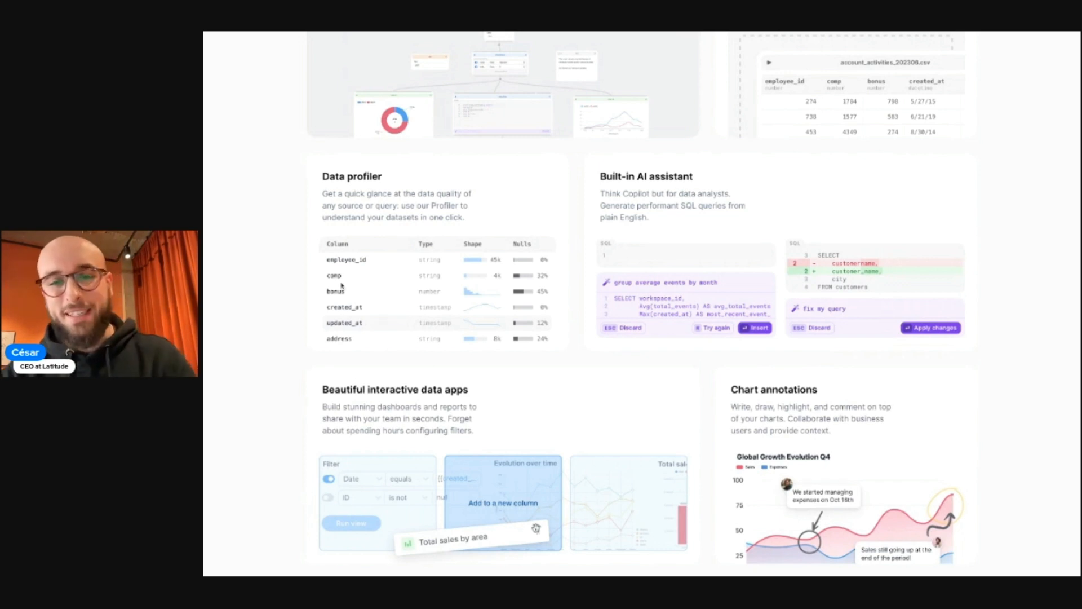
{"action": "scroll", "coordinate": [290, 270], "scroll_direction": "down", "scroll_amount": 1}
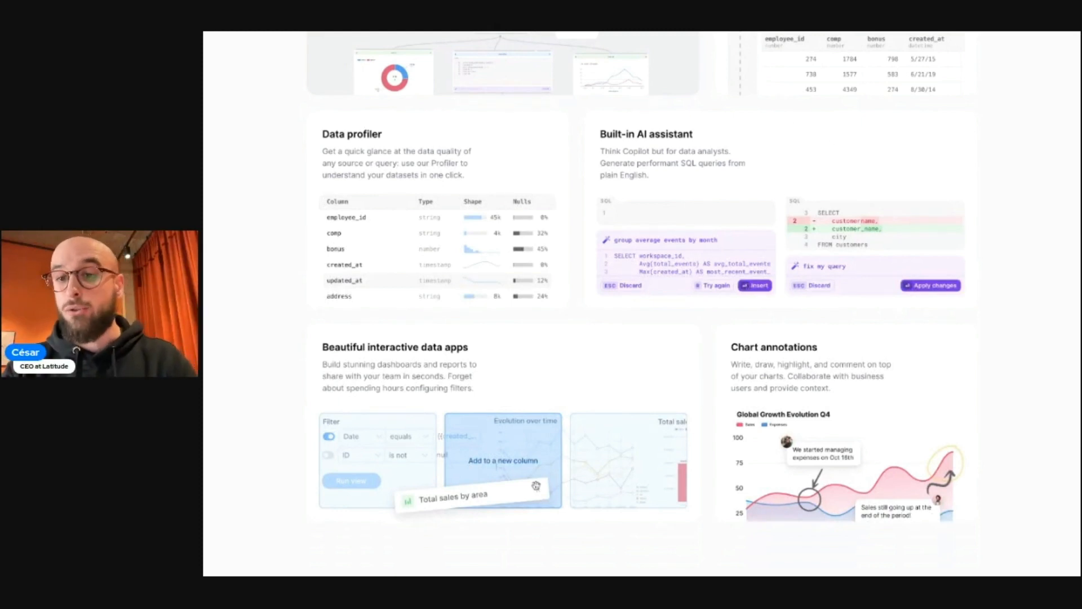
{"action": "scroll", "coordinate": [274, 307], "scroll_direction": "down", "scroll_amount": 4}
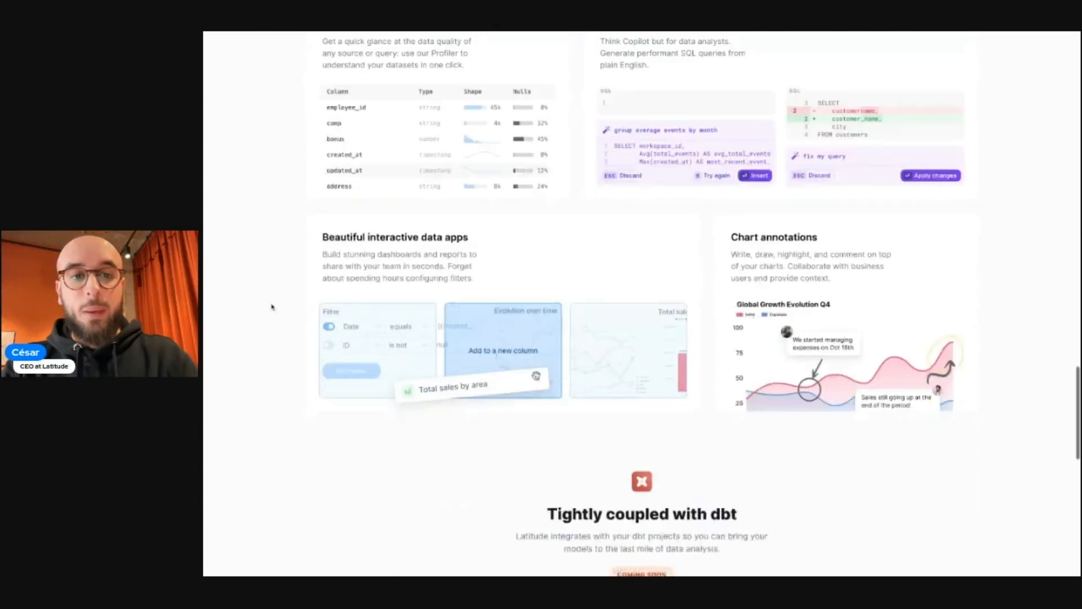
{"action": "scroll", "coordinate": [867, 426], "scroll_direction": "down", "scroll_amount": 1}
{"action": "scroll", "coordinate": [866, 427], "scroll_direction": "down", "scroll_amount": 11}
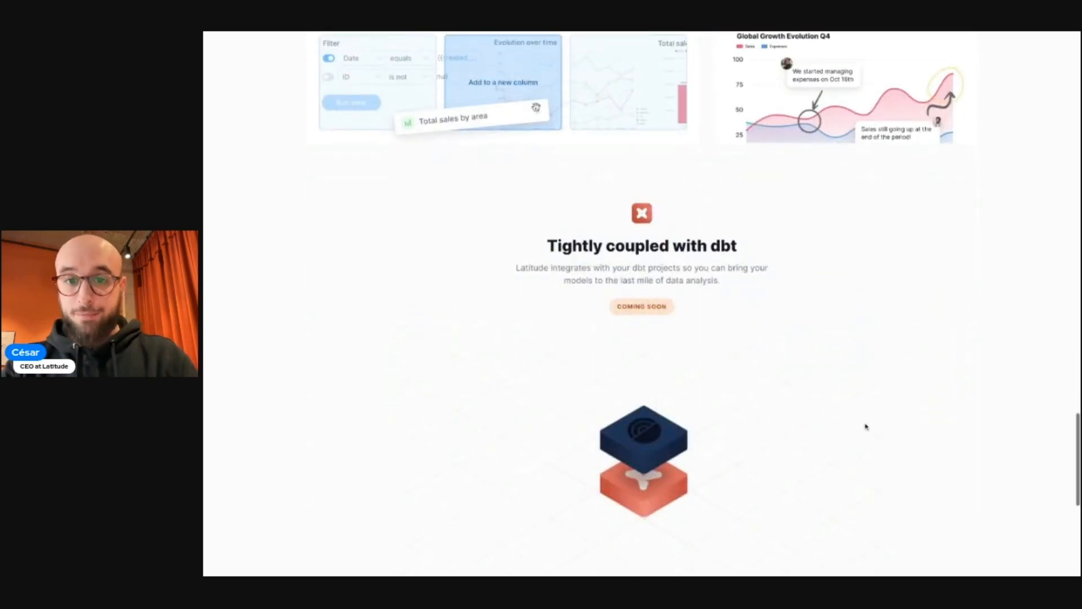
{"action": "scroll", "coordinate": [866, 427], "scroll_direction": "up", "scroll_amount": 20}
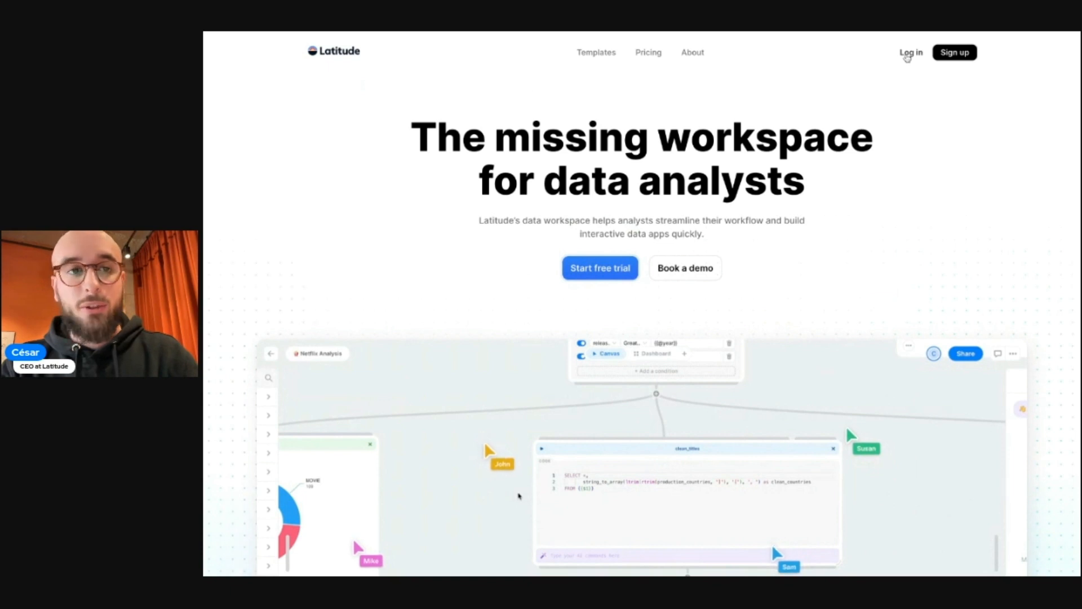
- Log in to the Latitude workspace and open its data source settings
{"action": "left_click", "coordinate": [910, 53]}
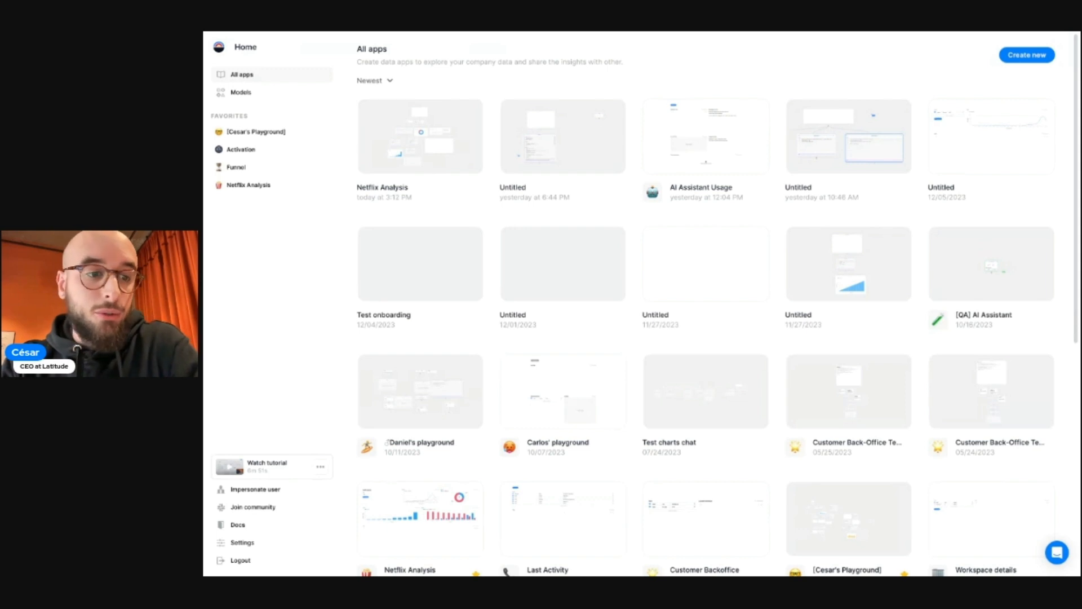
{"action": "left_click", "coordinate": [264, 547]}
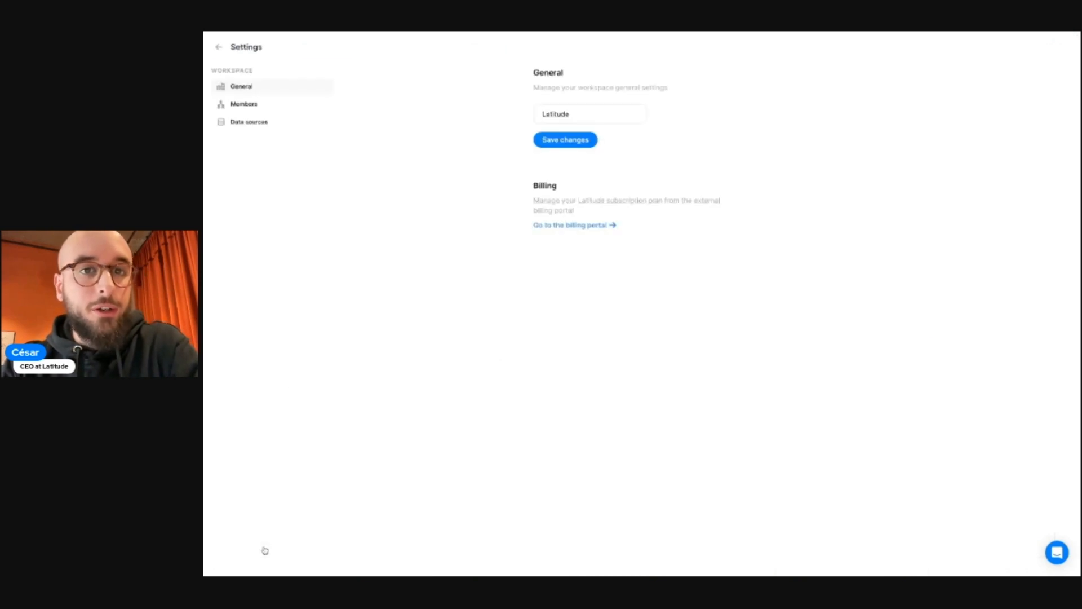
{"action": "left_click", "coordinate": [258, 123]}
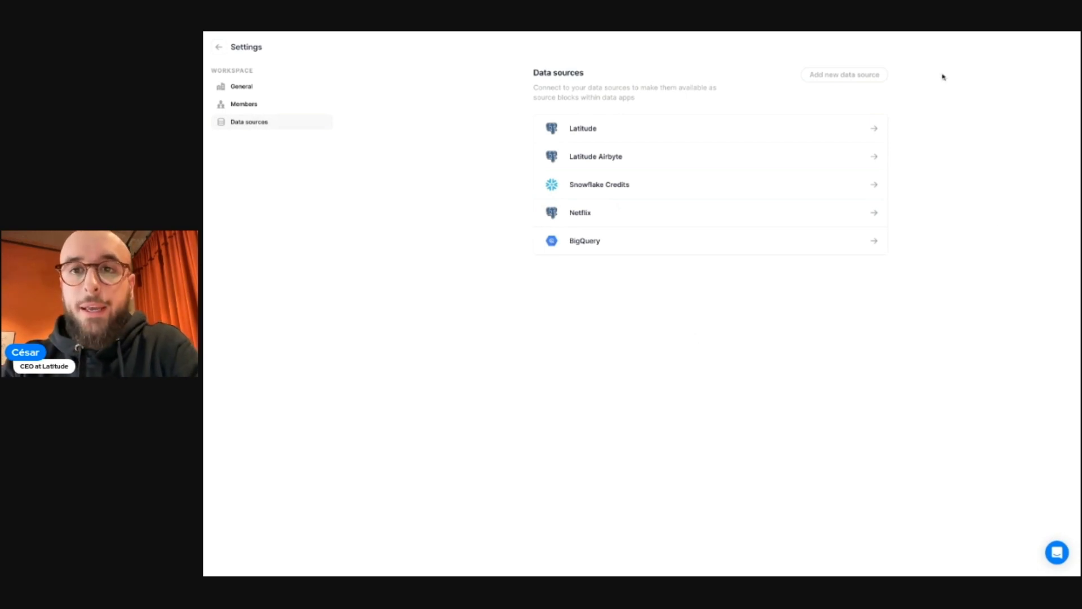
- Review the configuration form and setup instructions for a new BigQuery connection, then return to the home page without adding it
{"action": "left_click", "coordinate": [864, 83]}
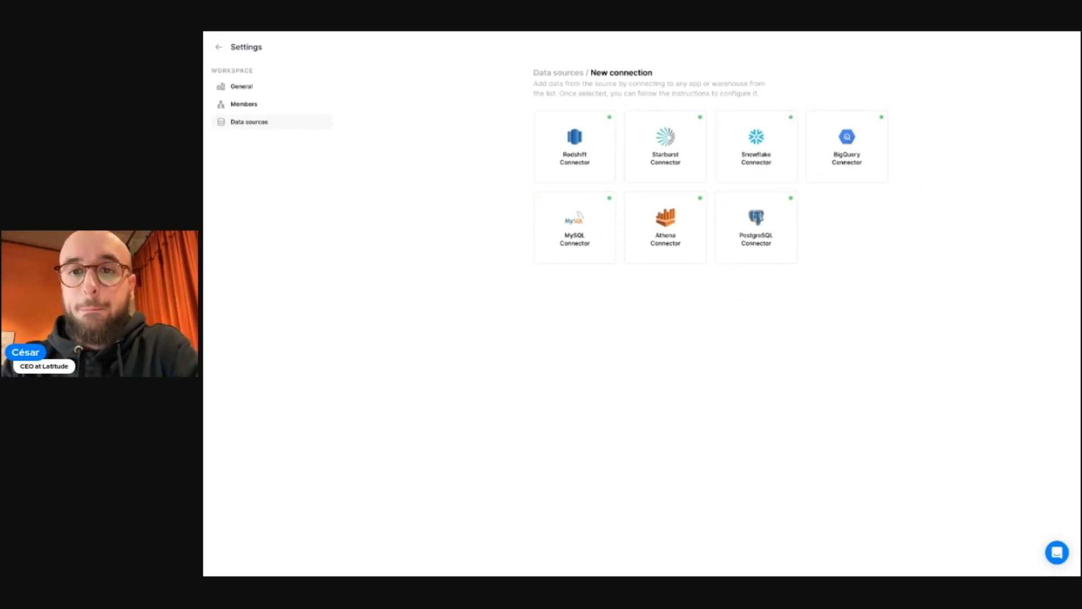
{"action": "left_click", "coordinate": [864, 169]}
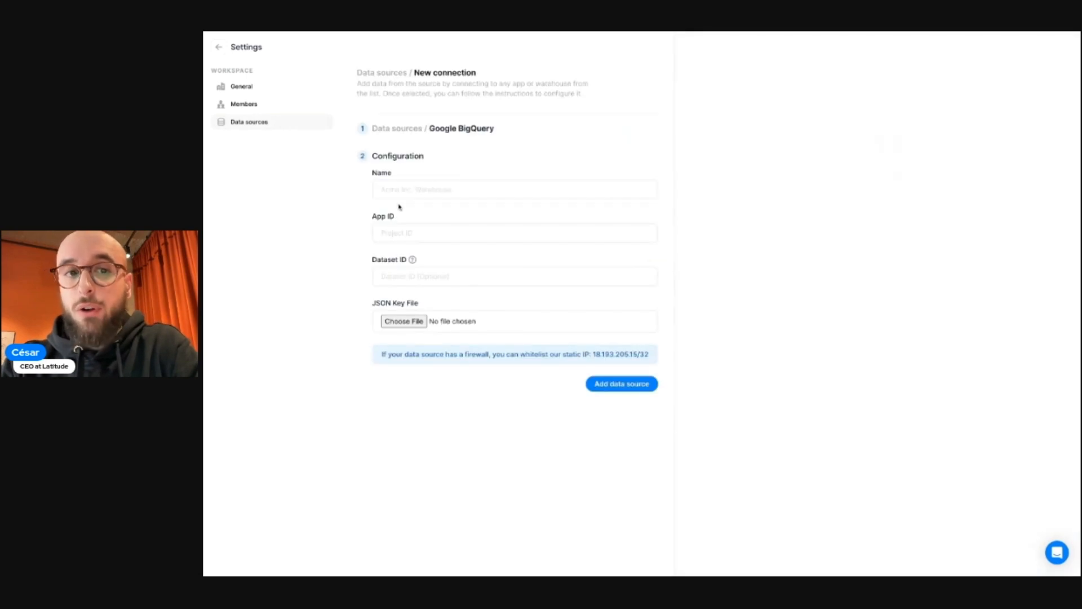
{"action": "scroll", "coordinate": [807, 144], "scroll_direction": "down", "scroll_amount": 8}
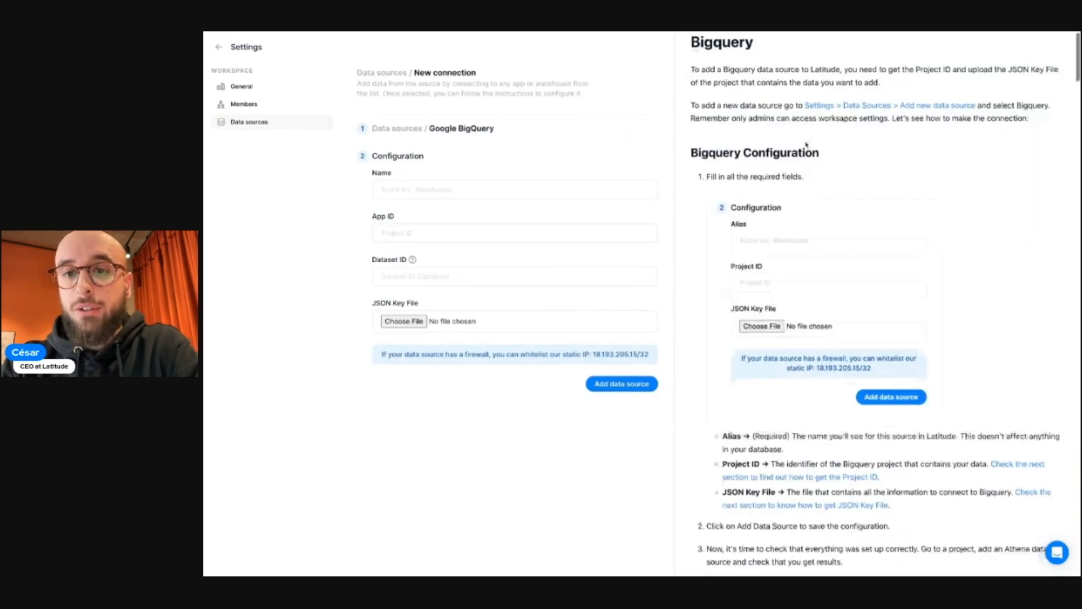
{"action": "scroll", "coordinate": [807, 144], "scroll_direction": "up", "scroll_amount": 7}
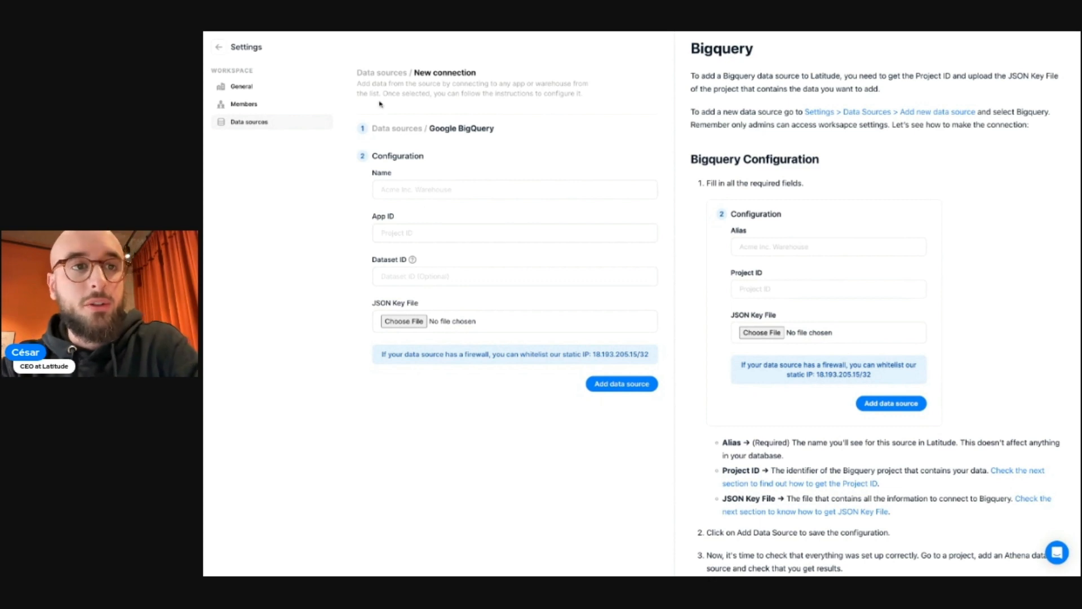
{"action": "left_click", "coordinate": [382, 73]}
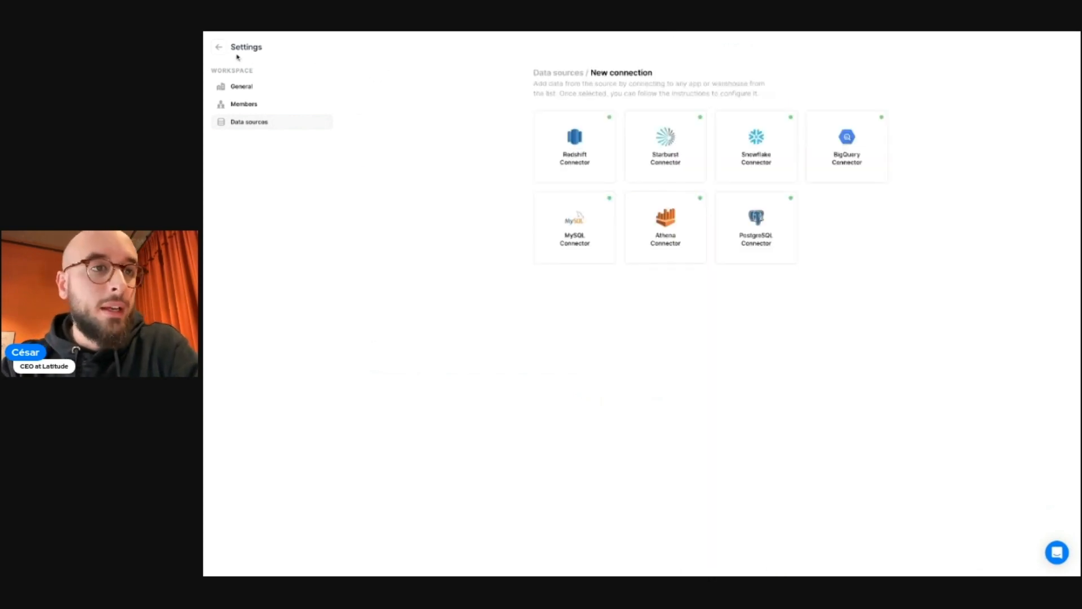
{"action": "left_click", "coordinate": [220, 48]}
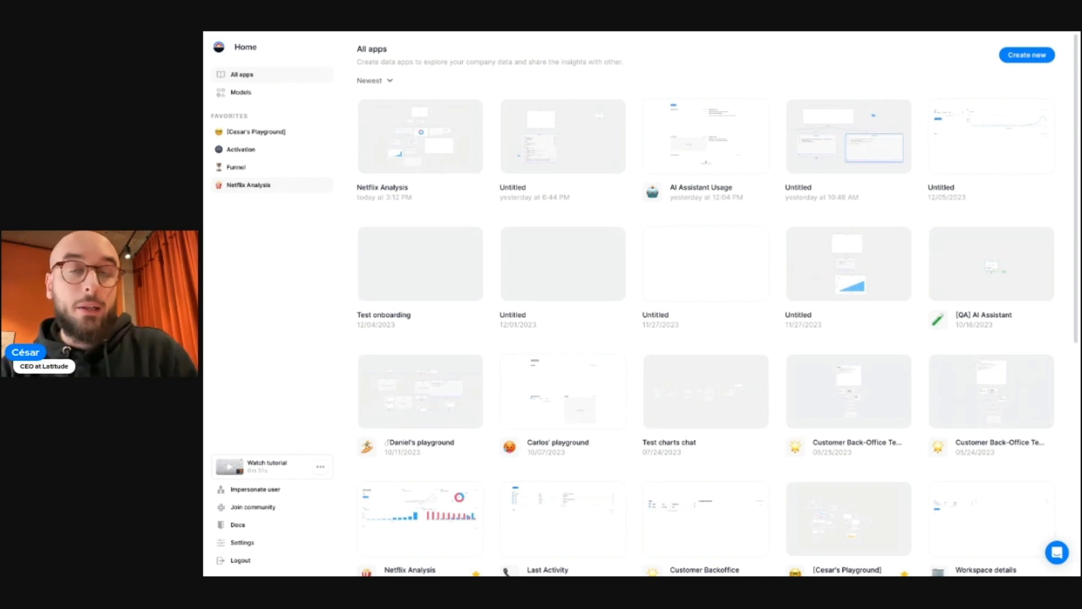
- Open the favorite Netflix Analysis app and examine the charts and table on its dashboard
{"action": "left_click", "coordinate": [249, 185]}
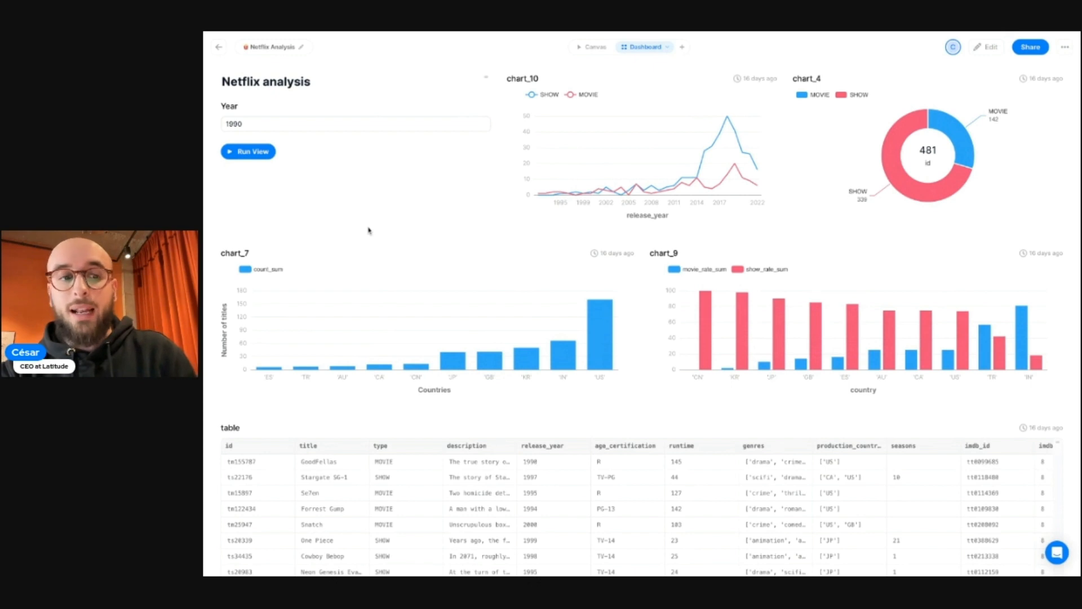
{"action": "scroll", "coordinate": [369, 230], "scroll_direction": "down", "scroll_amount": 3}
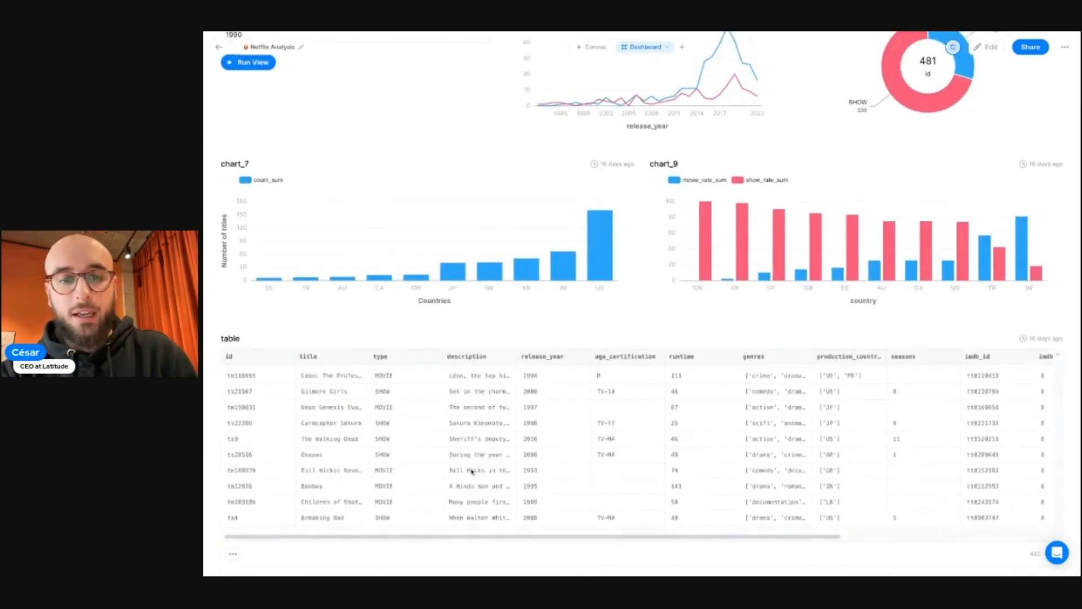
{"action": "scroll", "coordinate": [444, 118], "scroll_direction": "up", "scroll_amount": 3}
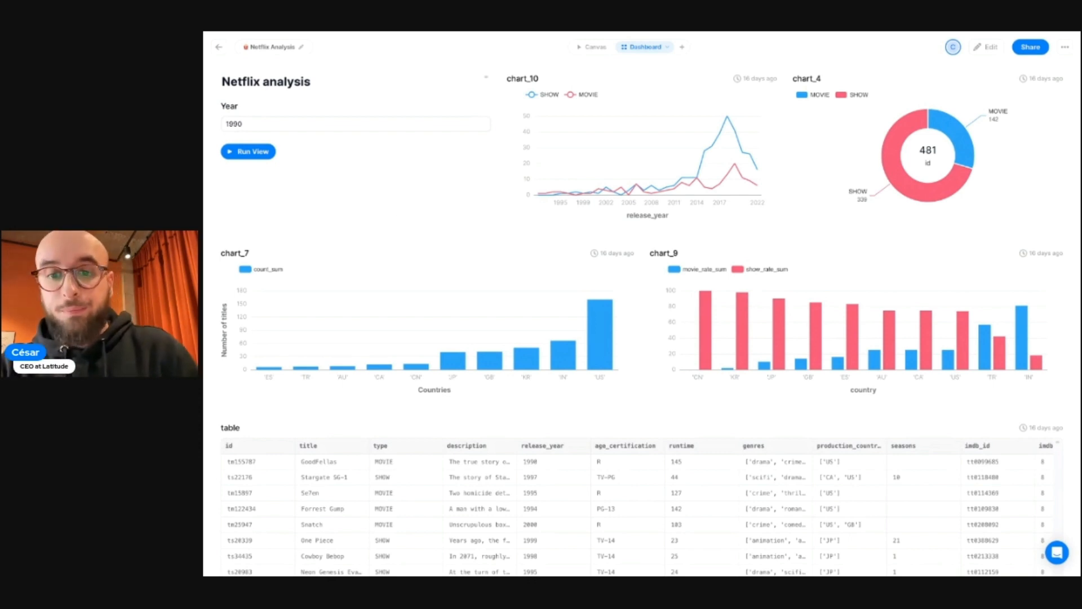
{"action": "scroll", "coordinate": [1006, 41], "scroll_direction": "down", "scroll_amount": 3}
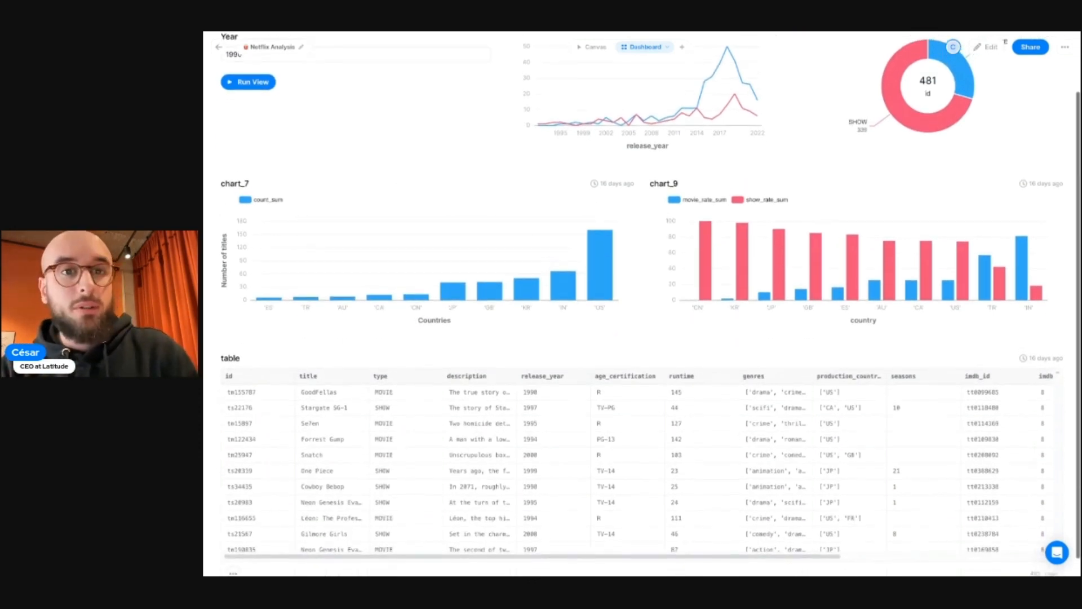
{"action": "scroll", "coordinate": [1006, 41], "scroll_direction": "up", "scroll_amount": 3}
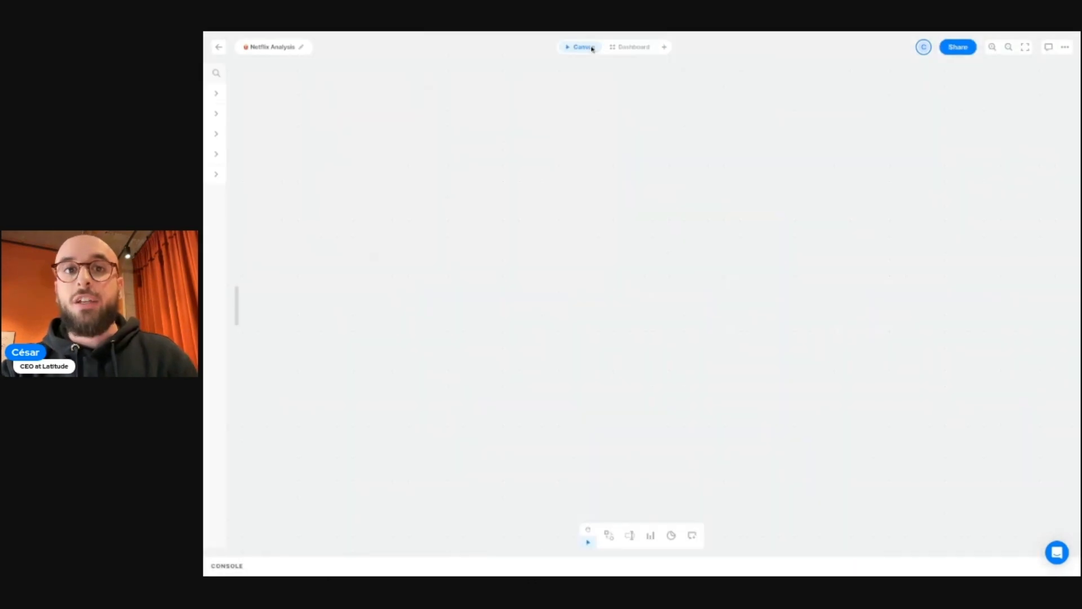
- Examine the Netflix Analysis canvas, following the blocks from the source table through the filter and queries to the charts
{"action": "left_click", "coordinate": [592, 48]}
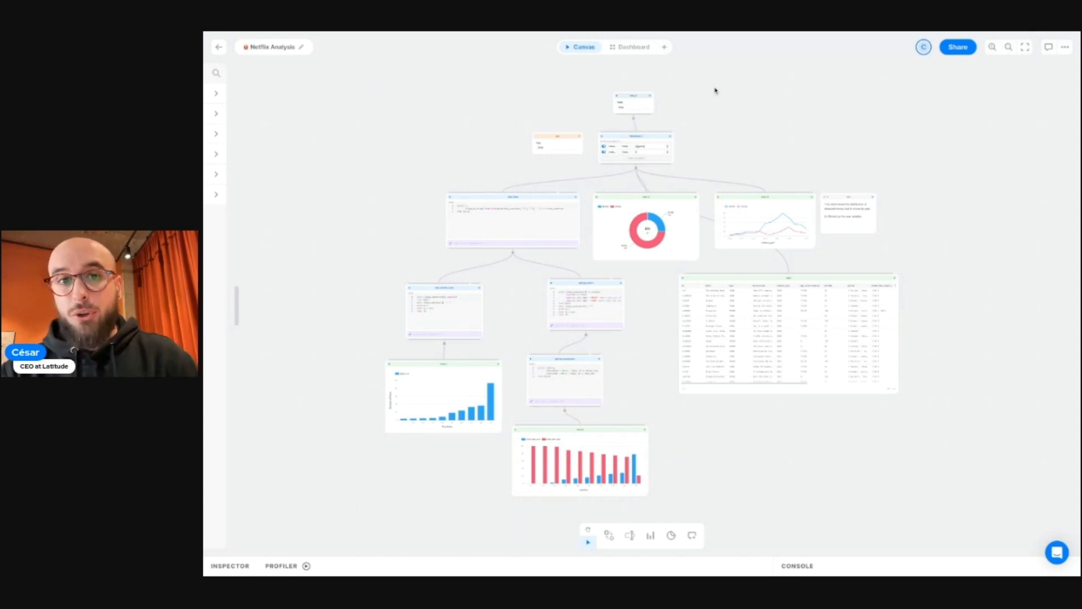
{"action": "scroll", "coordinate": [715, 89], "scroll_direction": "up", "scroll_amount": 5}
{"action": "scroll", "coordinate": [714, 89], "scroll_direction": "left", "scroll_amount": 1}
{"action": "scroll", "coordinate": [714, 89], "scroll_direction": "up", "scroll_amount": 1}
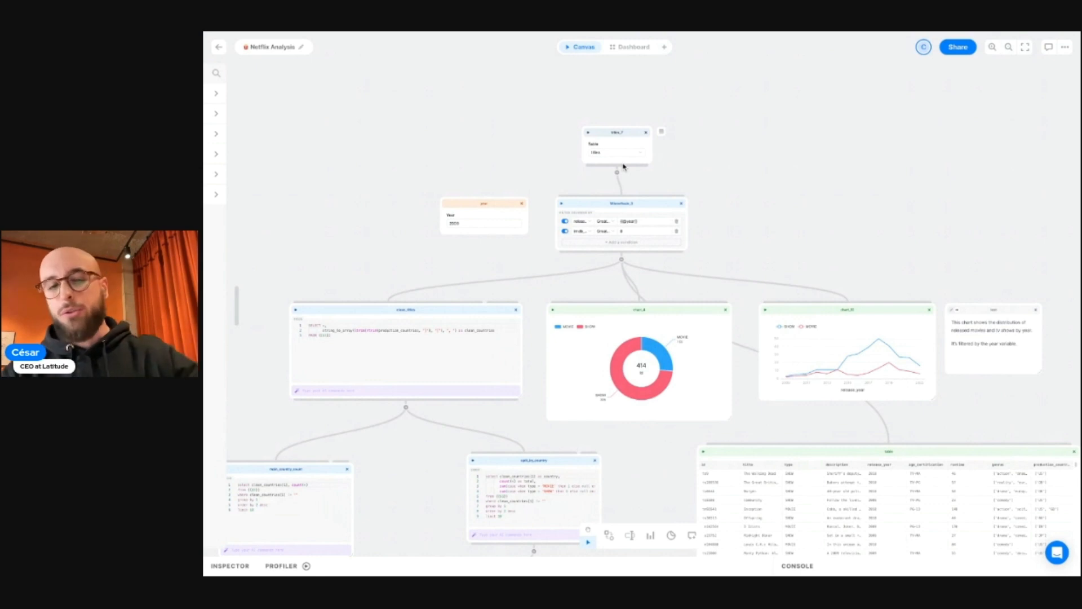
{"action": "scroll", "coordinate": [679, 167], "scroll_direction": "down", "scroll_amount": 2}
{"action": "scroll", "coordinate": [679, 167], "scroll_direction": "left", "scroll_amount": 1}
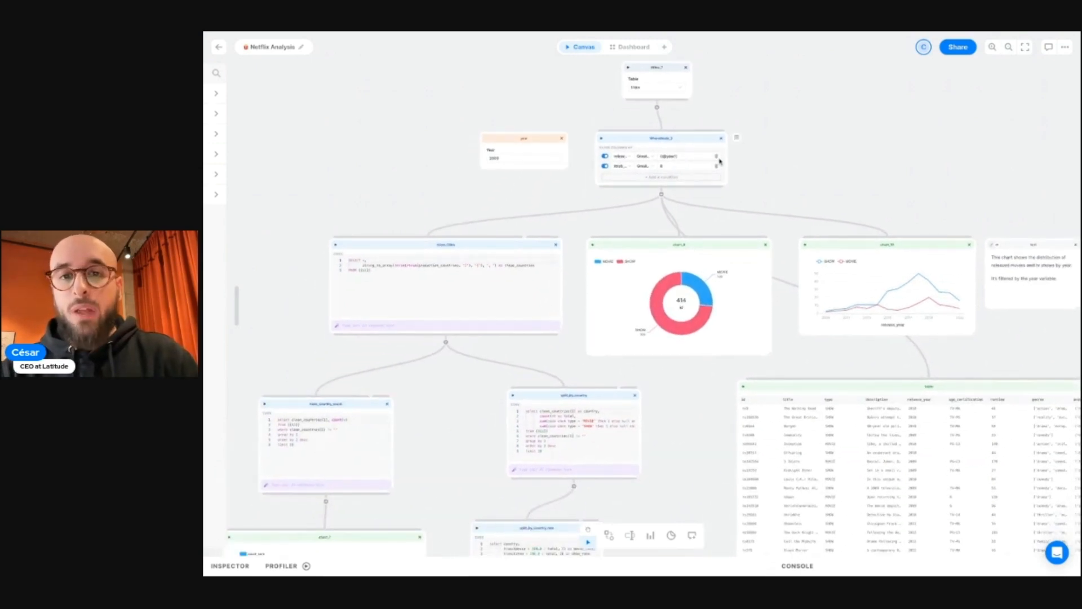
{"action": "scroll", "coordinate": [685, 162], "scroll_direction": "down", "scroll_amount": 3}
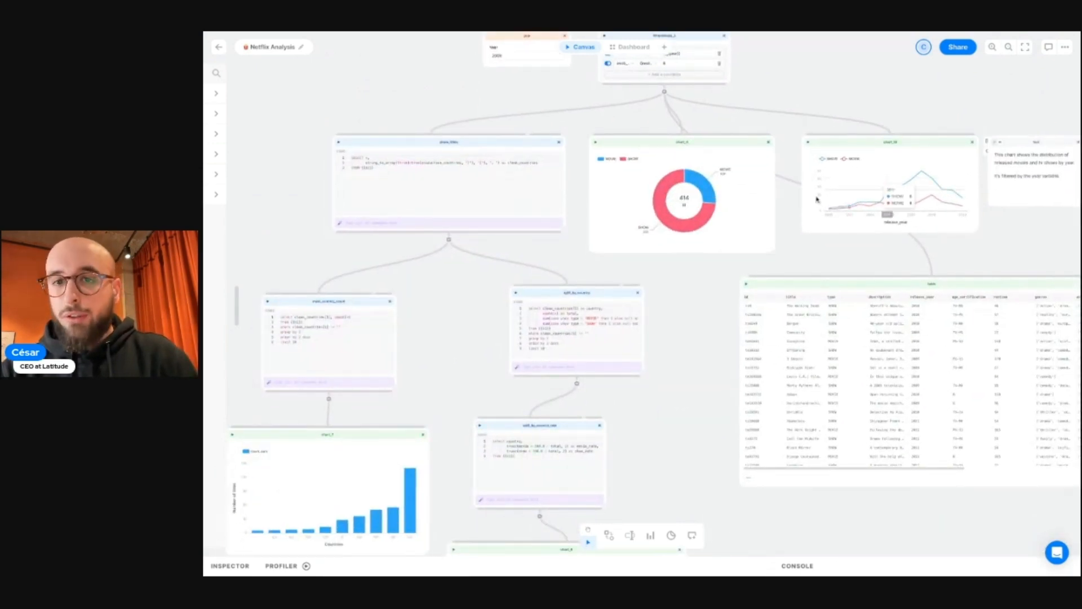
{"action": "scroll", "coordinate": [708, 349], "scroll_direction": "down", "scroll_amount": 2}
{"action": "scroll", "coordinate": [708, 349], "scroll_direction": "left", "scroll_amount": 2}
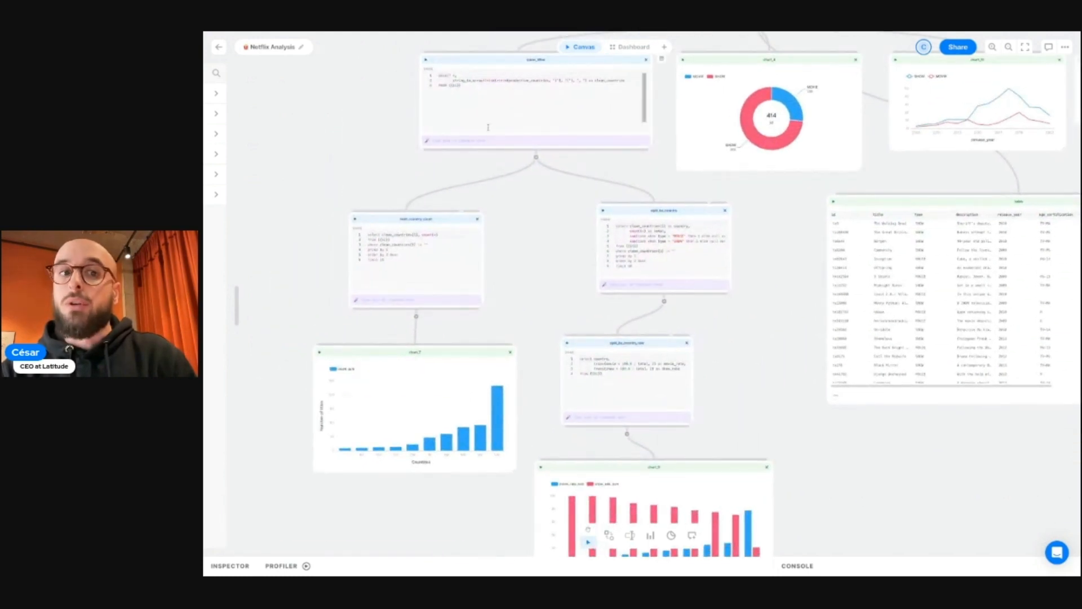
{"action": "scroll", "coordinate": [734, 380], "scroll_direction": "down", "scroll_amount": 5}
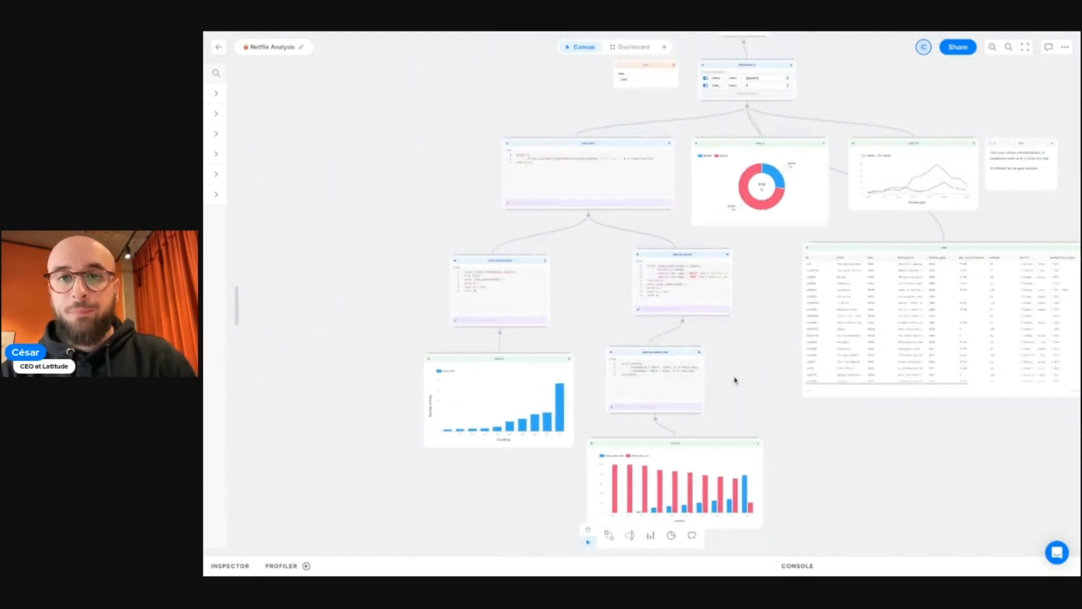
{"action": "scroll", "coordinate": [449, 177], "scroll_direction": "right", "scroll_amount": 3}
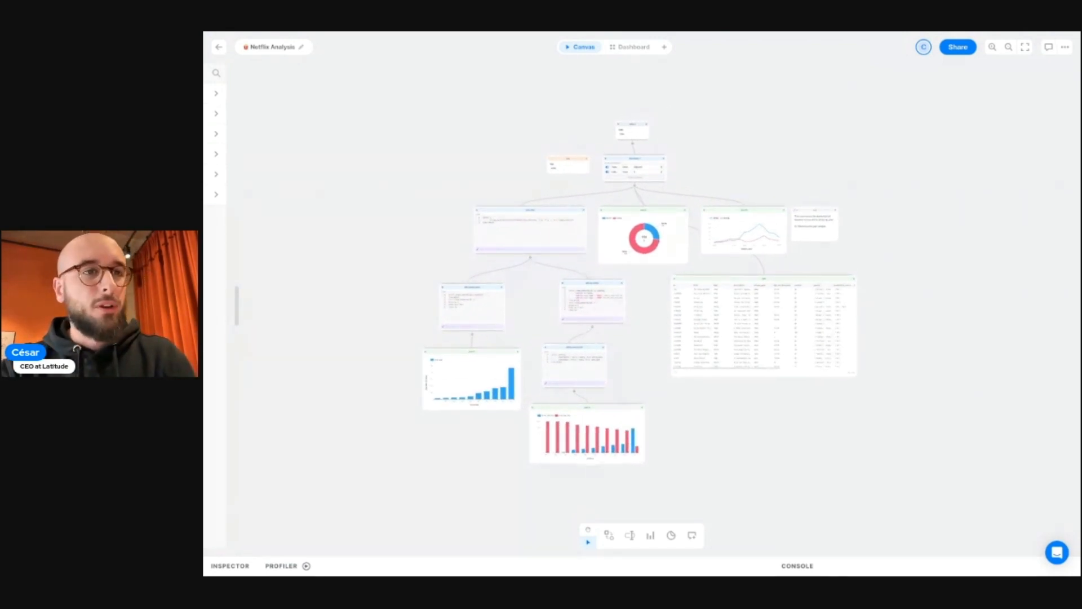
- Leave the Netflix Analysis app, create a new empty data app and collapse its block library
{"action": "left_click", "coordinate": [220, 47]}
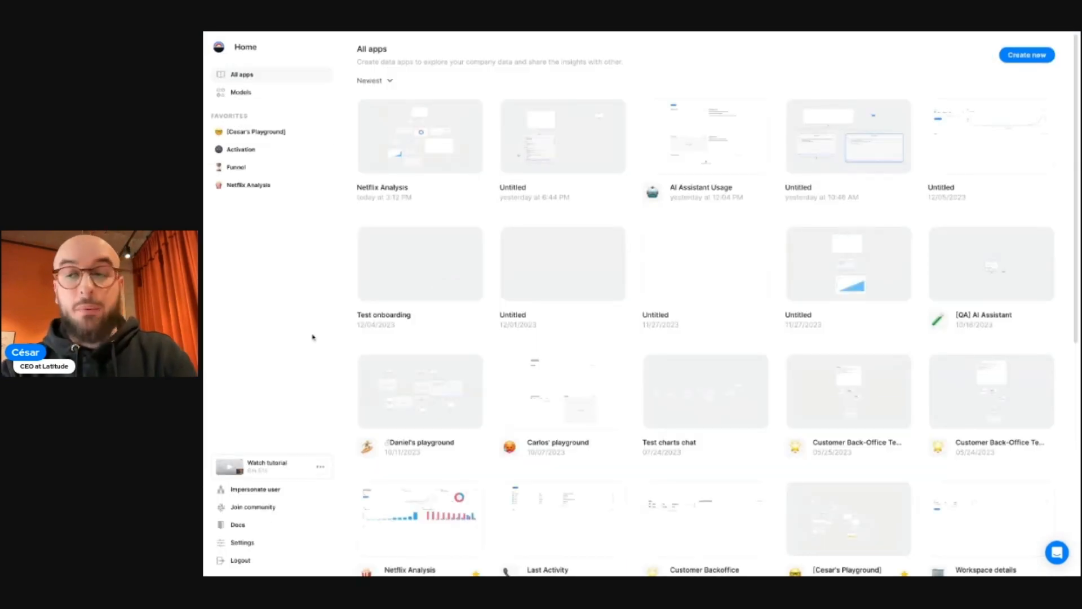
{"action": "left_click", "coordinate": [1028, 55]}
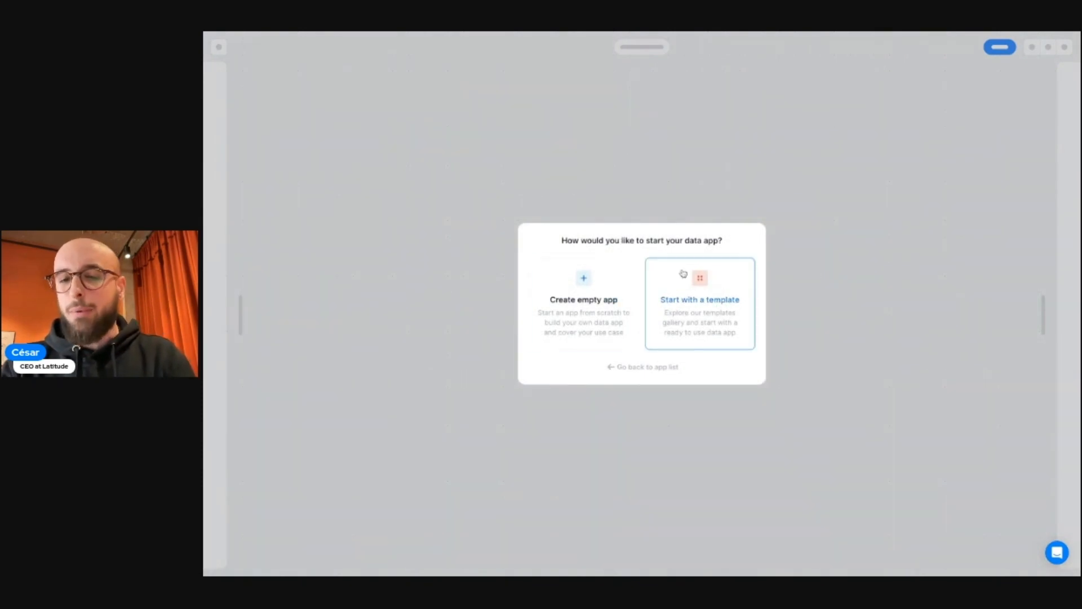
{"action": "left_click", "coordinate": [613, 279]}
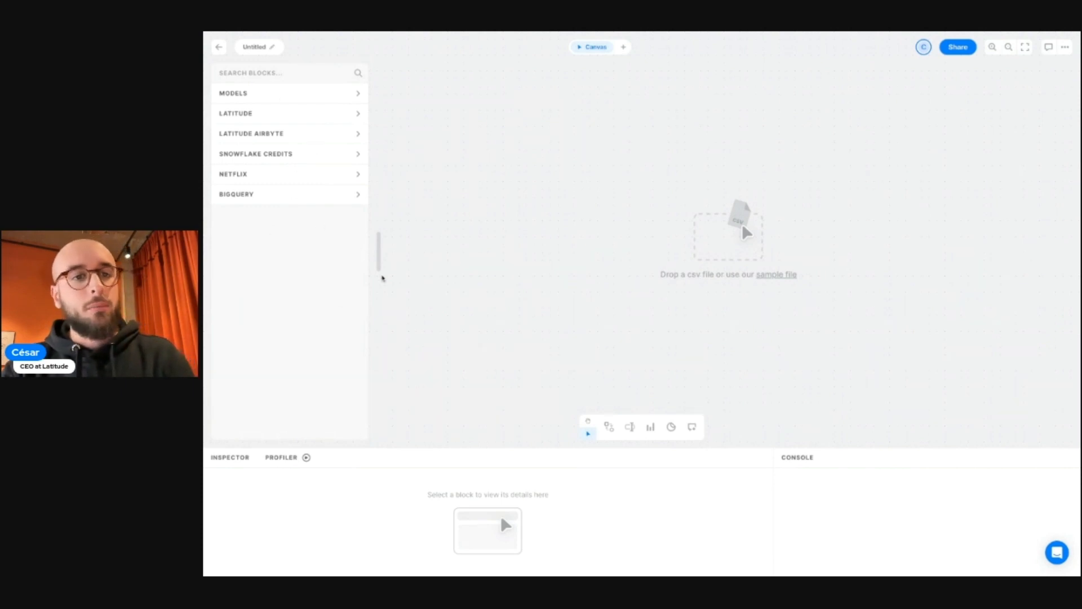
{"action": "left_click", "coordinate": [379, 251]}
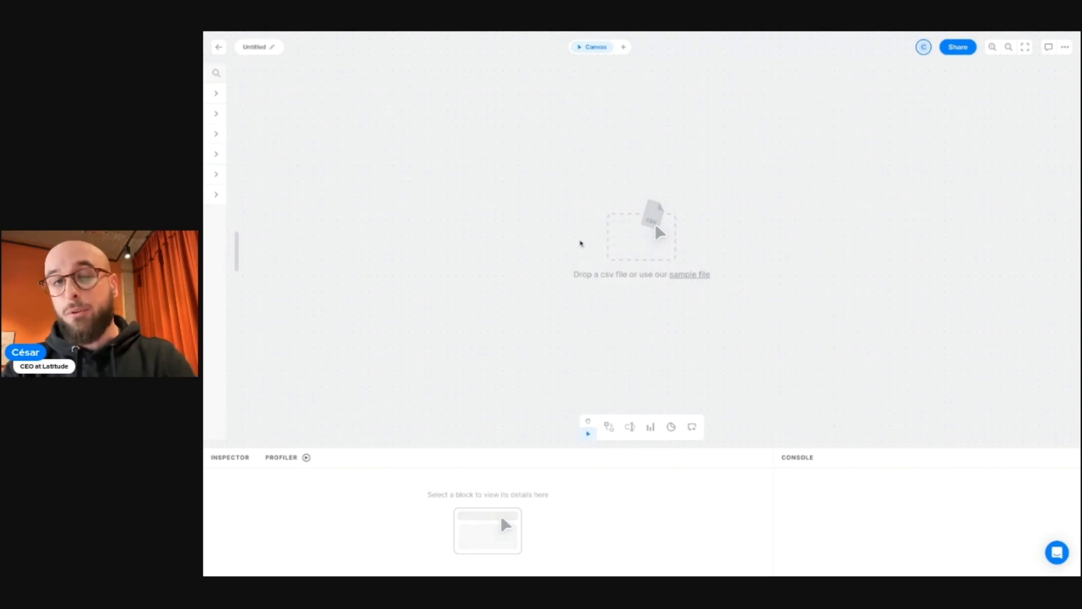
- Load the sample file onto the empty canvas and enlarge its data block to show more columns and rows
{"action": "left_click", "coordinate": [689, 275]}
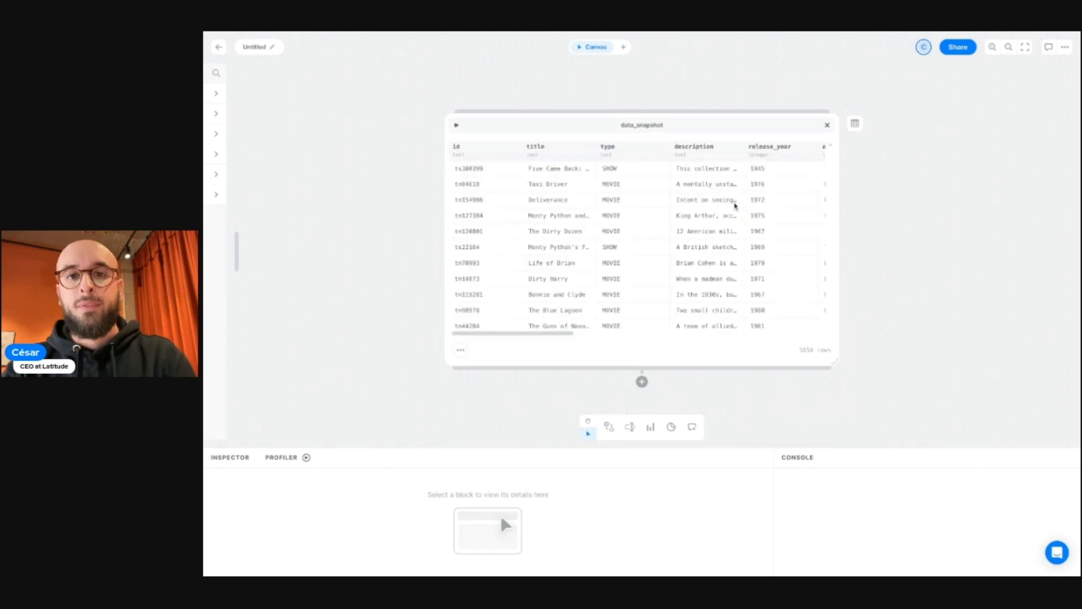
{"action": "scroll", "coordinate": [923, 328], "scroll_direction": "right", "scroll_amount": 2}
{"action": "scroll", "coordinate": [923, 329], "scroll_direction": "down", "scroll_amount": 1}
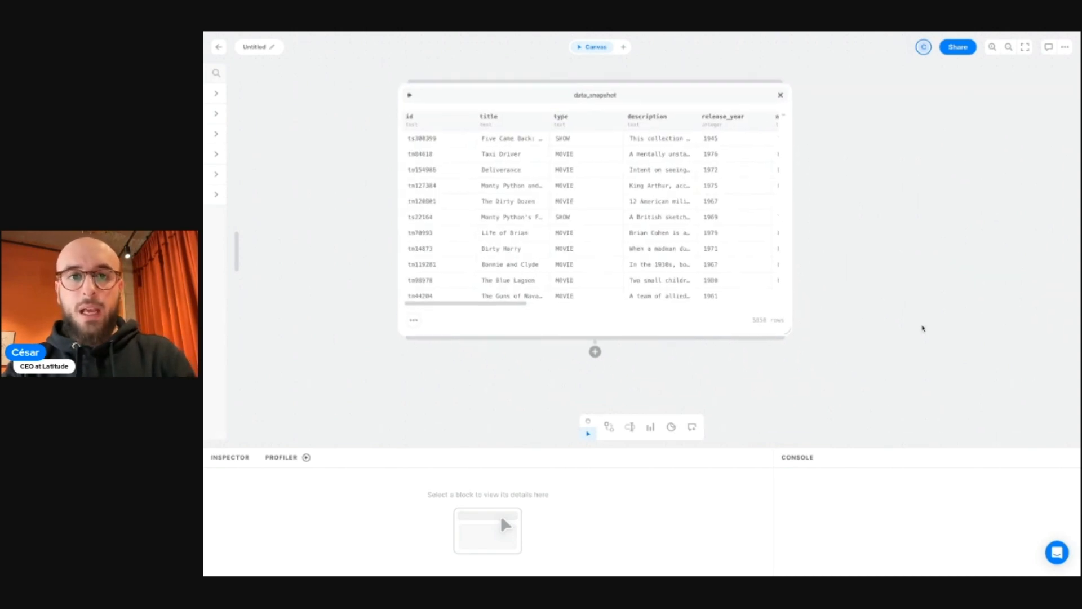
{"action": "double_click", "coordinate": [758, 321]}
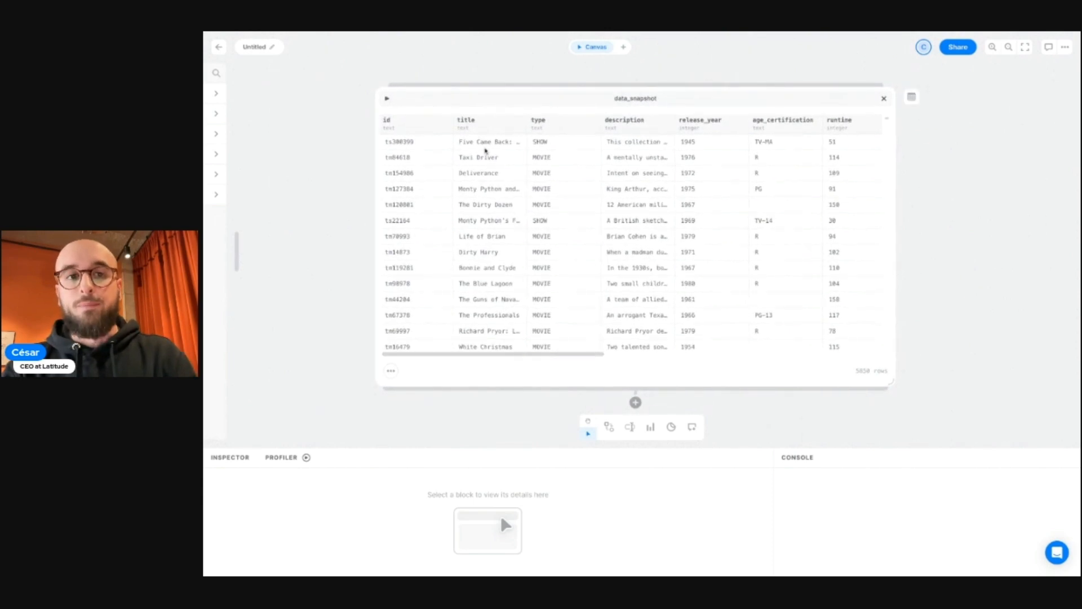
- Examine cells in the id, title and type columns of the data_snapshot table
{"action": "left_click_drag", "start_coordinate": [417, 174], "coordinate": [428, 284]}
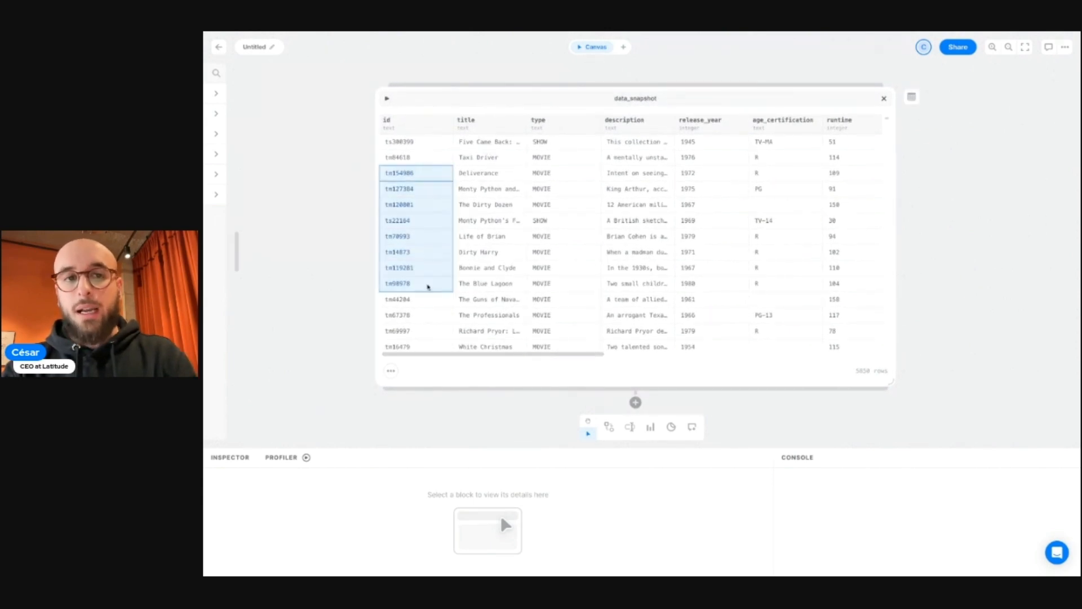
{"action": "left_click", "coordinate": [430, 254]}
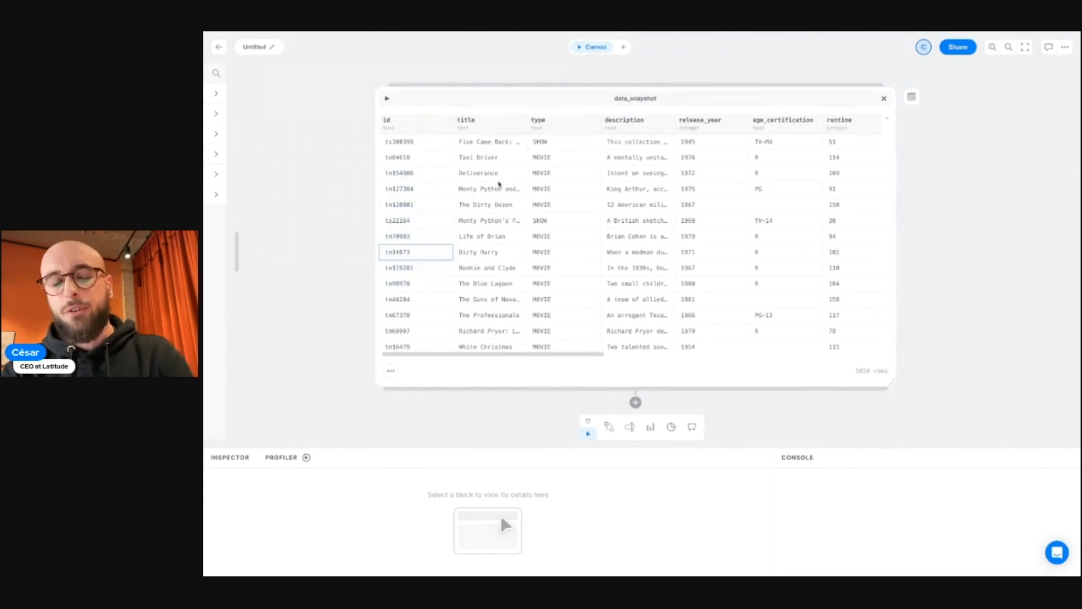
{"action": "left_click", "coordinate": [482, 173]}
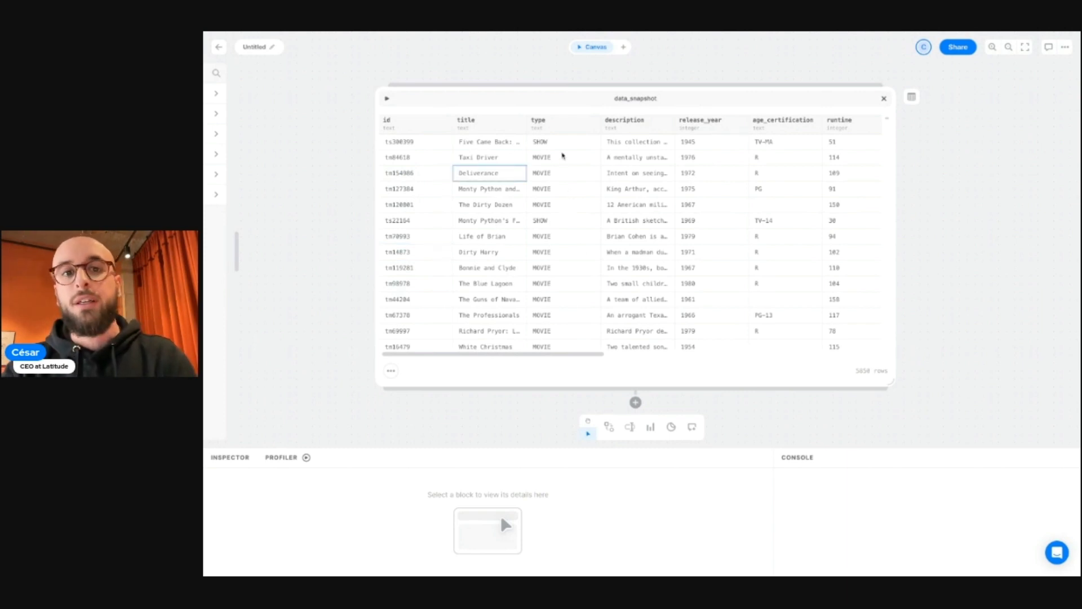
{"action": "left_click", "coordinate": [560, 156]}
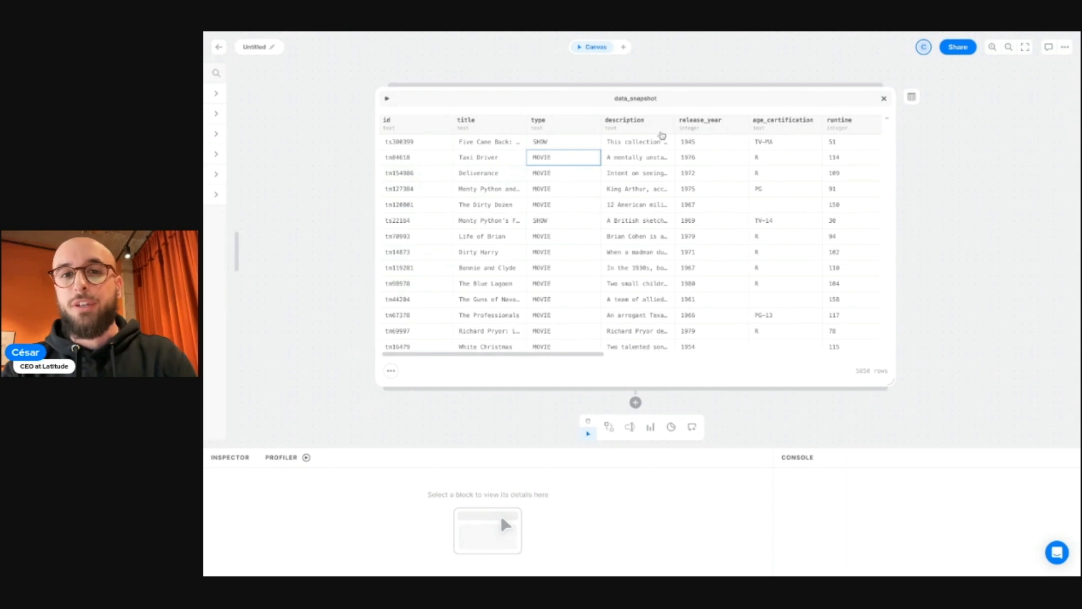
- Widen the description column of the data_snapshot table and review the remaining columns through the IMDb fields
{"action": "left_click_drag", "start_coordinate": [675, 124], "coordinate": [711, 122]}
{"action": "scroll", "coordinate": [699, 308], "scroll_direction": "right", "scroll_amount": 3}
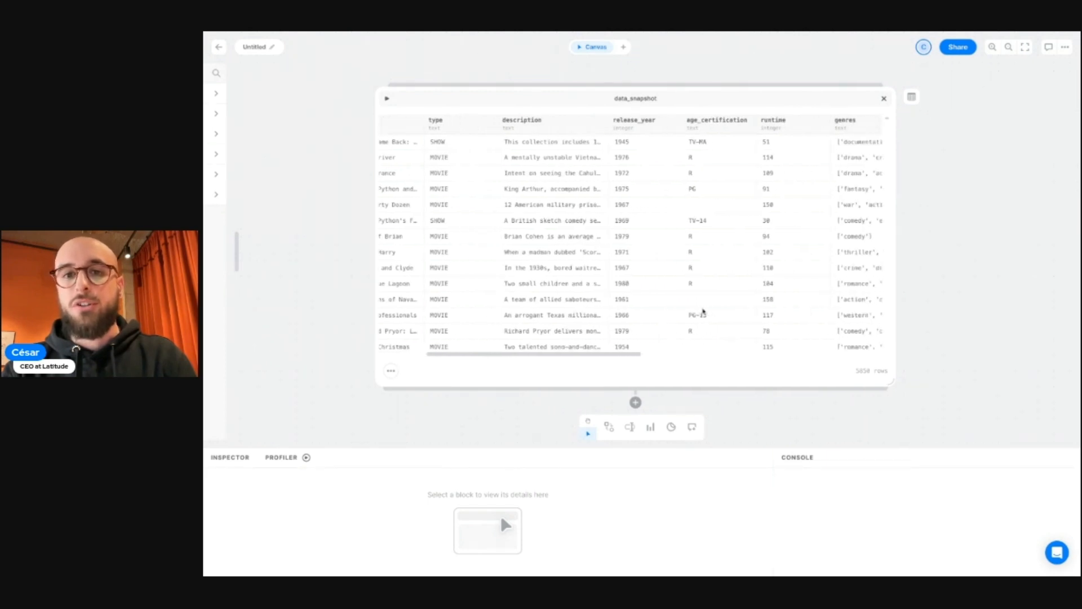
{"action": "scroll", "coordinate": [622, 192], "scroll_direction": "right", "scroll_amount": 5}
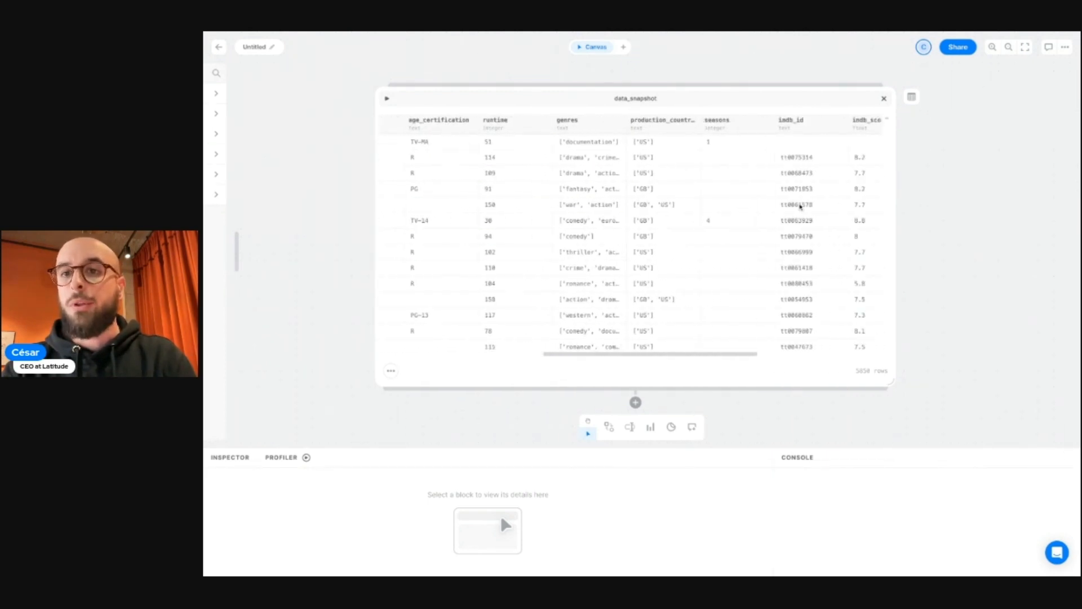
{"action": "scroll", "coordinate": [801, 206], "scroll_direction": "right", "scroll_amount": 2}
{"action": "scroll", "coordinate": [800, 207], "scroll_direction": "left", "scroll_amount": 10}
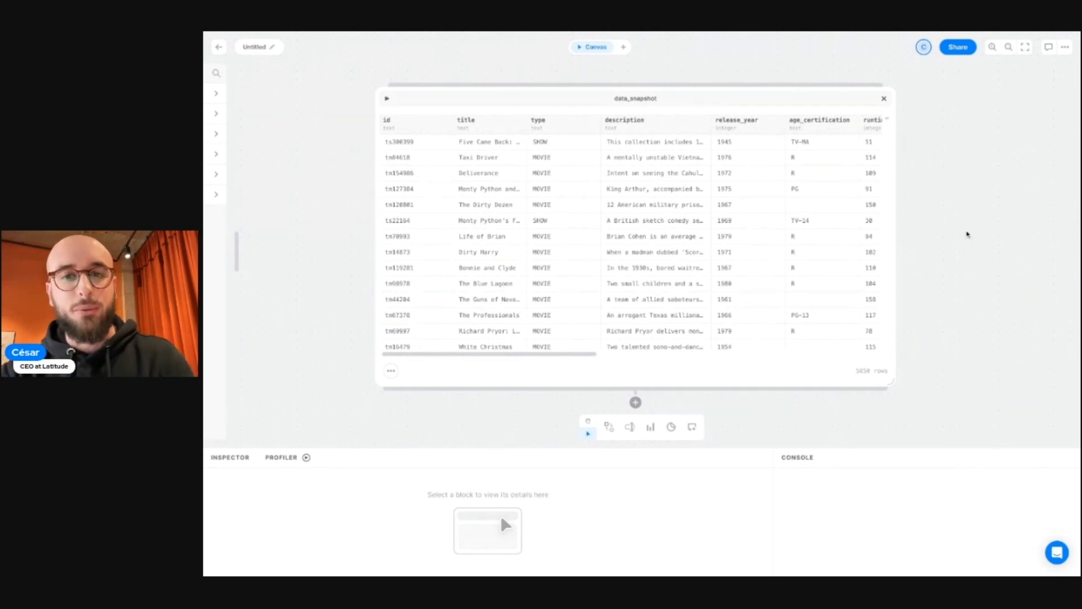
{"action": "scroll", "coordinate": [961, 251], "scroll_direction": "down", "scroll_amount": 1}
{"action": "scroll", "coordinate": [961, 251], "scroll_direction": "right", "scroll_amount": 1}
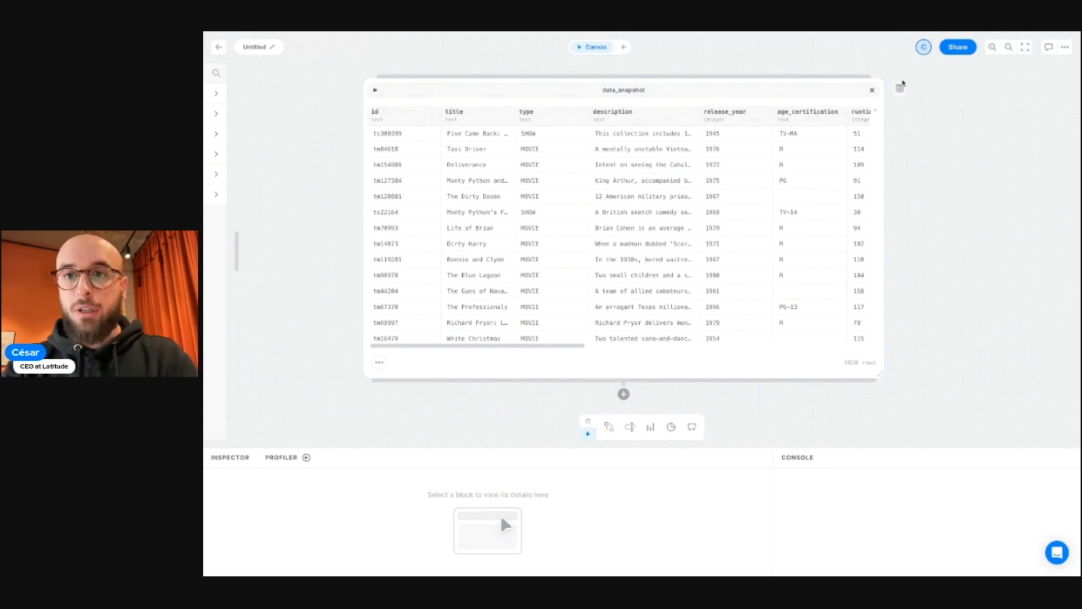
- Select the data_snapshot block and examine its columns and rows in the inspector
{"action": "left_click", "coordinate": [796, 93]}
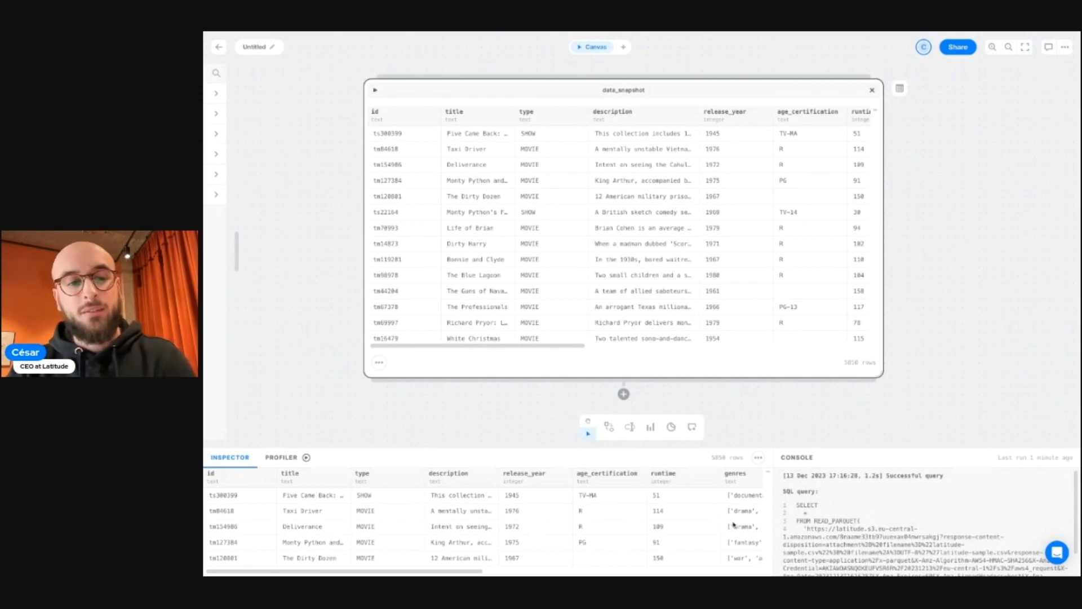
{"action": "scroll", "coordinate": [486, 520], "scroll_direction": "right", "scroll_amount": 10}
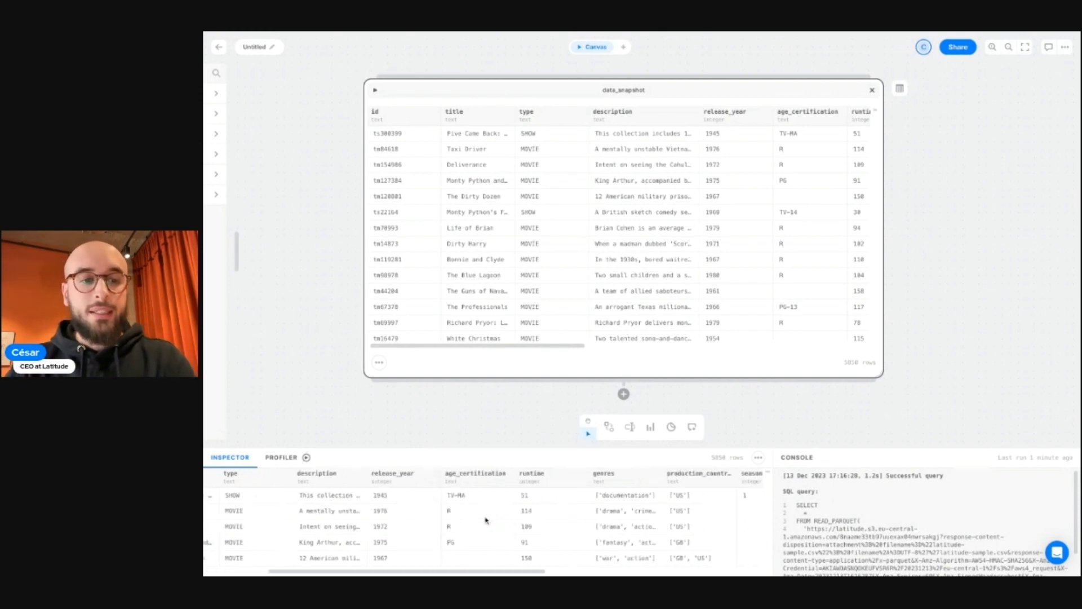
{"action": "scroll", "coordinate": [486, 520], "scroll_direction": "left", "scroll_amount": 15}
{"action": "left_click_drag", "start_coordinate": [246, 502], "coordinate": [561, 539]}
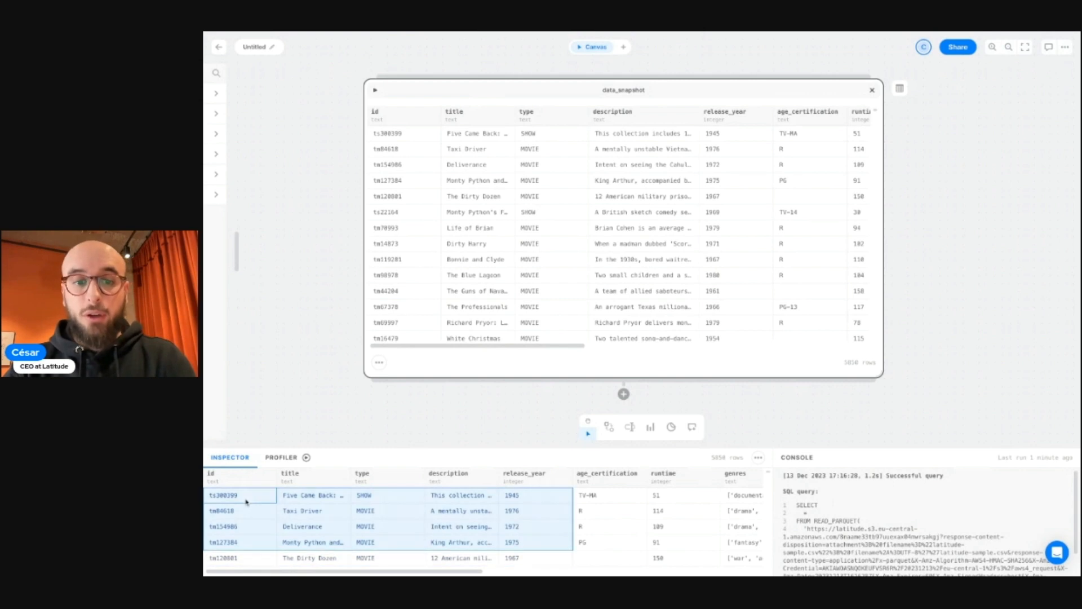
{"action": "left_click", "coordinate": [561, 539]}
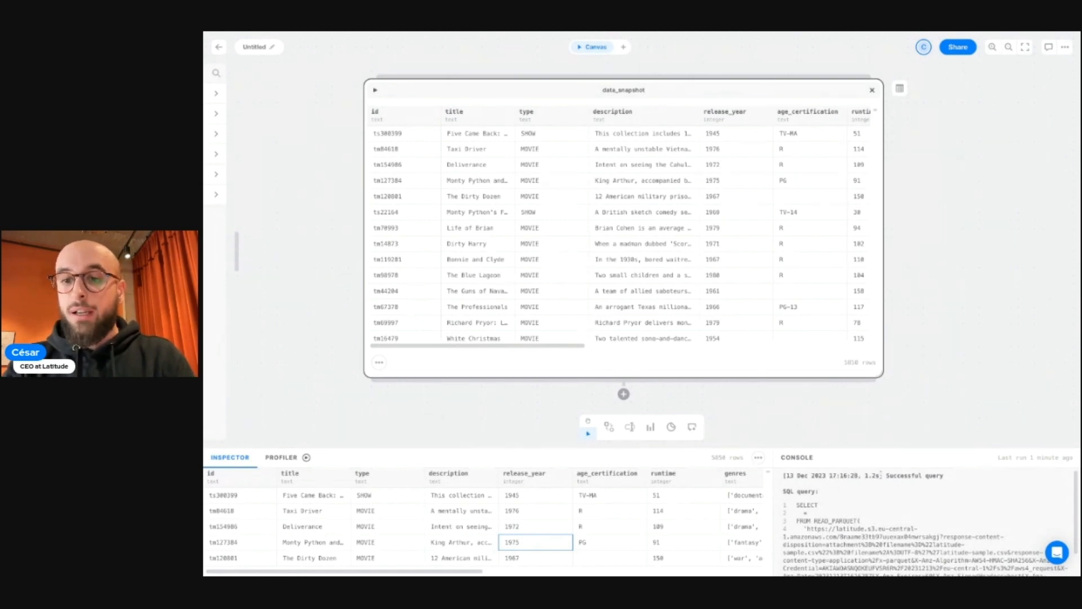
- Read the SQL query executed for the data_snapshot block in the console
{"action": "scroll", "coordinate": [888, 521], "scroll_direction": "down", "scroll_amount": 1}
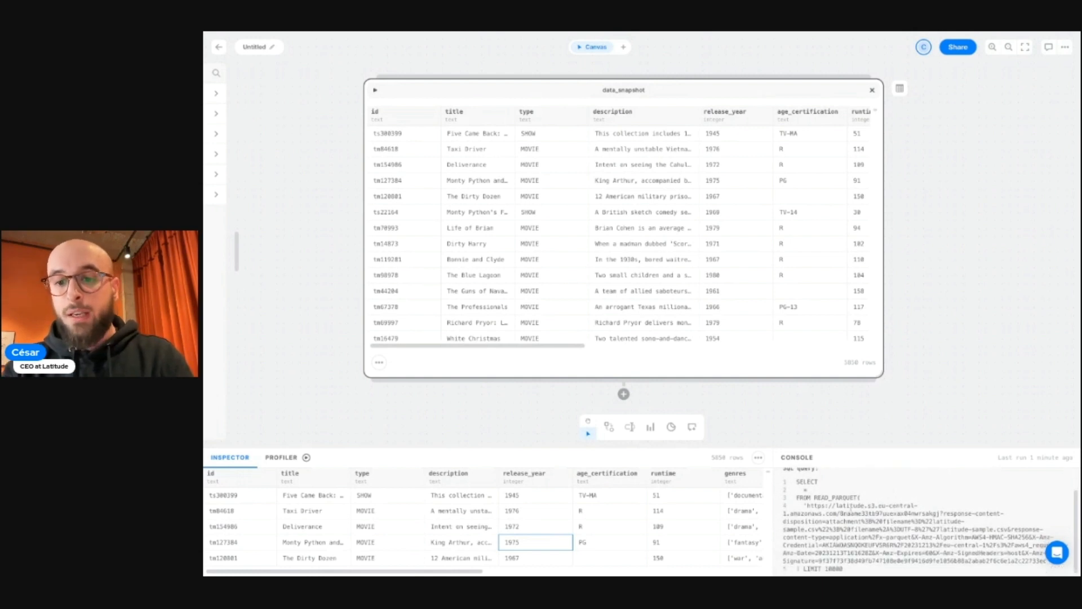
{"action": "scroll", "coordinate": [851, 507], "scroll_direction": "up", "scroll_amount": 1}
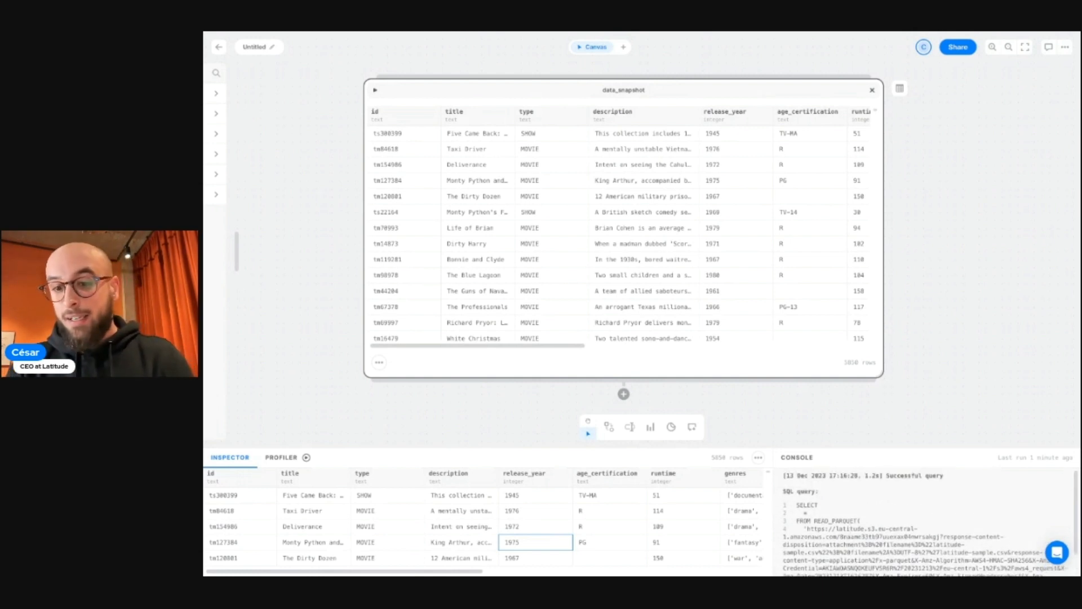
{"action": "scroll", "coordinate": [931, 521], "scroll_direction": "down", "scroll_amount": 2}
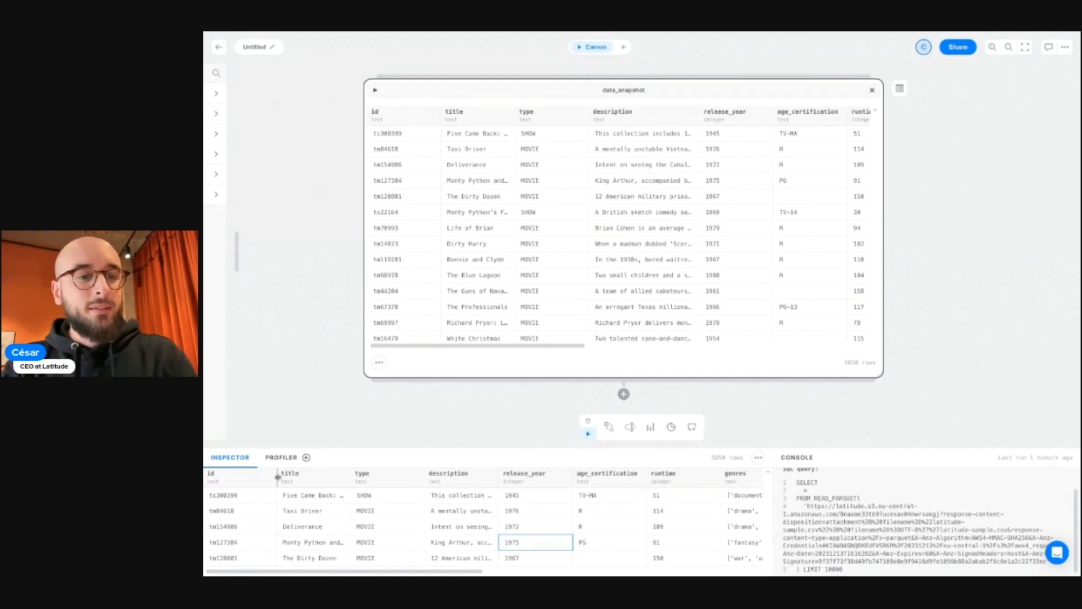
- Run the profiler on the data_snapshot block, look through its column list and open the id column's details
{"action": "left_click", "coordinate": [282, 458]}
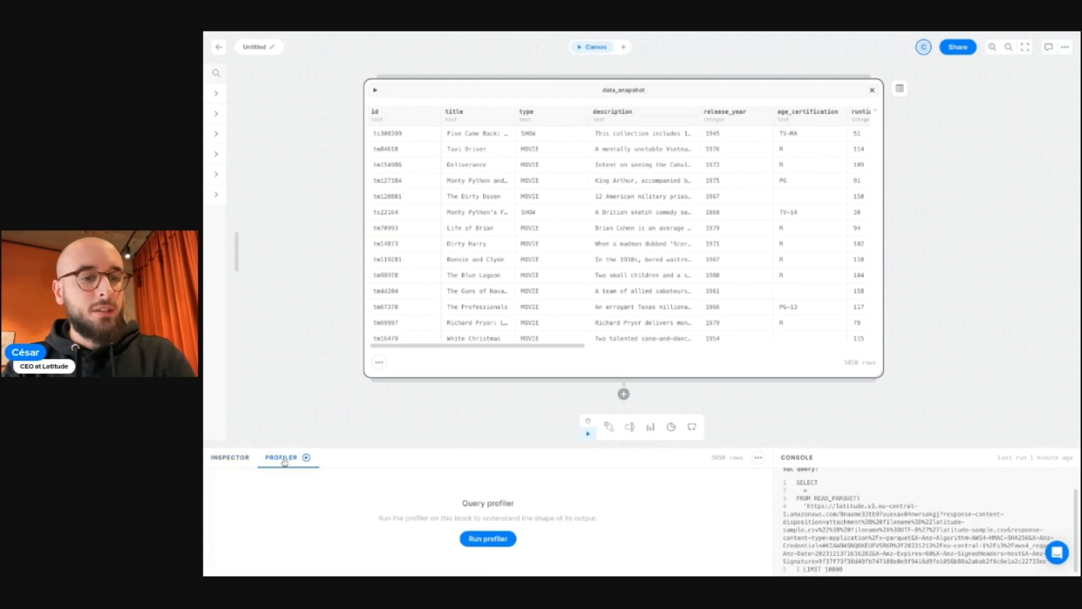
{"action": "left_click", "coordinate": [494, 543]}
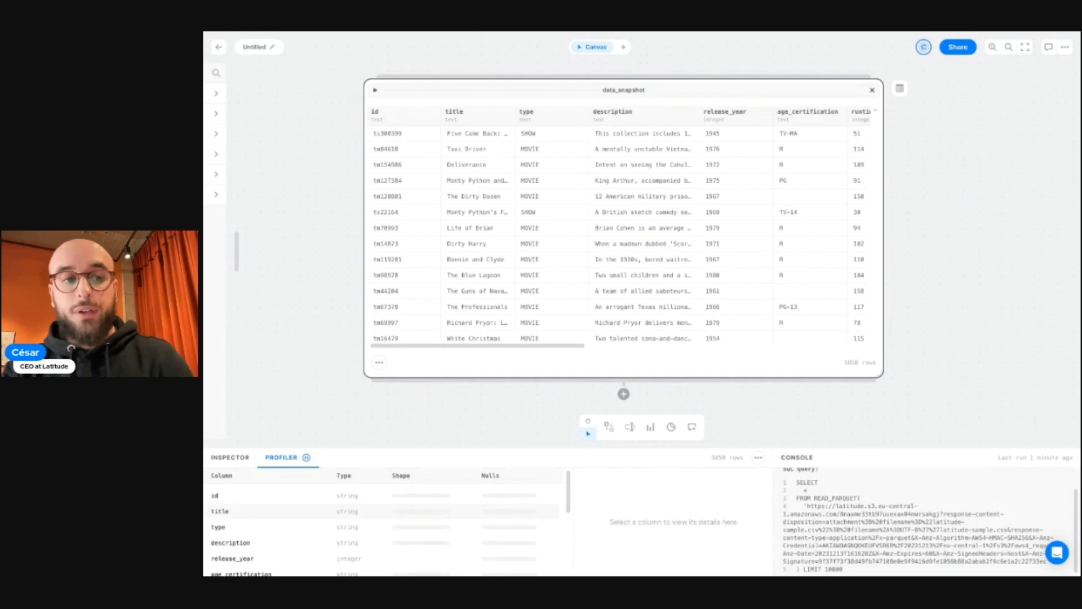
{"action": "scroll", "coordinate": [434, 522], "scroll_direction": "down", "scroll_amount": 3}
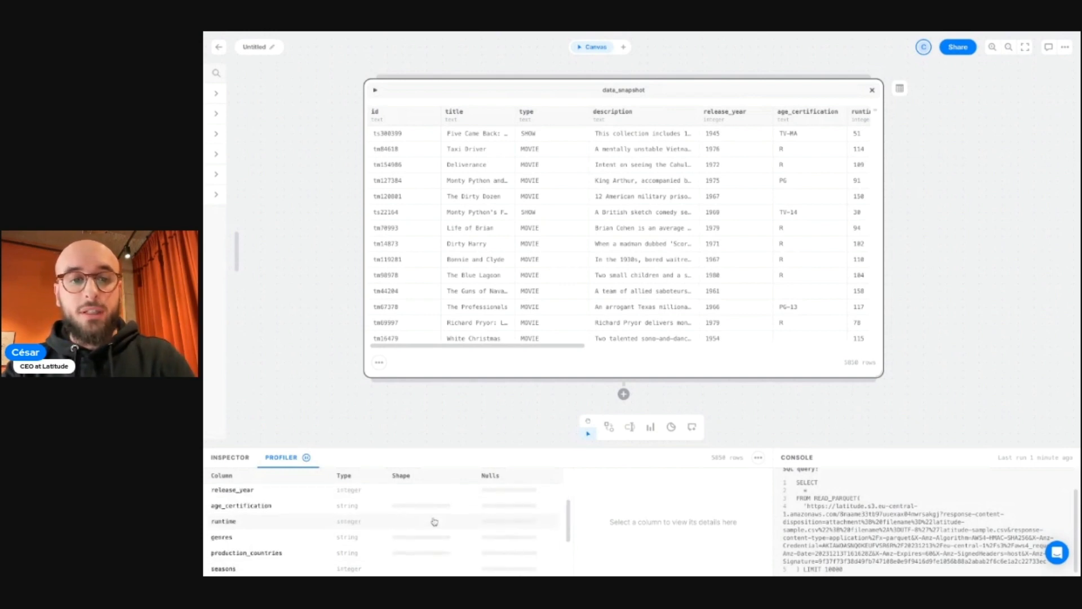
{"action": "scroll", "coordinate": [434, 522], "scroll_direction": "up", "scroll_amount": 3}
{"action": "scroll", "coordinate": [434, 523], "scroll_direction": "down", "scroll_amount": 3}
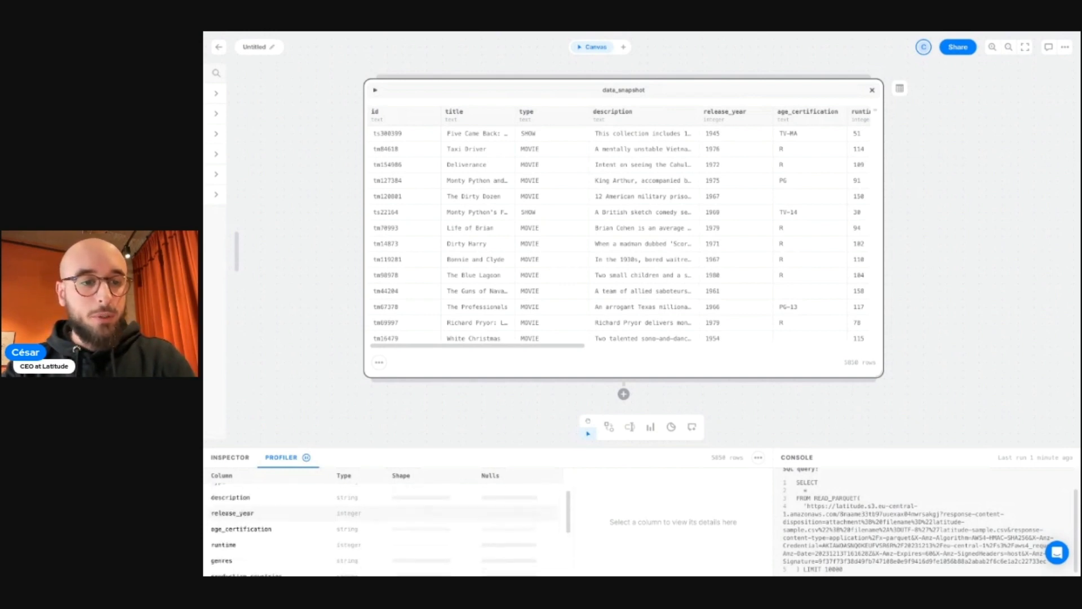
{"action": "scroll", "coordinate": [434, 523], "scroll_direction": "up", "scroll_amount": 3}
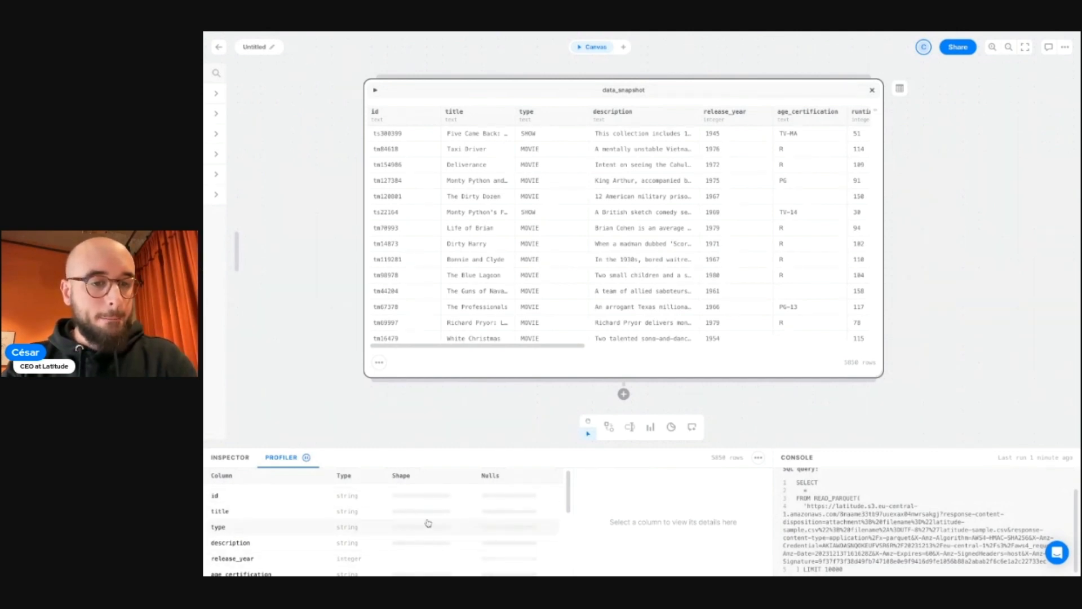
{"action": "left_click", "coordinate": [294, 296]}
{"action": "left_click", "coordinate": [454, 99]}
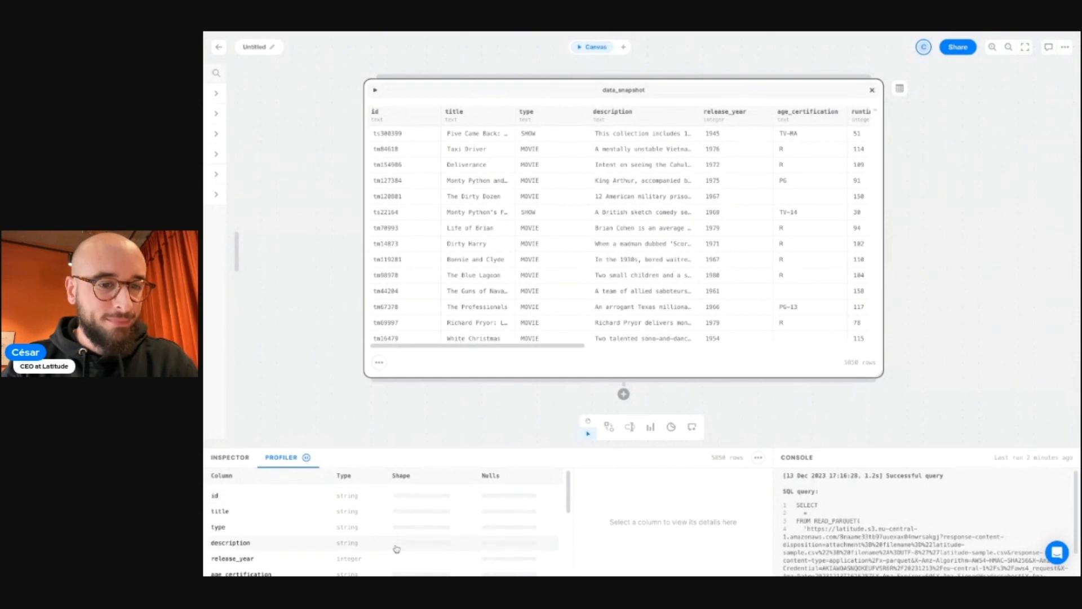
{"action": "left_click", "coordinate": [401, 497]}
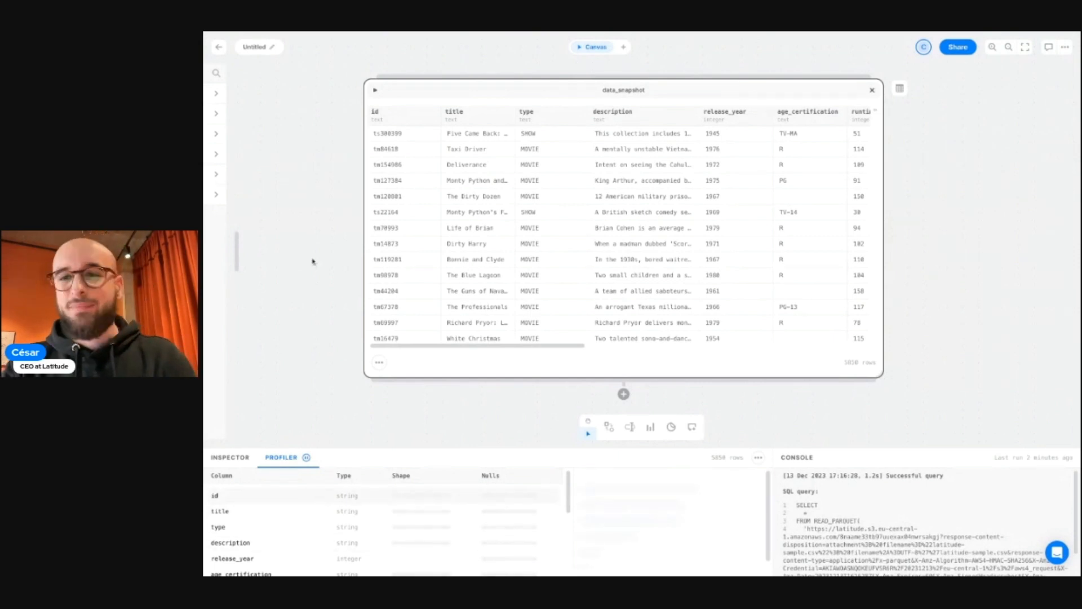
- Delete the data_snapshot block, load the sample file again and select the new block
{"action": "left_click", "coordinate": [873, 90]}
{"action": "left_click", "coordinate": [763, 275]}
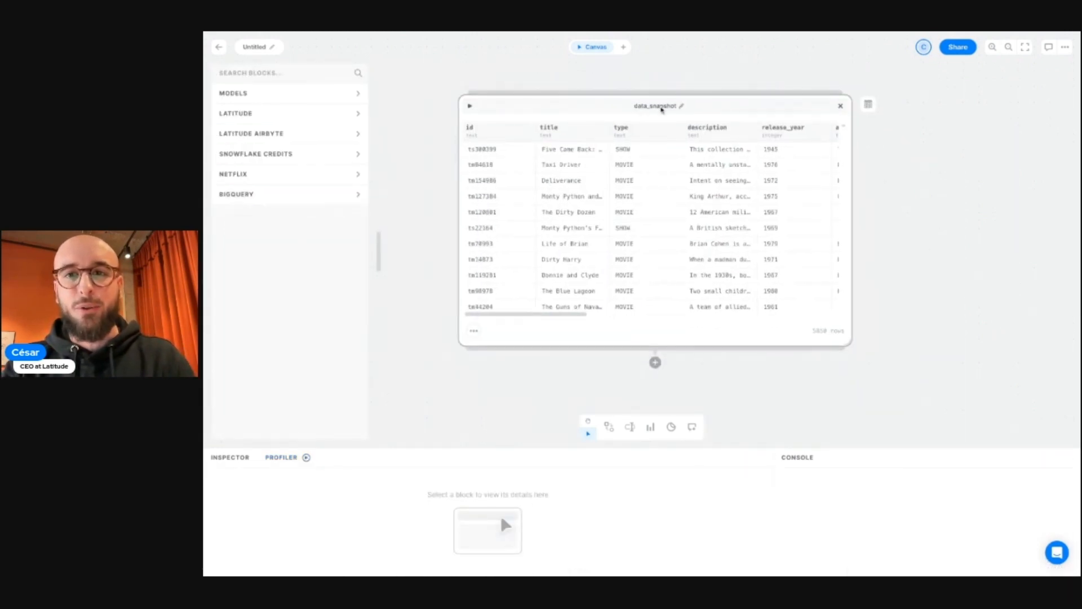
{"action": "left_click", "coordinate": [783, 138]}
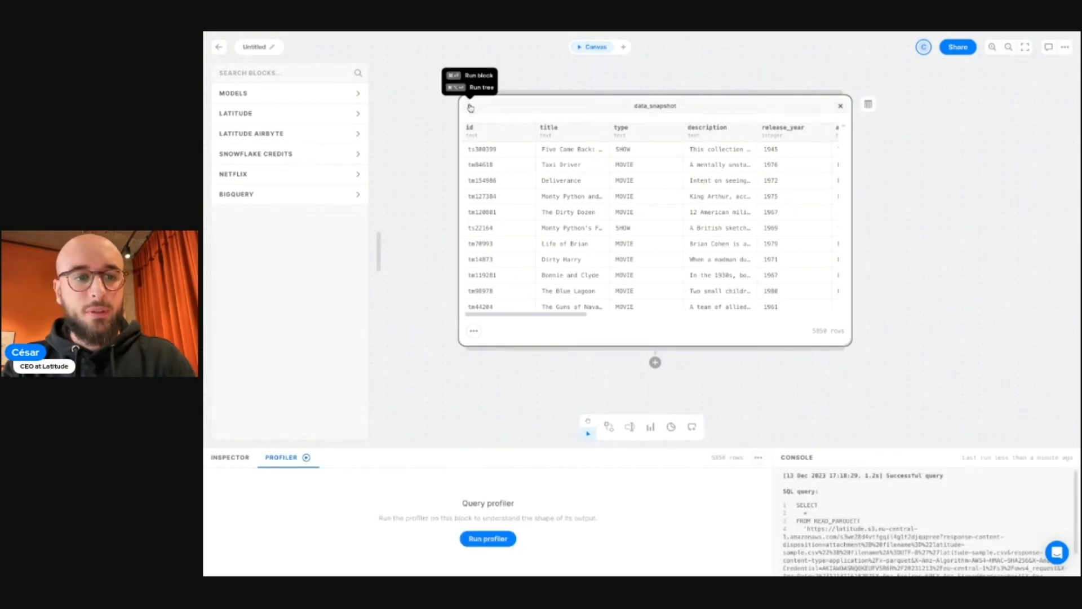
- Run the profiler on the reloaded data_snapshot block, collapse the block library, review the profiled columns and narrow their list
{"action": "left_click", "coordinate": [497, 539]}
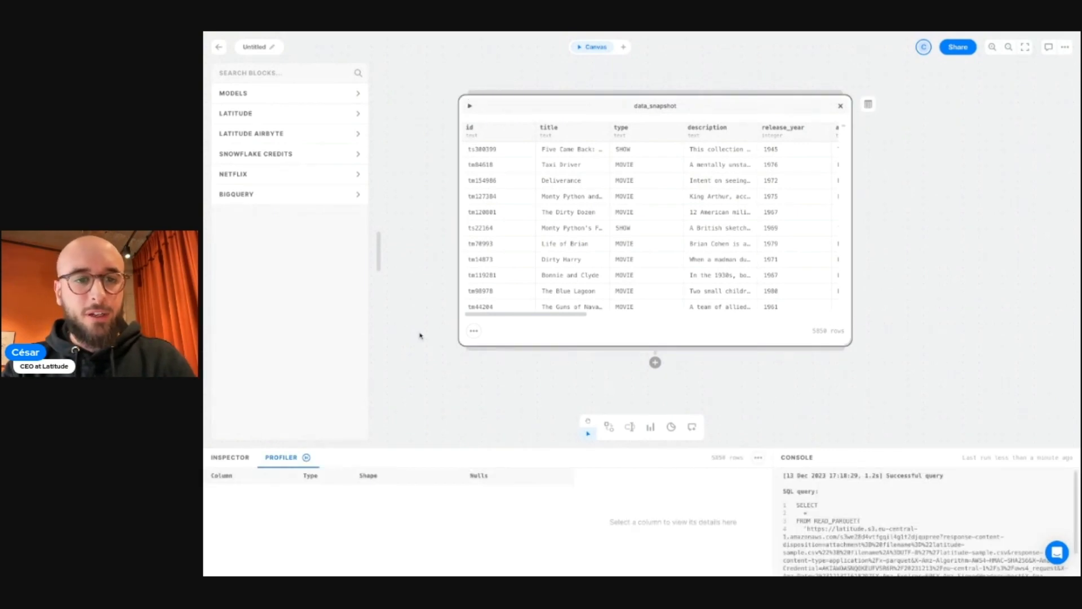
{"action": "left_click", "coordinate": [377, 259]}
{"action": "scroll", "coordinate": [408, 519], "scroll_direction": "down", "scroll_amount": 5}
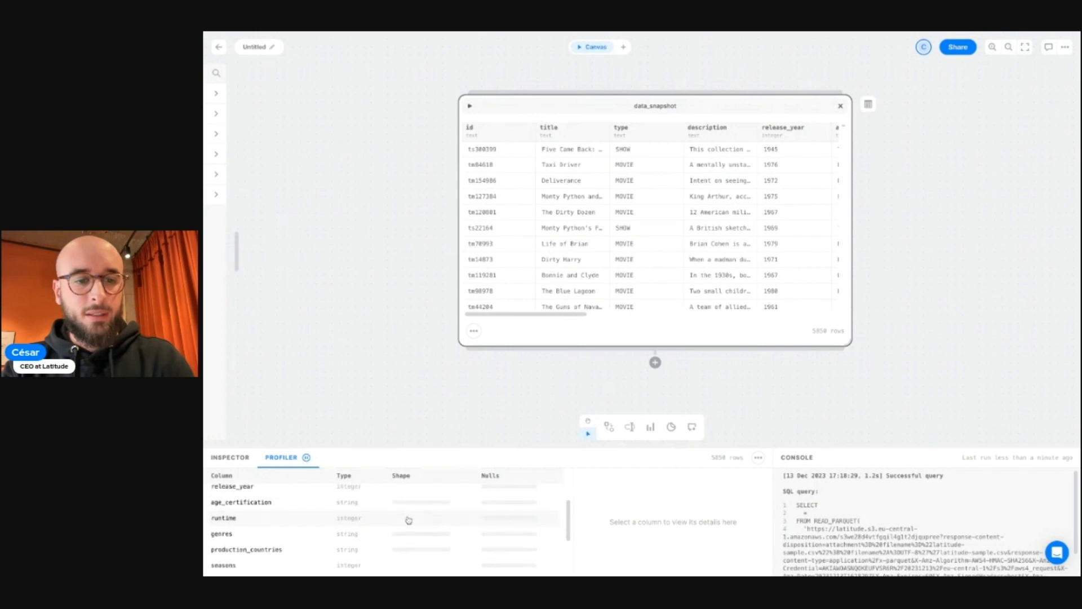
{"action": "scroll", "coordinate": [409, 519], "scroll_direction": "up", "scroll_amount": 3}
{"action": "scroll", "coordinate": [409, 519], "scroll_direction": "up", "scroll_amount": 3}
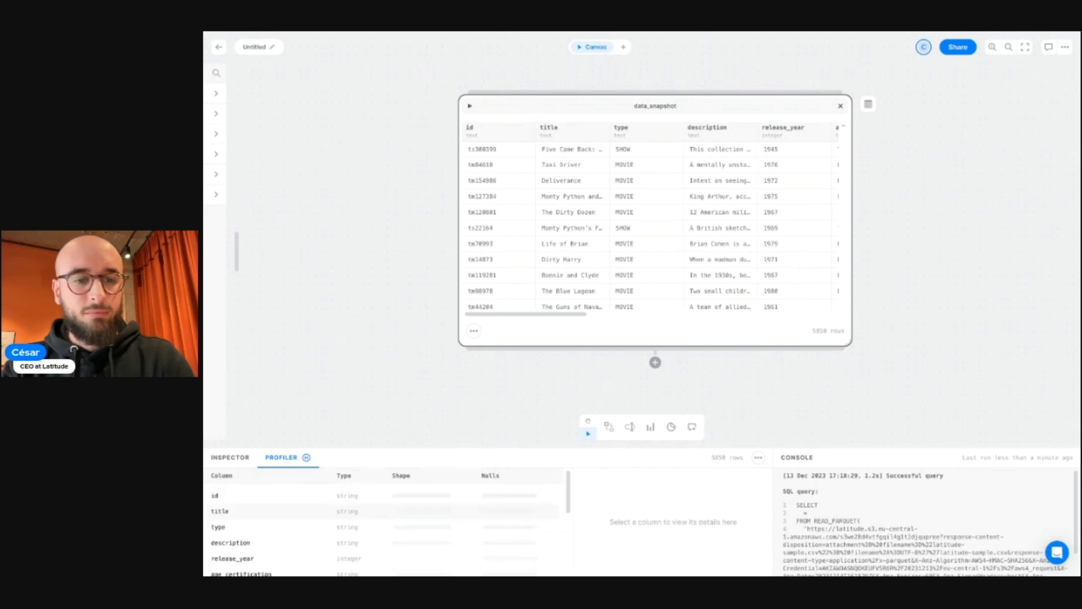
{"action": "left_click_drag", "start_coordinate": [570, 507], "coordinate": [485, 507]}
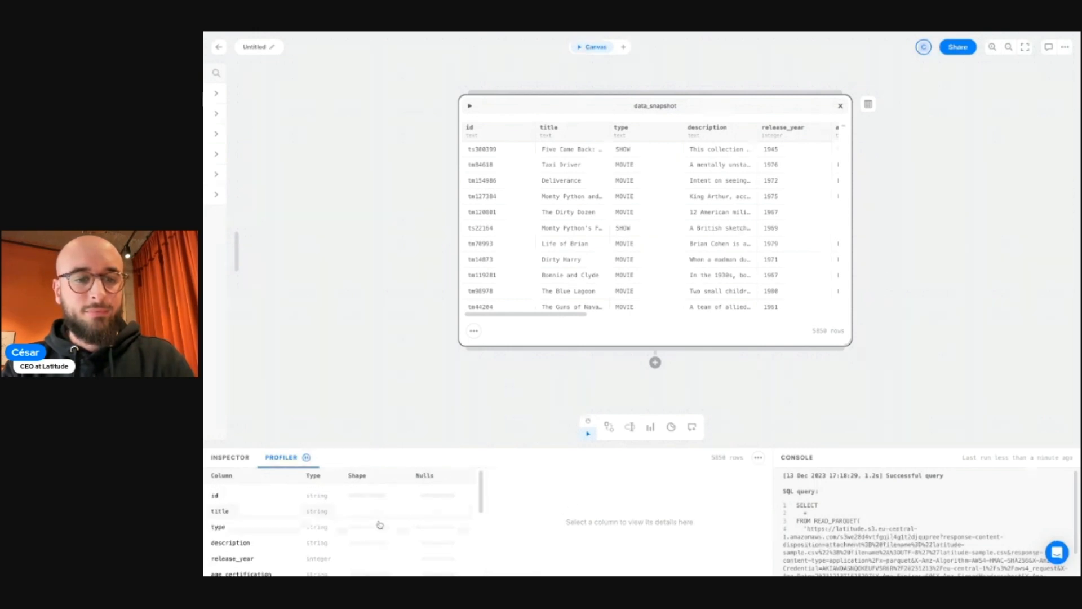
- Enlarge the data panel and look through the profiled columns of the data_snapshot block with their types, shapes and nulls
{"action": "scroll", "coordinate": [380, 524], "scroll_direction": "down", "scroll_amount": 5}
{"action": "scroll", "coordinate": [380, 525], "scroll_direction": "up", "scroll_amount": 5}
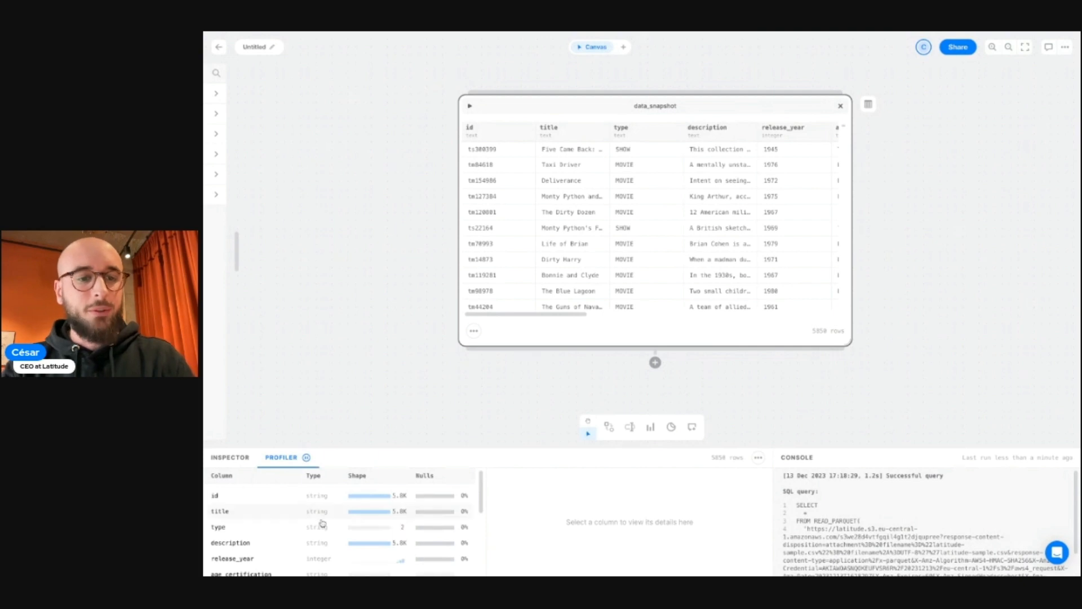
{"action": "left_click_drag", "start_coordinate": [375, 446], "coordinate": [375, 369]}
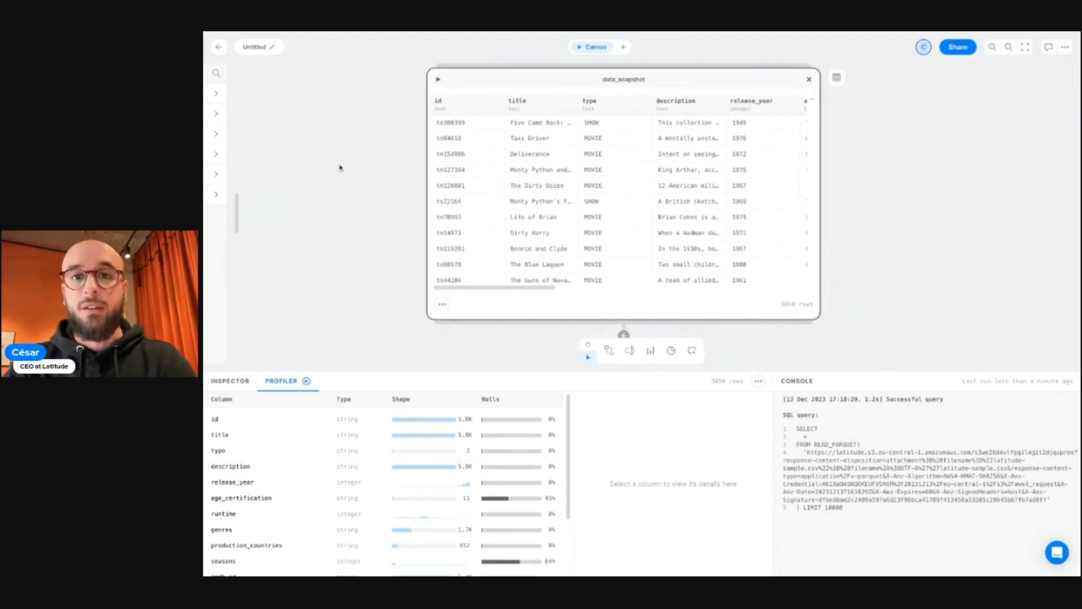
{"action": "scroll", "coordinate": [622, 168], "scroll_direction": "right", "scroll_amount": 6}
{"action": "scroll", "coordinate": [623, 167], "scroll_direction": "left", "scroll_amount": 6}
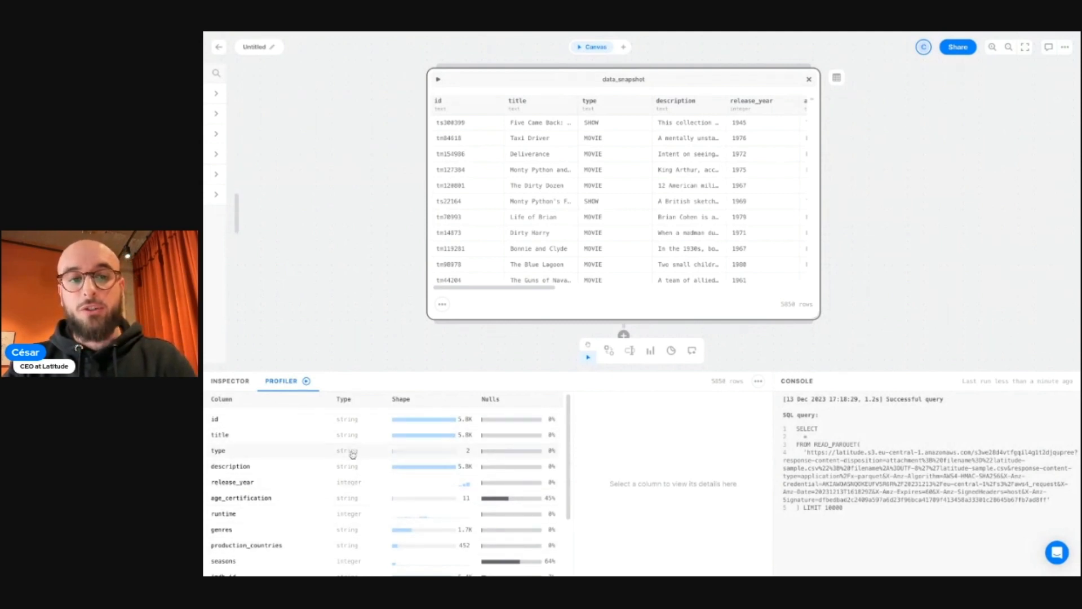
{"action": "scroll", "coordinate": [351, 488], "scroll_direction": "down", "scroll_amount": 3}
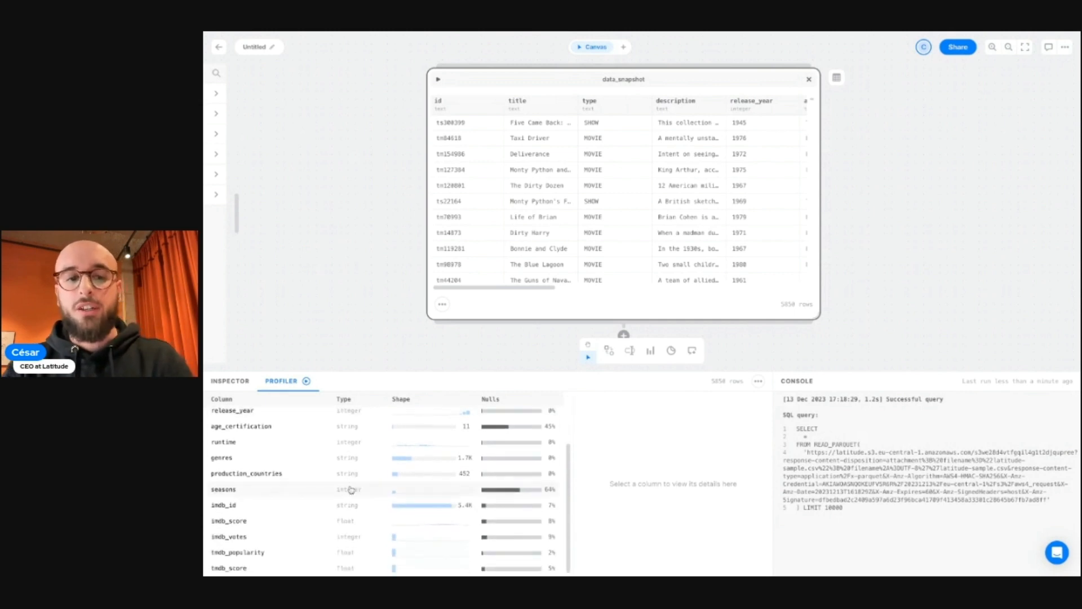
{"action": "scroll", "coordinate": [352, 489], "scroll_direction": "up", "scroll_amount": 3}
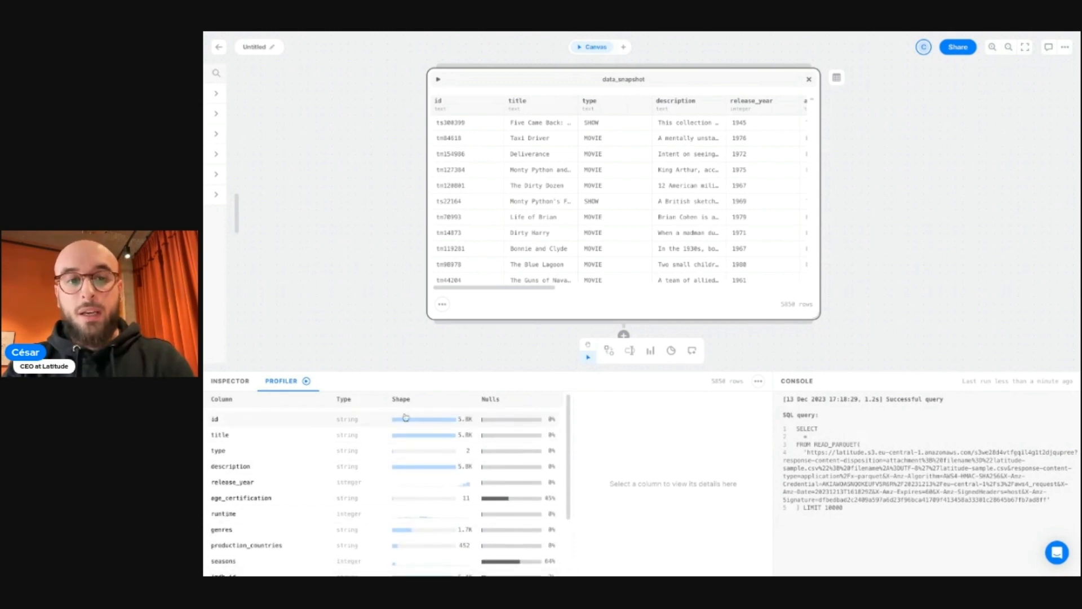
- Check the shape summaries of the id, type and release_year columns, comparing the type profile with its cells in the data_snapshot table
{"action": "mouse_move", "coordinate": [424, 426]}
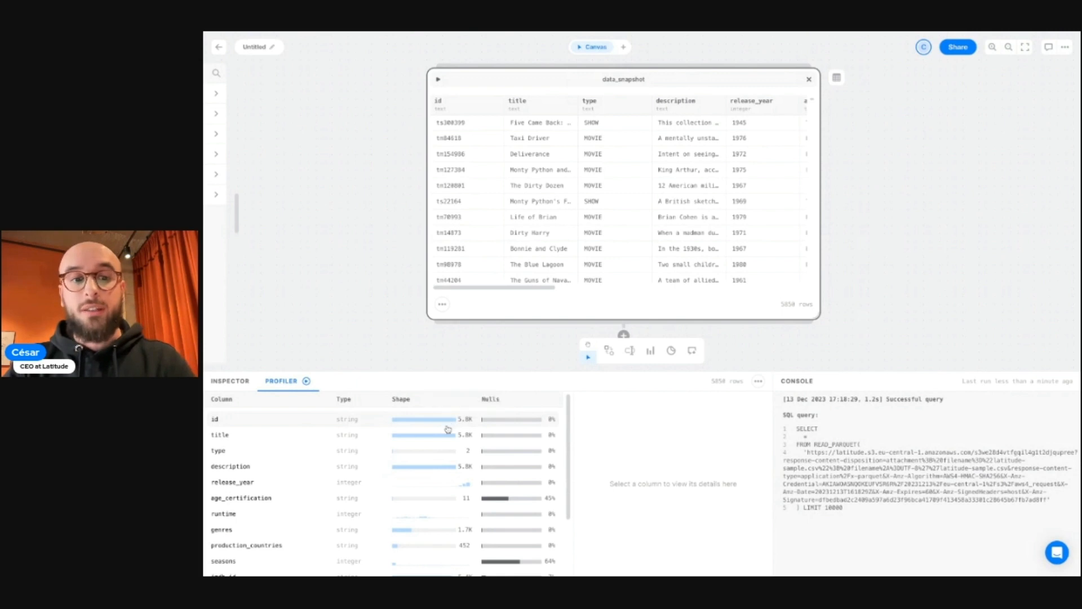
{"action": "mouse_move", "coordinate": [444, 453]}
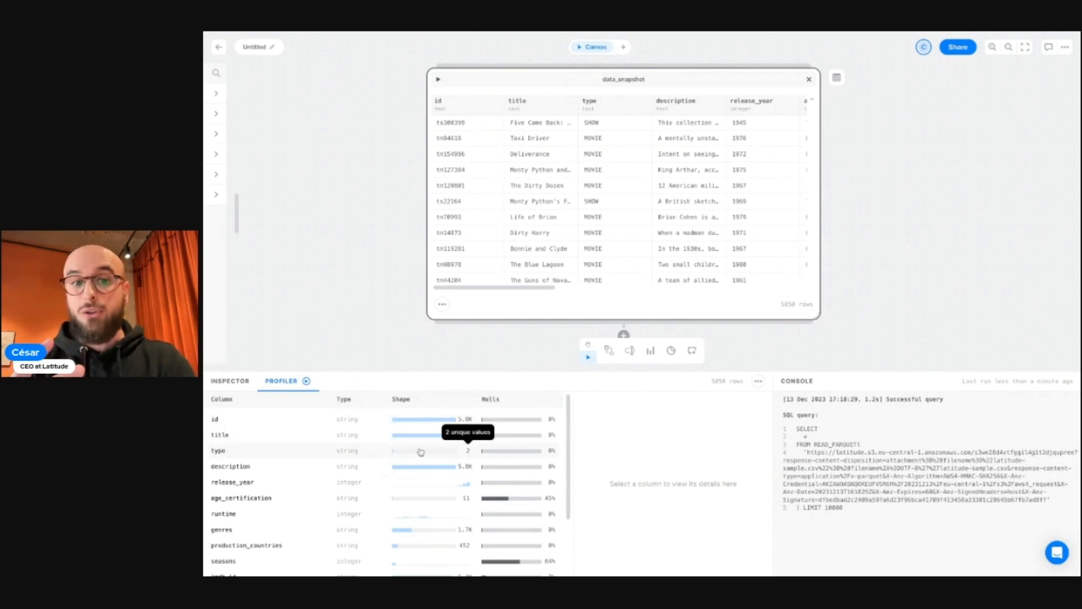
{"action": "left_click", "coordinate": [603, 123]}
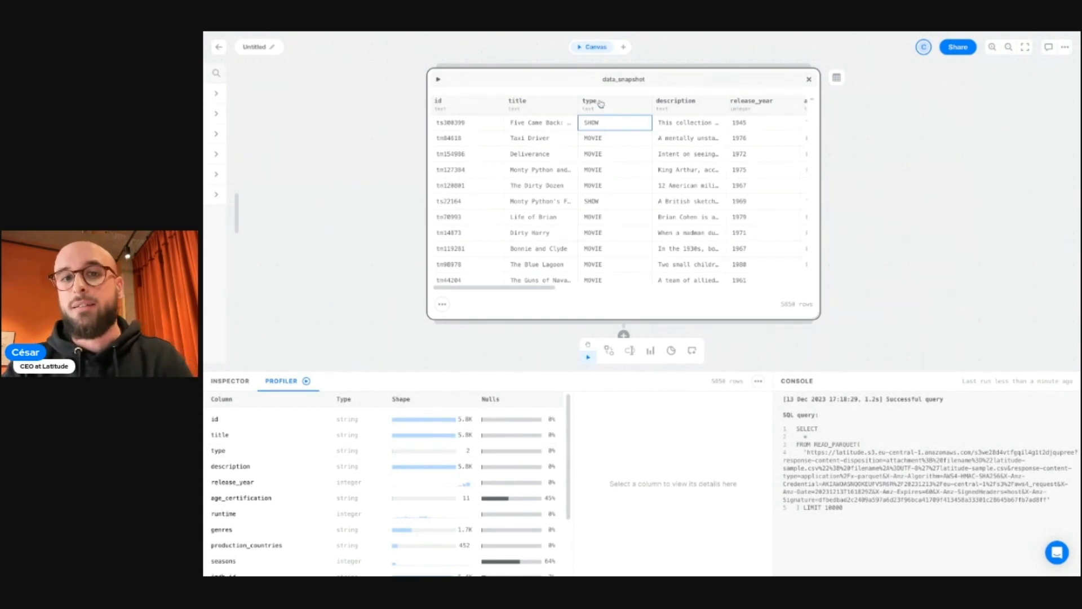
{"action": "left_click", "coordinate": [611, 136]}
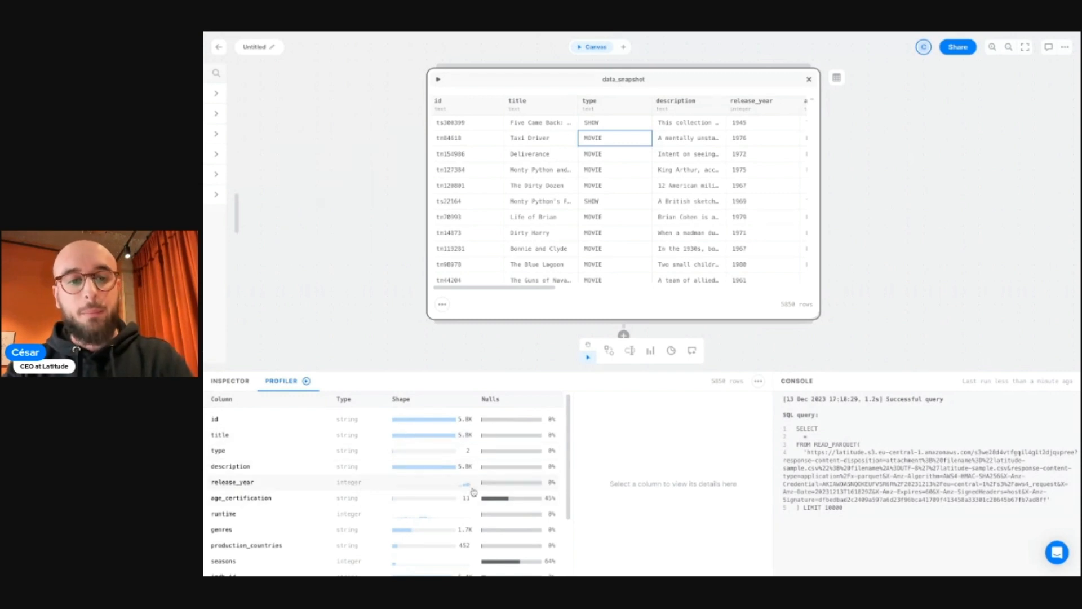
{"action": "mouse_move", "coordinate": [462, 488]}
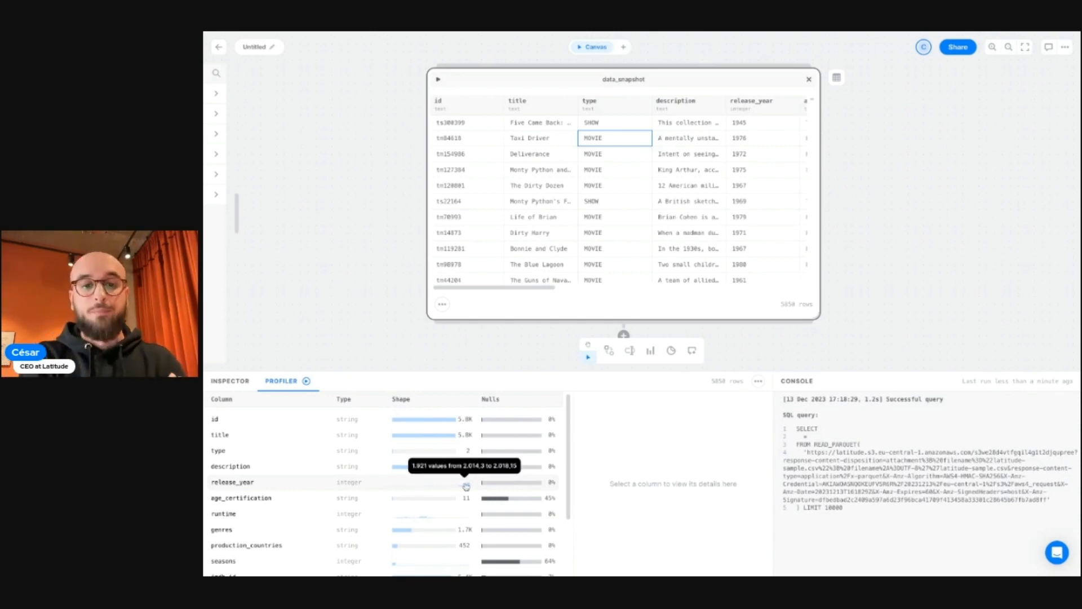
{"action": "scroll", "coordinate": [464, 486], "scroll_direction": "down", "scroll_amount": 1}
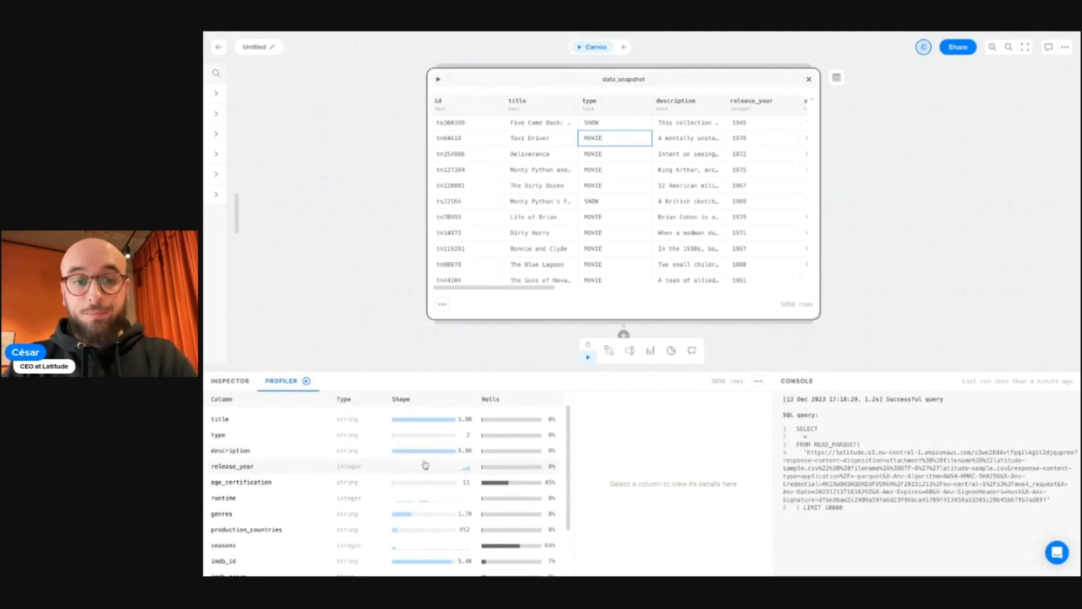
- Open the release_year column's profile details, widen the details area and examine its histogram, statistics and value frequencies
{"action": "left_click", "coordinate": [333, 471]}
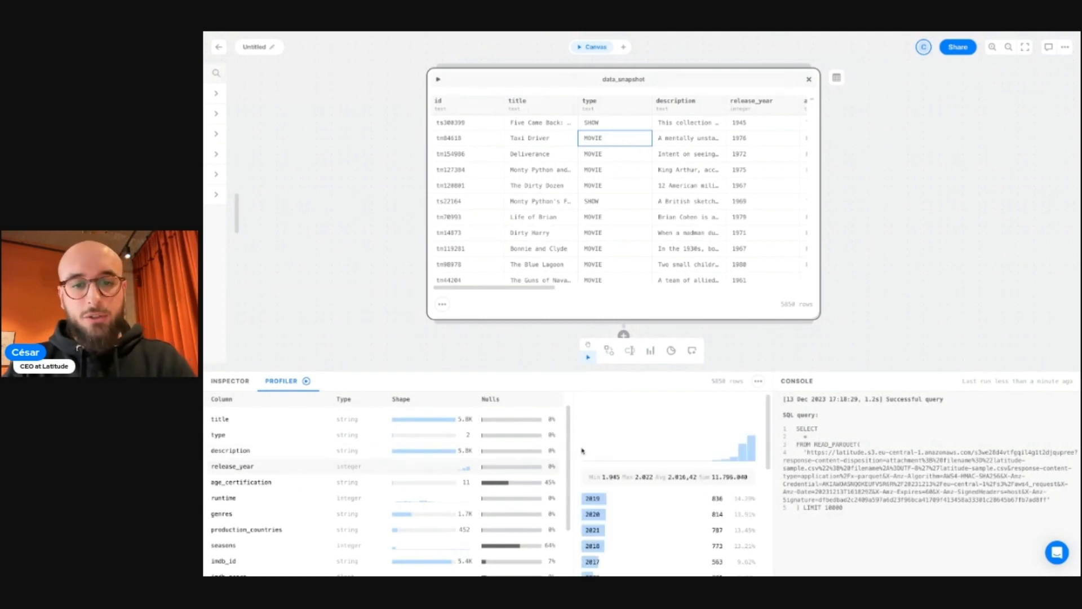
{"action": "left_click_drag", "start_coordinate": [573, 439], "coordinate": [436, 439]}
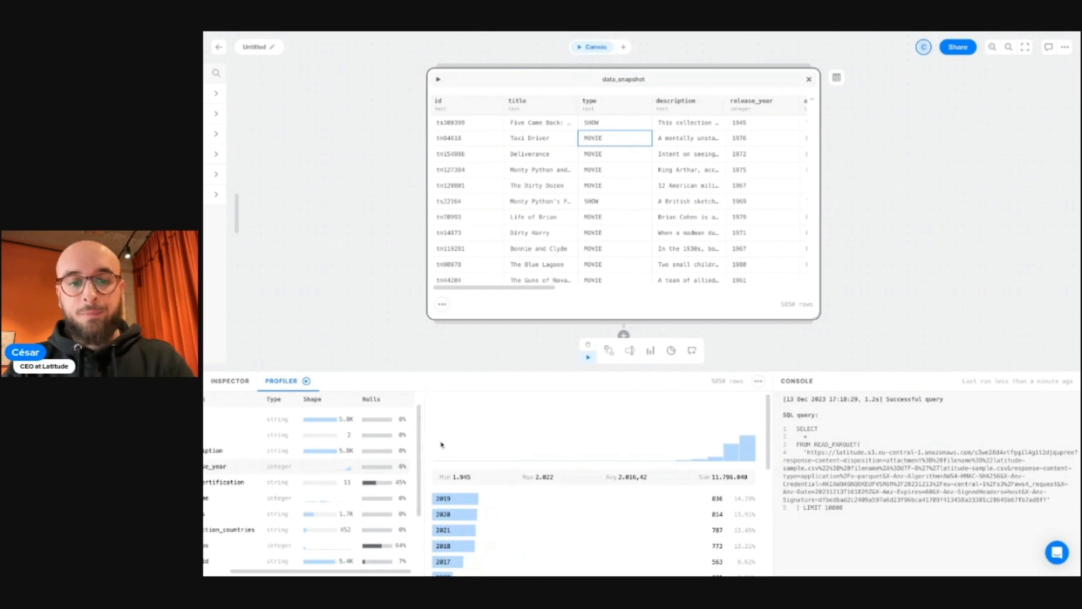
{"action": "mouse_move", "coordinate": [443, 451]}
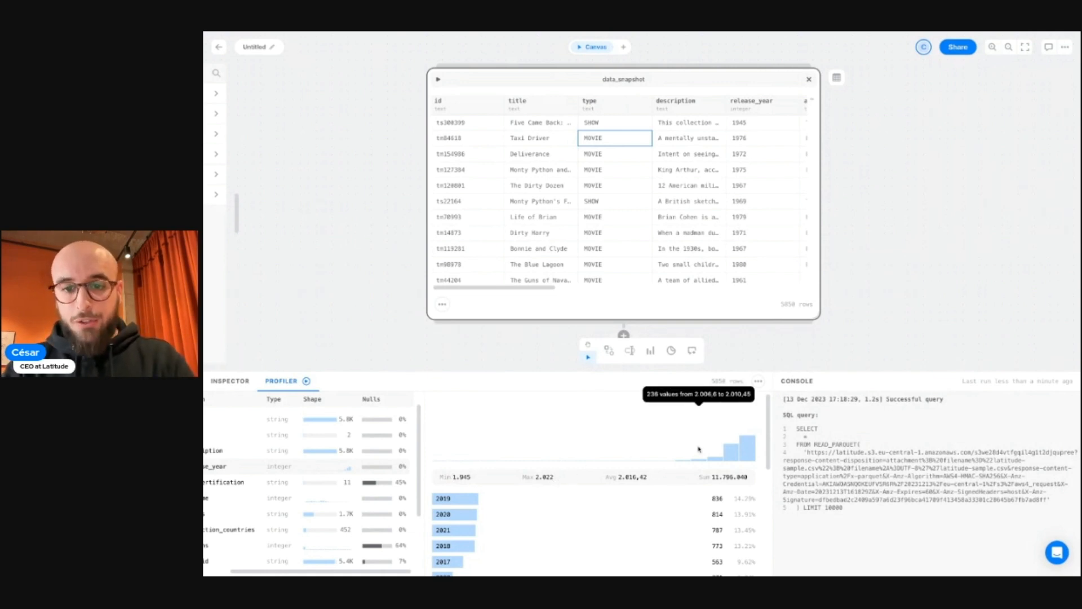
{"action": "mouse_move", "coordinate": [727, 453]}
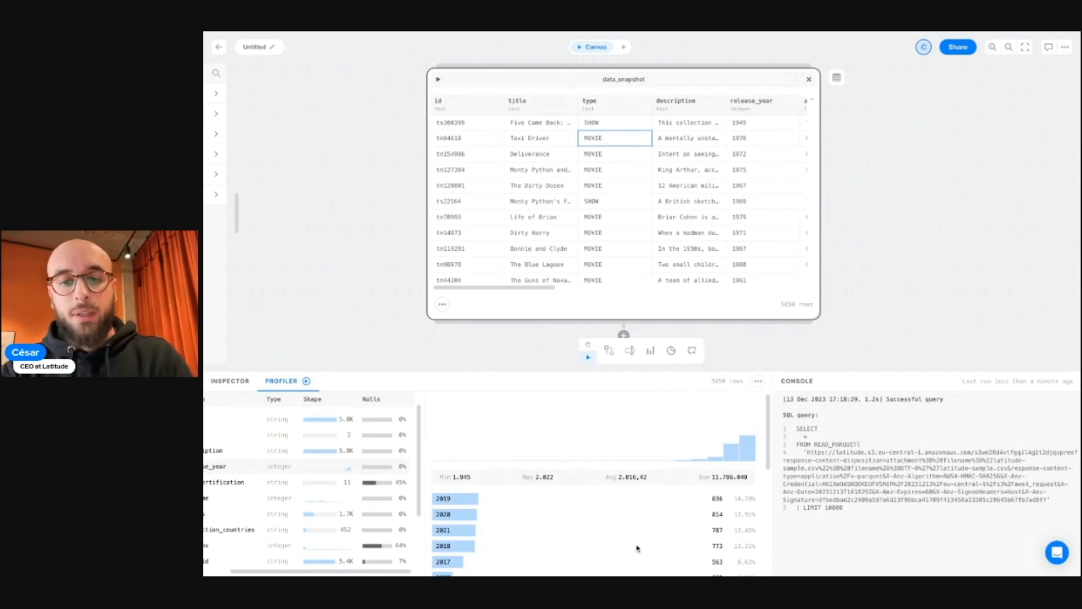
{"action": "scroll", "coordinate": [510, 527], "scroll_direction": "down", "scroll_amount": 2}
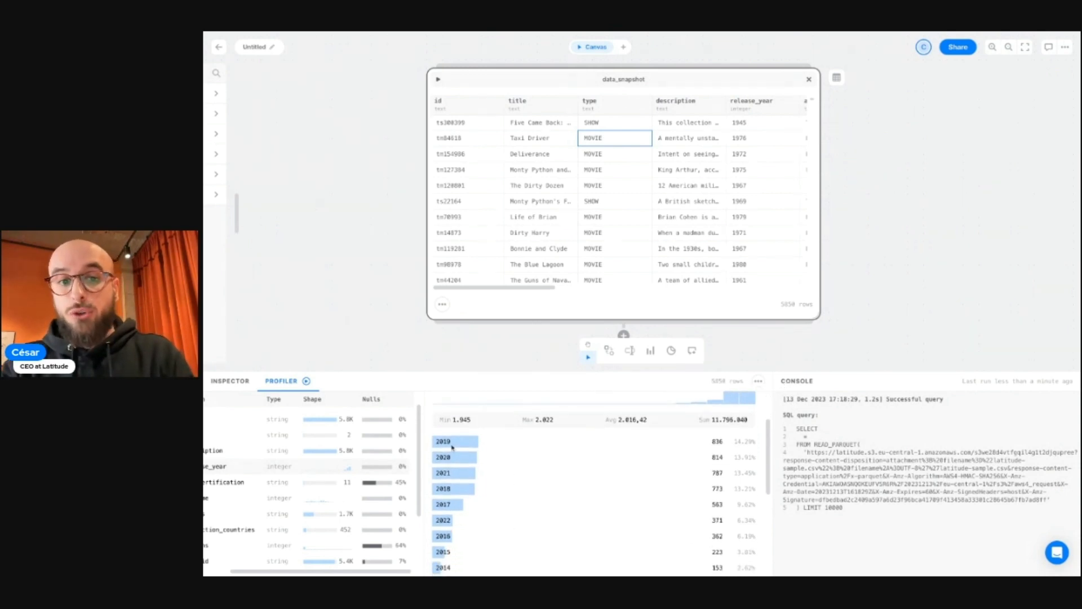
{"action": "scroll", "coordinate": [483, 535], "scroll_direction": "up", "scroll_amount": 1}
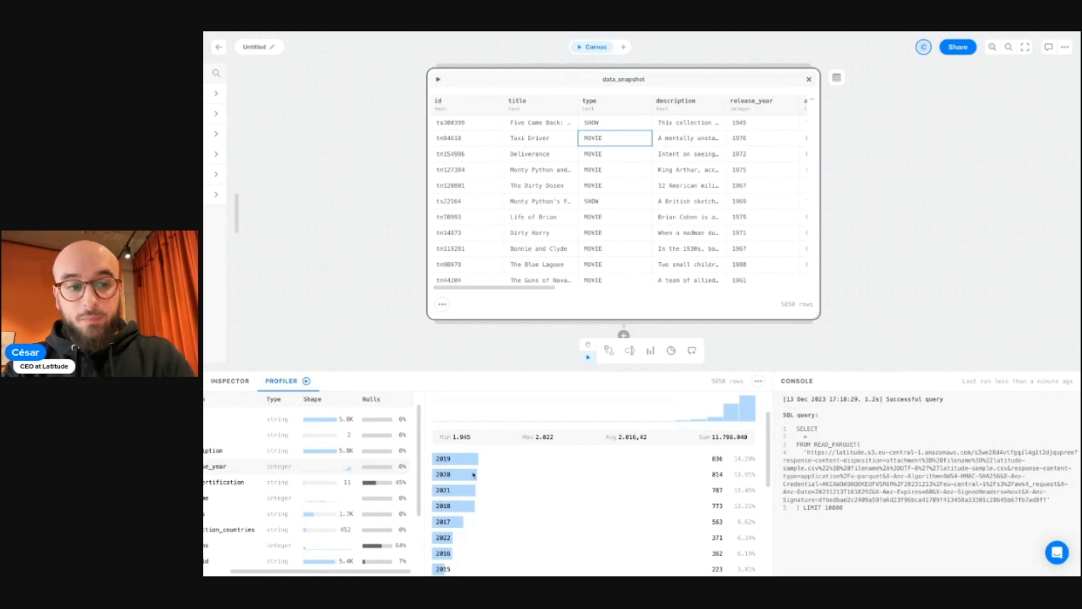
- Check the unique values of the genres column, widen the profiled column list and check the nulls of age_certification
{"action": "scroll", "coordinate": [327, 506], "scroll_direction": "left", "scroll_amount": 2}
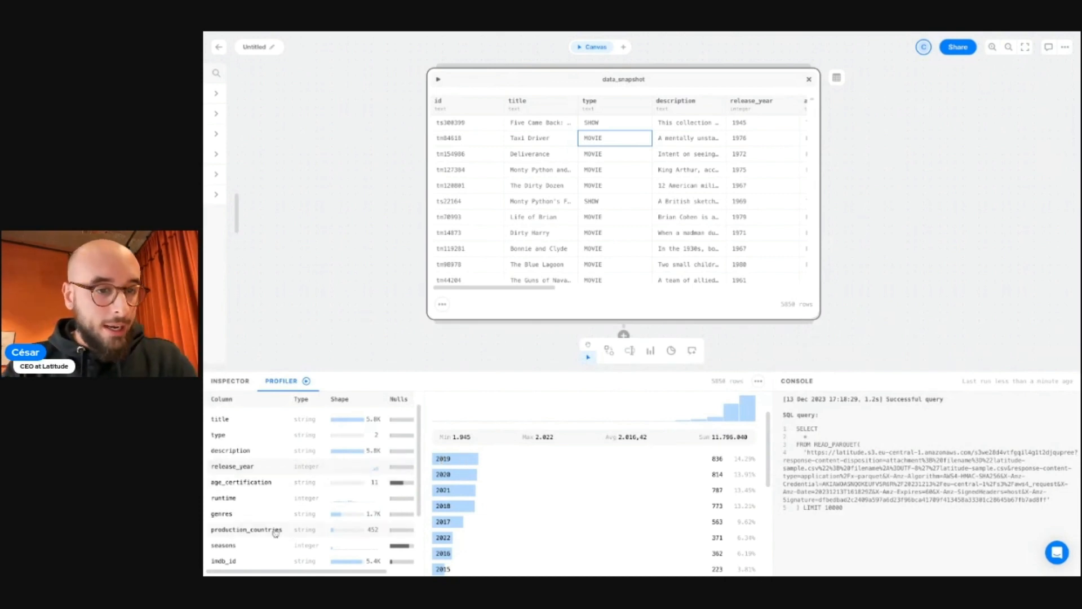
{"action": "scroll", "coordinate": [275, 533], "scroll_direction": "down", "scroll_amount": 1}
{"action": "mouse_move", "coordinate": [350, 486]}
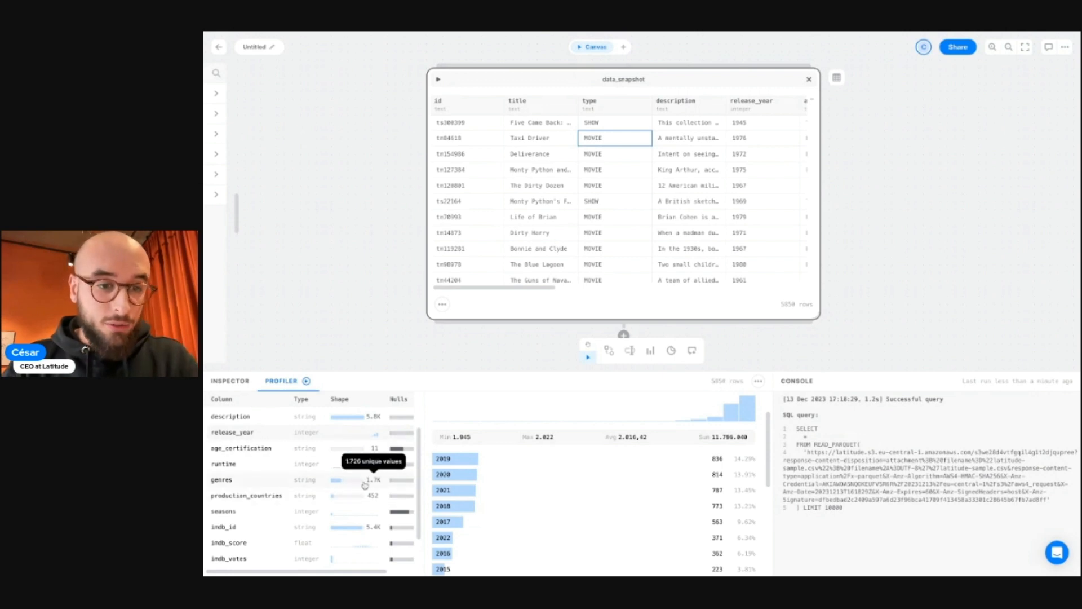
{"action": "scroll", "coordinate": [348, 483], "scroll_direction": "right", "scroll_amount": 1}
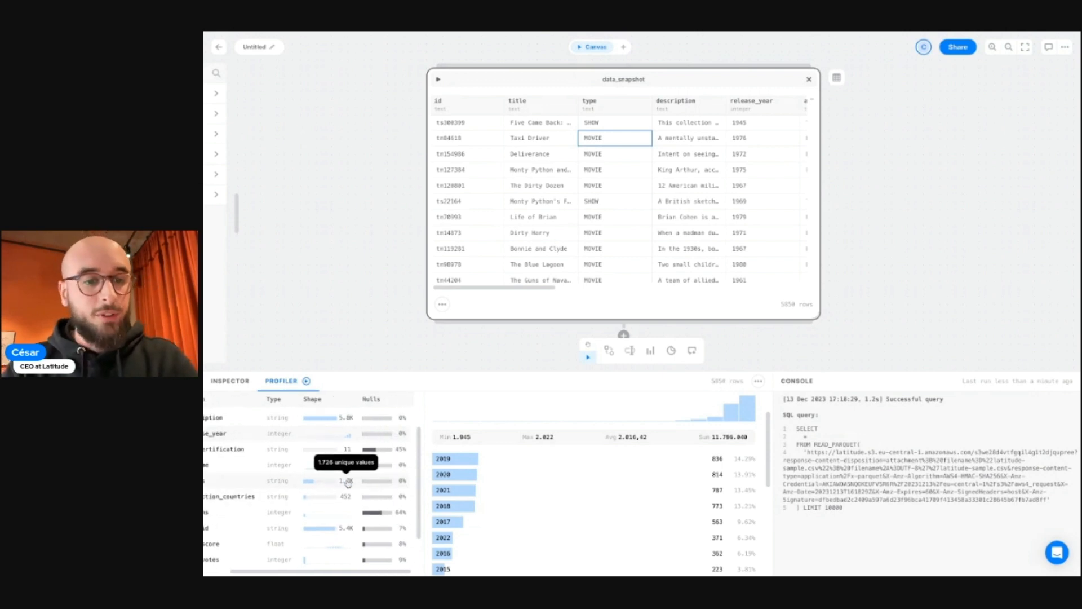
{"action": "left_click_drag", "start_coordinate": [424, 449], "coordinate": [506, 449]}
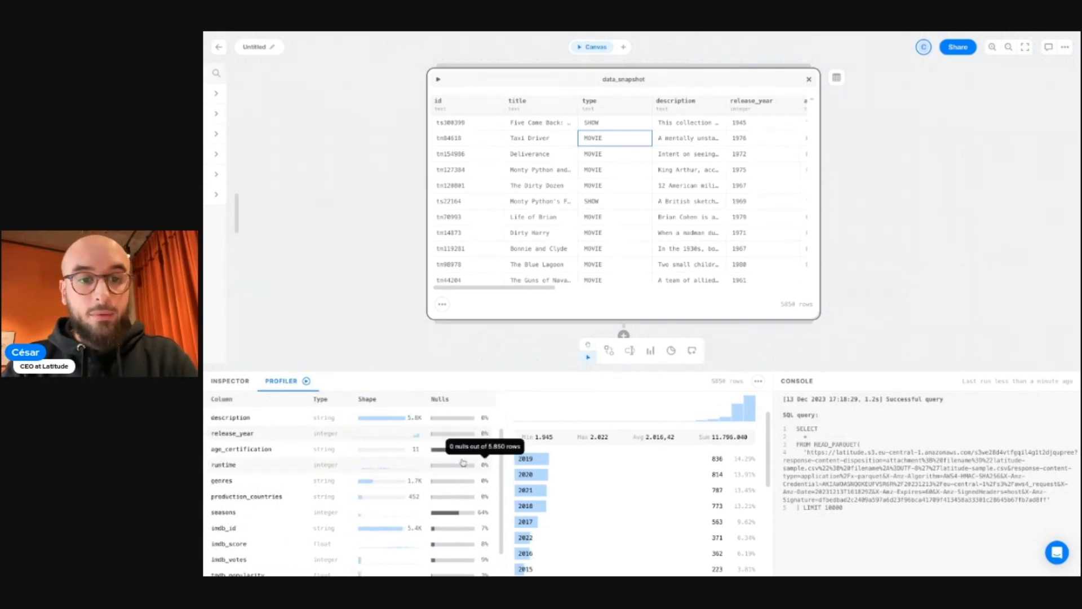
{"action": "mouse_move", "coordinate": [458, 457]}
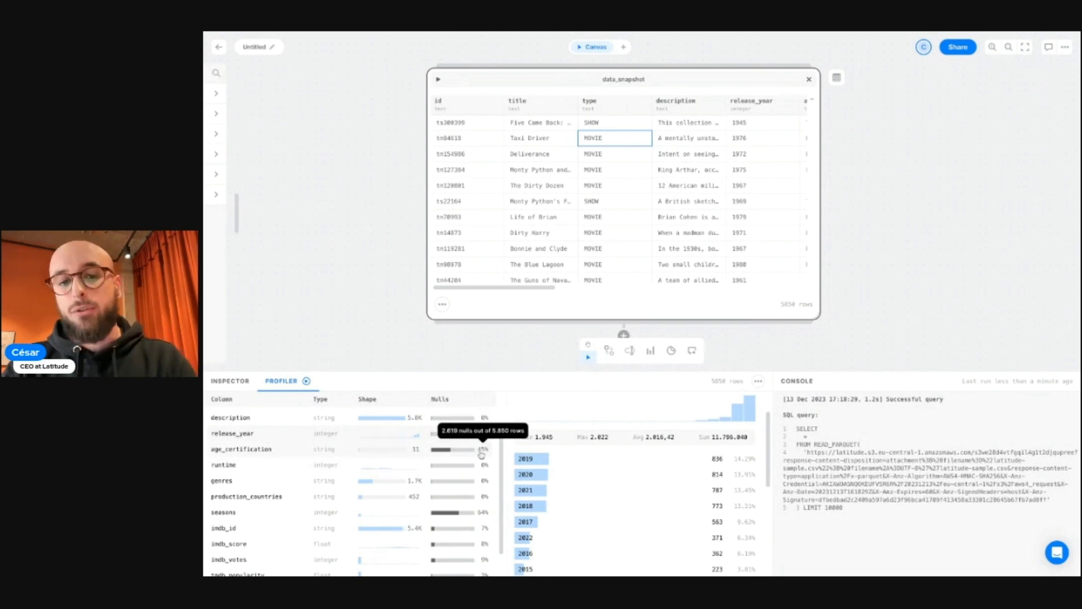
- Open the profile details of the age_certification, seasons and production_countries columns in turn and look through the column list
{"action": "left_click", "coordinate": [284, 455]}
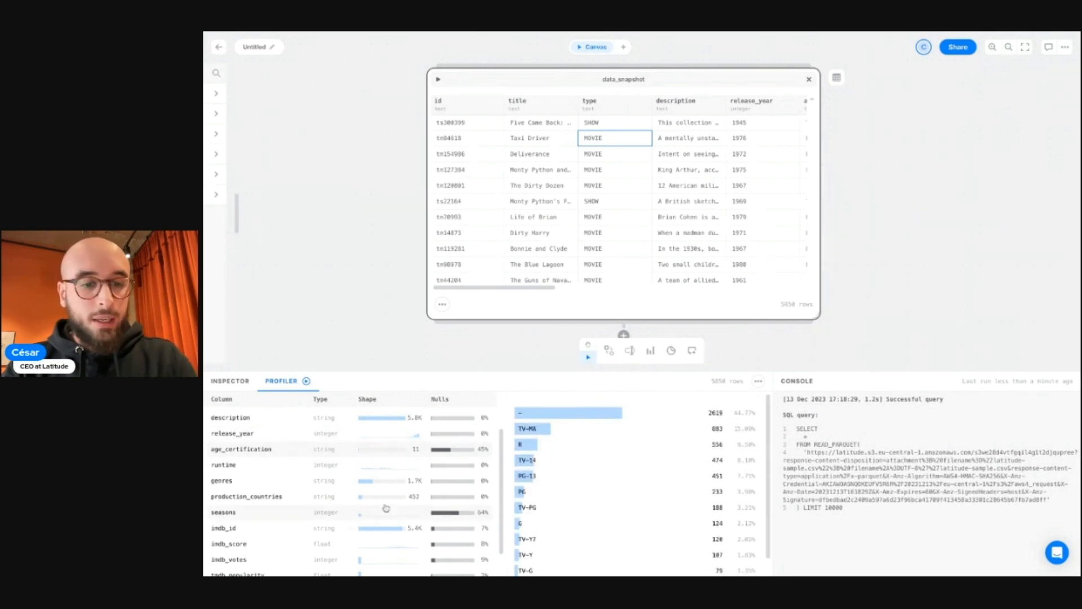
{"action": "left_click", "coordinate": [483, 516]}
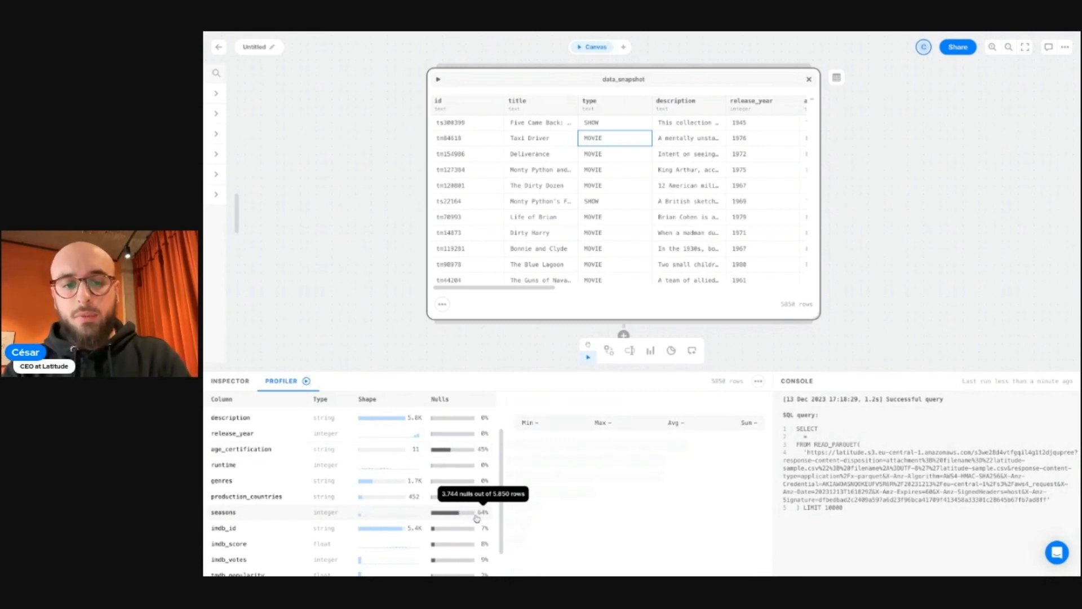
{"action": "left_click", "coordinate": [336, 500]}
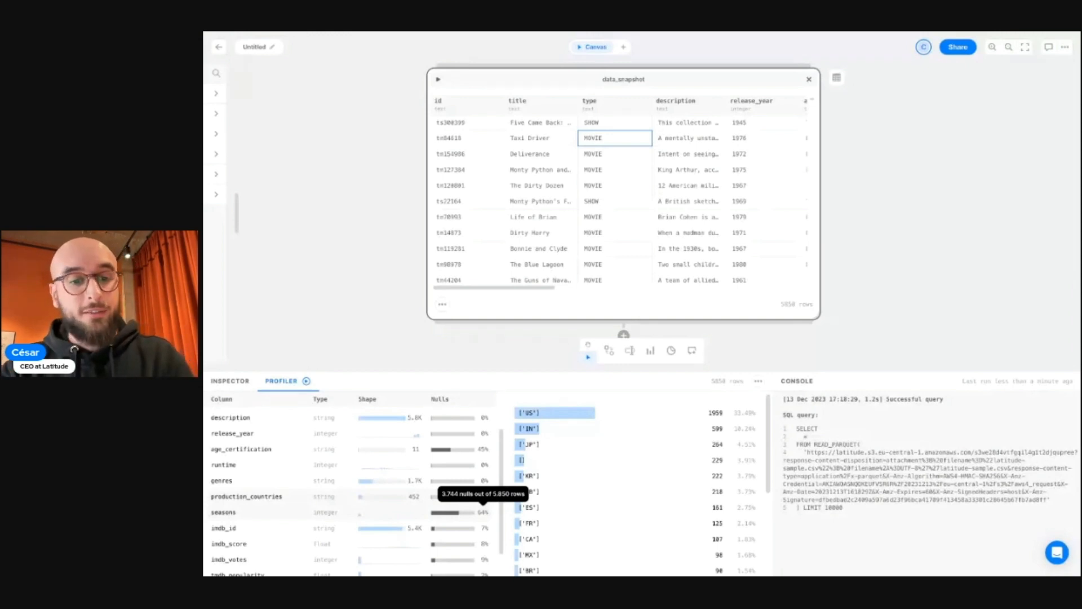
{"action": "scroll", "coordinate": [364, 527], "scroll_direction": "down", "scroll_amount": 1}
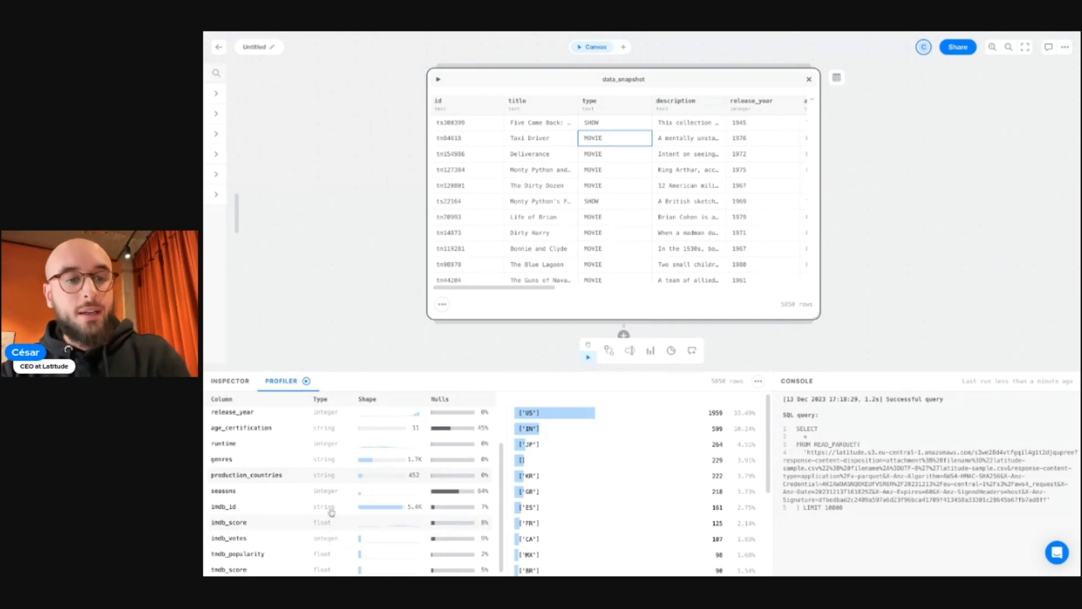
{"action": "scroll", "coordinate": [333, 442], "scroll_direction": "up", "scroll_amount": 2}
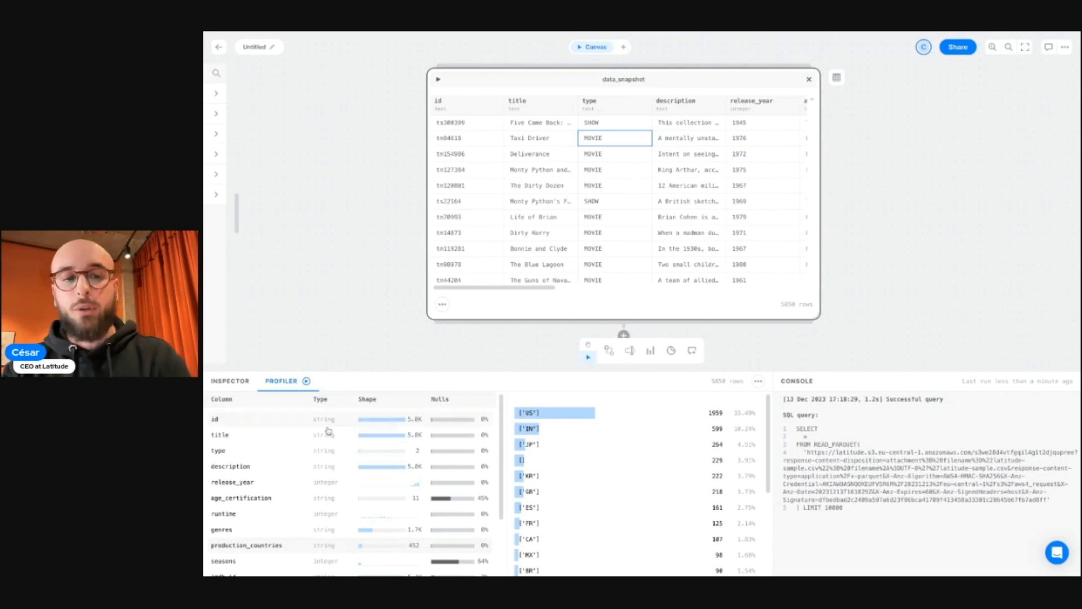
{"action": "scroll", "coordinate": [340, 481], "scroll_direction": "down", "scroll_amount": 4}
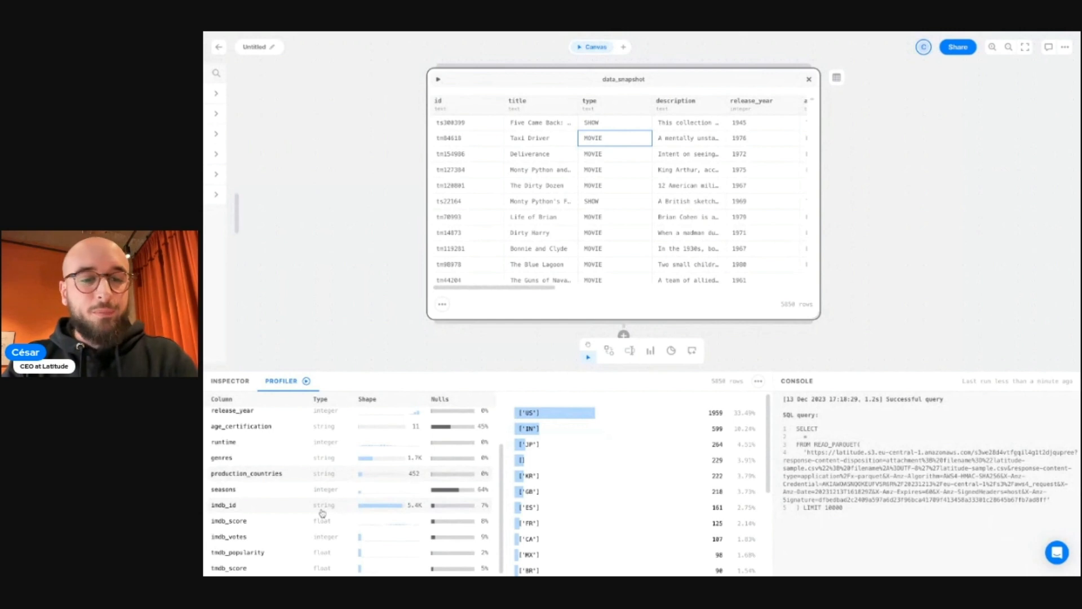
{"action": "scroll", "coordinate": [322, 513], "scroll_direction": "up", "scroll_amount": 3}
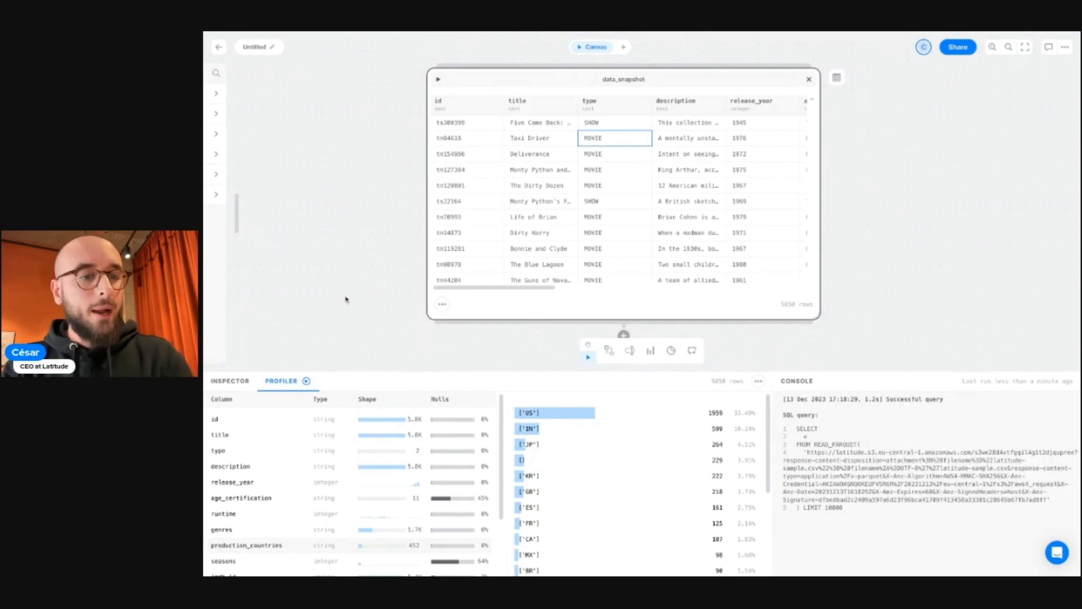
- Show the data_snapshot rows in the inspector and reduce the height of the data panel
{"action": "left_click", "coordinate": [229, 385]}
{"action": "left_click_drag", "start_coordinate": [427, 367], "coordinate": [427, 421]}
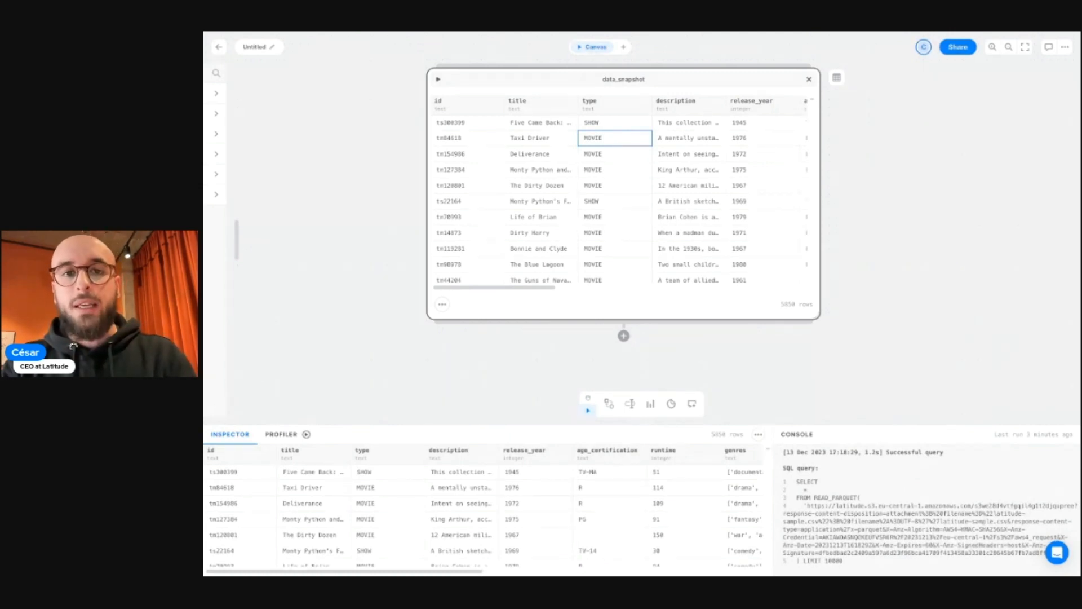
- Return to the profiler, look through its columns and open the release_year column's details
{"action": "left_click", "coordinate": [282, 434]}
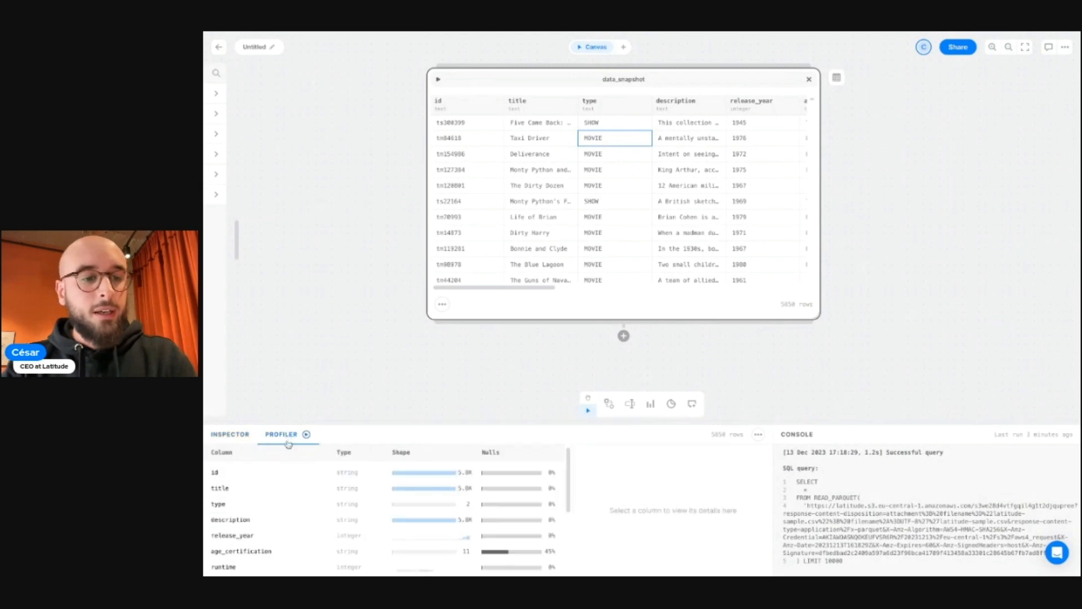
{"action": "scroll", "coordinate": [303, 531], "scroll_direction": "down", "scroll_amount": 2}
{"action": "scroll", "coordinate": [303, 530], "scroll_direction": "up", "scroll_amount": 2}
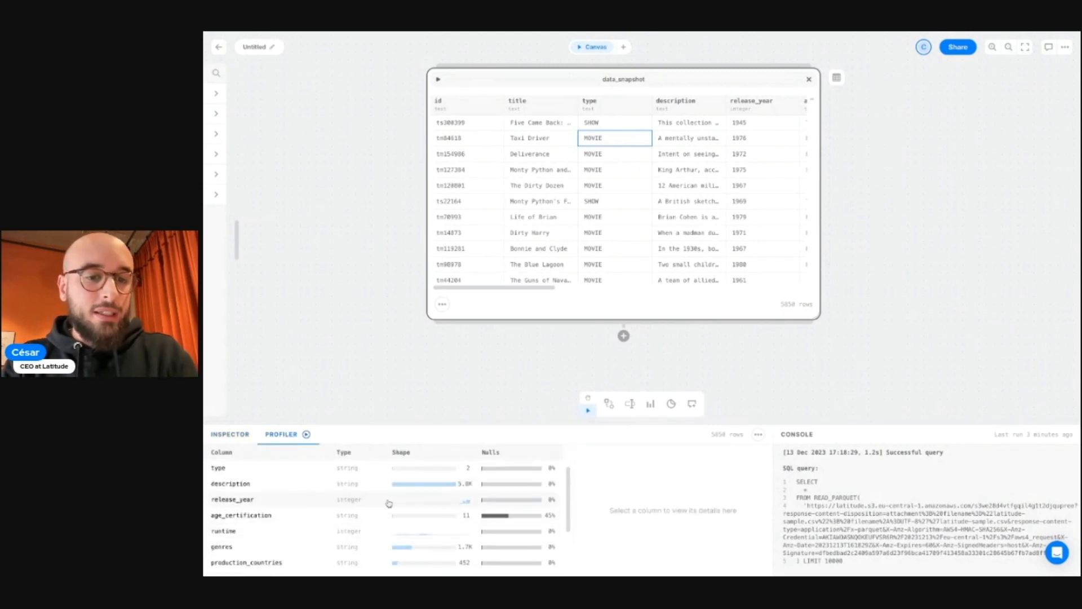
{"action": "left_click", "coordinate": [389, 500]}
{"action": "mouse_move", "coordinate": [717, 510]}
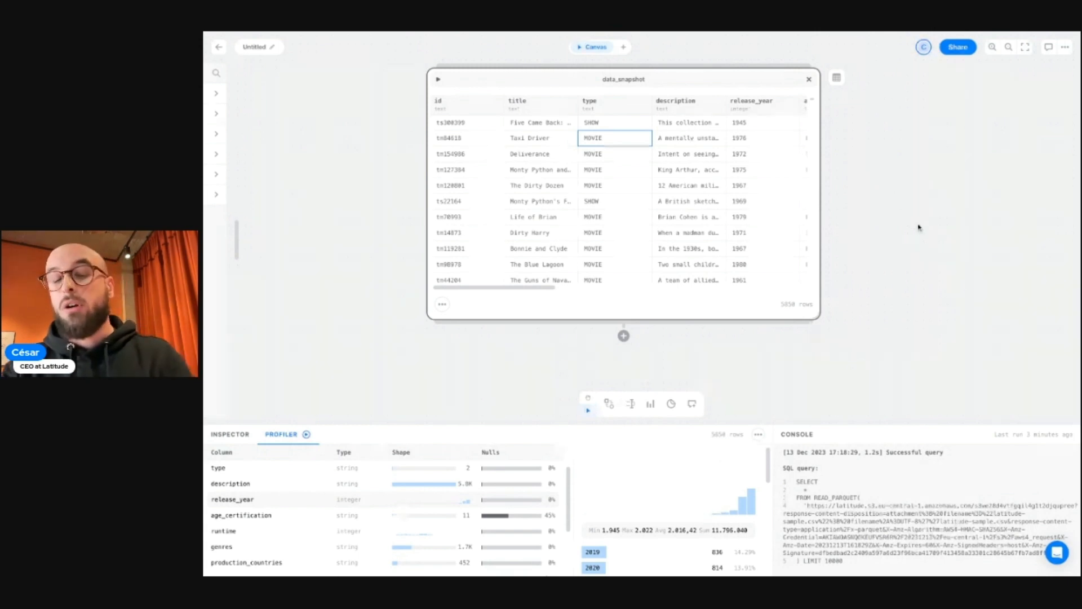
{"action": "scroll", "coordinate": [919, 227], "scroll_direction": "down", "scroll_amount": 3}
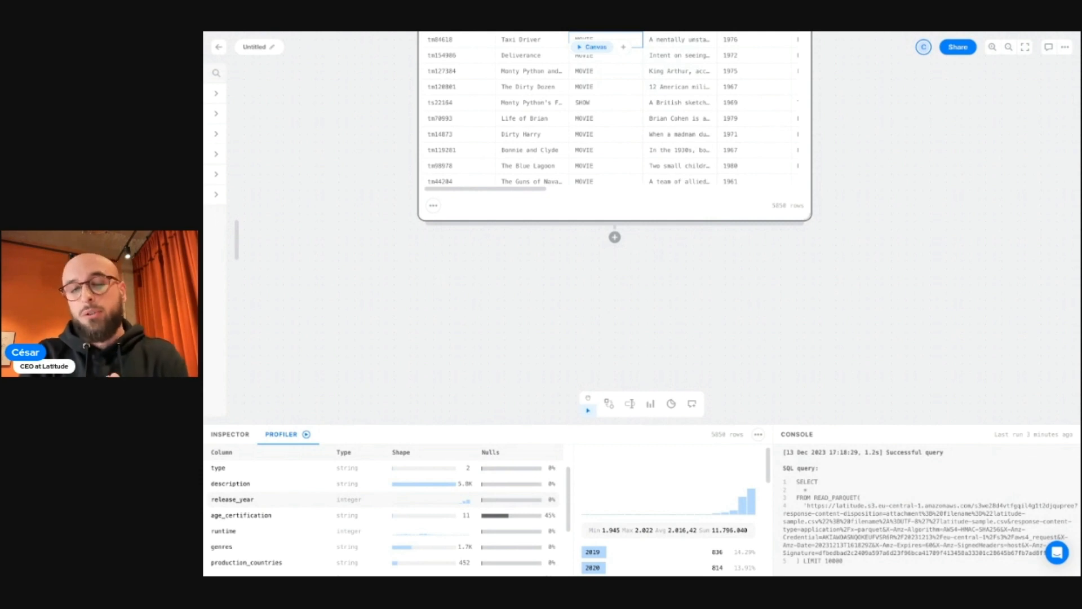
{"action": "left_click", "coordinate": [614, 237]}
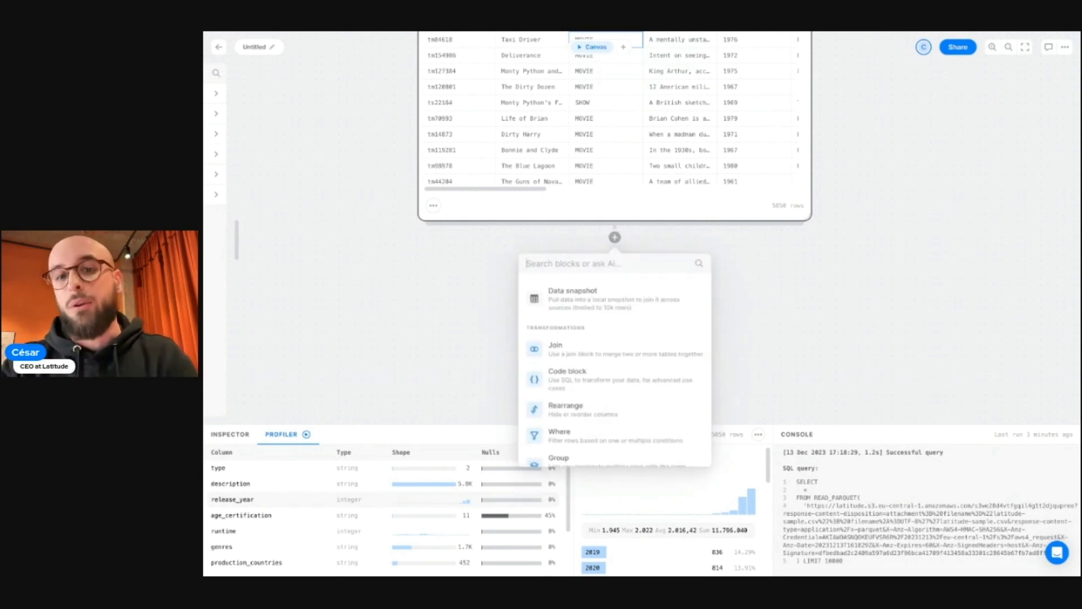
{"action": "scroll", "coordinate": [616, 420], "scroll_direction": "down", "scroll_amount": 2}
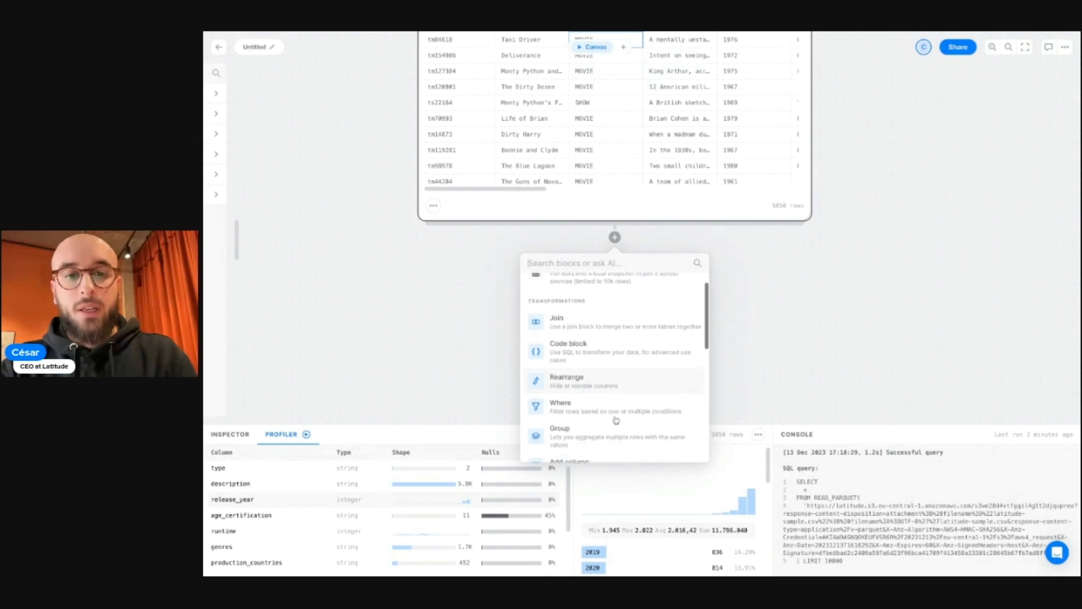
{"action": "left_click", "coordinate": [829, 305]}
{"action": "scroll", "coordinate": [829, 305], "scroll_direction": "up", "scroll_amount": 3}
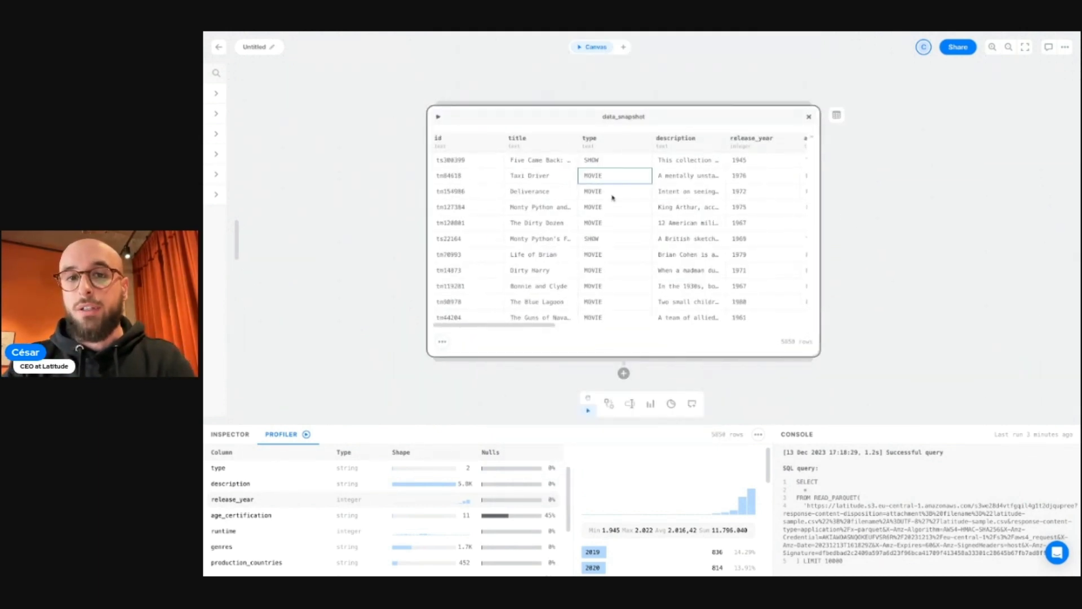
{"action": "scroll", "coordinate": [949, 228], "scroll_direction": "down", "scroll_amount": 3}
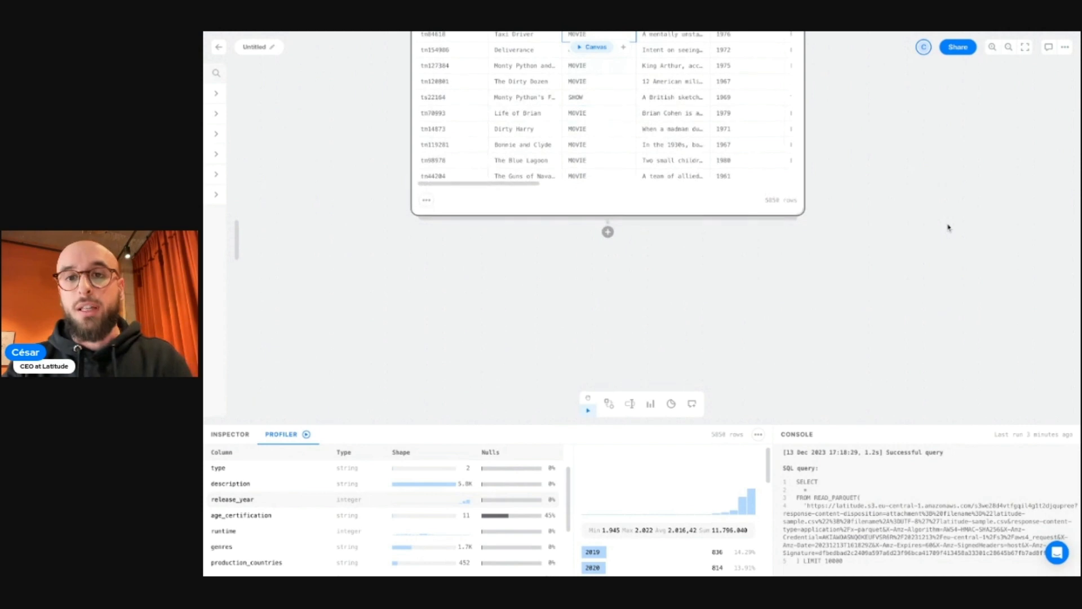
- Look through the transformation and visualization blocks available for data_snapshot and add a Where block below it
{"action": "left_click", "coordinate": [609, 233]}
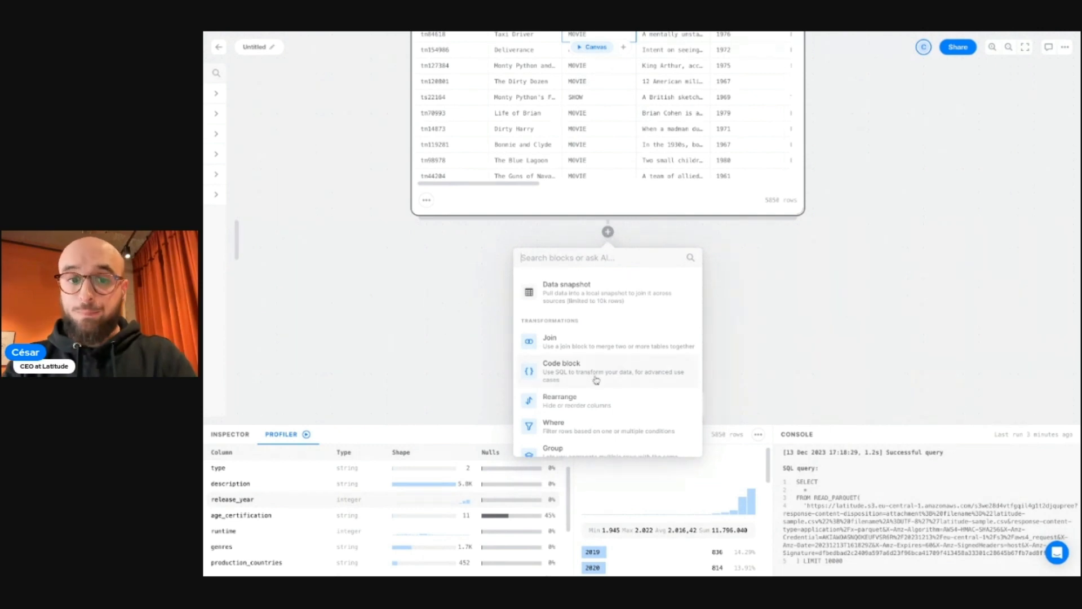
{"action": "scroll", "coordinate": [595, 379], "scroll_direction": "down", "scroll_amount": 1}
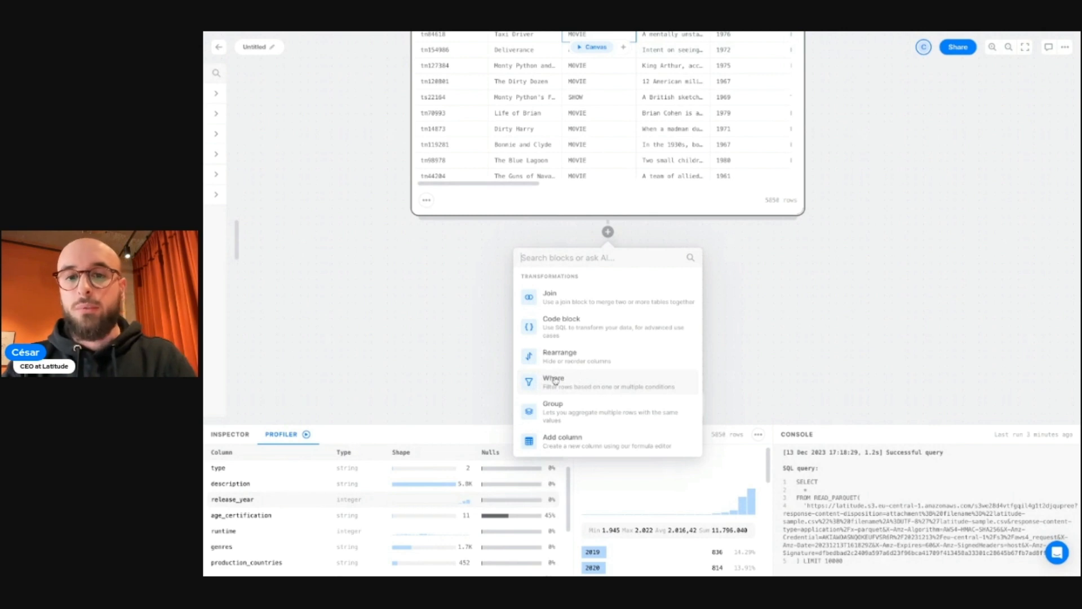
{"action": "scroll", "coordinate": [555, 381], "scroll_direction": "down", "scroll_amount": 3}
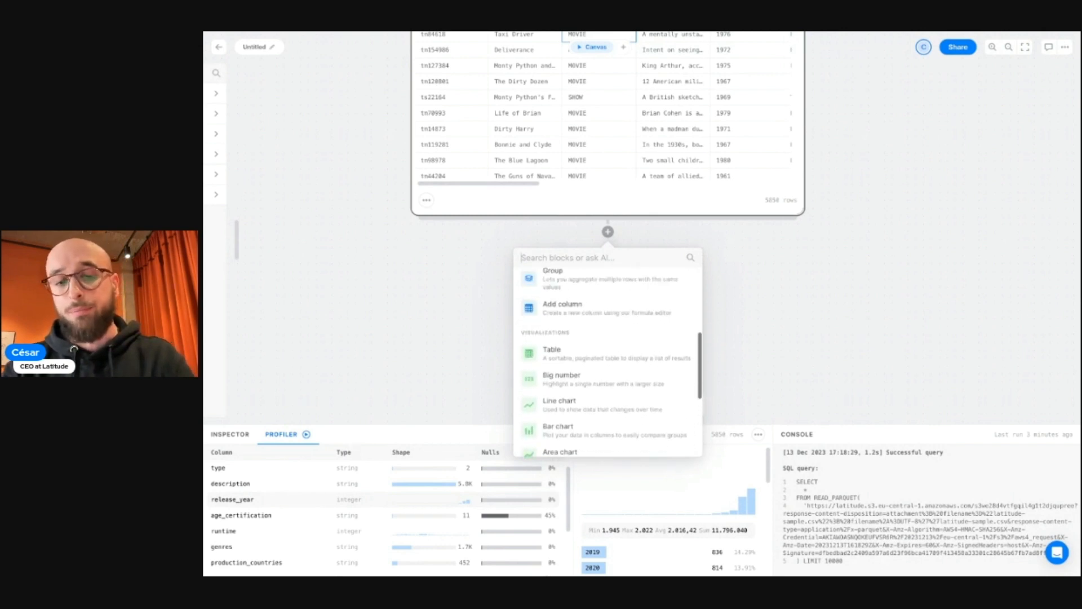
{"action": "scroll", "coordinate": [567, 303], "scroll_direction": "up", "scroll_amount": 5}
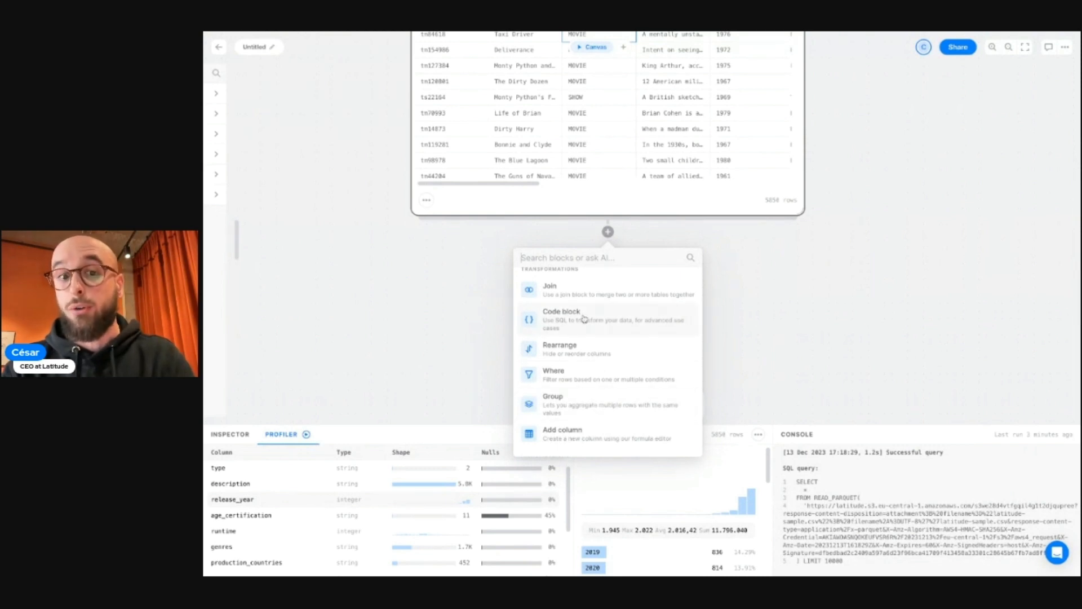
{"action": "scroll", "coordinate": [588, 347], "scroll_direction": "down", "scroll_amount": 8}
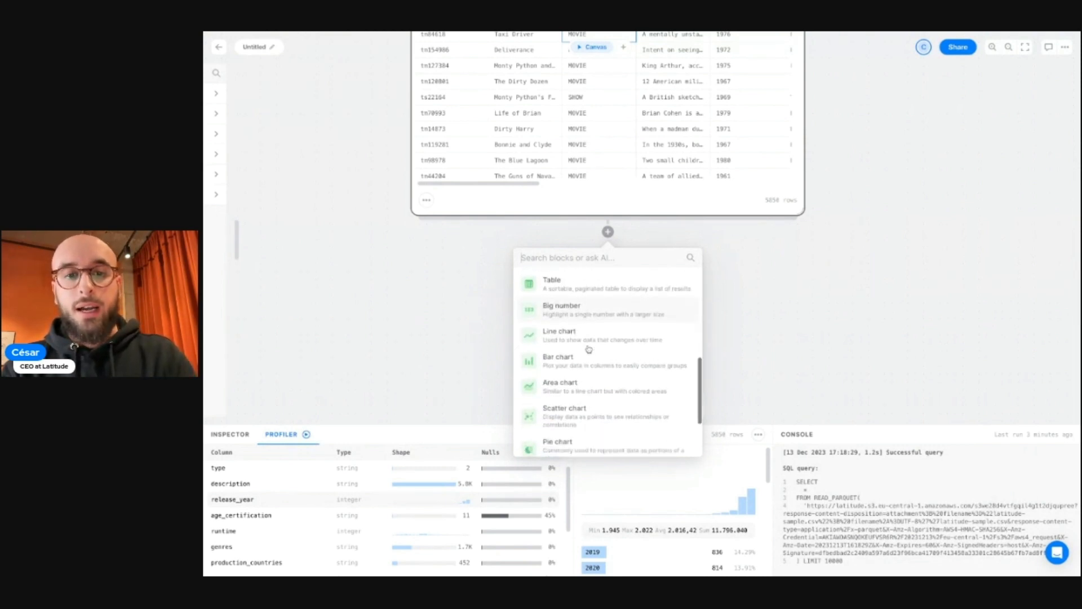
{"action": "scroll", "coordinate": [603, 324], "scroll_direction": "up", "scroll_amount": 6}
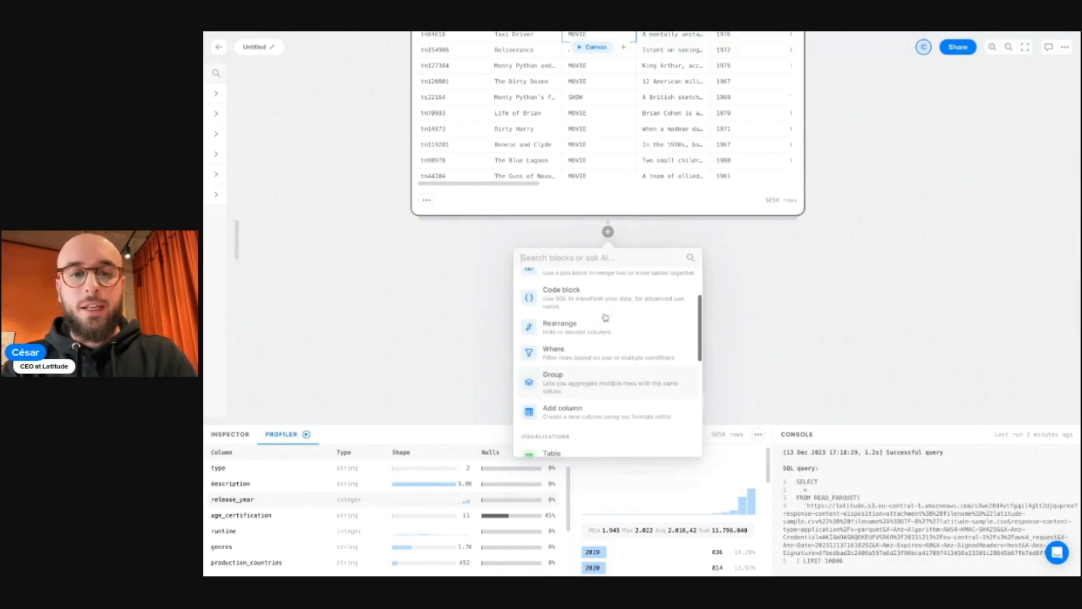
{"action": "left_click", "coordinate": [581, 355]}
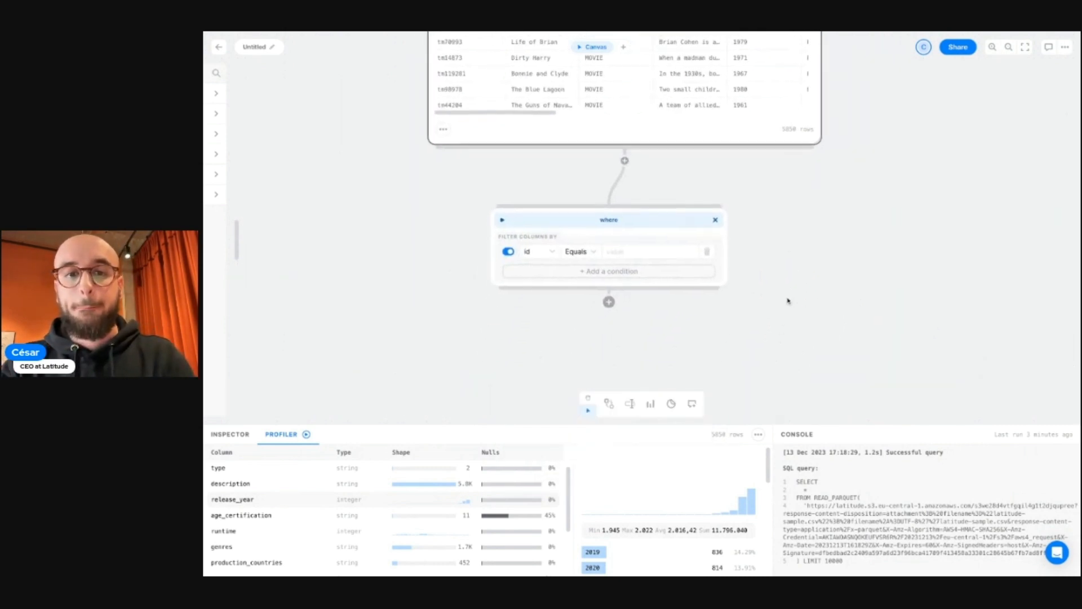
- Filter the where block to release_year greater than or equal to 2000 and run it
{"action": "left_click", "coordinate": [556, 253]}
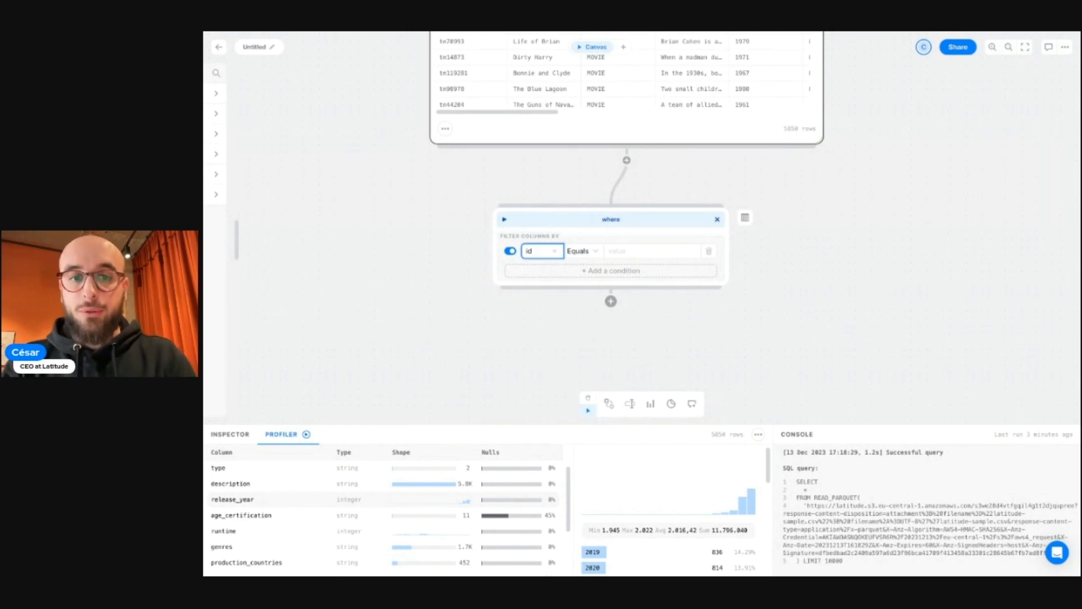
{"action": "left_click", "coordinate": [545, 305]}
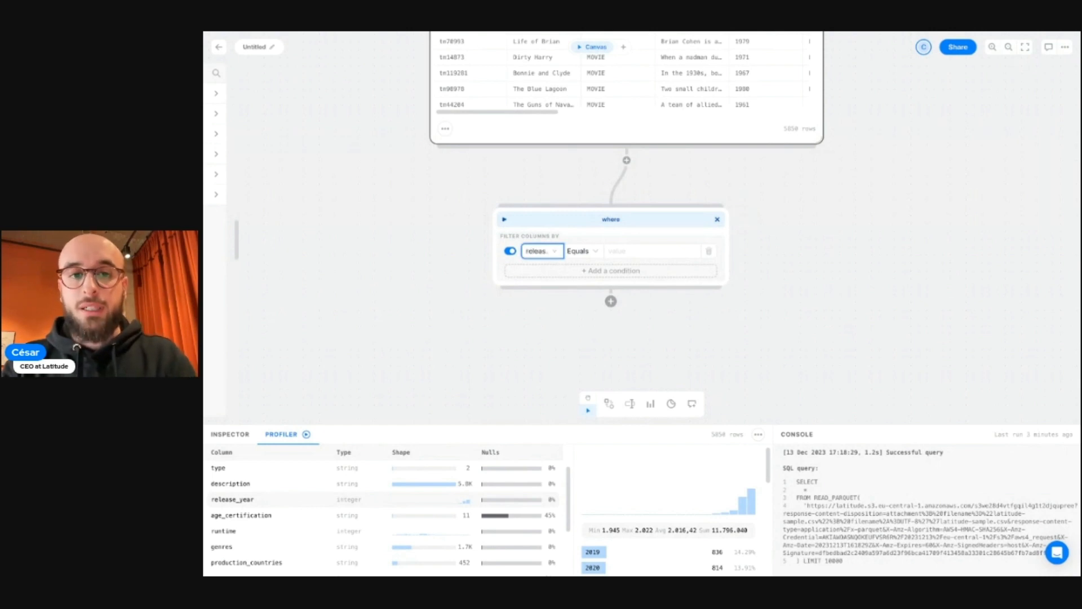
{"action": "left_click", "coordinate": [579, 255]}
{"action": "left_click", "coordinate": [584, 278]}
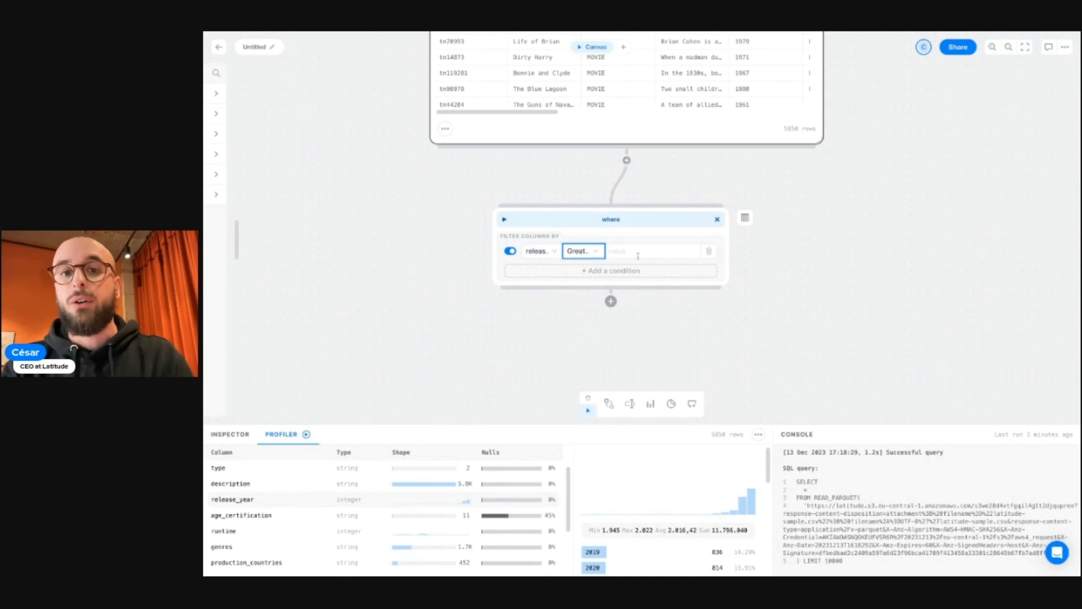
{"action": "left_click", "coordinate": [640, 253]}
{"action": "type", "text": "2000"}
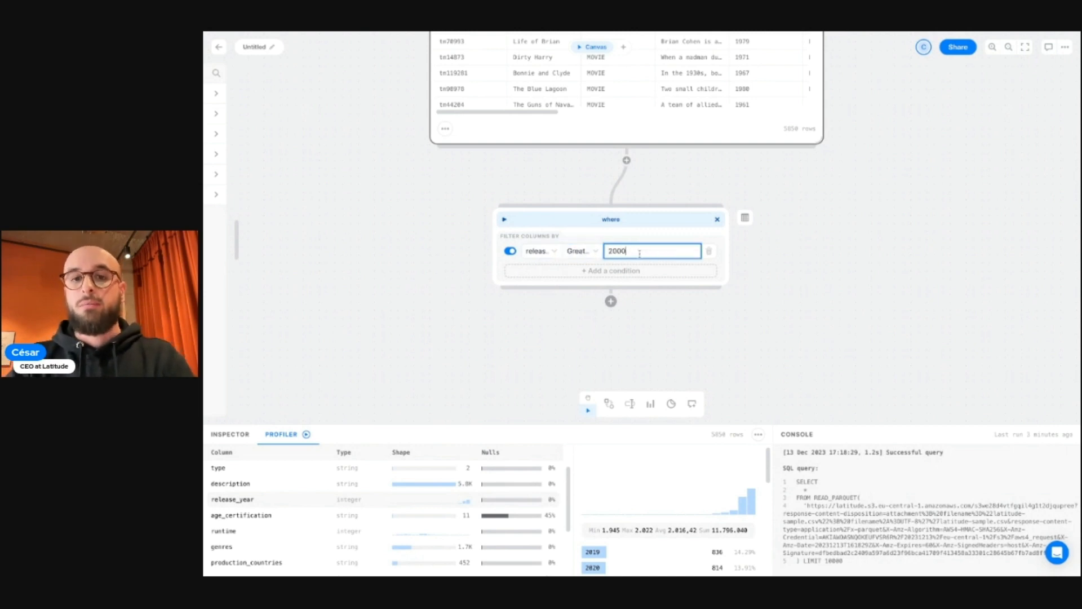
{"action": "key", "text": "Return"}
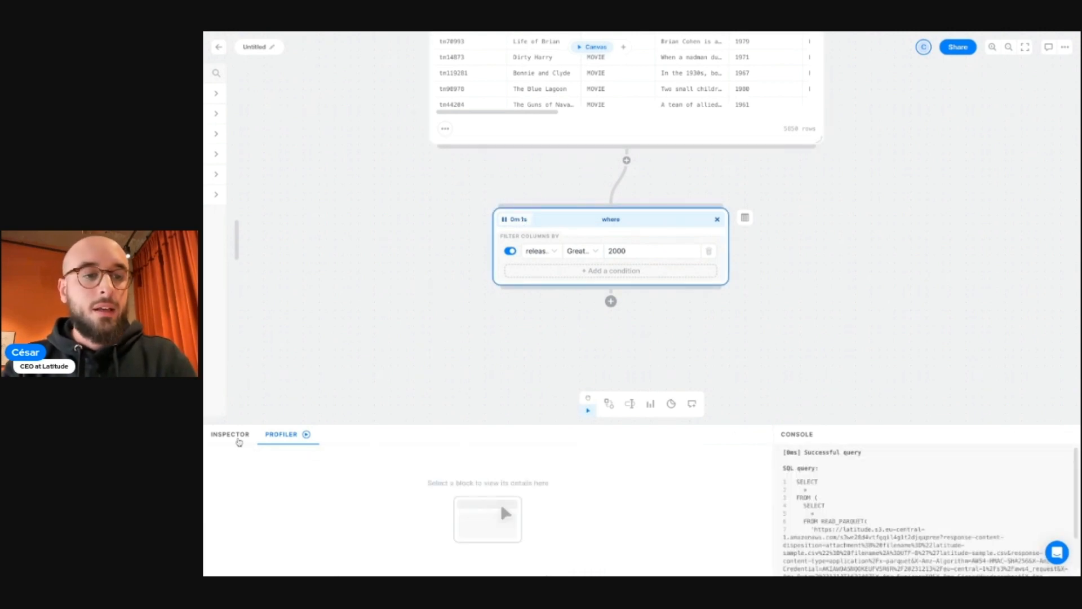
- Enlarge the data panel, show the where block's rows in the inspector and sort them by release_year in ascending order
{"action": "left_click_drag", "start_coordinate": [360, 424], "coordinate": [360, 384]}
{"action": "left_click", "coordinate": [532, 229]}
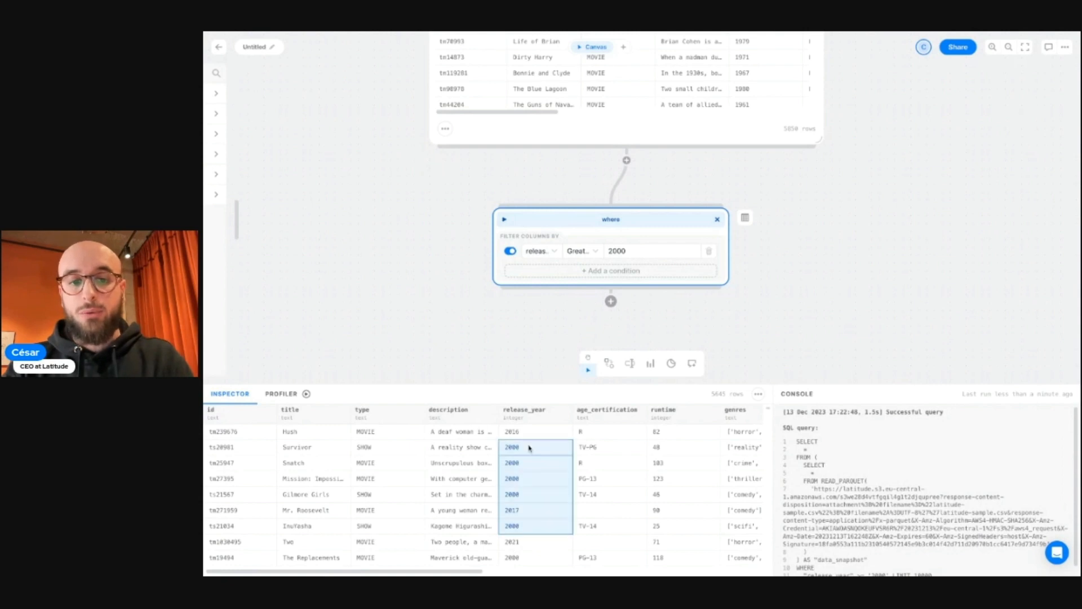
{"action": "scroll", "coordinate": [531, 532], "scroll_direction": "down", "scroll_amount": 5}
{"action": "scroll", "coordinate": [532, 531], "scroll_direction": "down", "scroll_amount": 5}
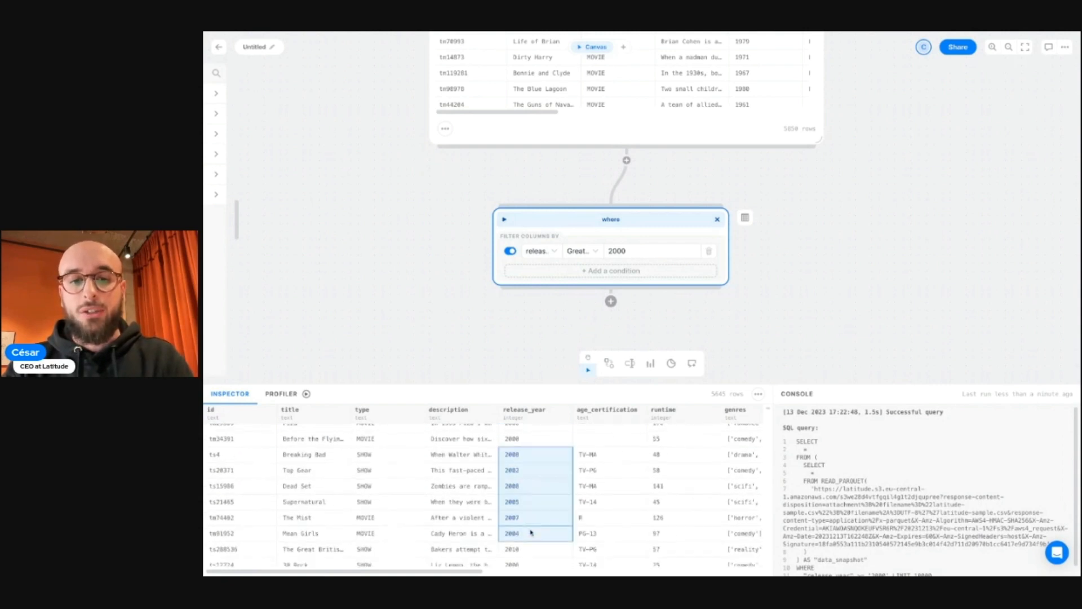
{"action": "left_click", "coordinate": [543, 420]}
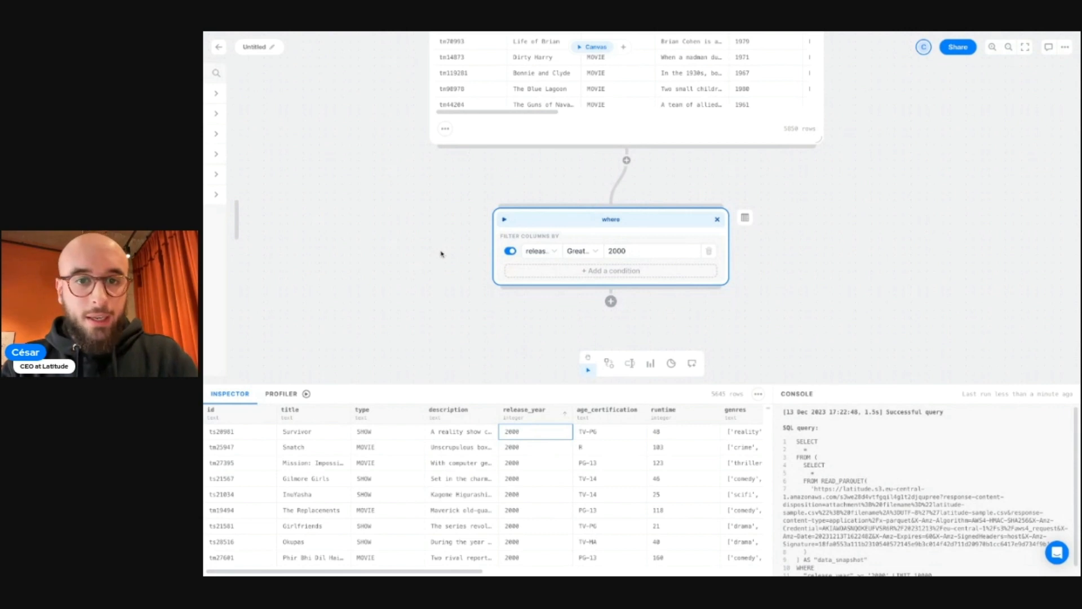
- Add a second condition to the where block, imdb_score greater than or equal to 8, and run the block
{"action": "scroll", "coordinate": [441, 253], "scroll_direction": "down", "scroll_amount": 2}
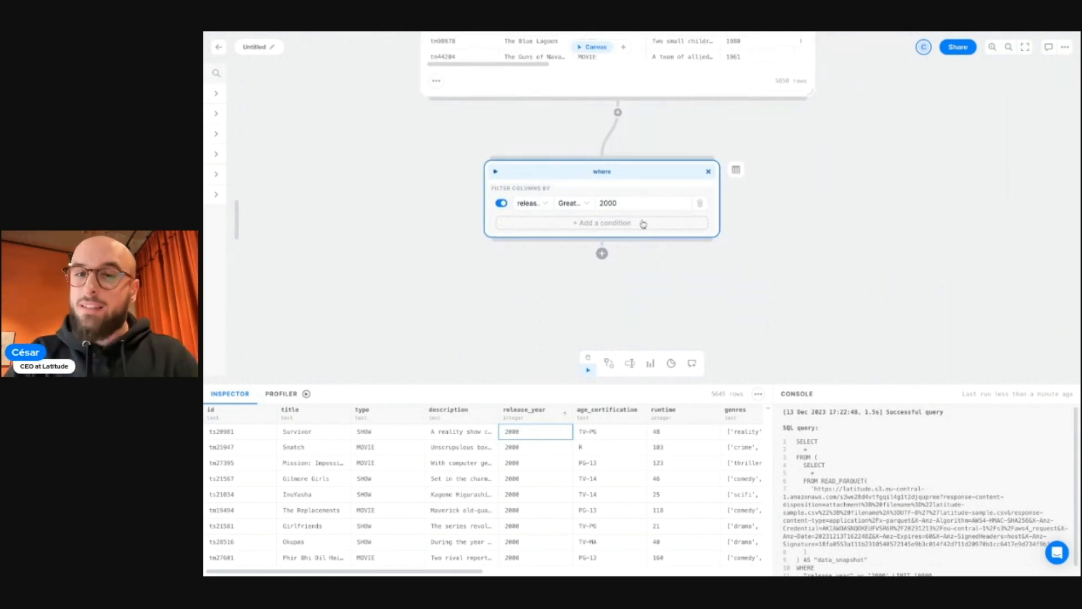
{"action": "left_click", "coordinate": [602, 222]}
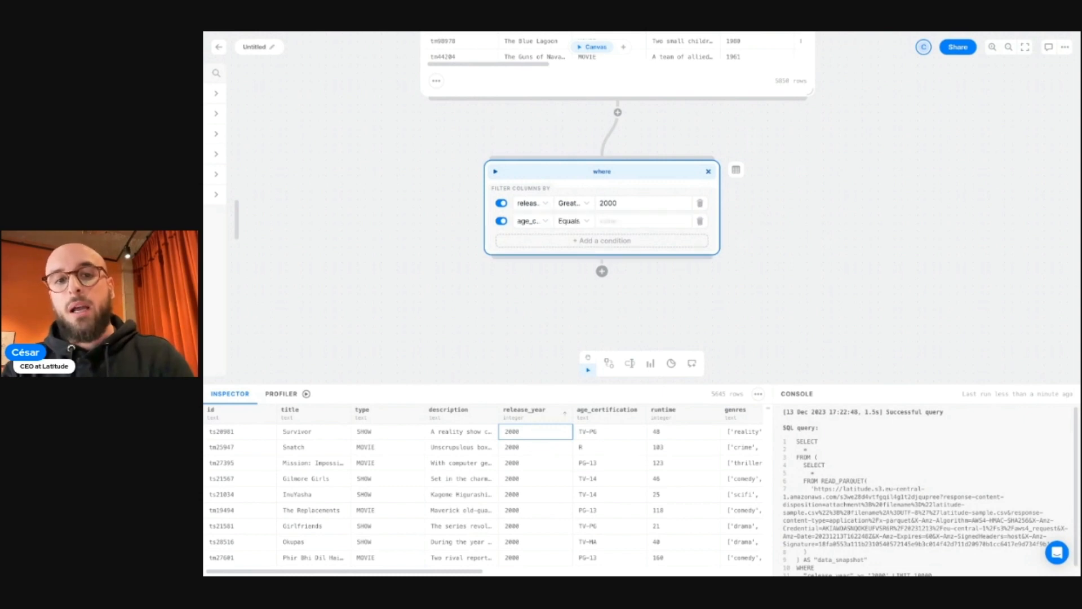
{"action": "left_click", "coordinate": [533, 221]}
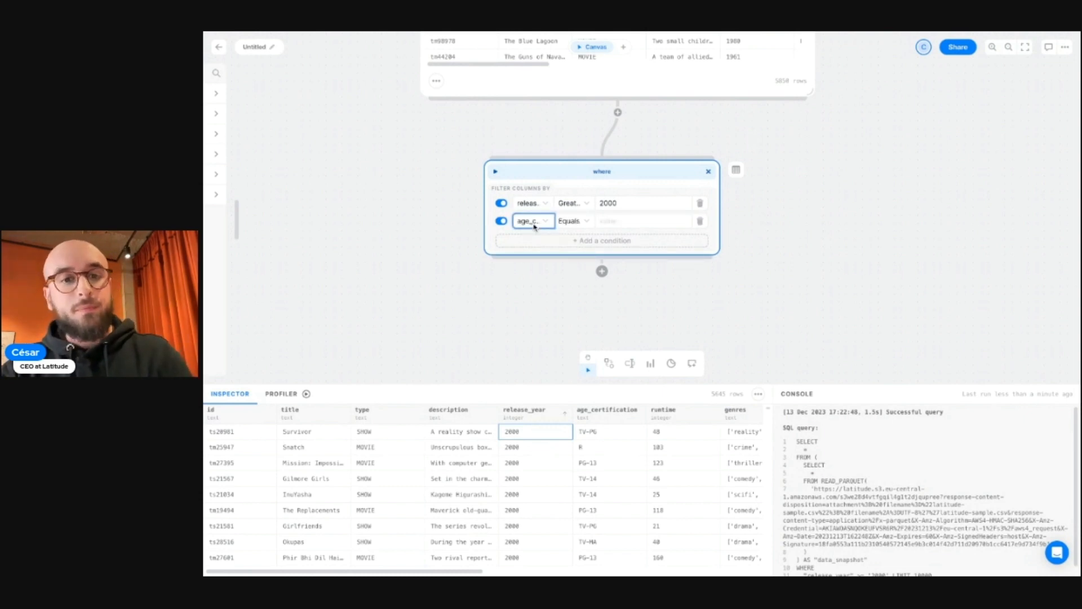
{"action": "left_click", "coordinate": [580, 248]}
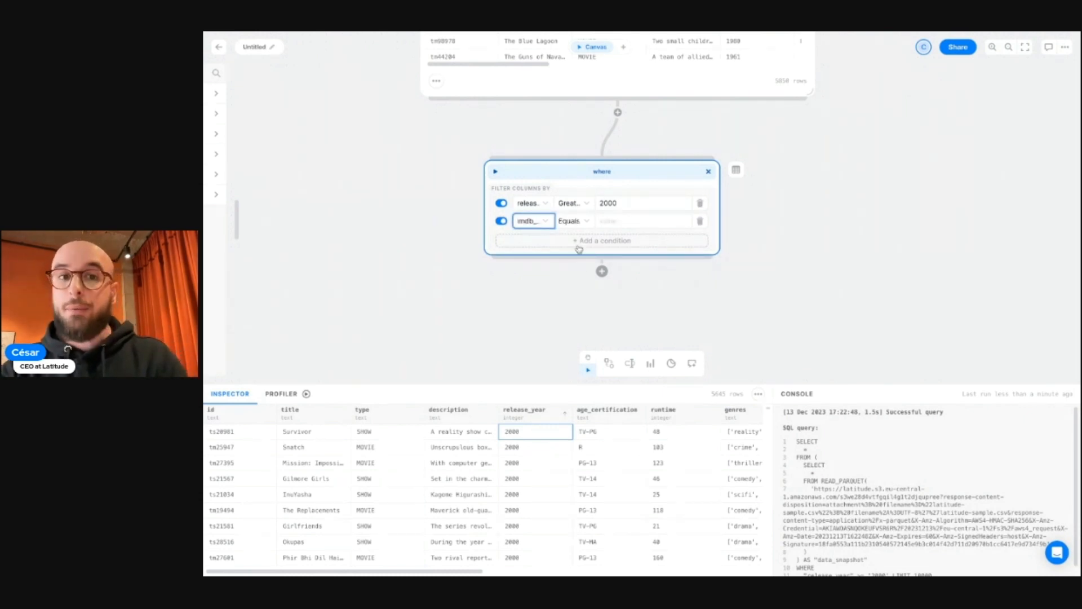
{"action": "left_click", "coordinate": [584, 223]}
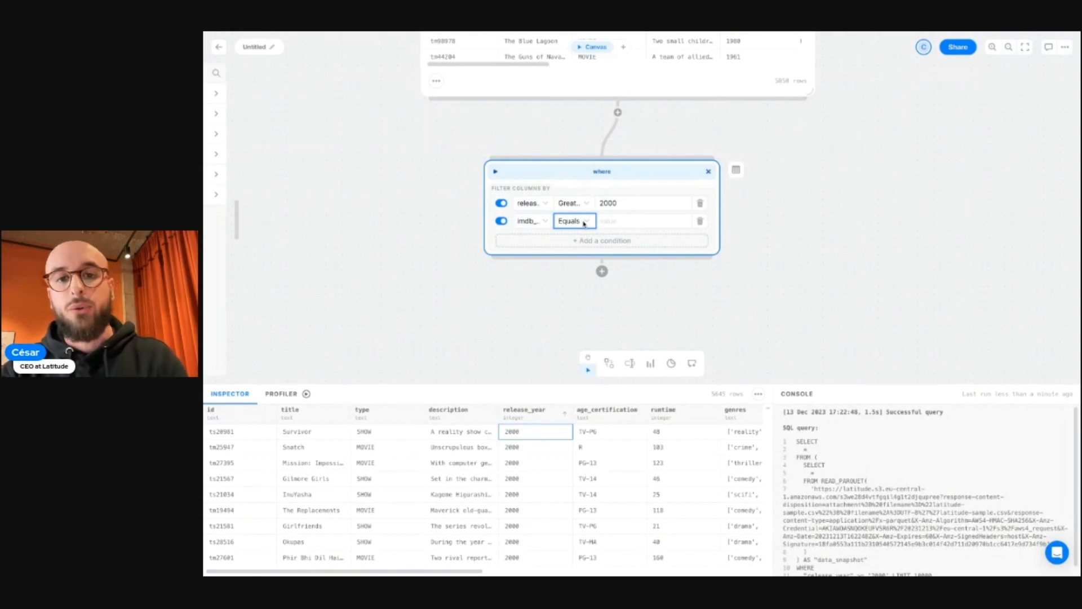
{"action": "key", "text": "Return"}
{"action": "key", "text": "Tab"}
{"action": "type", "text": "8"}
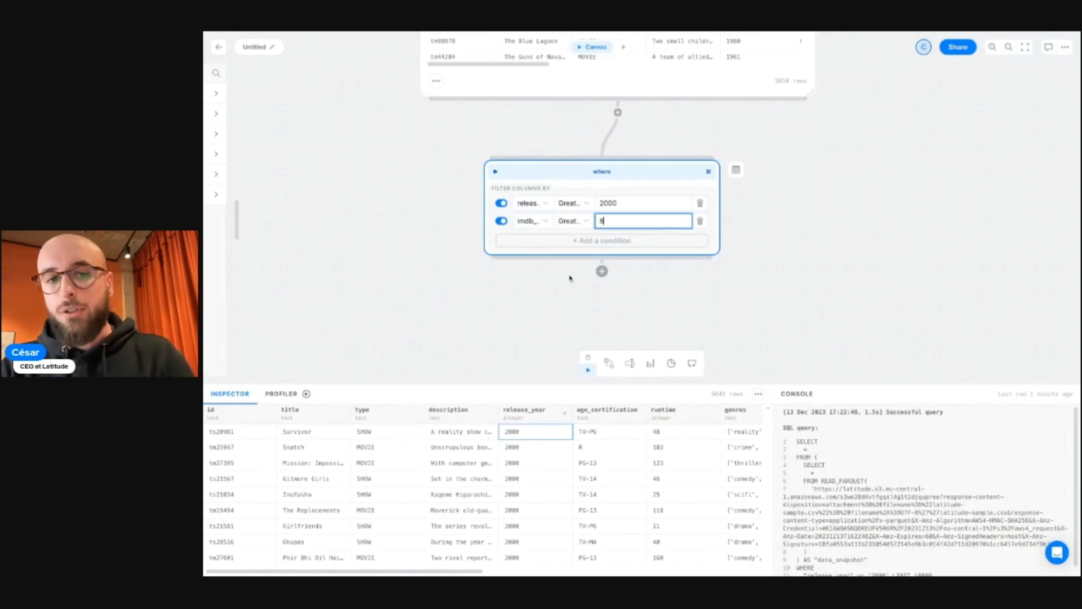
{"action": "left_click", "coordinate": [496, 172]}
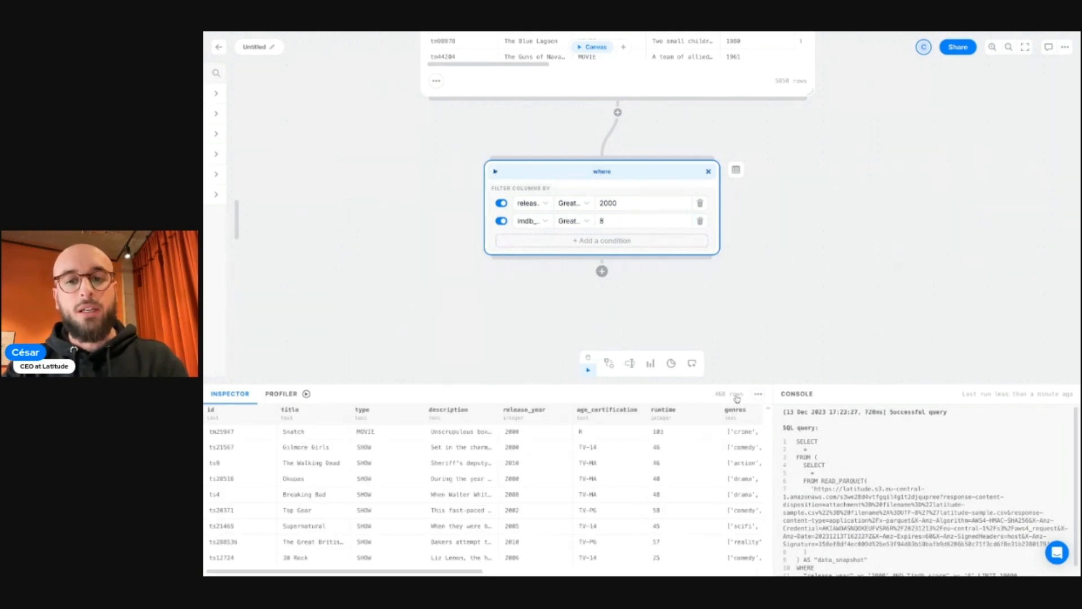
- Compare the row counts of data_snapshot and the where block and look across the filtered rows' columns
{"action": "scroll", "coordinate": [827, 209], "scroll_direction": "up", "scroll_amount": 2}
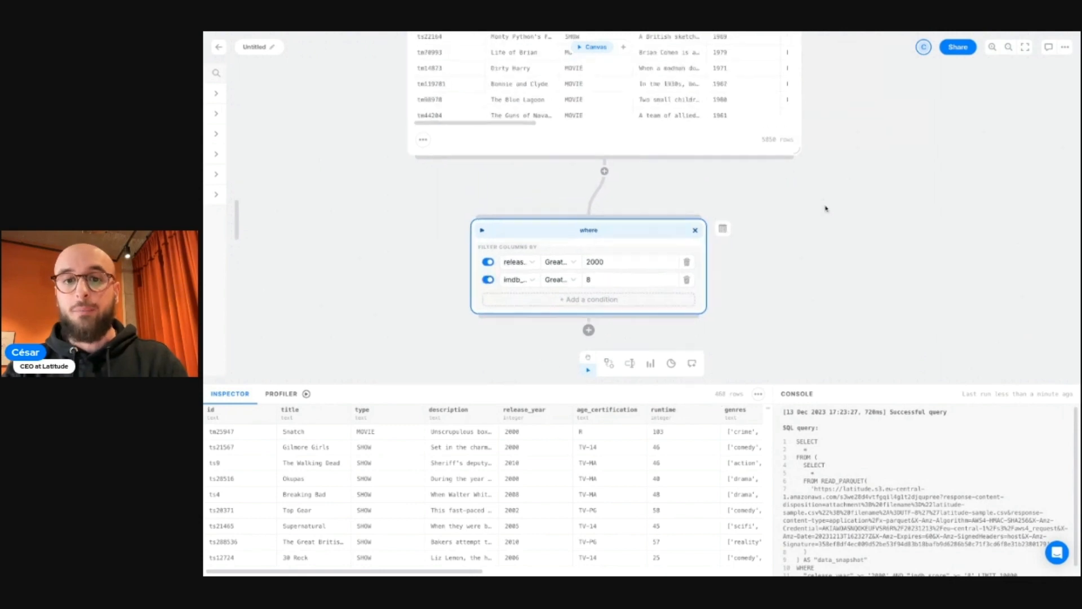
{"action": "scroll", "coordinate": [827, 208], "scroll_direction": "up", "scroll_amount": 1}
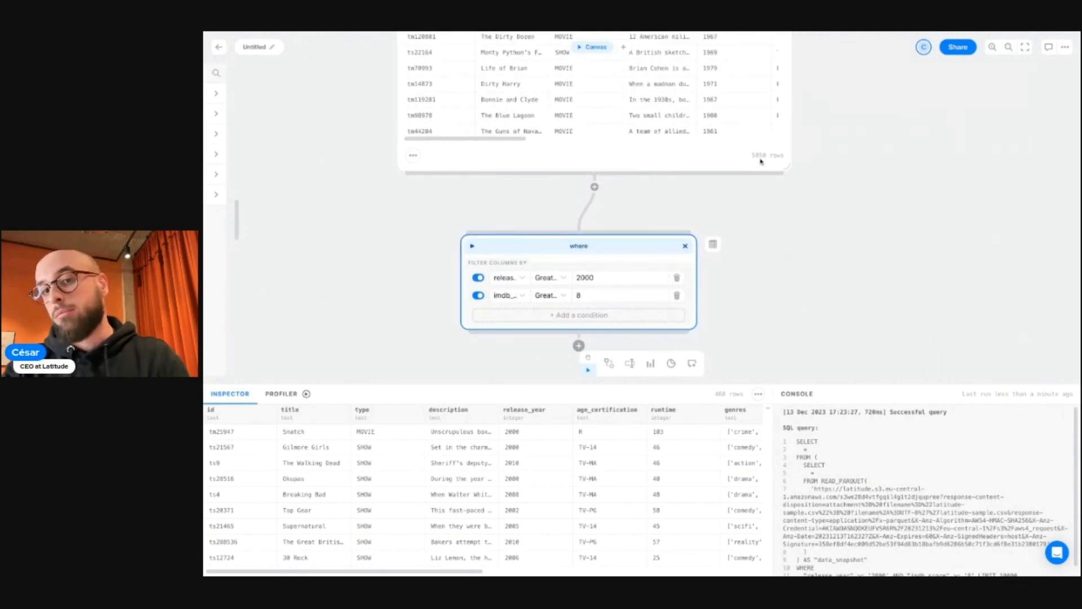
{"action": "scroll", "coordinate": [788, 319], "scroll_direction": "down", "scroll_amount": 3}
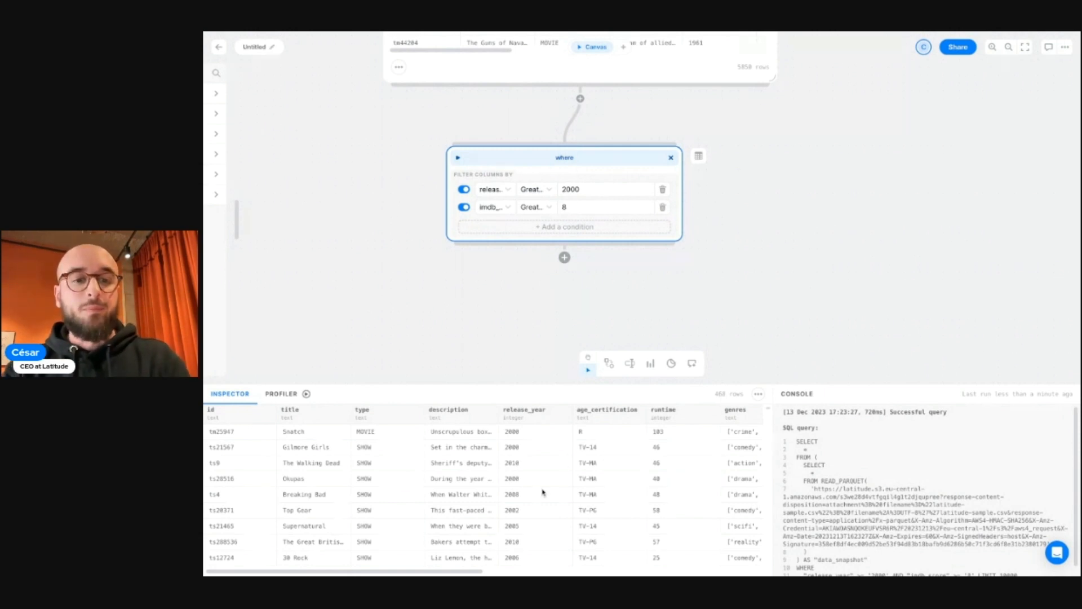
{"action": "scroll", "coordinate": [543, 492], "scroll_direction": "right", "scroll_amount": 3}
{"action": "scroll", "coordinate": [451, 488], "scroll_direction": "left", "scroll_amount": 3}
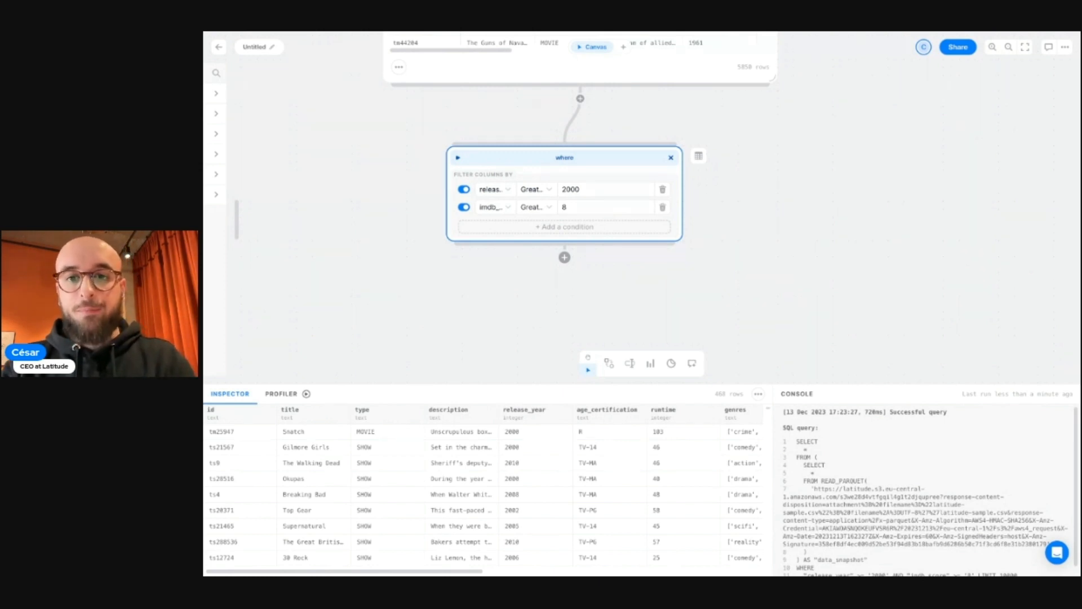
{"action": "scroll", "coordinate": [737, 266], "scroll_direction": "down", "scroll_amount": 1}
{"action": "scroll", "coordinate": [737, 266], "scroll_direction": "left", "scroll_amount": 1}
{"action": "scroll", "coordinate": [737, 266], "scroll_direction": "up", "scroll_amount": 1}
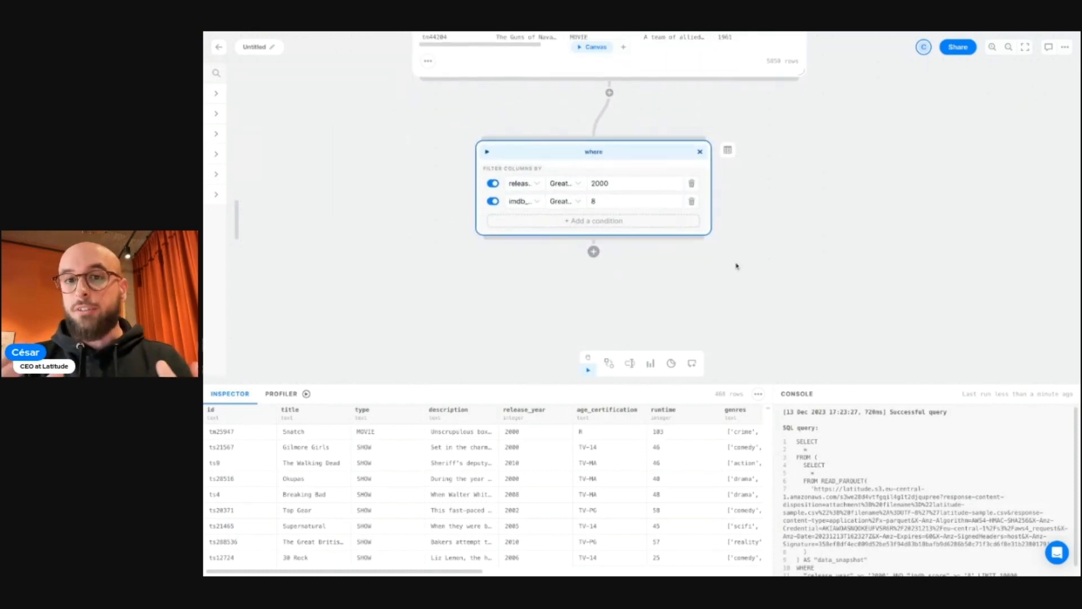
{"action": "scroll", "coordinate": [680, 285], "scroll_direction": "down", "scroll_amount": 2}
{"action": "scroll", "coordinate": [680, 285], "scroll_direction": "right", "scroll_amount": 1}
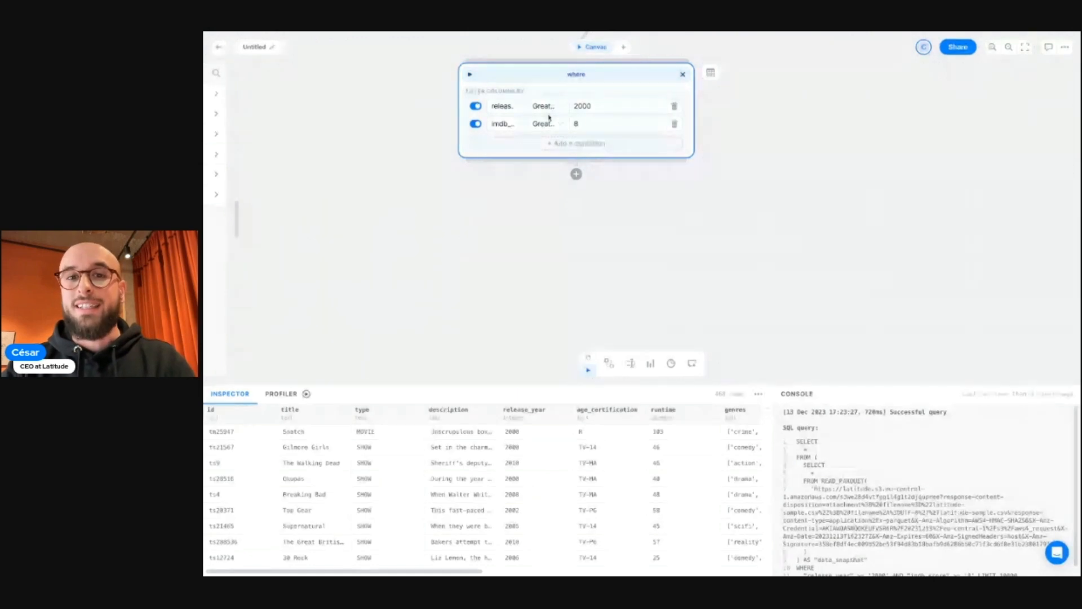
{"action": "scroll", "coordinate": [671, 157], "scroll_direction": "up", "scroll_amount": 1}
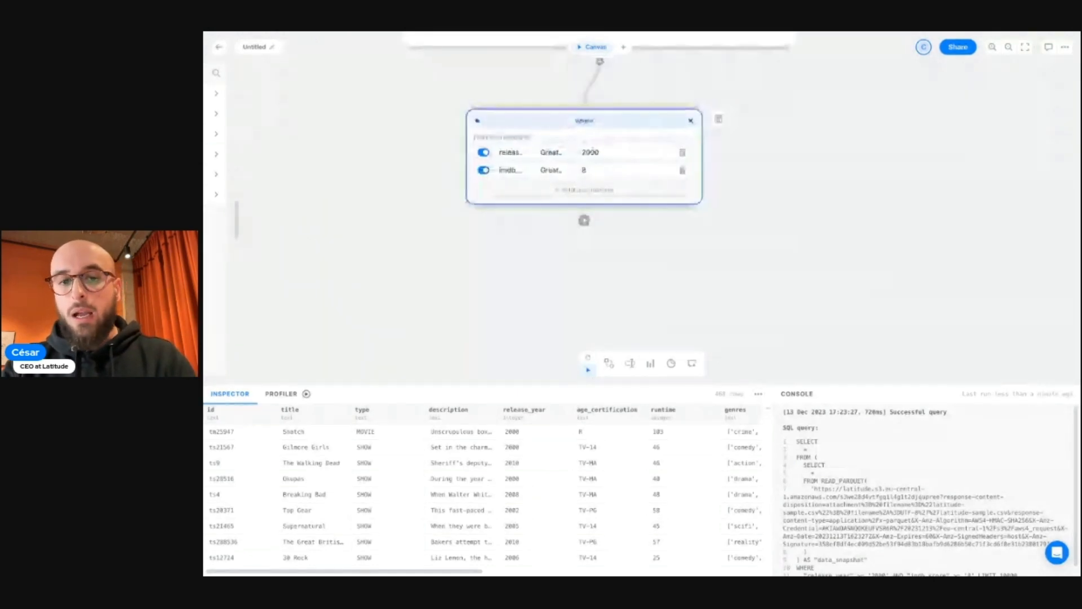
- Add a chart block below the where block
{"action": "left_click", "coordinate": [585, 221]}
{"action": "scroll", "coordinate": [595, 397], "scroll_direction": "down", "scroll_amount": 5}
{"action": "left_click", "coordinate": [595, 396]}
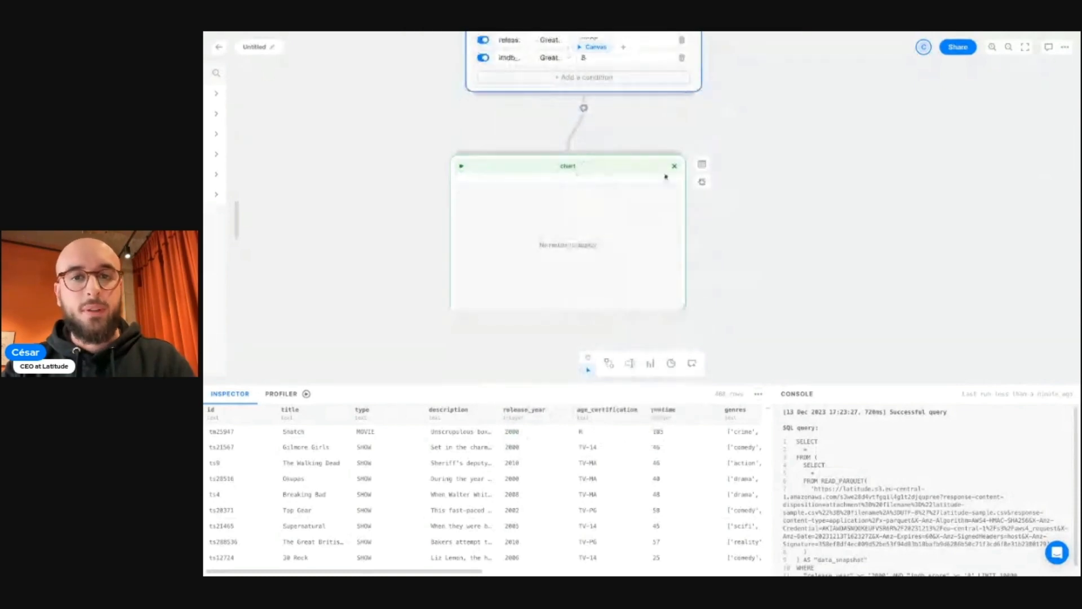
- Configure the pie chart with type as its dimension and count distinct of id as its measure, and run it
{"action": "left_click", "coordinate": [702, 183]}
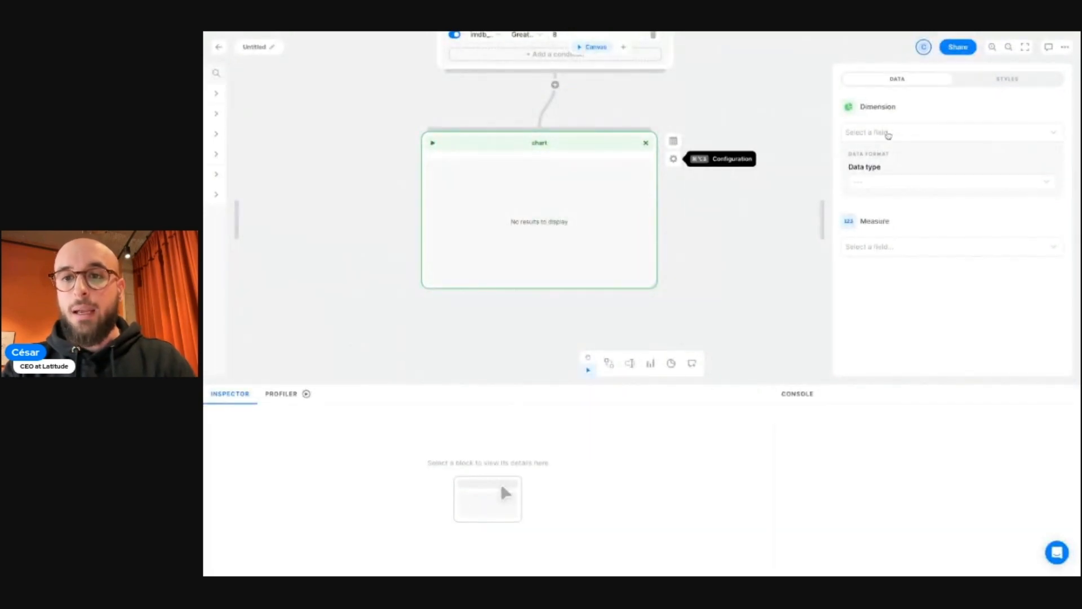
{"action": "left_click", "coordinate": [888, 135]}
{"action": "left_click", "coordinate": [871, 208]}
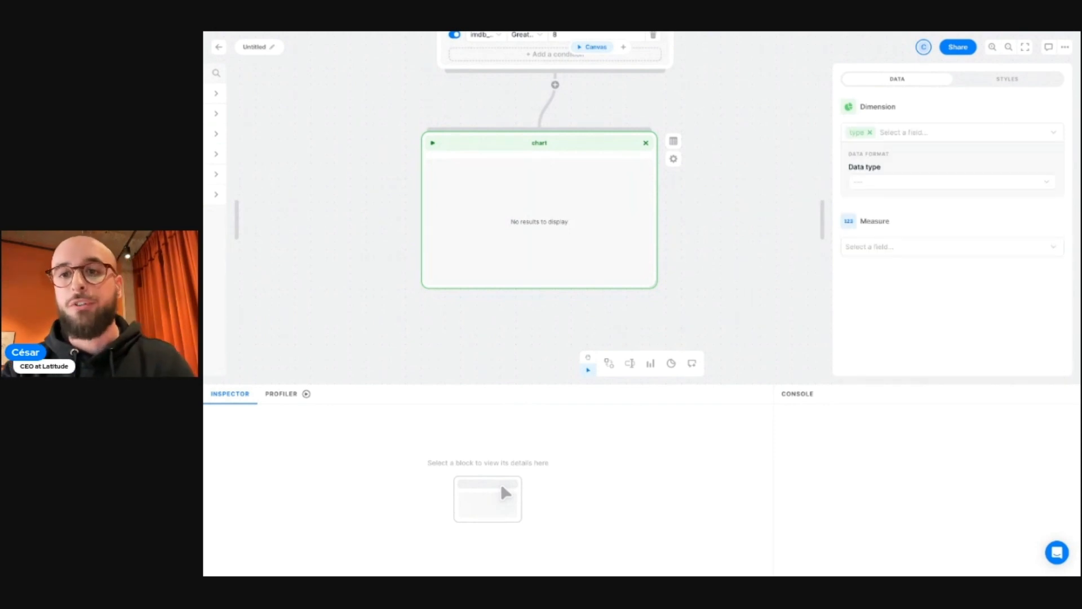
{"action": "left_click", "coordinate": [882, 253]}
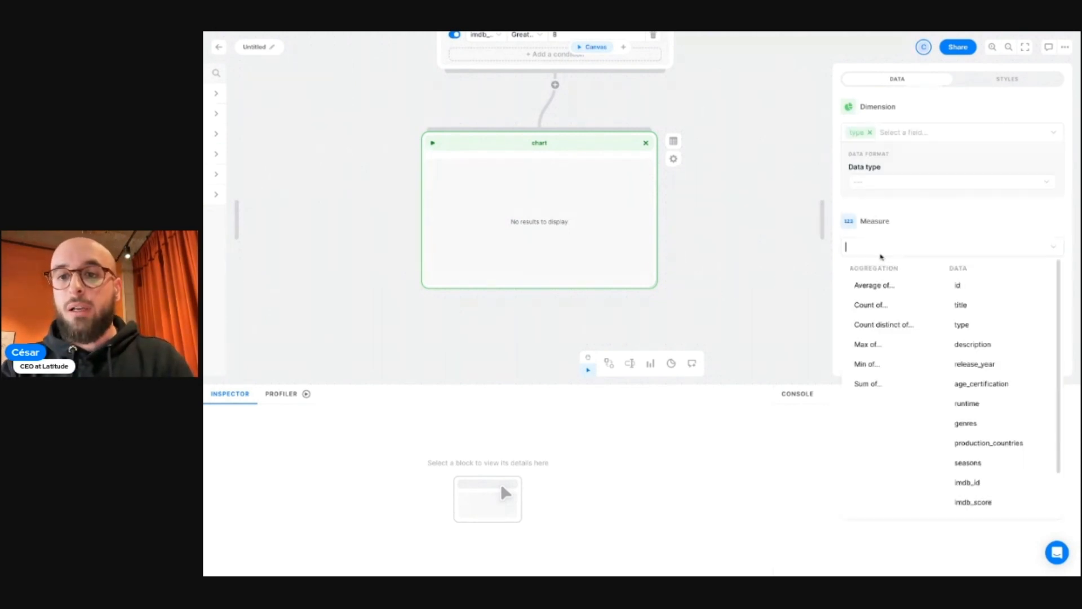
{"action": "left_click", "coordinate": [902, 325]}
{"action": "left_click", "coordinate": [980, 285]}
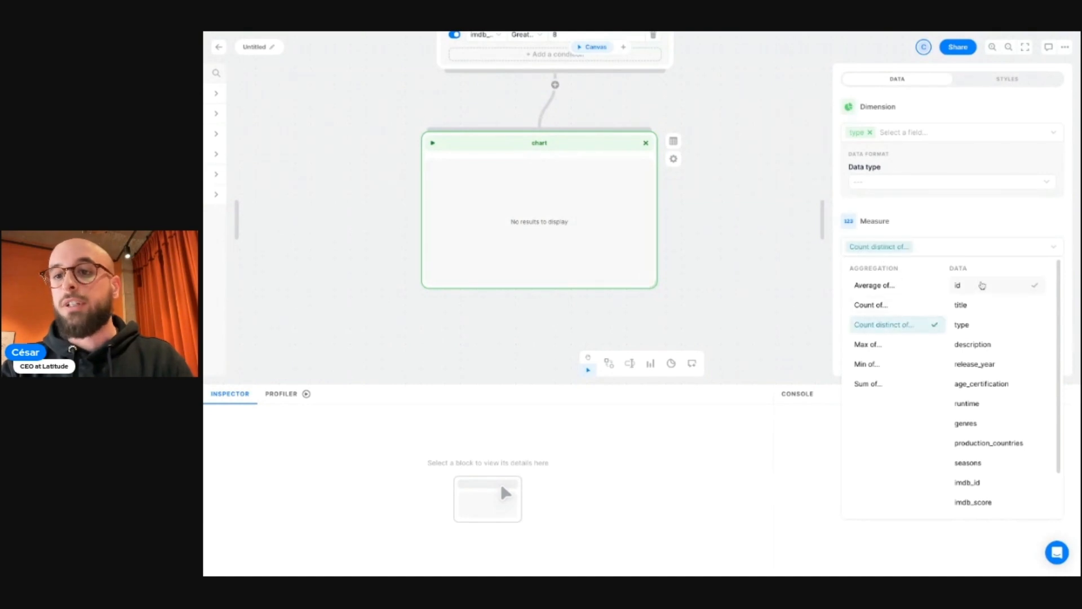
{"action": "left_click", "coordinate": [432, 143]}
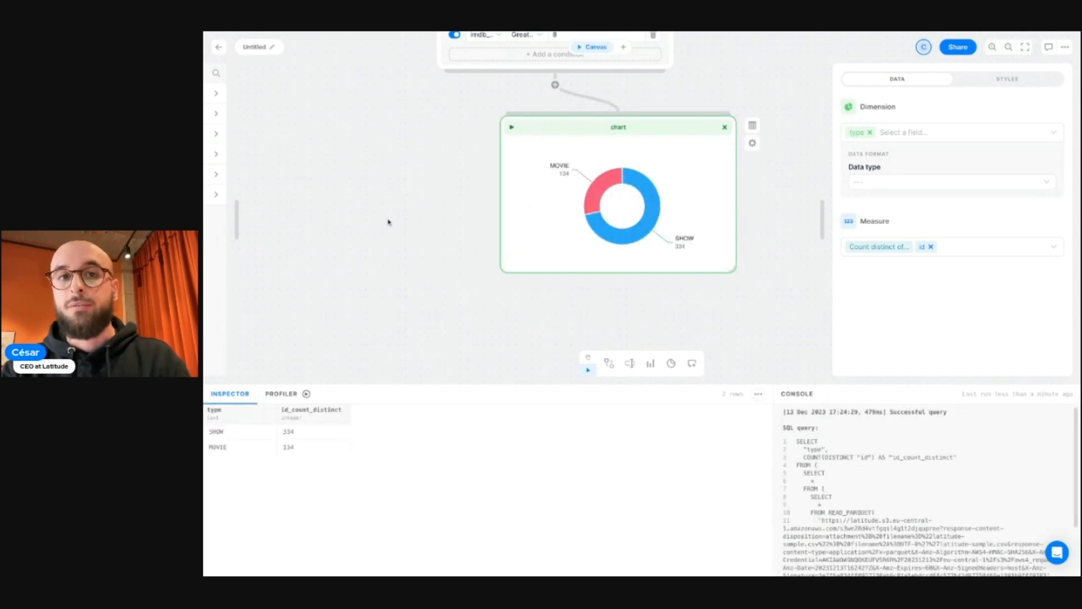
- Enlarge the pie chart block slightly and shift it leftward on the canvas, making room beside it under the where block
{"action": "scroll", "coordinate": [389, 222], "scroll_direction": "up", "scroll_amount": 3}
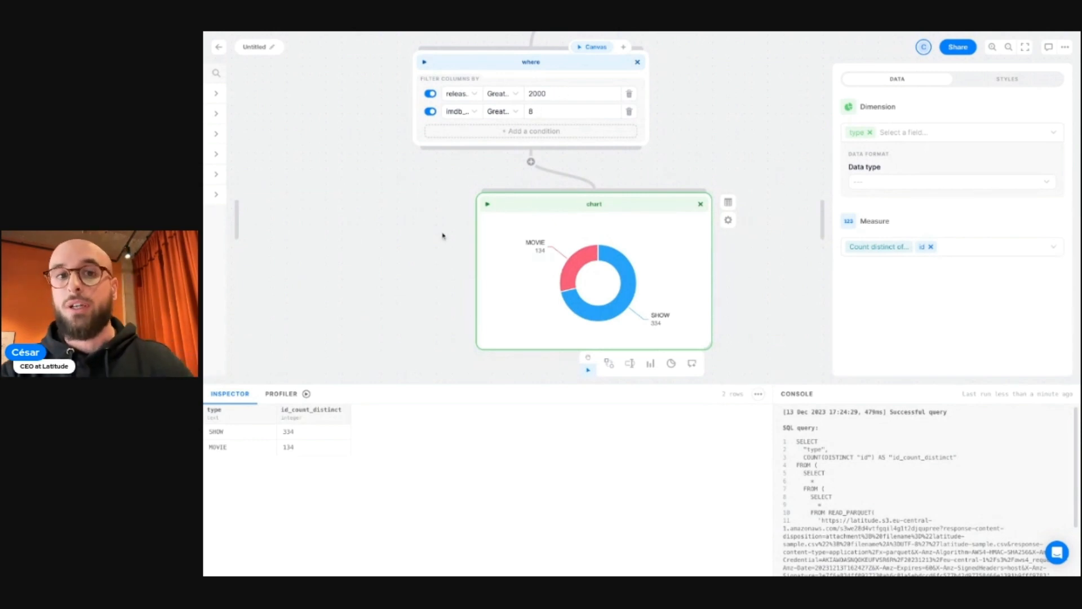
{"action": "scroll", "coordinate": [451, 274], "scroll_direction": "down", "scroll_amount": 2}
{"action": "mouse_move", "coordinate": [589, 221]}
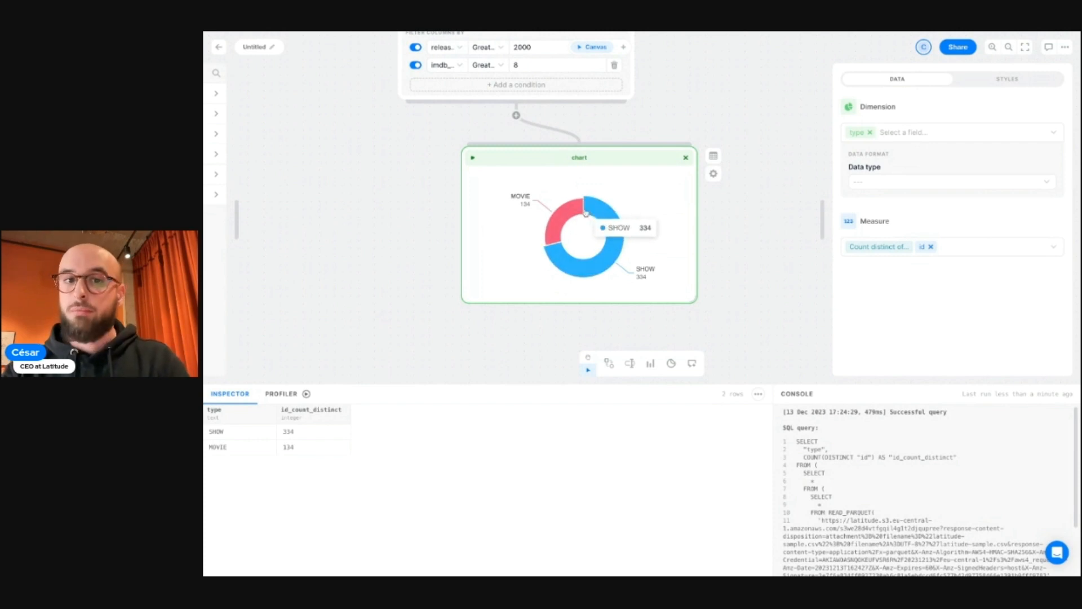
{"action": "left_click_drag", "start_coordinate": [697, 303], "coordinate": [713, 346]}
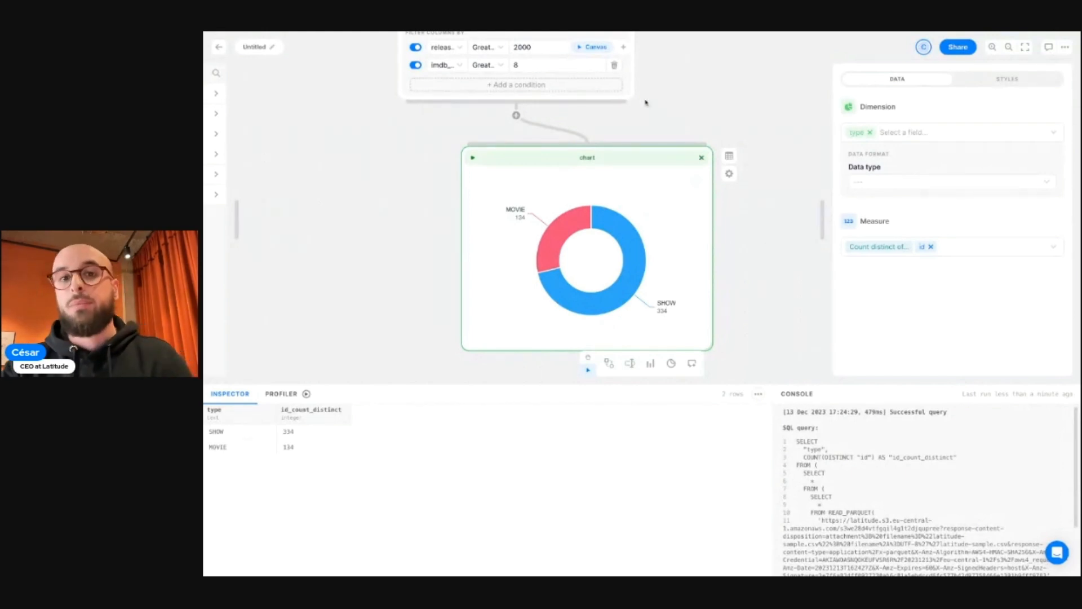
{"action": "left_click_drag", "start_coordinate": [645, 157], "coordinate": [519, 173]}
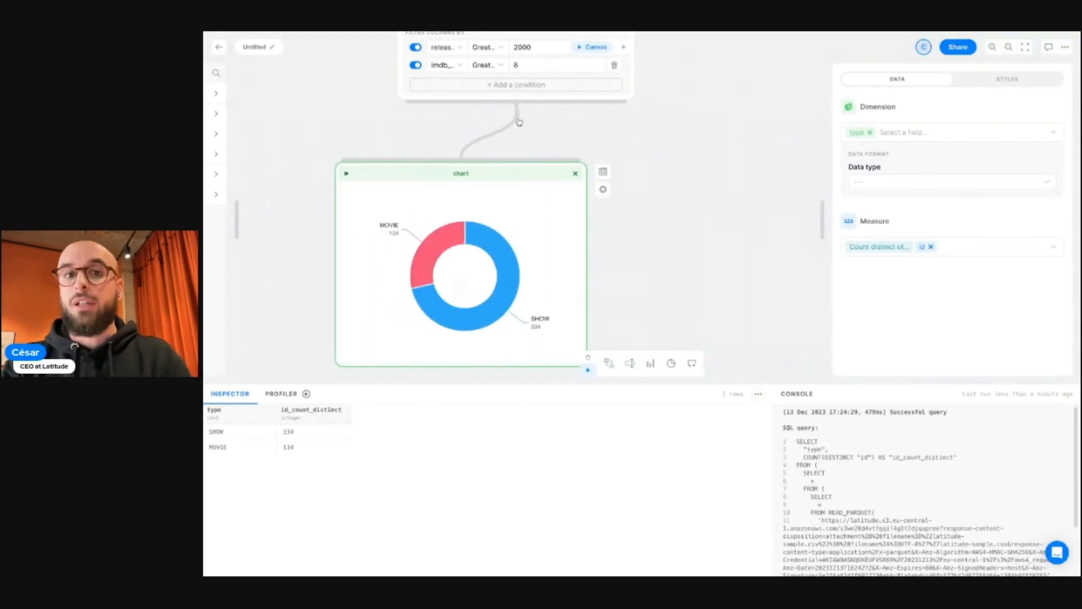
- Add a line chart block fed by the where block and collapse the data panel
{"action": "left_click", "coordinate": [515, 115]}
{"action": "scroll", "coordinate": [541, 303], "scroll_direction": "down", "scroll_amount": 3}
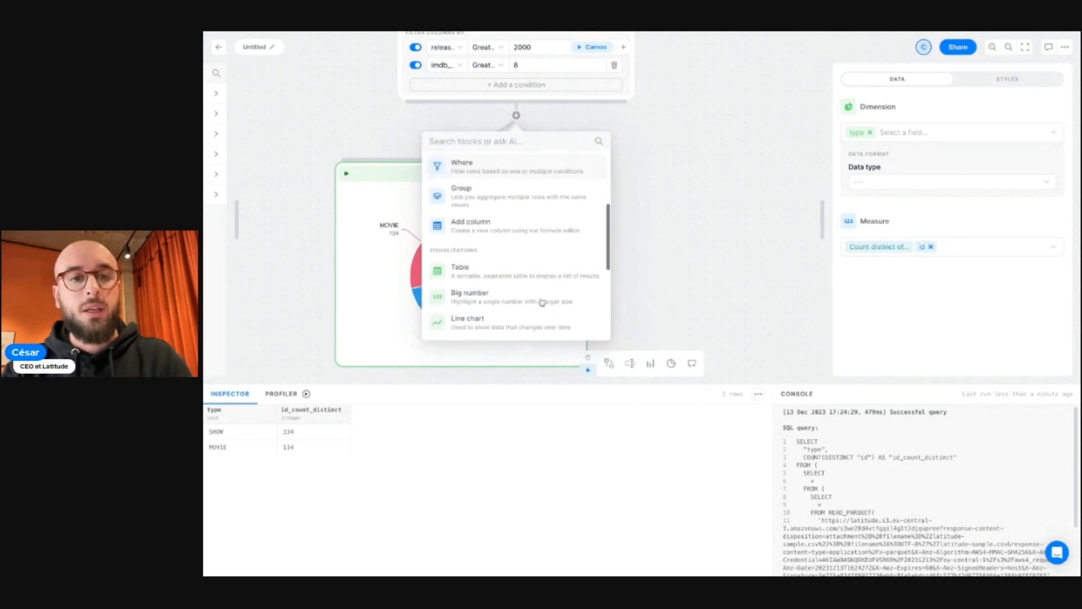
{"action": "scroll", "coordinate": [542, 303], "scroll_direction": "down", "scroll_amount": 3}
{"action": "left_click", "coordinate": [536, 259]}
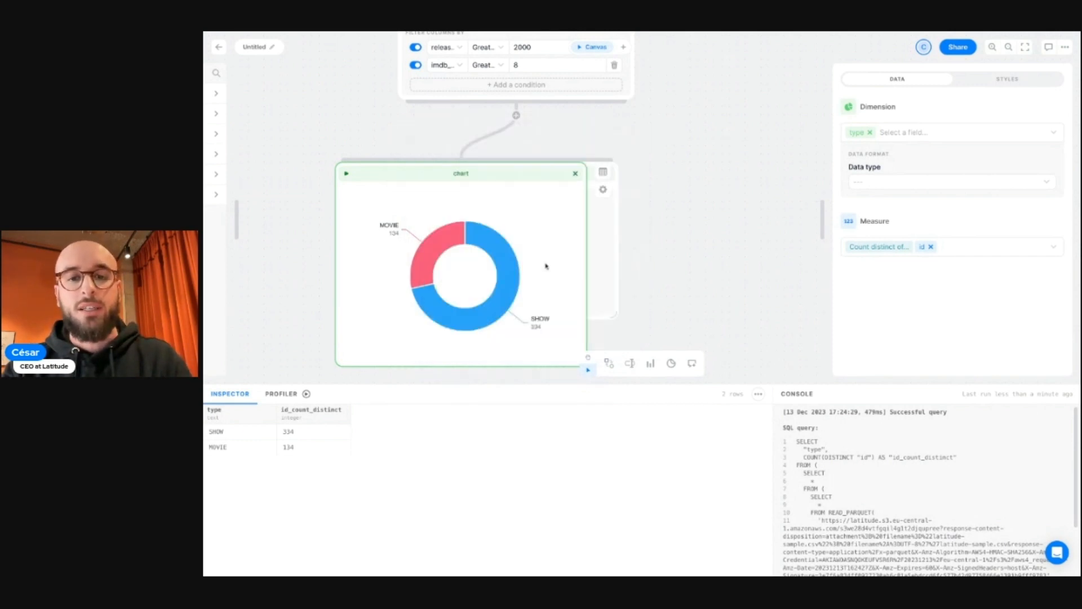
{"action": "left_click", "coordinate": [709, 392]}
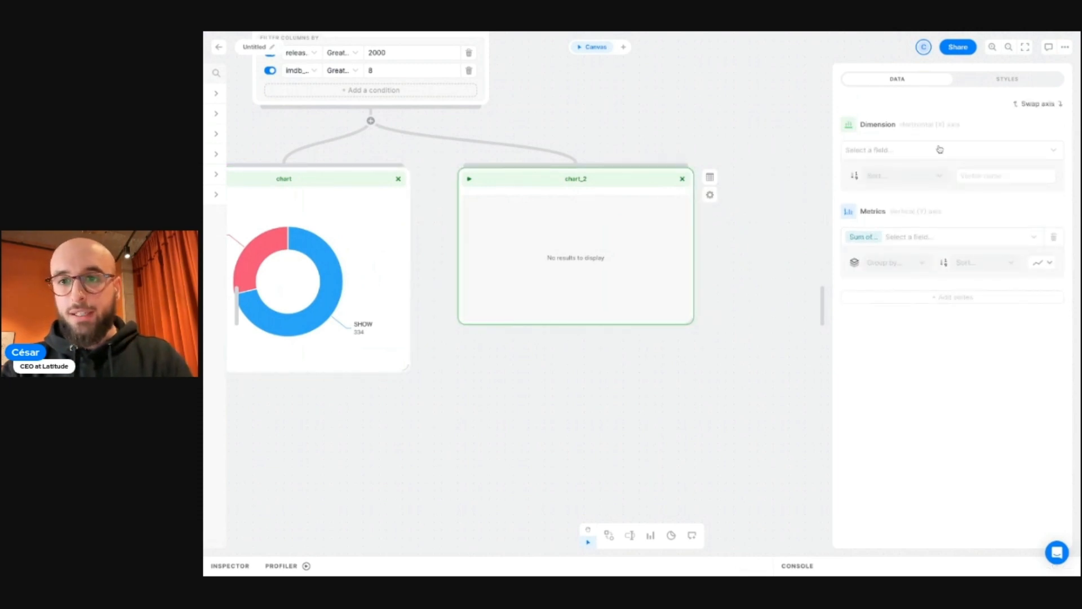
- Plot count distinct of id against release_year in chart_2, sorted Ascendent by year, and run the chart
{"action": "left_click", "coordinate": [889, 149]}
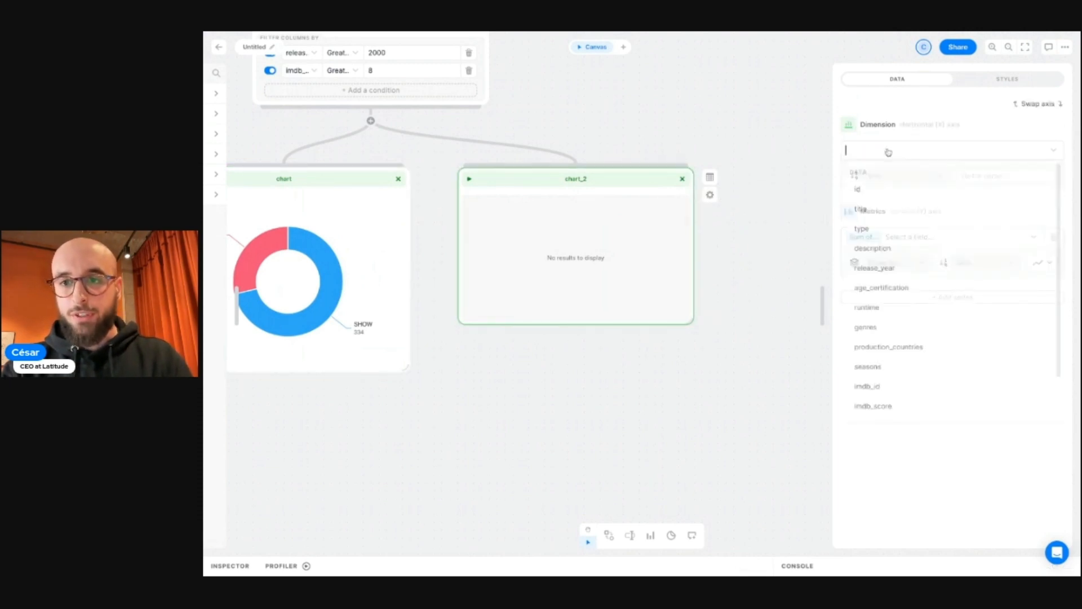
{"action": "left_click", "coordinate": [899, 268]}
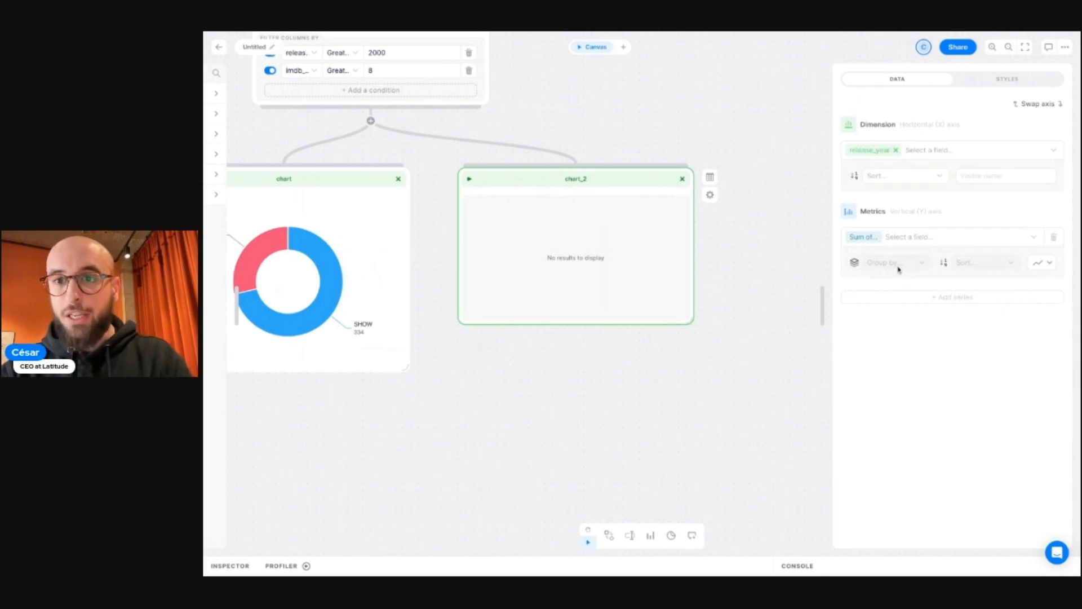
{"action": "left_click", "coordinate": [901, 179]}
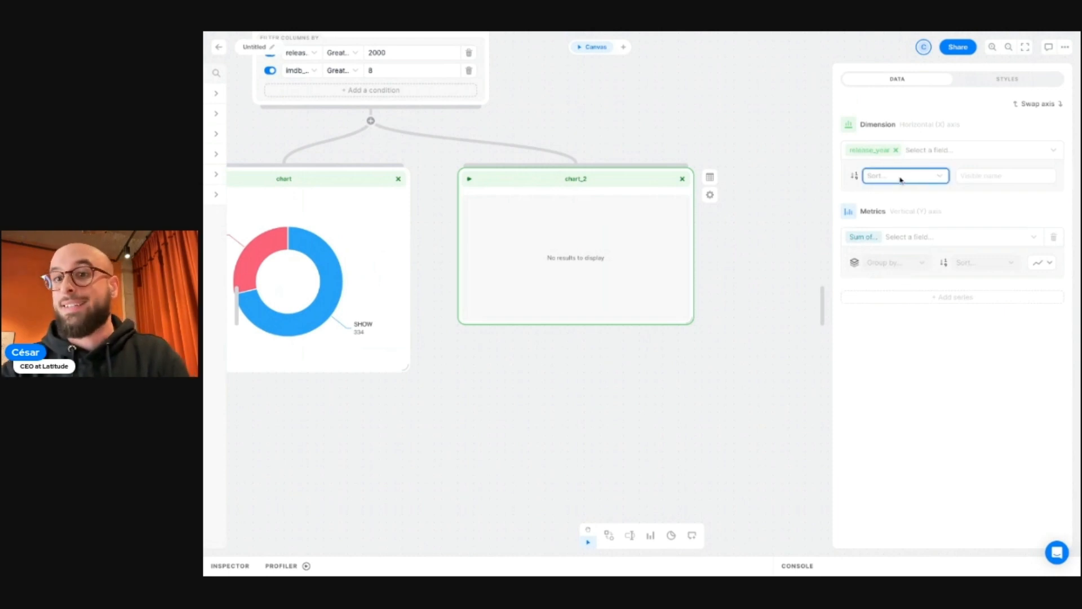
{"action": "left_click", "coordinate": [899, 188]}
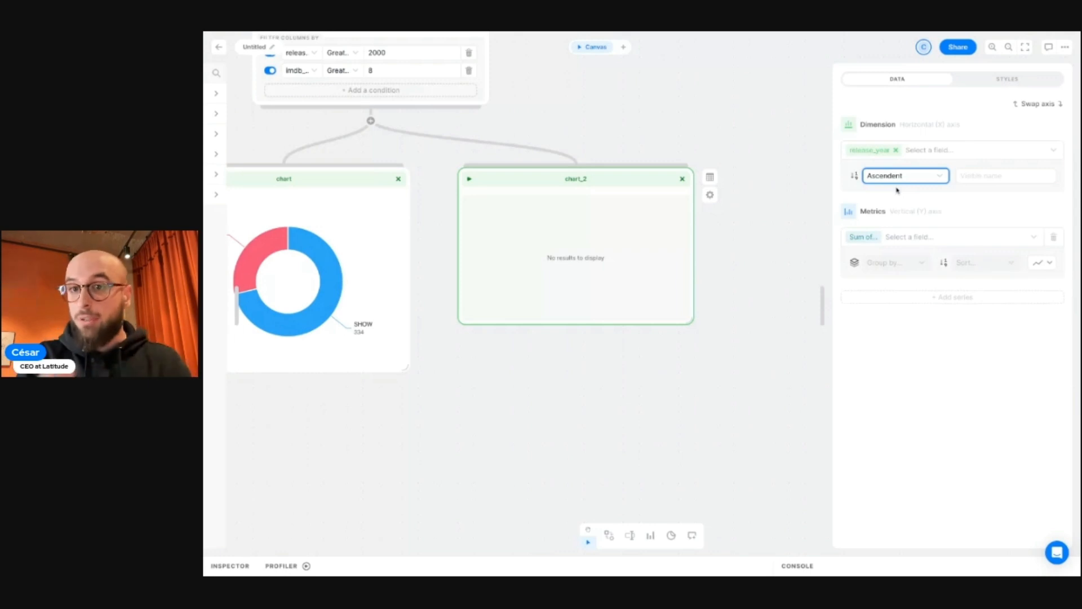
{"action": "left_click", "coordinate": [926, 238]}
{"action": "left_click", "coordinate": [901, 314]}
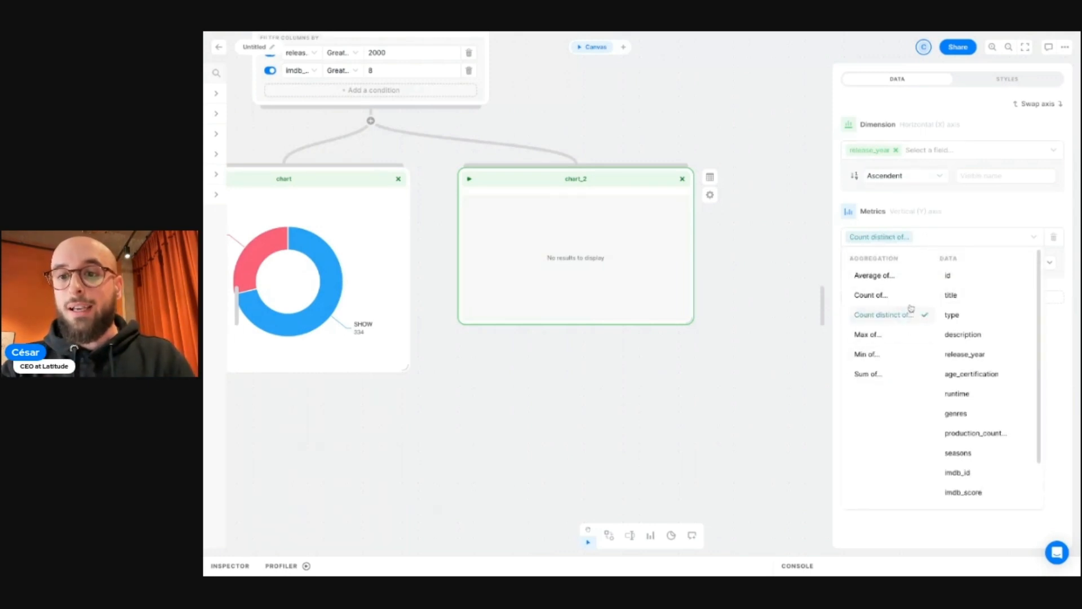
{"action": "left_click", "coordinate": [972, 279]}
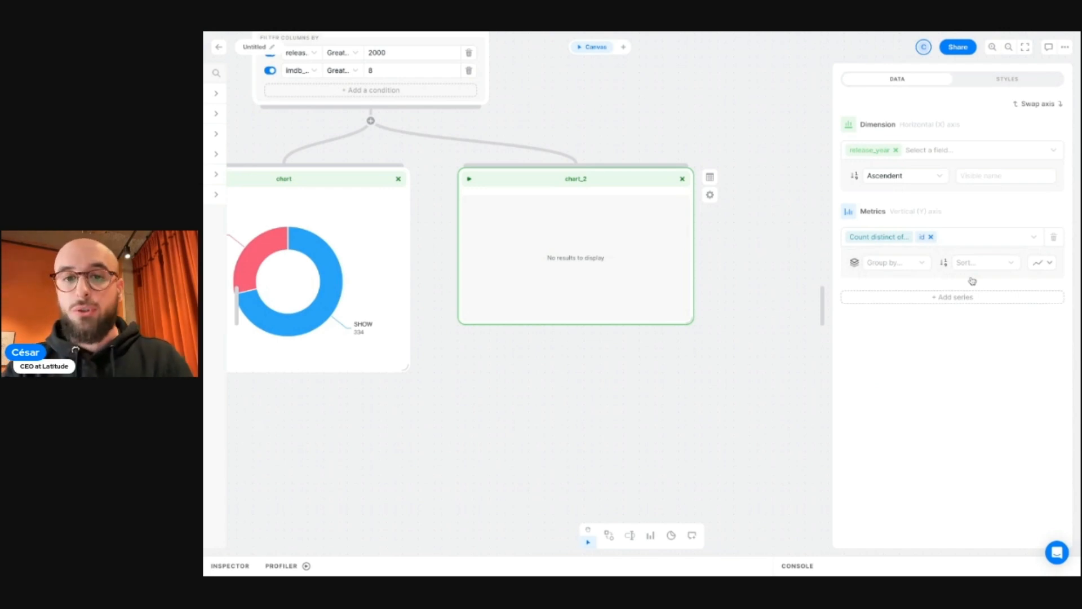
{"action": "left_click", "coordinate": [469, 179]}
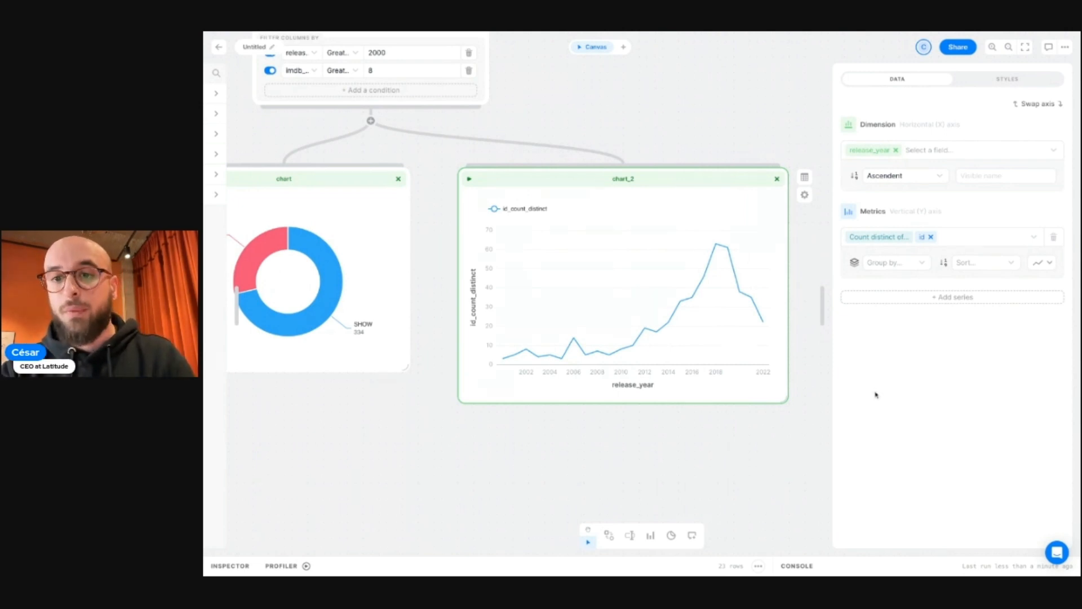
- Group the chart_2 metric by type and rerun the chart
{"action": "left_click", "coordinate": [905, 264]}
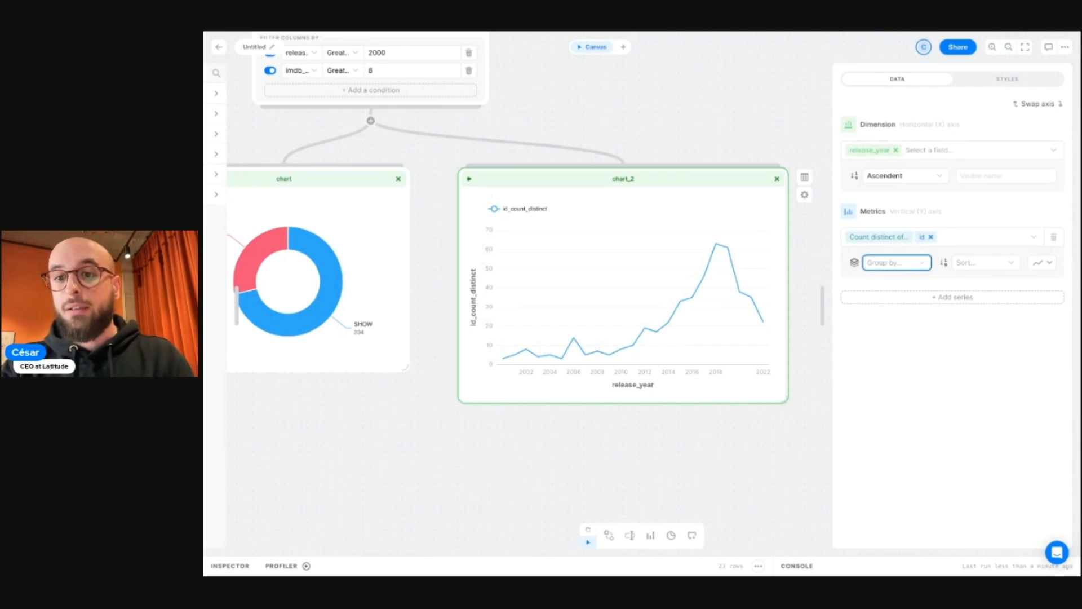
{"action": "left_click", "coordinate": [894, 298]}
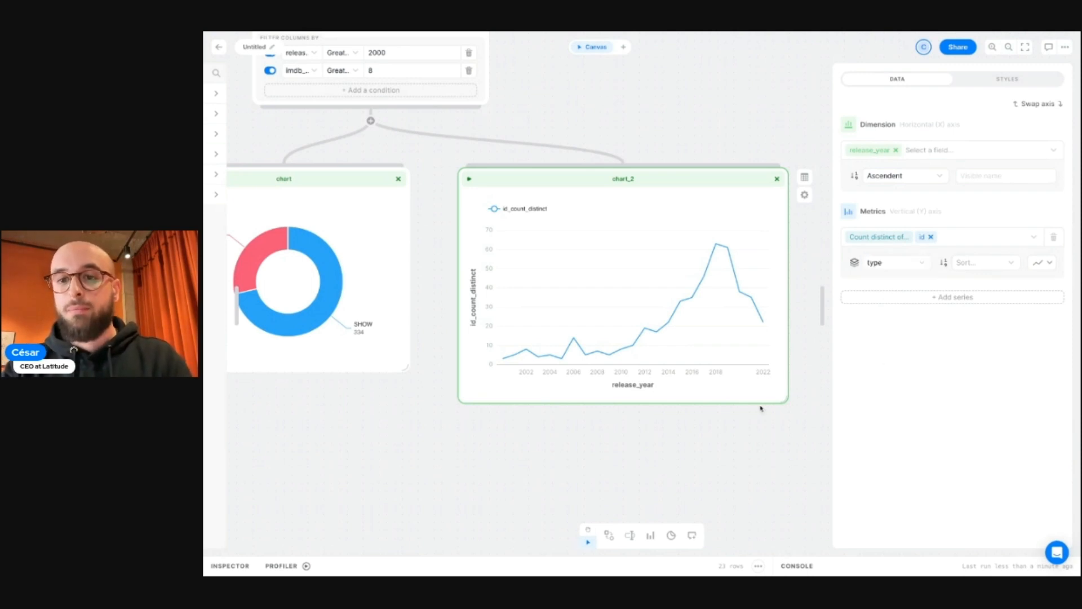
{"action": "left_click", "coordinate": [470, 180]}
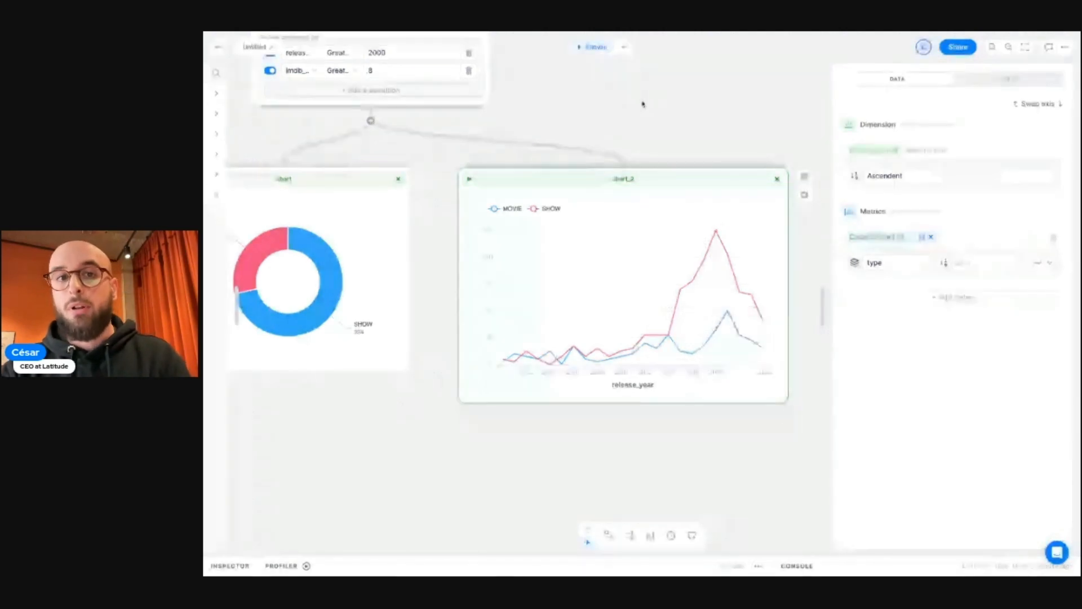
- Disconnect chart_2 from the where block, feed it directly from the data_snapshot table, and rerun it beside the where block
{"action": "scroll", "coordinate": [643, 104], "scroll_direction": "up", "scroll_amount": 2}
{"action": "scroll", "coordinate": [644, 104], "scroll_direction": "left", "scroll_amount": 2}
{"action": "scroll", "coordinate": [677, 199], "scroll_direction": "down", "scroll_amount": 3}
{"action": "scroll", "coordinate": [703, 147], "scroll_direction": "up", "scroll_amount": 1}
{"action": "scroll", "coordinate": [703, 147], "scroll_direction": "right", "scroll_amount": 1}
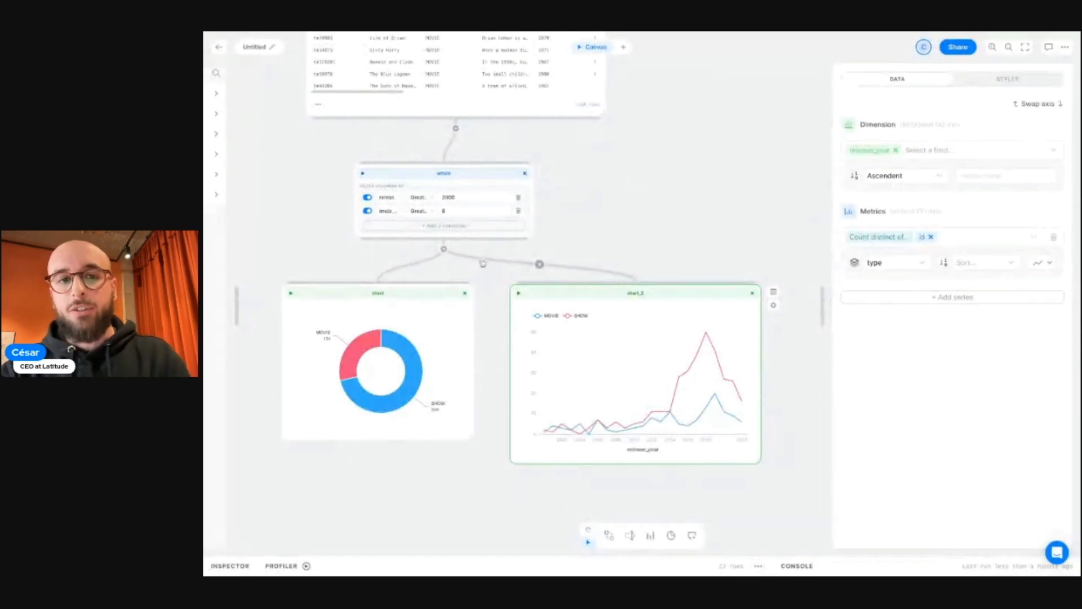
{"action": "left_click", "coordinate": [483, 261]}
{"action": "left_click_drag", "start_coordinate": [456, 129], "coordinate": [653, 282]}
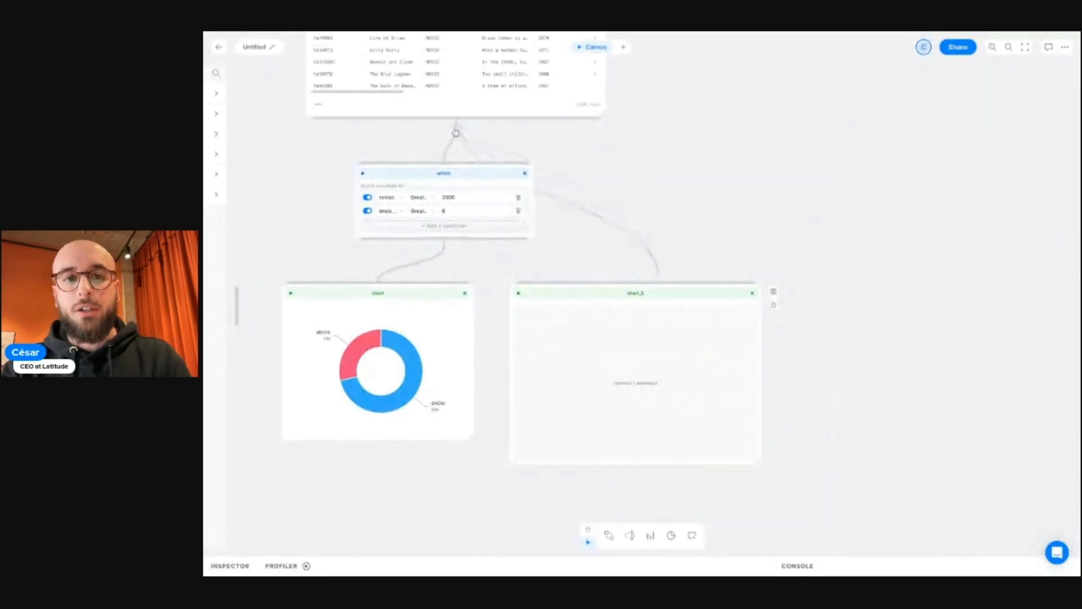
{"action": "left_click_drag", "start_coordinate": [553, 385], "coordinate": [613, 280]}
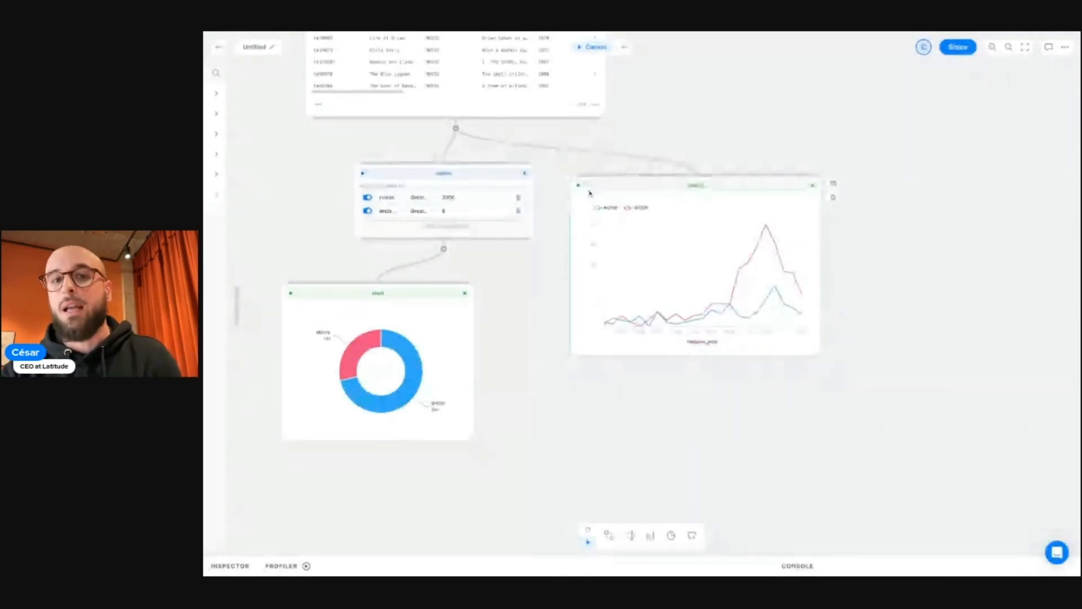
{"action": "left_click", "coordinate": [579, 188]}
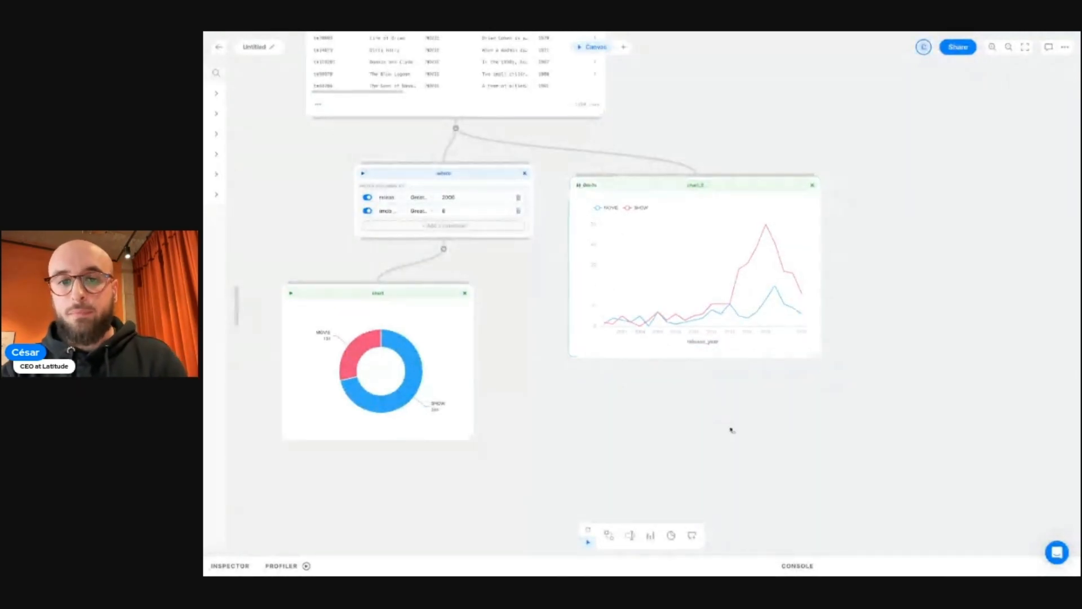
{"action": "scroll", "coordinate": [685, 384], "scroll_direction": "up", "scroll_amount": 2}
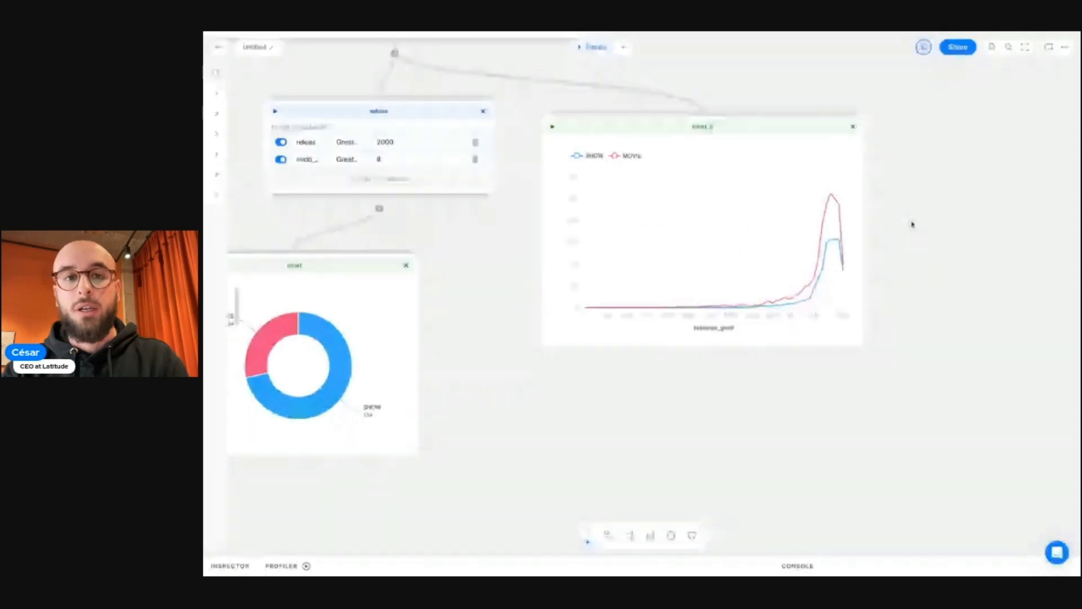
- Disconnect chart_2 from the data_snapshot table and reconnect it to the where block, beside the pie chart
{"action": "scroll", "coordinate": [912, 224], "scroll_direction": "down", "scroll_amount": 3}
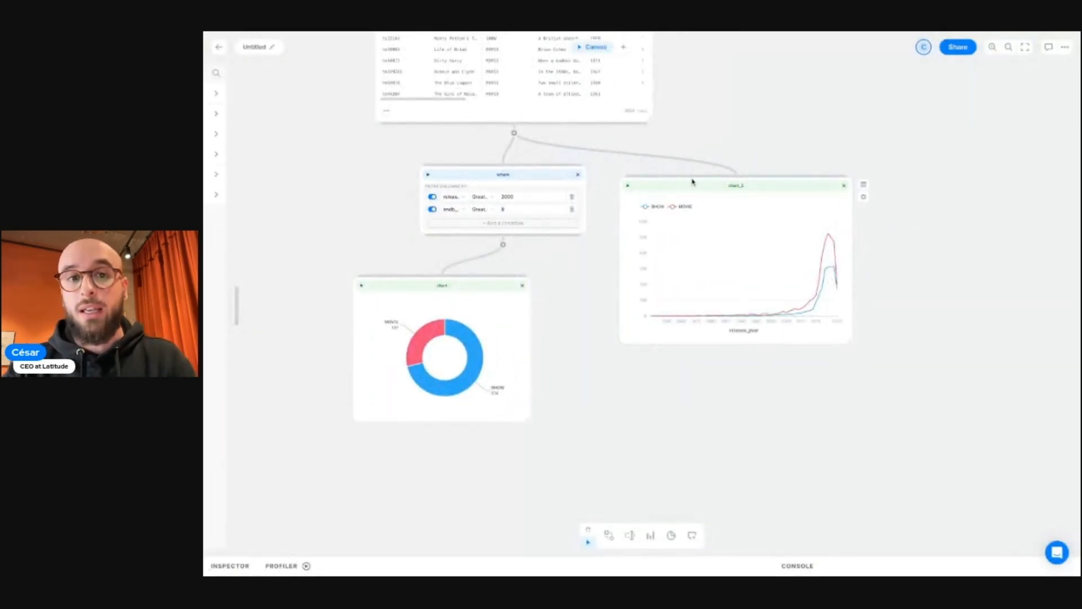
{"action": "left_click", "coordinate": [624, 152]}
{"action": "left_click_drag", "start_coordinate": [663, 185], "coordinate": [641, 261]}
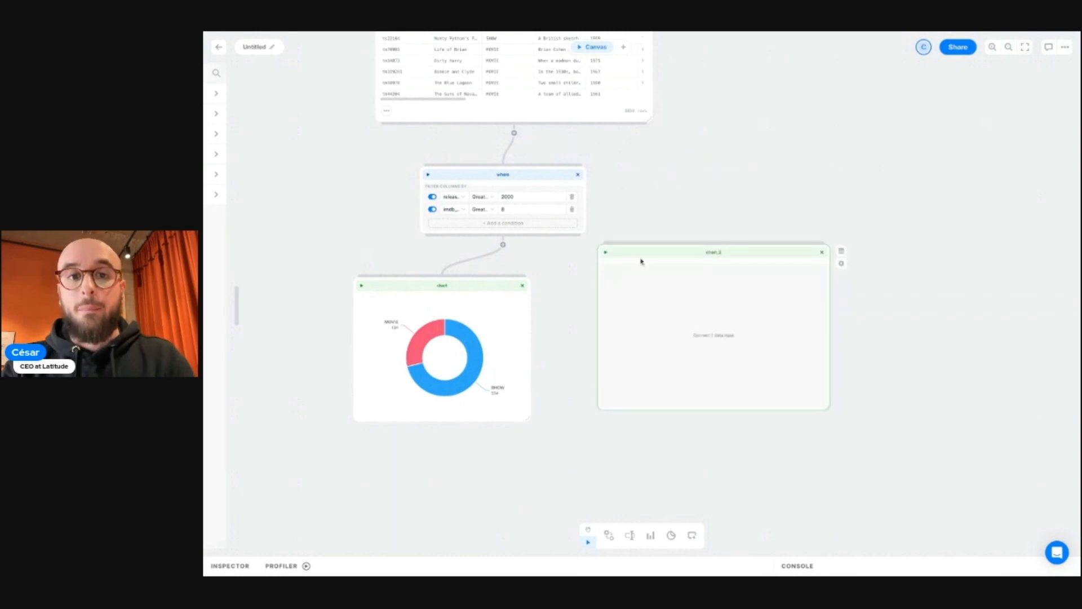
{"action": "left_click_drag", "start_coordinate": [503, 245], "coordinate": [641, 283]}
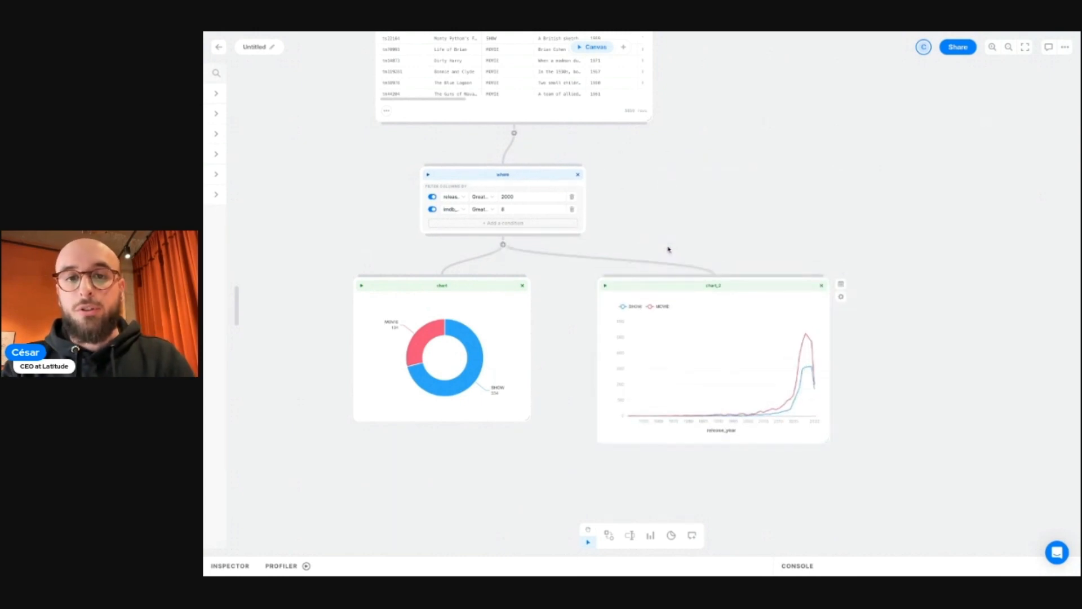
- Rerun chart_2 with the where block's imdb_score condition turned off, and move it closer to the pie chart
{"action": "left_click", "coordinate": [433, 210]}
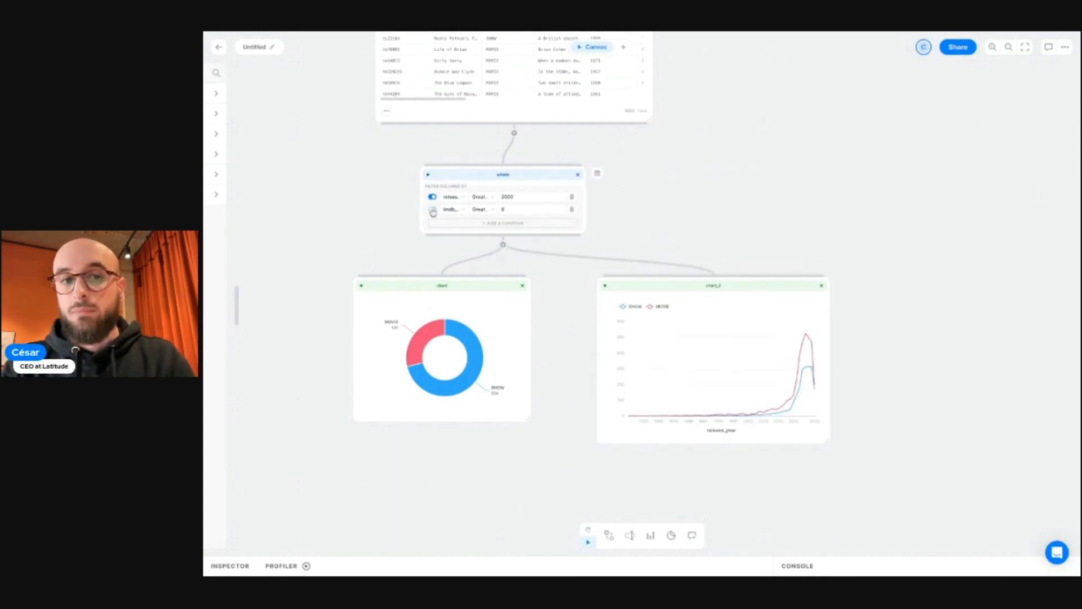
{"action": "left_click", "coordinate": [605, 285]}
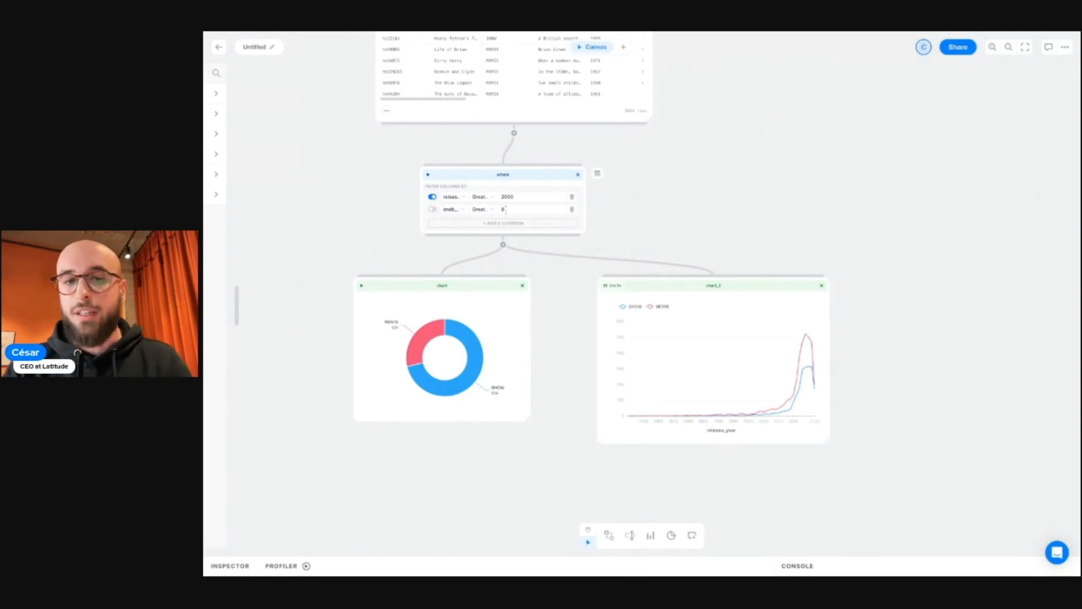
{"action": "scroll", "coordinate": [769, 241], "scroll_direction": "up", "scroll_amount": 4}
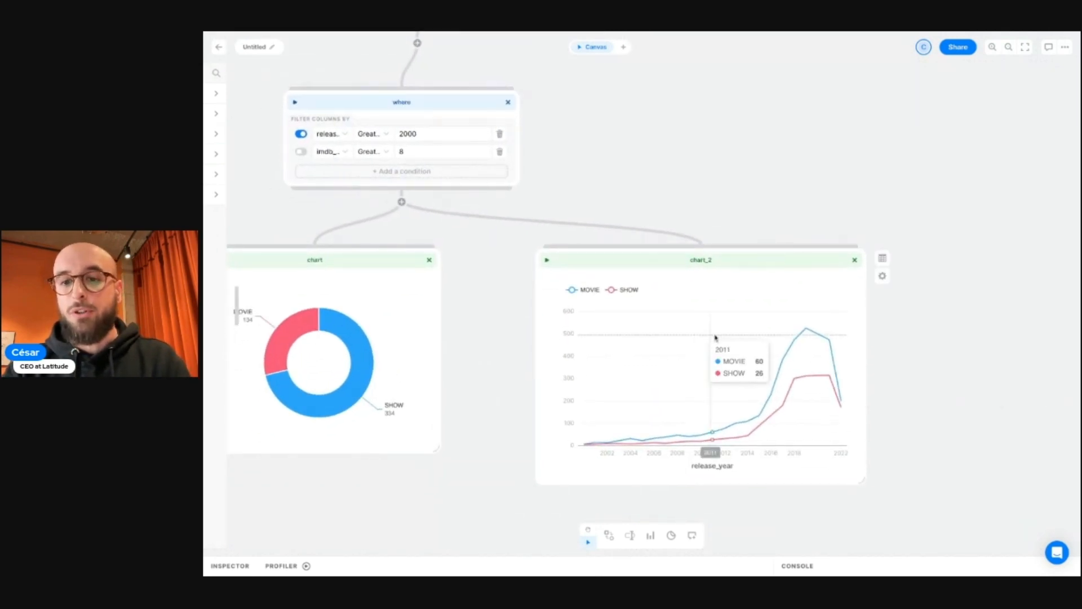
{"action": "mouse_move", "coordinate": [802, 333]}
{"action": "left_click_drag", "start_coordinate": [689, 264], "coordinate": [676, 262]}
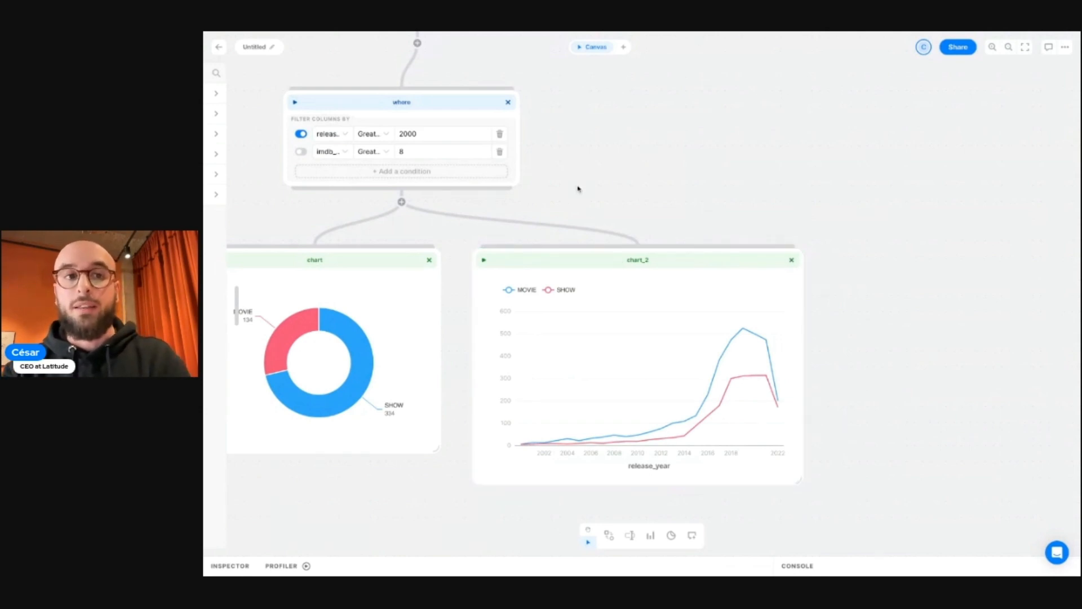
{"action": "scroll", "coordinate": [417, 226], "scroll_direction": "left", "scroll_amount": 5}
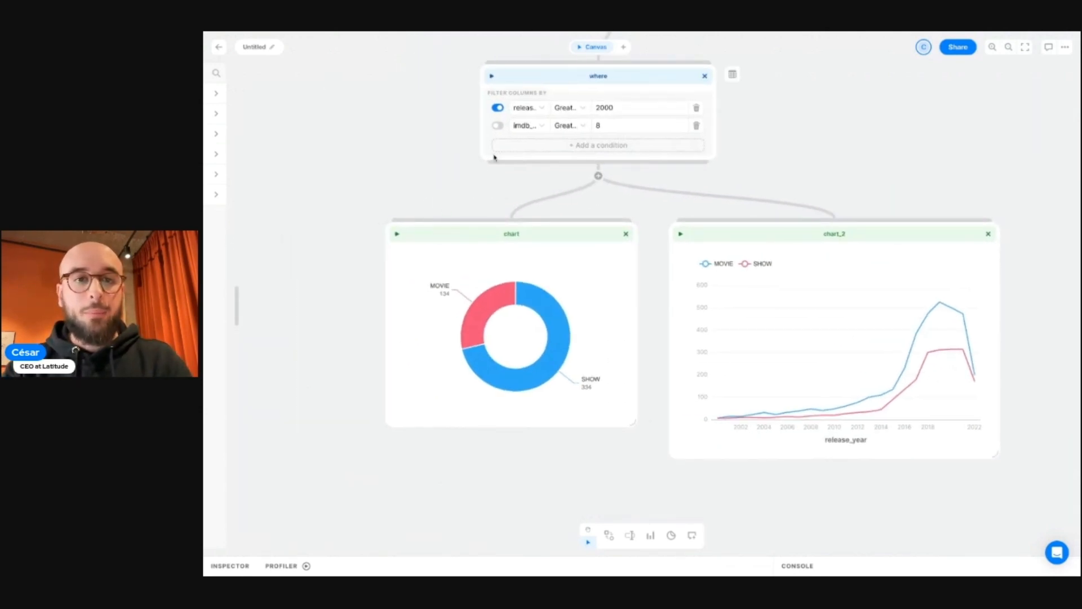
- Rerun chart_2 with the where block's imdb_score condition turned back on, and move both charts together to the right
{"action": "left_click", "coordinate": [499, 126]}
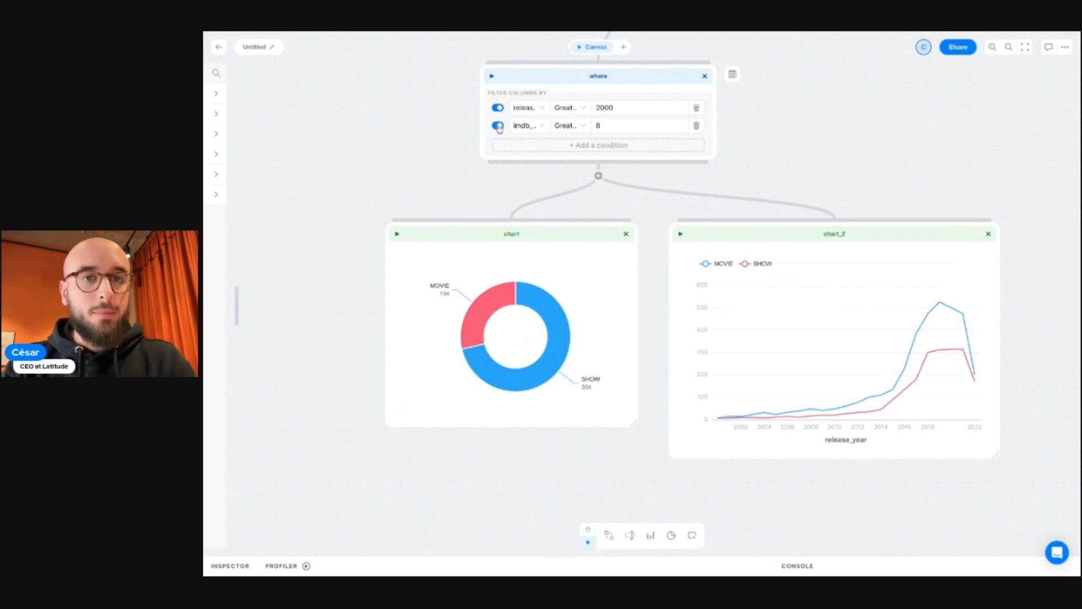
{"action": "left_click", "coordinate": [681, 234]}
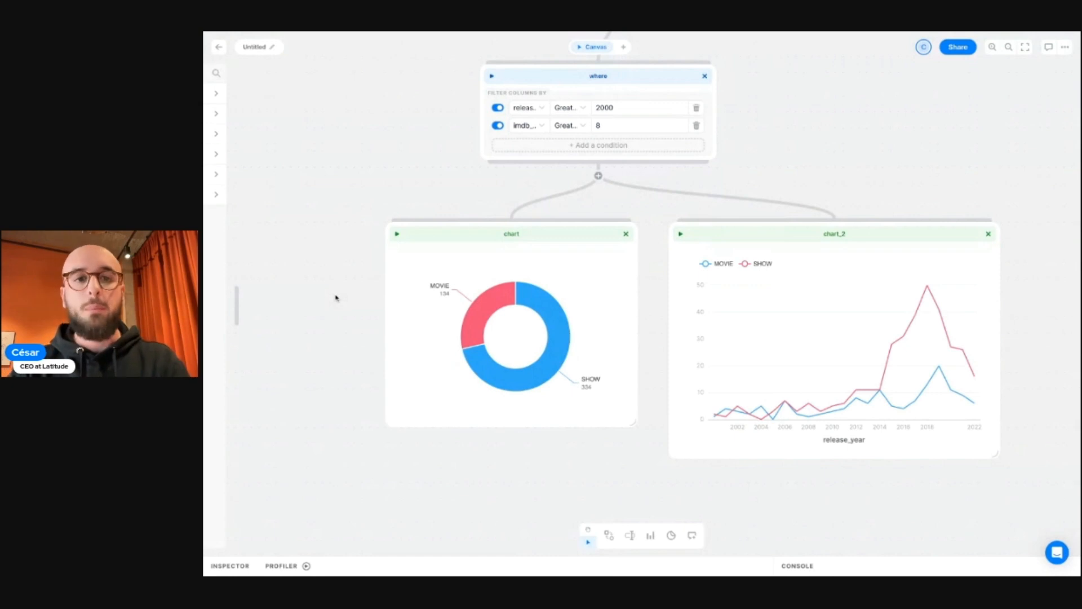
{"action": "left_click_drag", "start_coordinate": [336, 274], "coordinate": [819, 428]}
{"action": "left_click_drag", "start_coordinate": [726, 235], "coordinate": [915, 235]}
{"action": "left_click", "coordinate": [919, 144]}
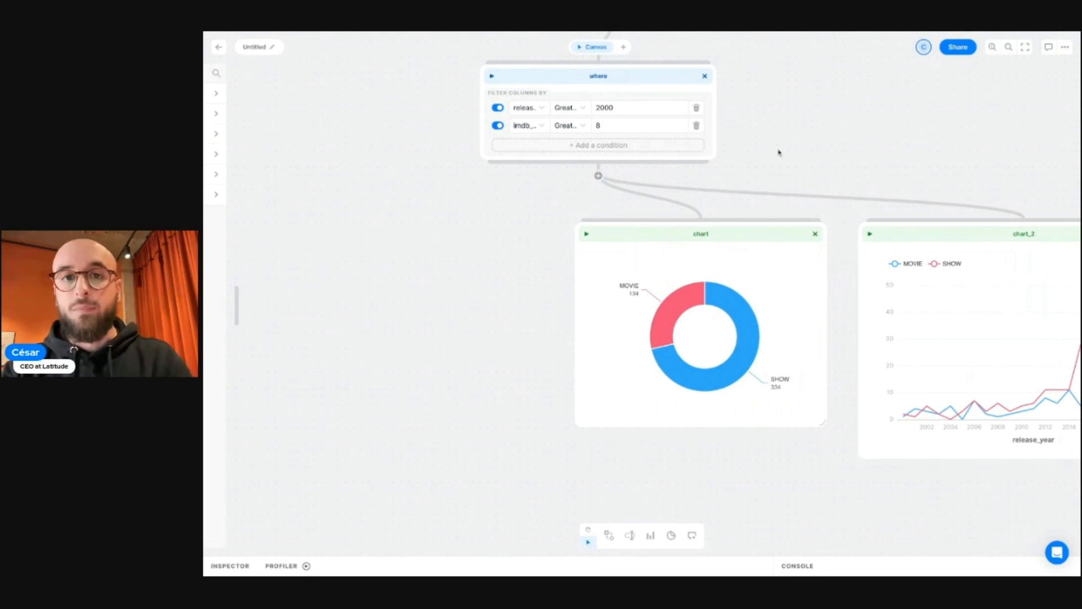
- Examine how the genres and production_countries columns are formatted in the data_snapshot table
{"action": "scroll", "coordinate": [780, 153], "scroll_direction": "left", "scroll_amount": 1}
{"action": "scroll", "coordinate": [779, 152], "scroll_direction": "up", "scroll_amount": 1}
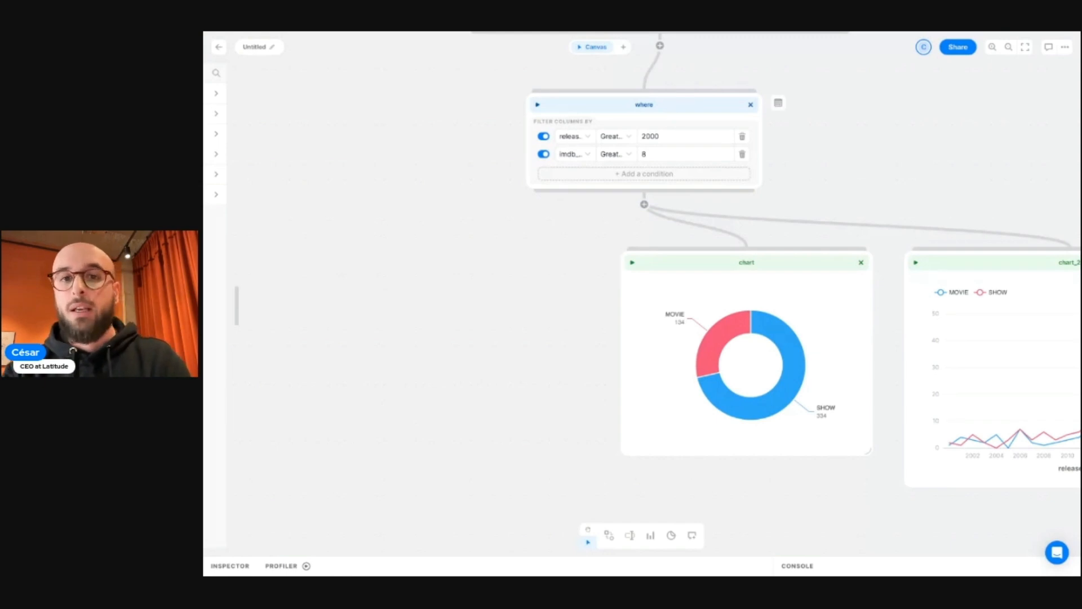
{"action": "scroll", "coordinate": [840, 172], "scroll_direction": "up", "scroll_amount": 10}
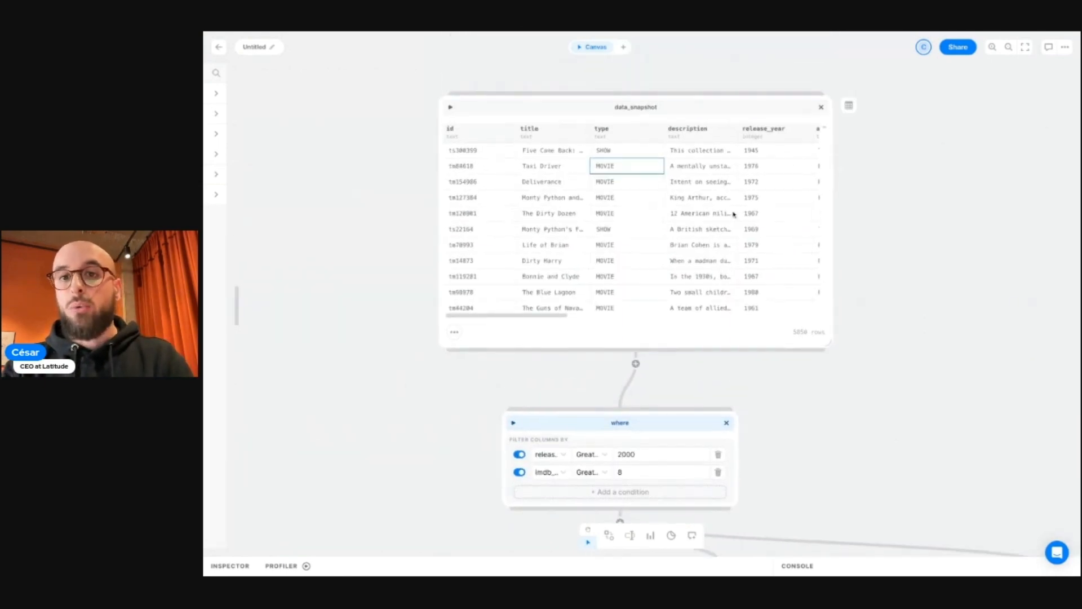
{"action": "scroll", "coordinate": [647, 223], "scroll_direction": "right", "scroll_amount": 10}
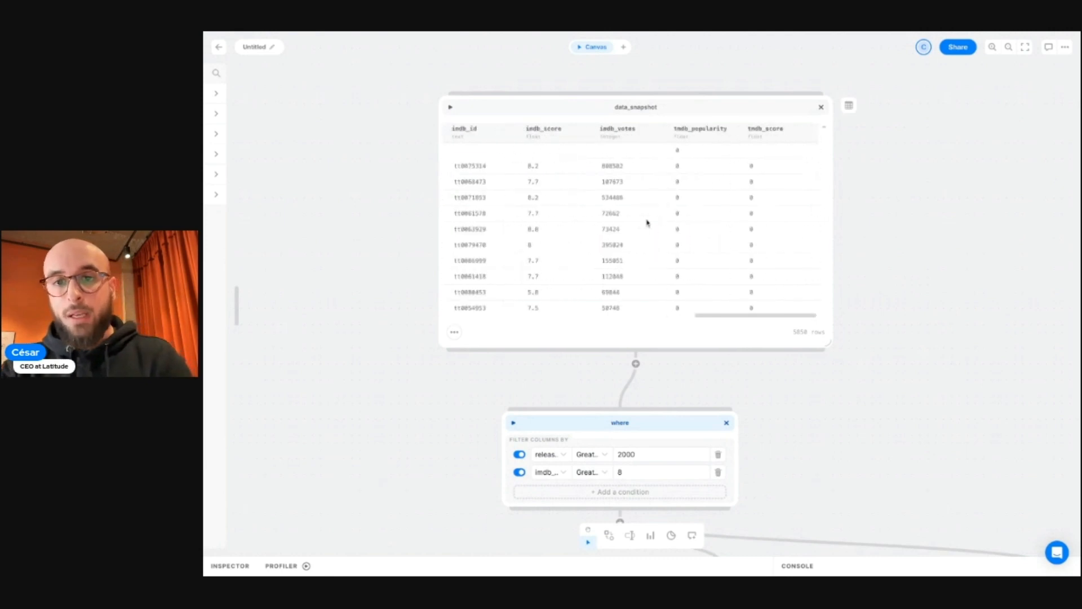
{"action": "scroll", "coordinate": [727, 151], "scroll_direction": "left", "scroll_amount": 10}
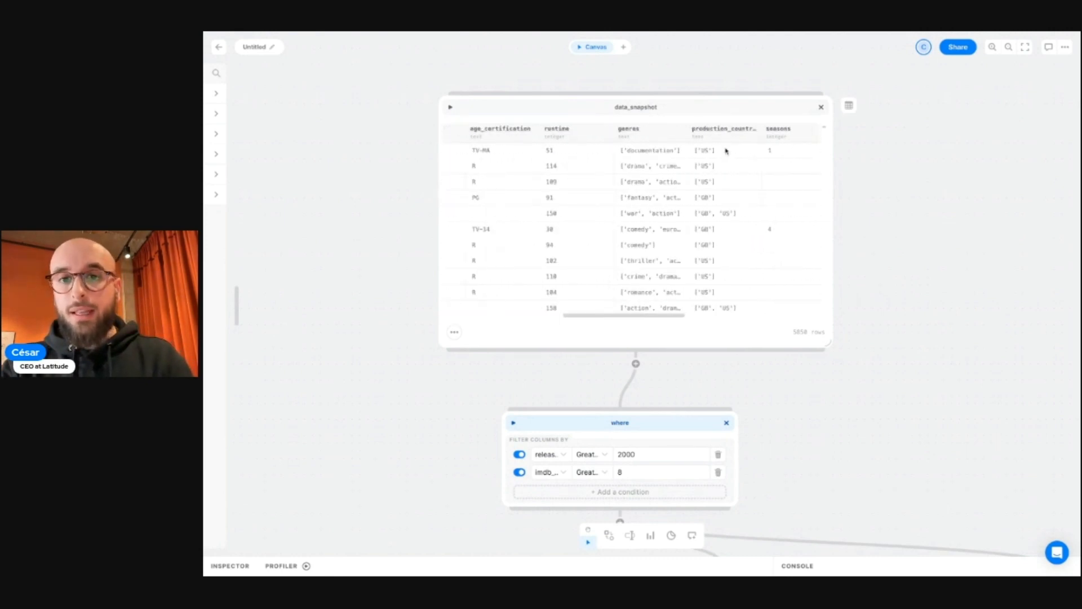
{"action": "left_click_drag", "start_coordinate": [725, 158], "coordinate": [724, 264]}
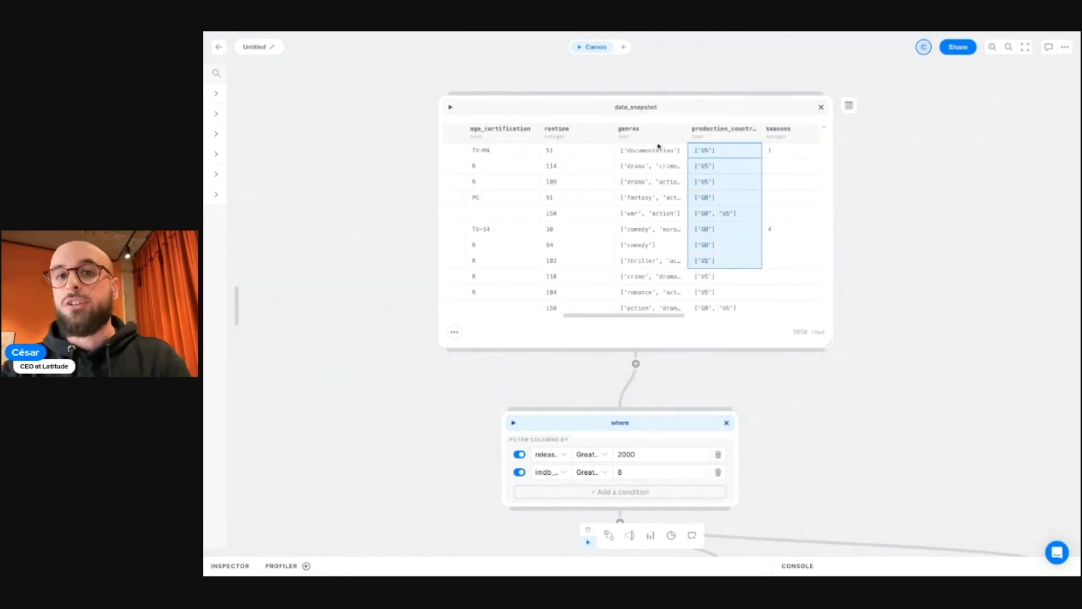
{"action": "left_click_drag", "start_coordinate": [658, 148], "coordinate": [663, 275]}
{"action": "left_click", "coordinate": [663, 275]}
{"action": "left_click", "coordinate": [722, 217]}
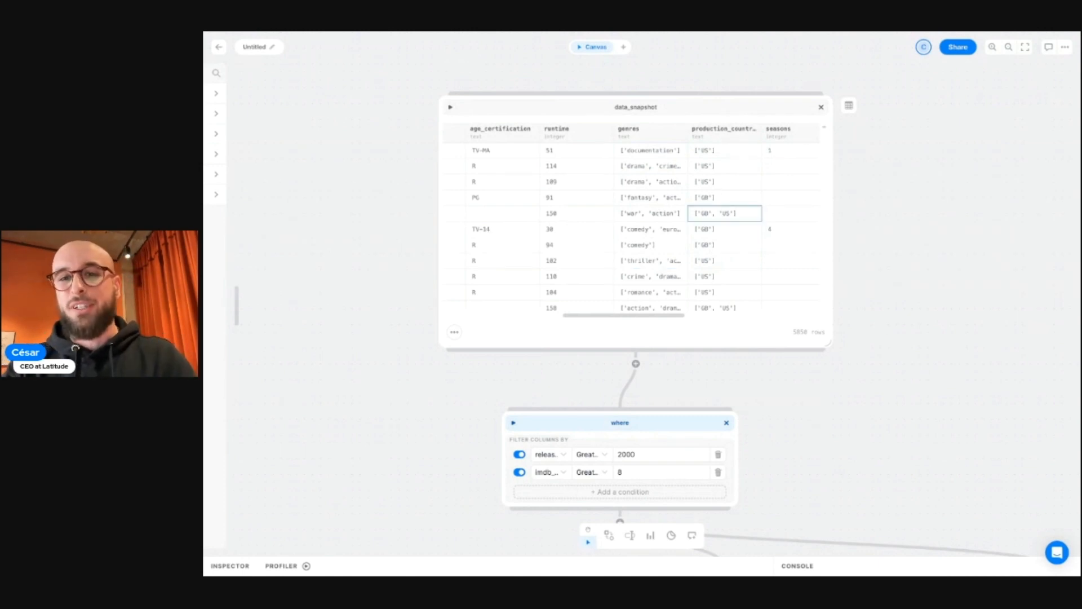
{"action": "scroll", "coordinate": [713, 225], "scroll_direction": "down", "scroll_amount": 1}
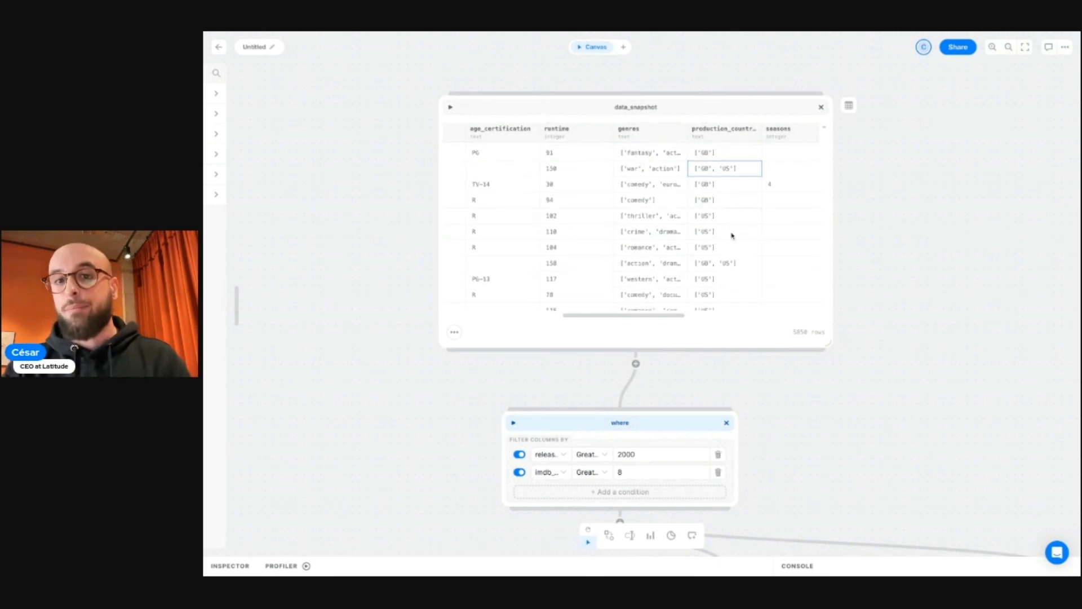
{"action": "scroll", "coordinate": [733, 235], "scroll_direction": "up", "scroll_amount": 1}
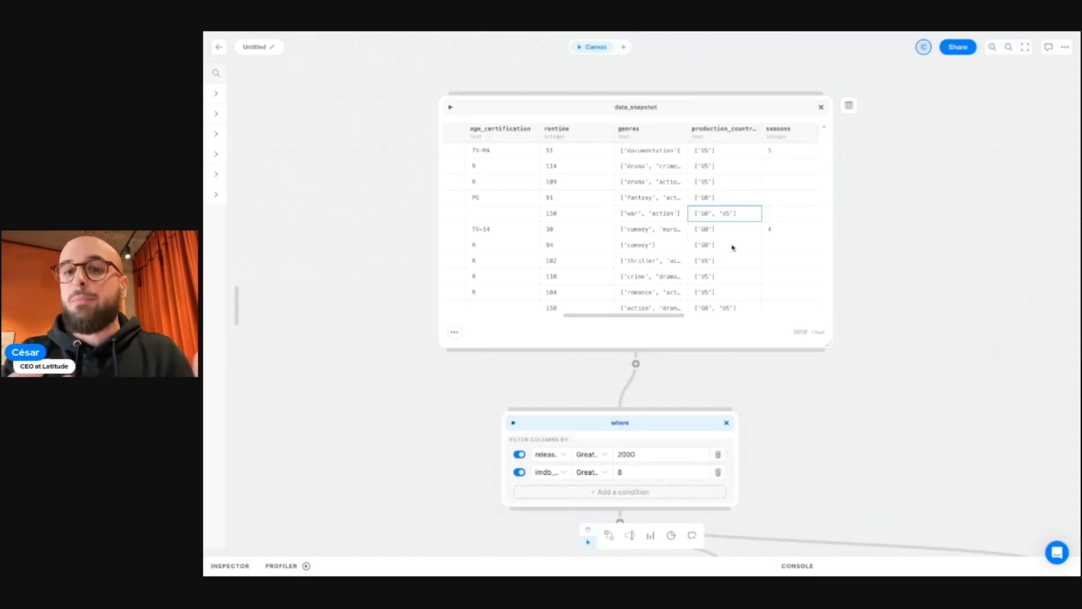
{"action": "scroll", "coordinate": [733, 249], "scroll_direction": "down", "scroll_amount": 3}
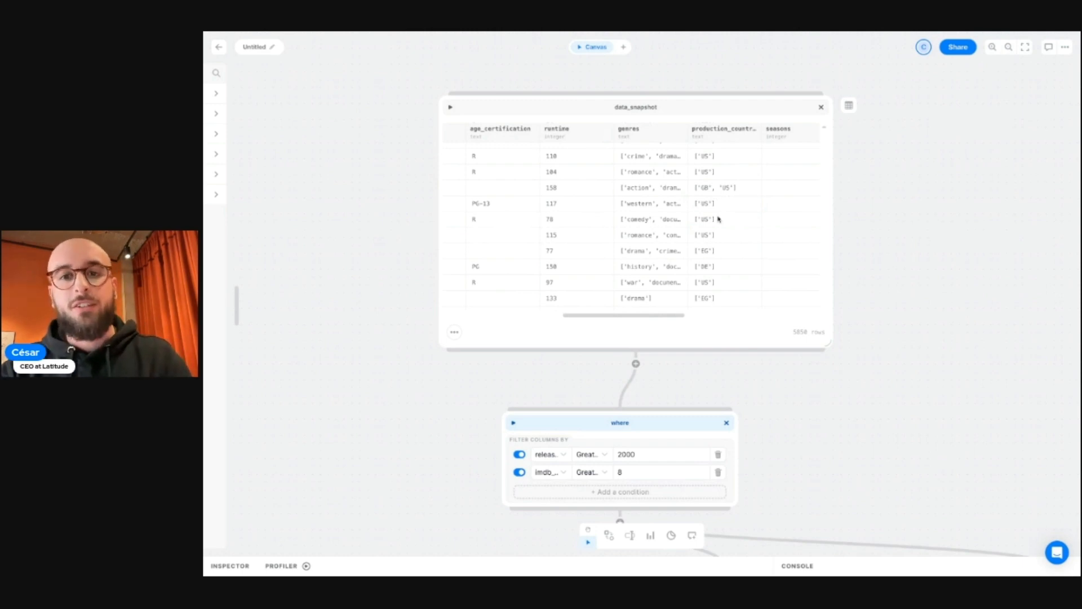
- Add a code block fed by the where block, place it left of the pie chart, and enlarge it
{"action": "scroll", "coordinate": [784, 460], "scroll_direction": "down", "scroll_amount": 3}
{"action": "scroll", "coordinate": [500, 458], "scroll_direction": "down", "scroll_amount": 2}
{"action": "scroll", "coordinate": [500, 457], "scroll_direction": "left", "scroll_amount": 2}
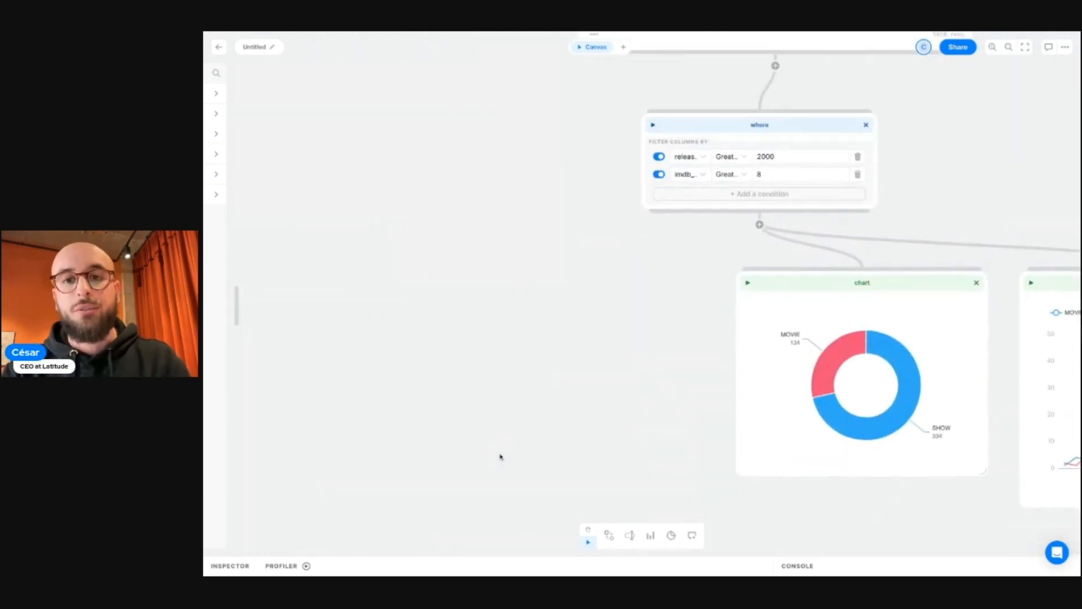
{"action": "left_click", "coordinate": [764, 229]}
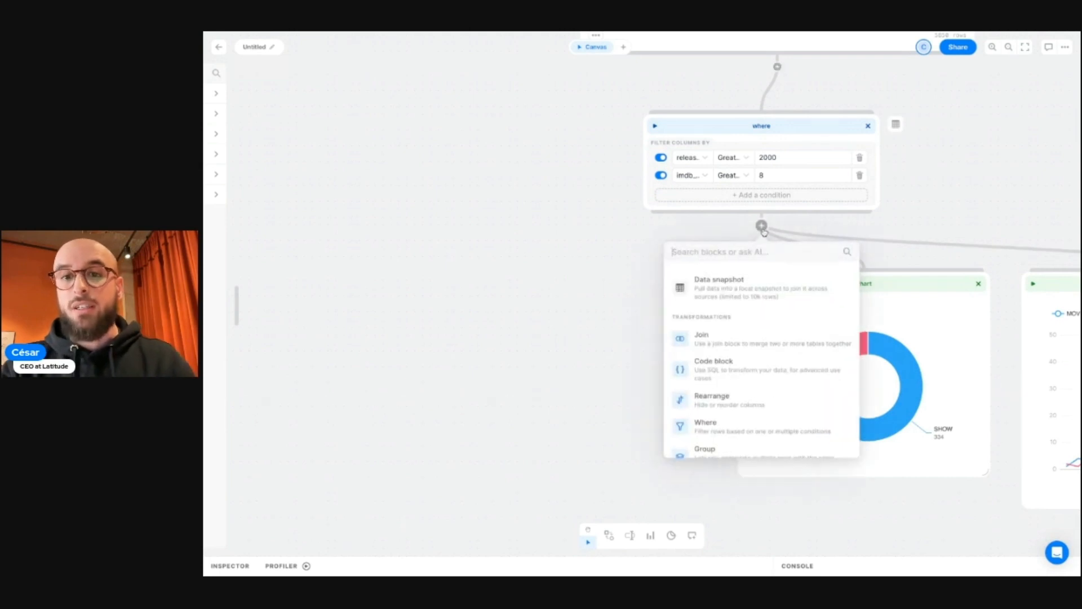
{"action": "left_click", "coordinate": [768, 372]}
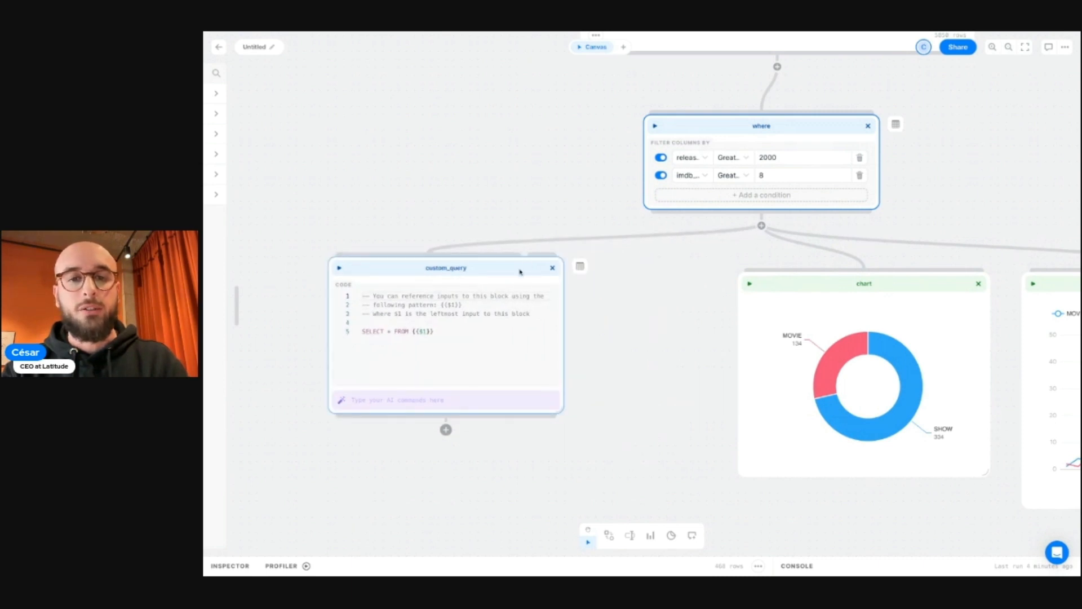
{"action": "left_click_drag", "start_coordinate": [561, 426], "coordinate": [682, 494]}
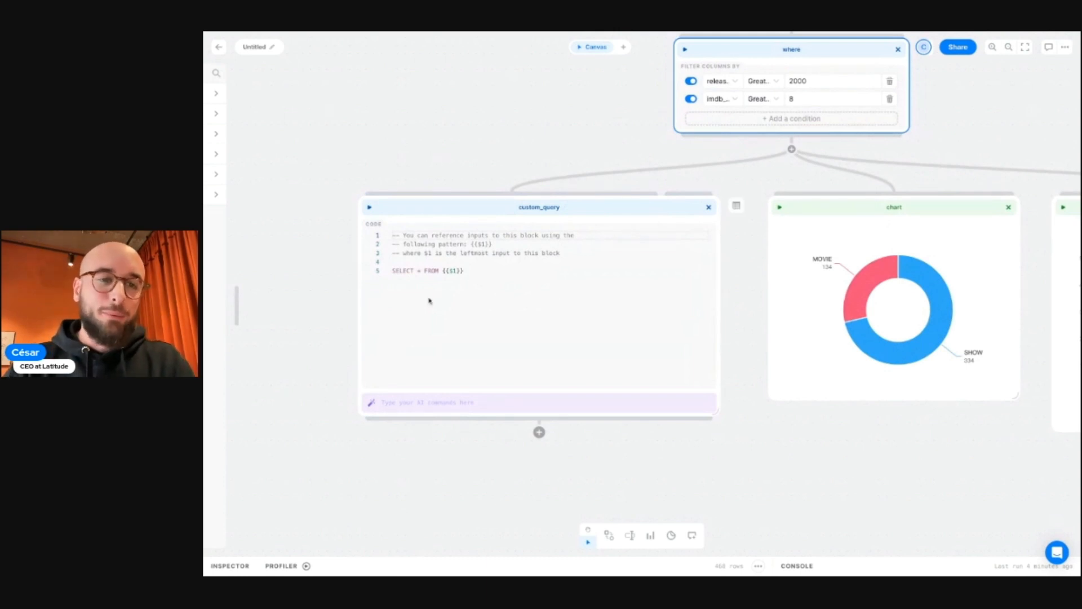
- Replace the block's query with "SELECT *, string_to_array(ltrim(rtrim(production_countries, ']'), '['), ', ') as clean_countries FROM {{$1}}" and resize the block around the code
{"action": "left_click", "coordinate": [464, 271]}
{"action": "key", "text": "ctrl+a"}
{"action": "type", "text": "SELECT *,     string_to_array(ltrim(rtrim(production_countries, ']'), '['), ', ') as clean_countries FROM {{$1}}"}
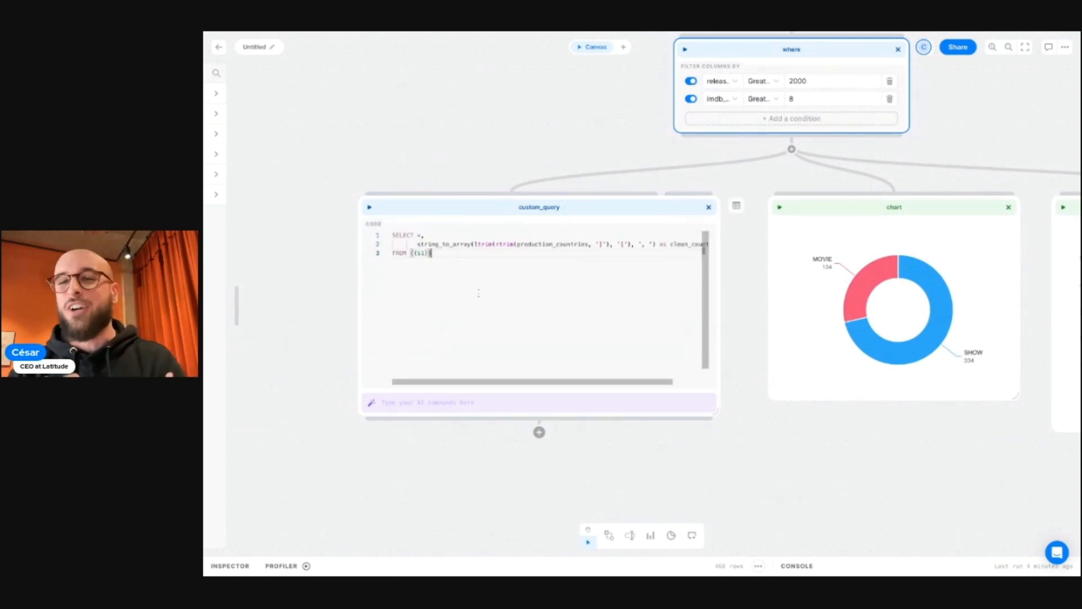
{"action": "left_click_drag", "start_coordinate": [445, 208], "coordinate": [381, 209]}
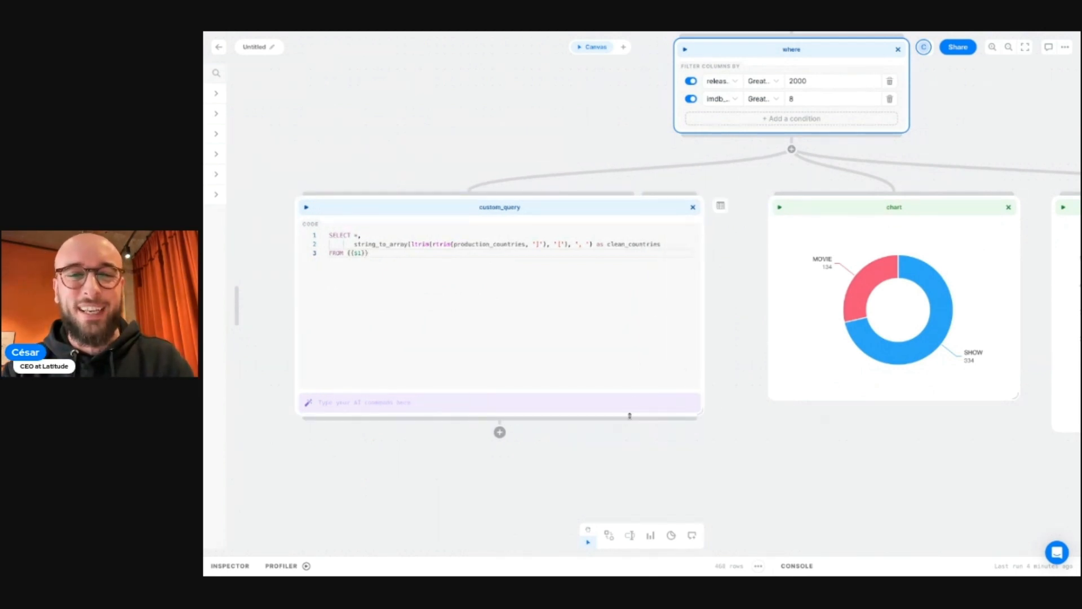
{"action": "left_click_drag", "start_coordinate": [630, 415], "coordinate": [634, 333]}
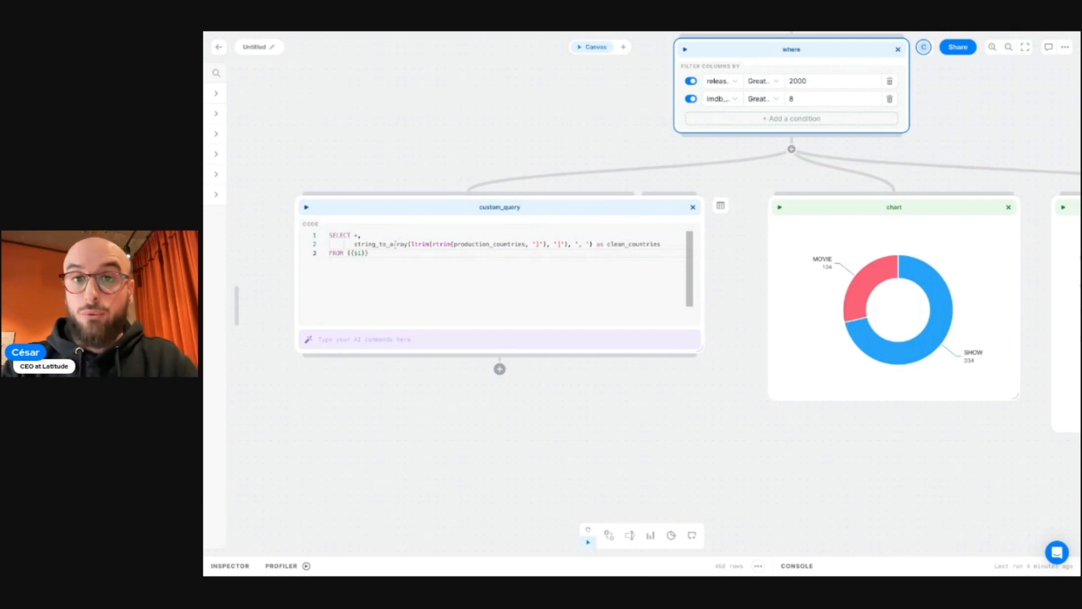
- Run the custom_query block and inspect the clean_countries column throughout its result rows
{"action": "left_click", "coordinate": [307, 209]}
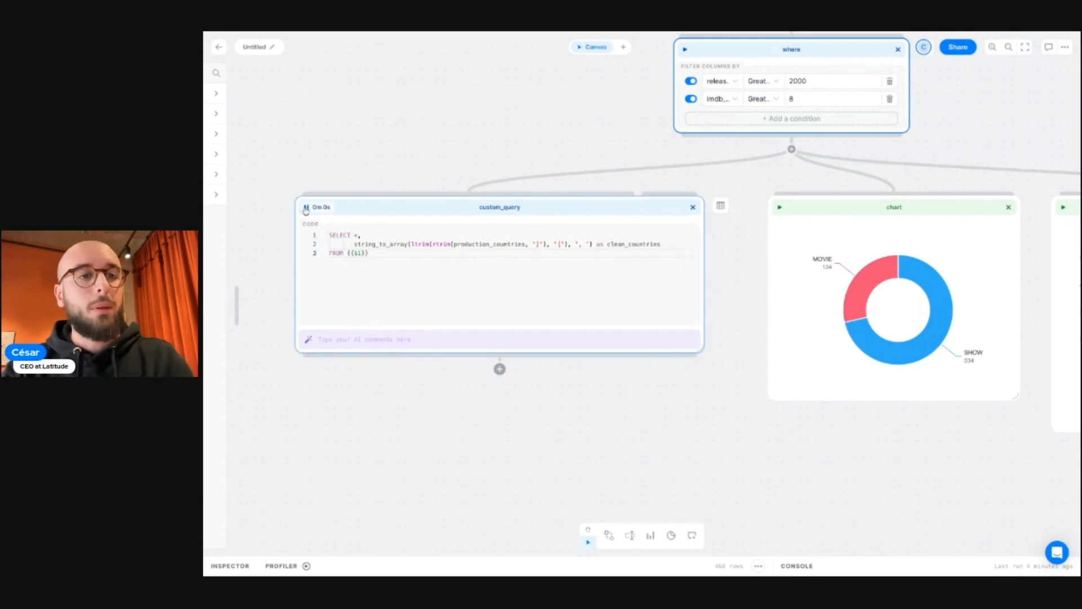
{"action": "left_click", "coordinate": [720, 207]}
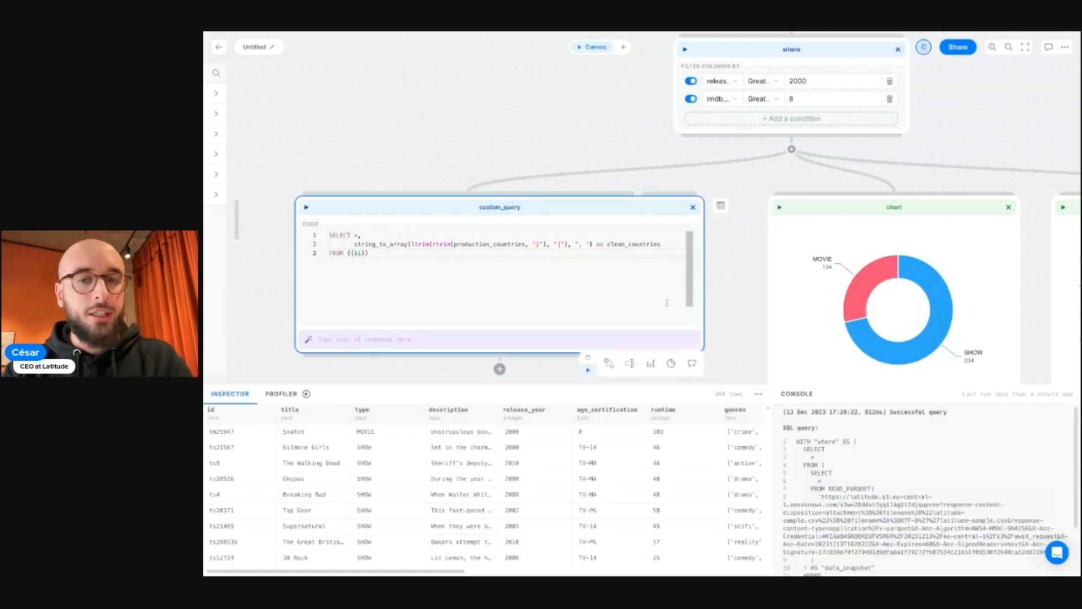
{"action": "scroll", "coordinate": [736, 269], "scroll_direction": "down", "scroll_amount": 1}
{"action": "scroll", "coordinate": [625, 490], "scroll_direction": "right", "scroll_amount": 10}
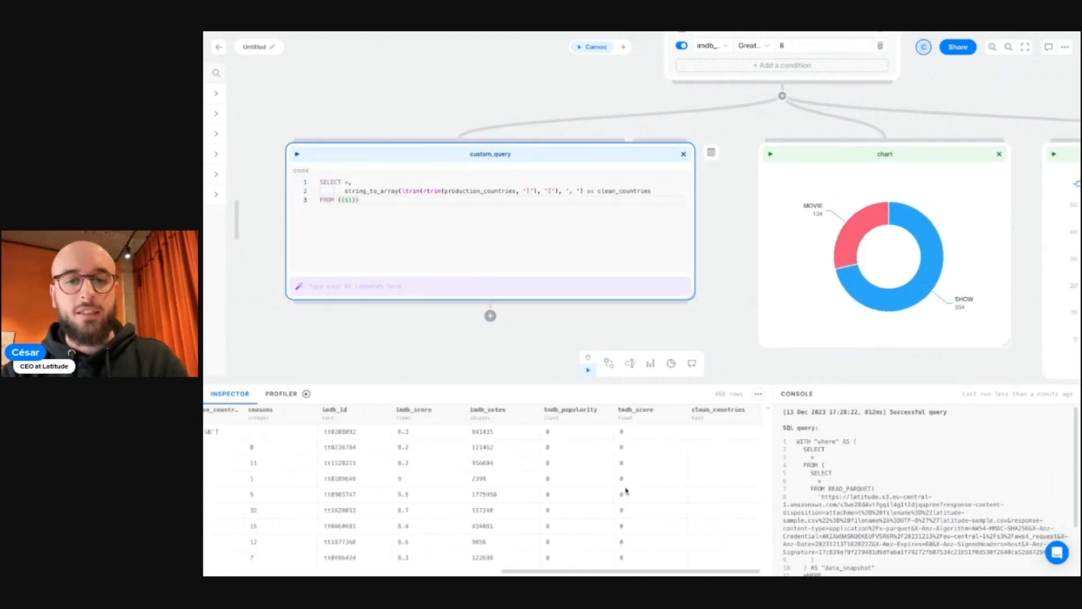
{"action": "scroll", "coordinate": [734, 495], "scroll_direction": "down", "scroll_amount": 1}
{"action": "scroll", "coordinate": [734, 496], "scroll_direction": "down", "scroll_amount": 5}
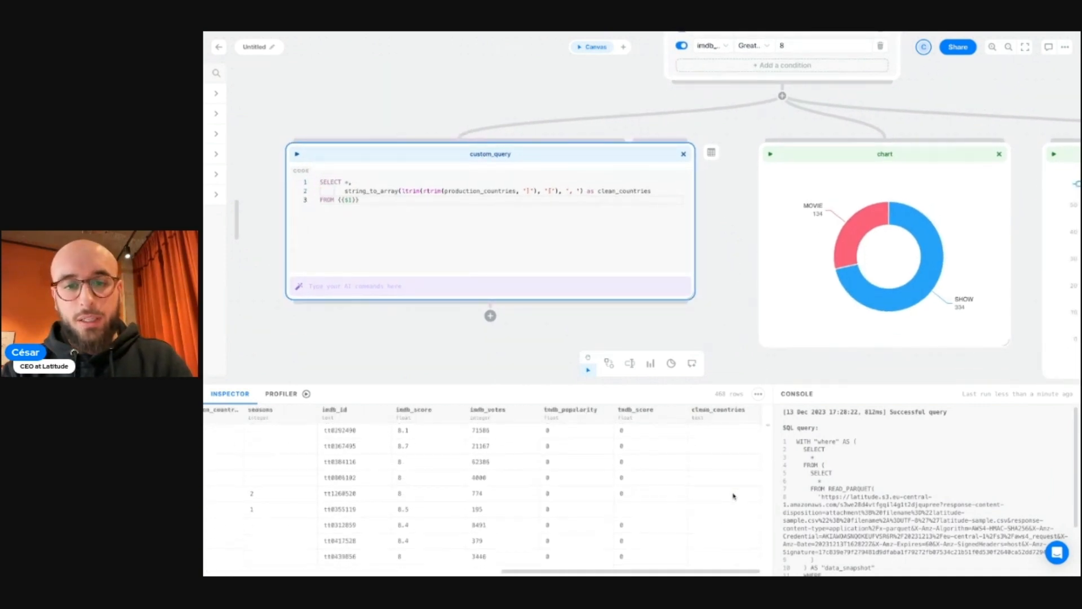
{"action": "scroll", "coordinate": [677, 529], "scroll_direction": "down", "scroll_amount": 5}
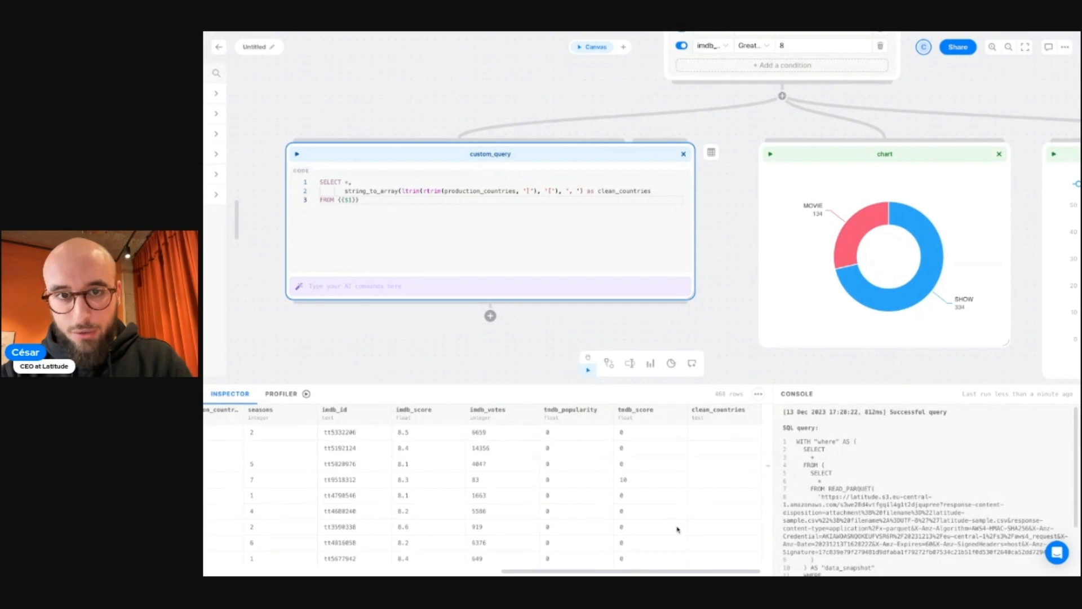
{"action": "scroll", "coordinate": [717, 502], "scroll_direction": "down", "scroll_amount": 5}
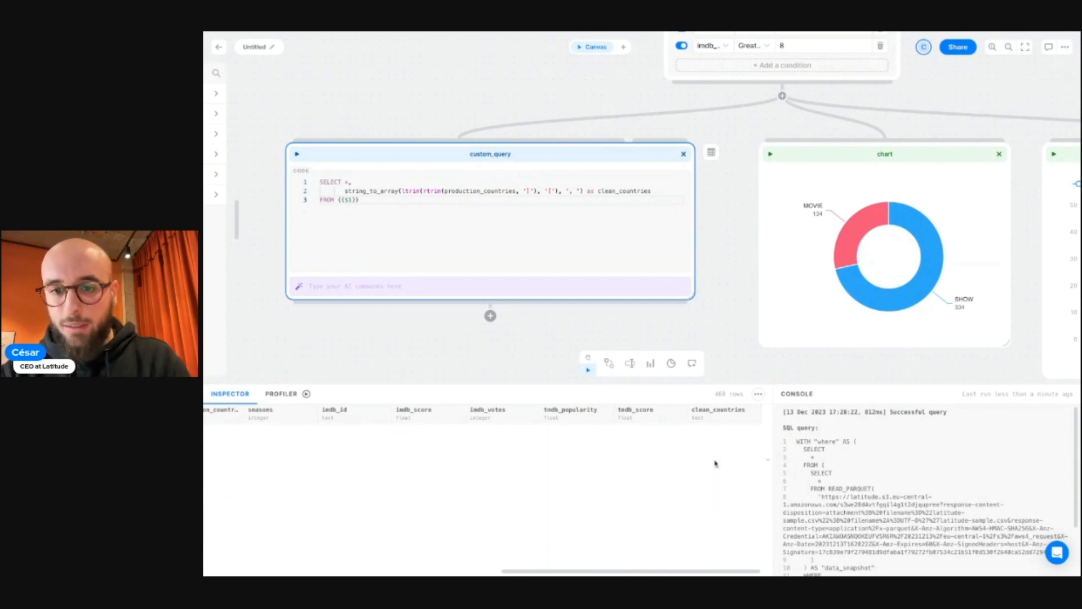
- Rerun the custom_query block and recheck the clean_countries column in its results
{"action": "left_click", "coordinate": [297, 157]}
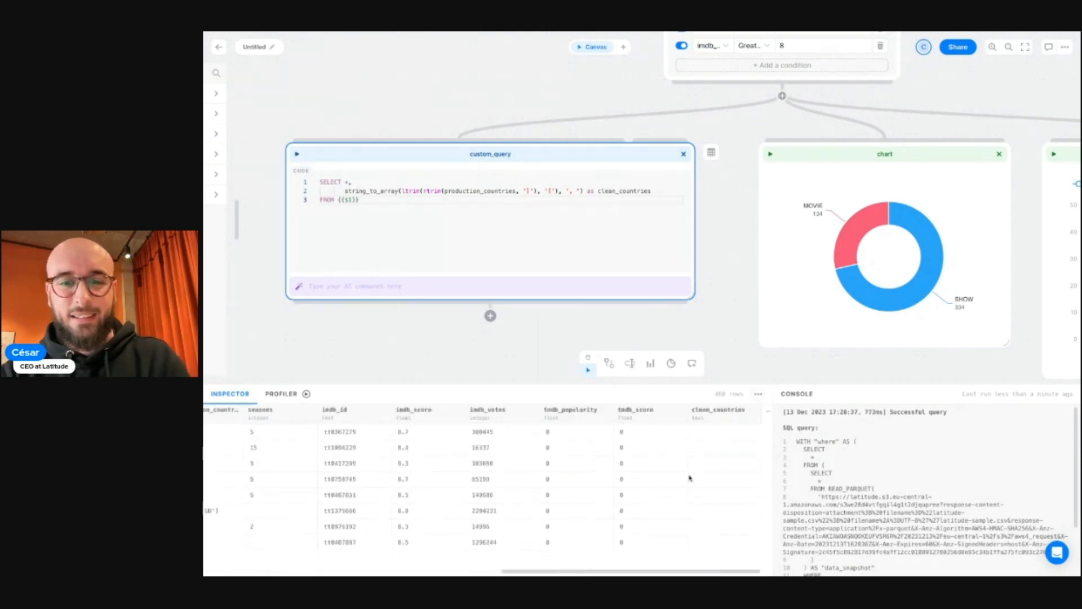
{"action": "scroll", "coordinate": [690, 478], "scroll_direction": "down", "scroll_amount": 10}
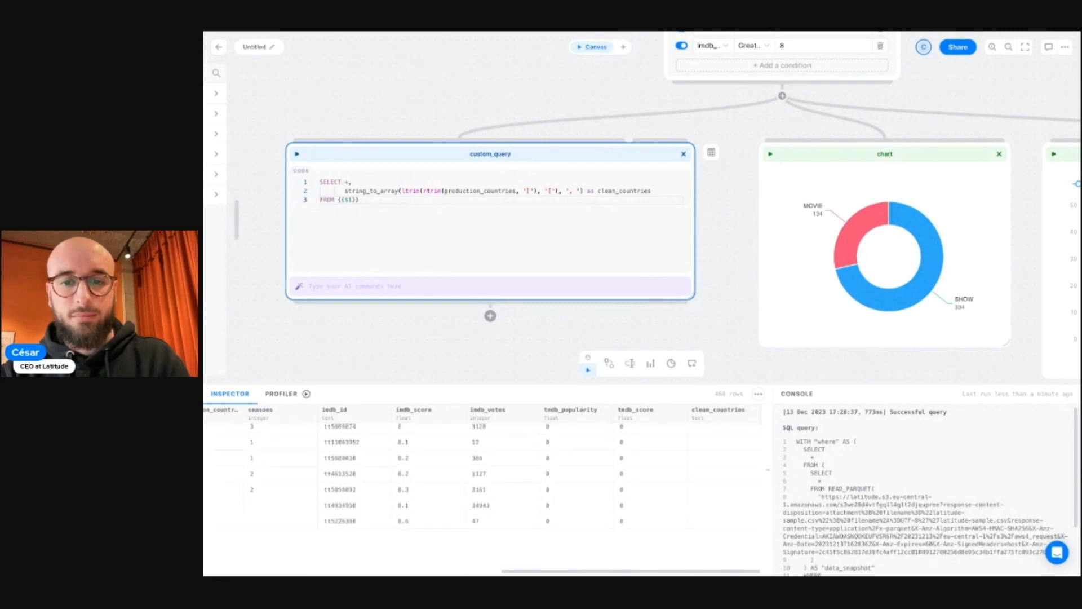
{"action": "scroll", "coordinate": [482, 490], "scroll_direction": "up", "scroll_amount": 10}
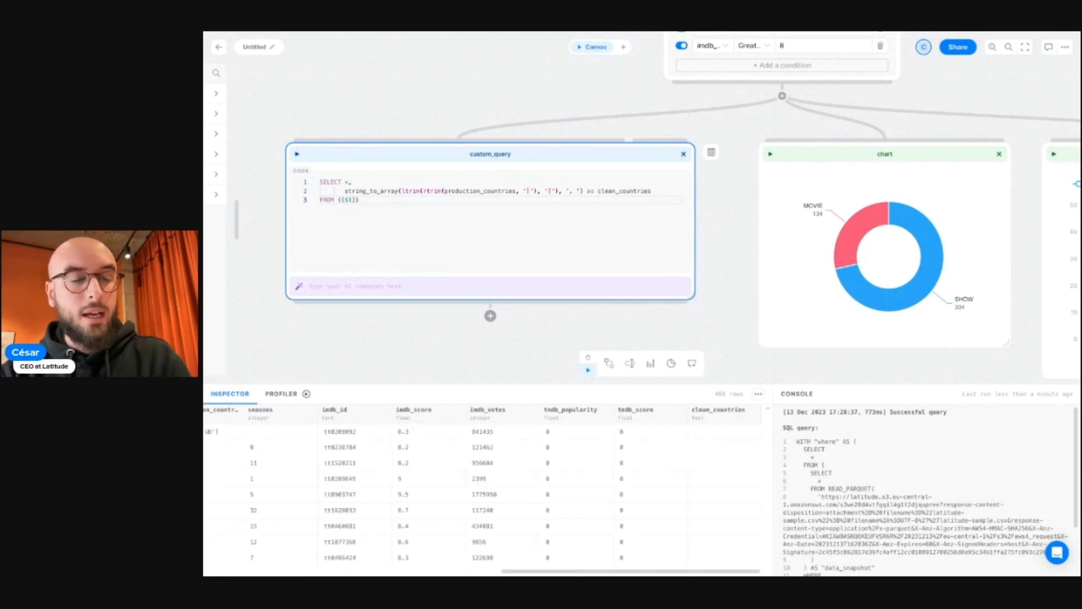
- Delete the data_snapshot block above the where block
{"action": "scroll", "coordinate": [466, 96], "scroll_direction": "up", "scroll_amount": 10}
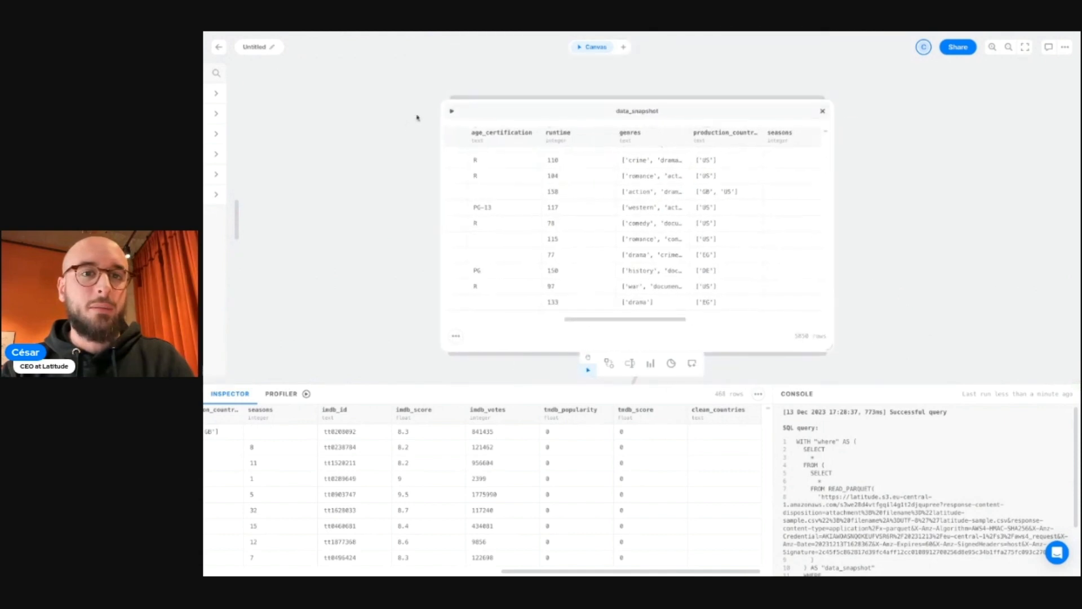
{"action": "scroll", "coordinate": [357, 184], "scroll_direction": "down", "scroll_amount": 1}
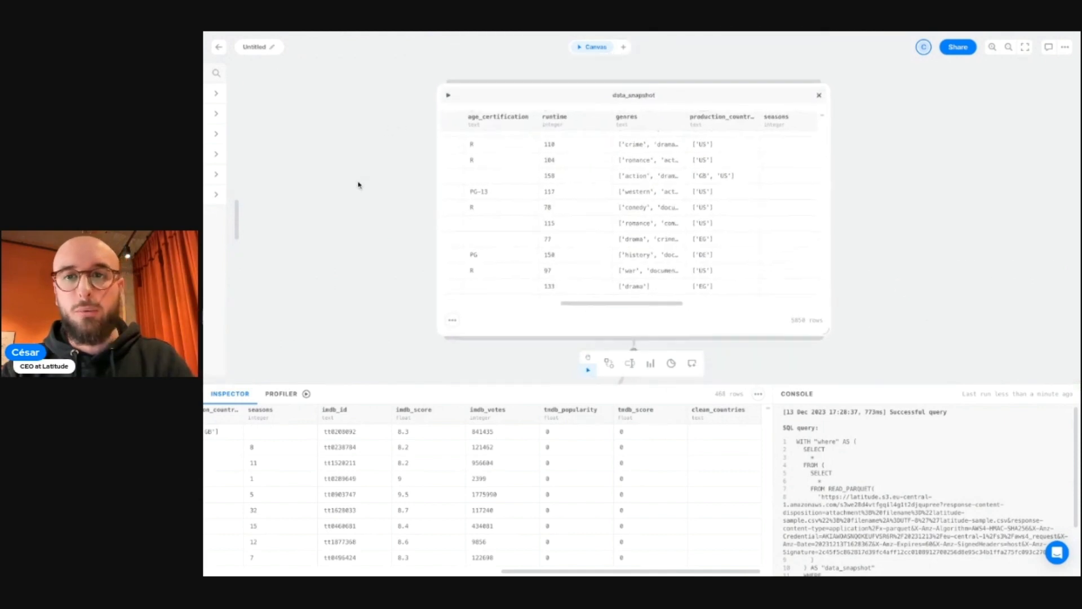
{"action": "left_click", "coordinate": [822, 96]}
- Place the Titles table from the Netflix source above the where block and look through its columns
{"action": "left_click", "coordinate": [219, 244]}
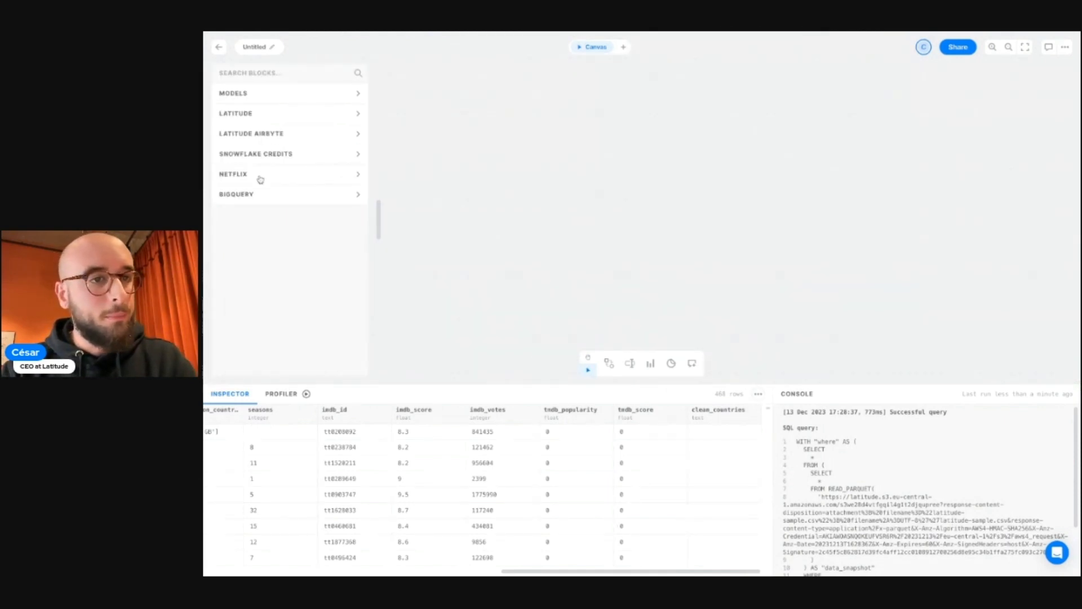
{"action": "left_click", "coordinate": [258, 174]}
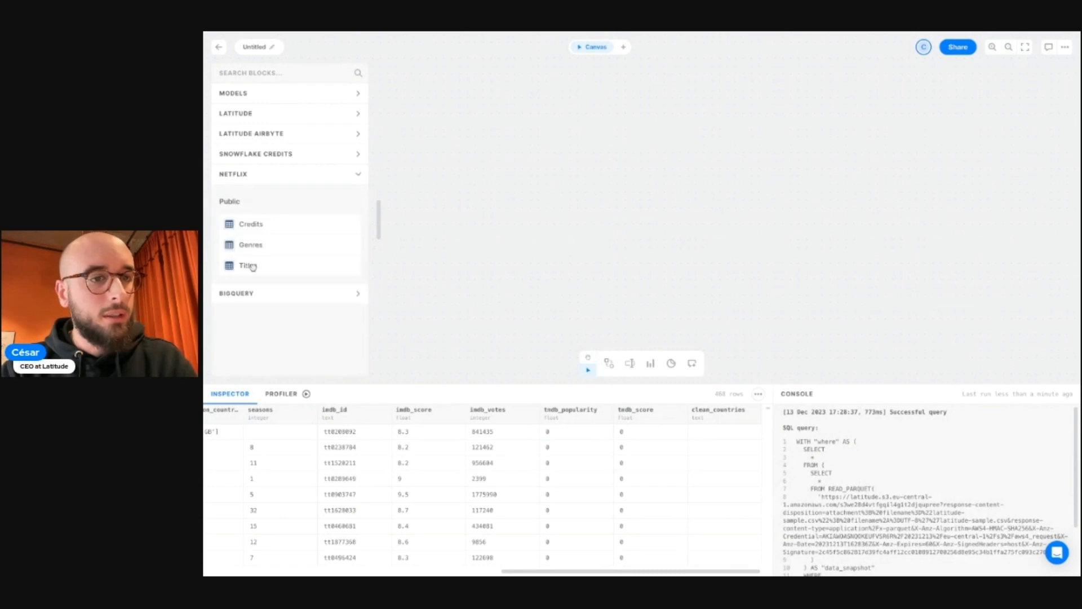
{"action": "left_click_drag", "start_coordinate": [255, 265], "coordinate": [625, 254]}
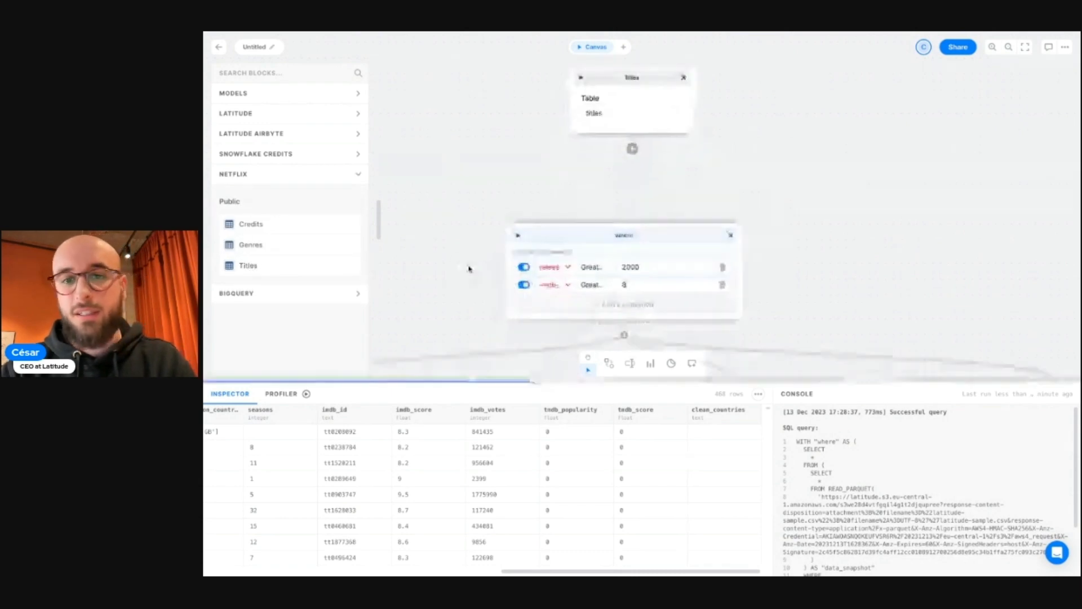
{"action": "left_click_drag", "start_coordinate": [633, 73], "coordinate": [633, 104]}
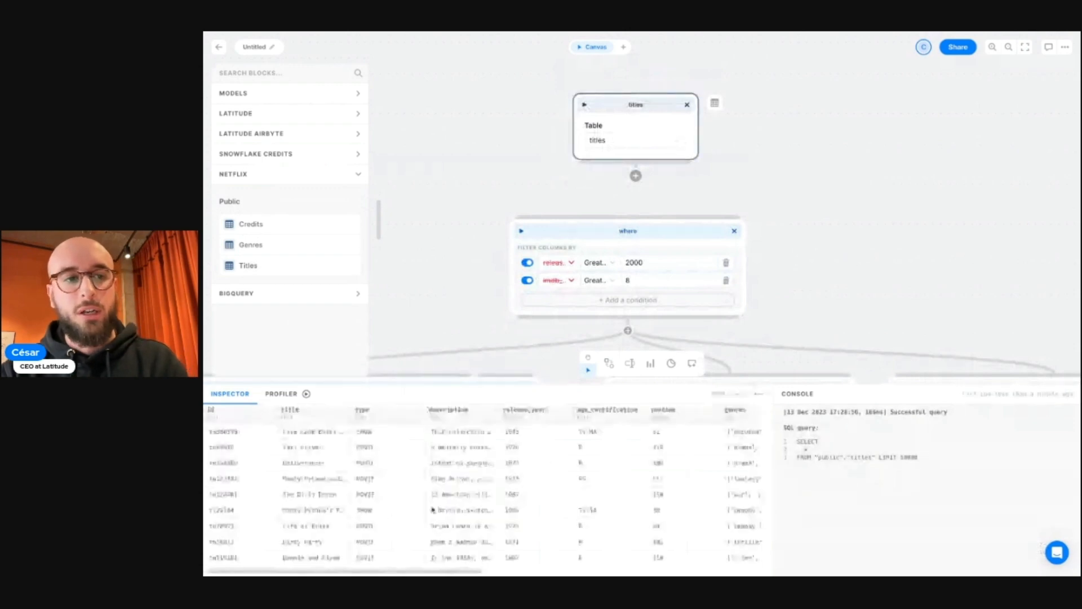
{"action": "scroll", "coordinate": [348, 510], "scroll_direction": "right", "scroll_amount": 10}
{"action": "scroll", "coordinate": [348, 496], "scroll_direction": "left", "scroll_amount": 10}
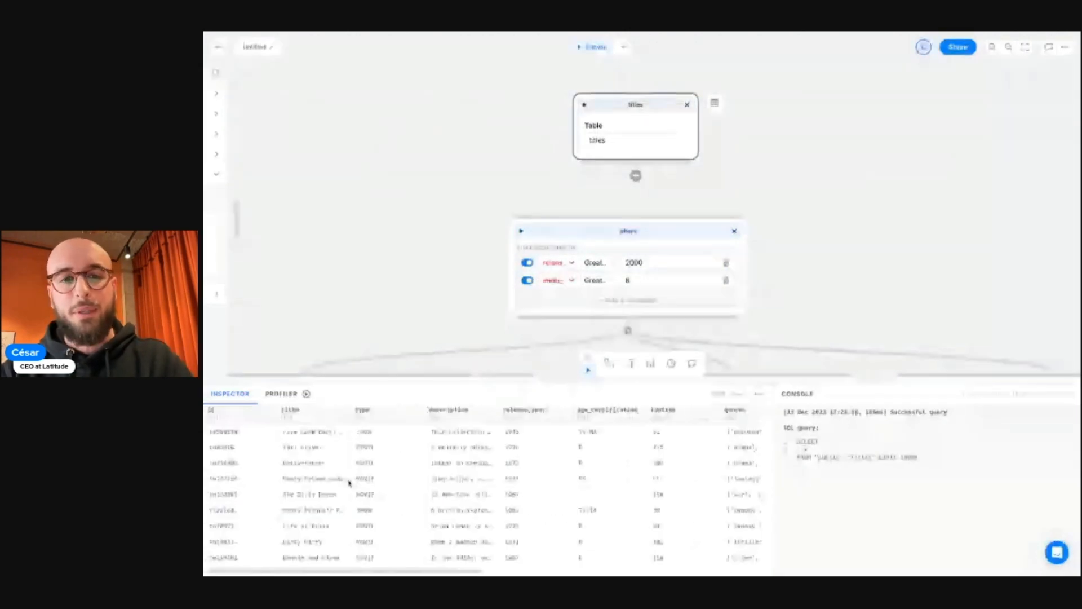
- Run the where block on the Titles table and review the connected donut and line charts
{"action": "scroll", "coordinate": [365, 358], "scroll_direction": "down", "scroll_amount": 1}
{"action": "scroll", "coordinate": [641, 174], "scroll_direction": "up", "scroll_amount": 2}
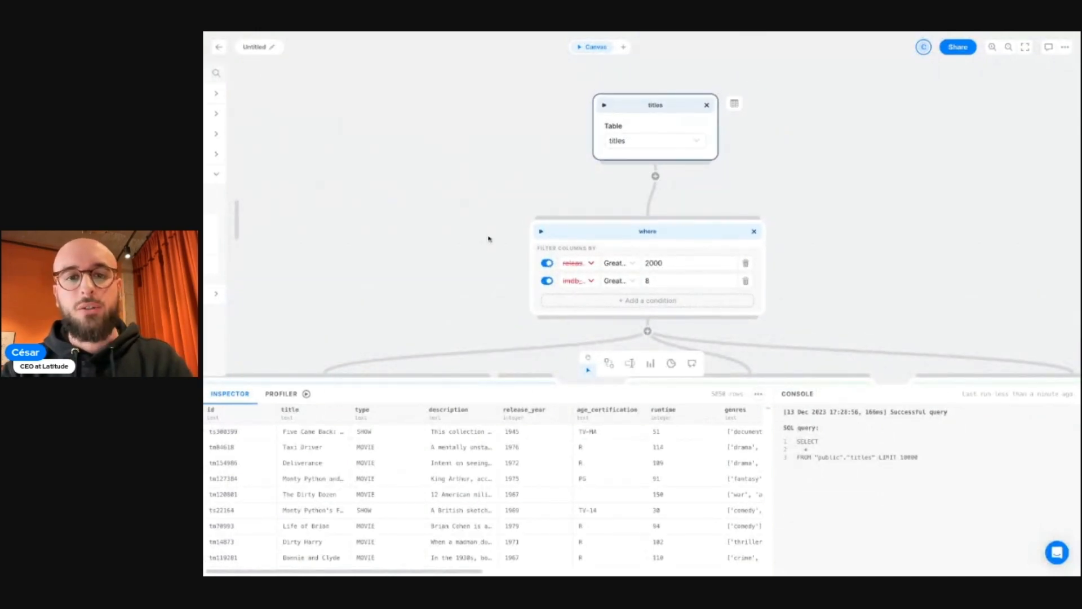
{"action": "scroll", "coordinate": [488, 237], "scroll_direction": "down", "scroll_amount": 3}
{"action": "scroll", "coordinate": [488, 237], "scroll_direction": "up", "scroll_amount": 1}
{"action": "scroll", "coordinate": [399, 112], "scroll_direction": "down", "scroll_amount": 3}
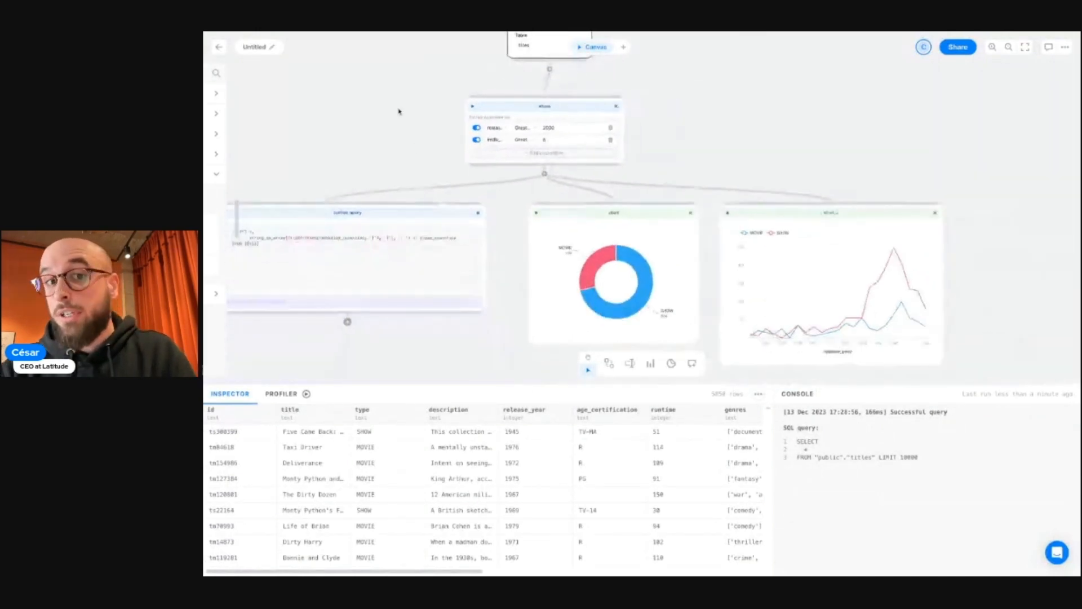
{"action": "scroll", "coordinate": [399, 112], "scroll_direction": "left", "scroll_amount": 1}
{"action": "scroll", "coordinate": [399, 112], "scroll_direction": "up", "scroll_amount": 1}
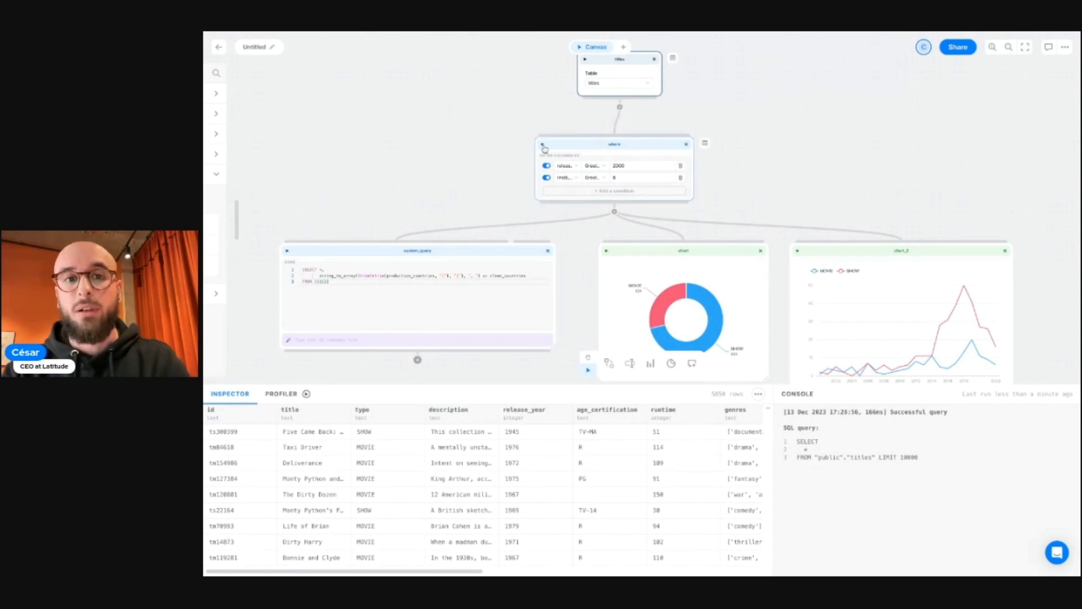
{"action": "scroll", "coordinate": [426, 174], "scroll_direction": "down", "scroll_amount": 2}
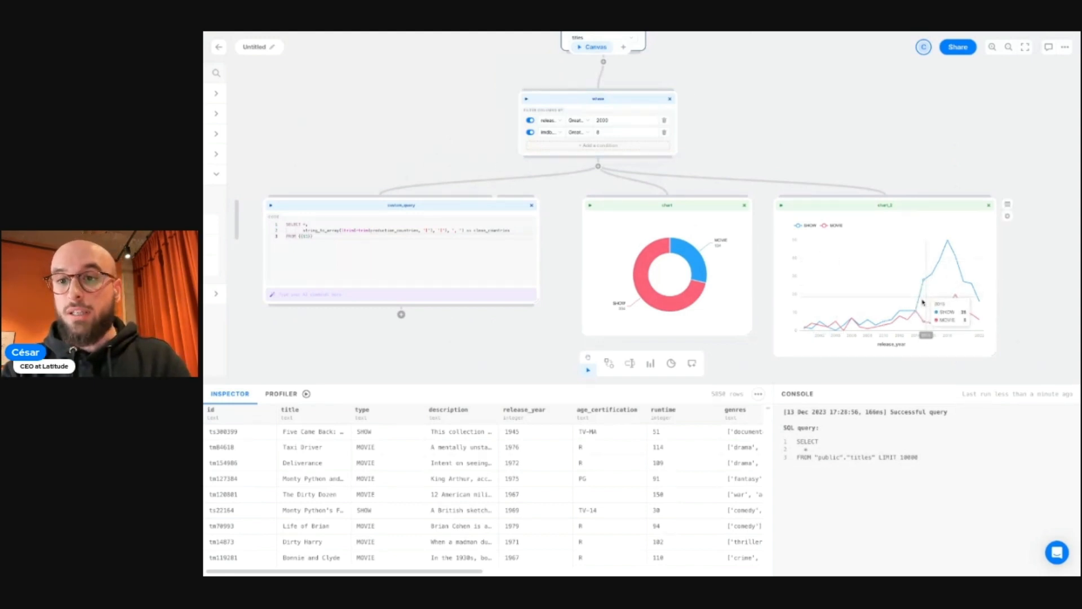
{"action": "mouse_move", "coordinate": [683, 252]}
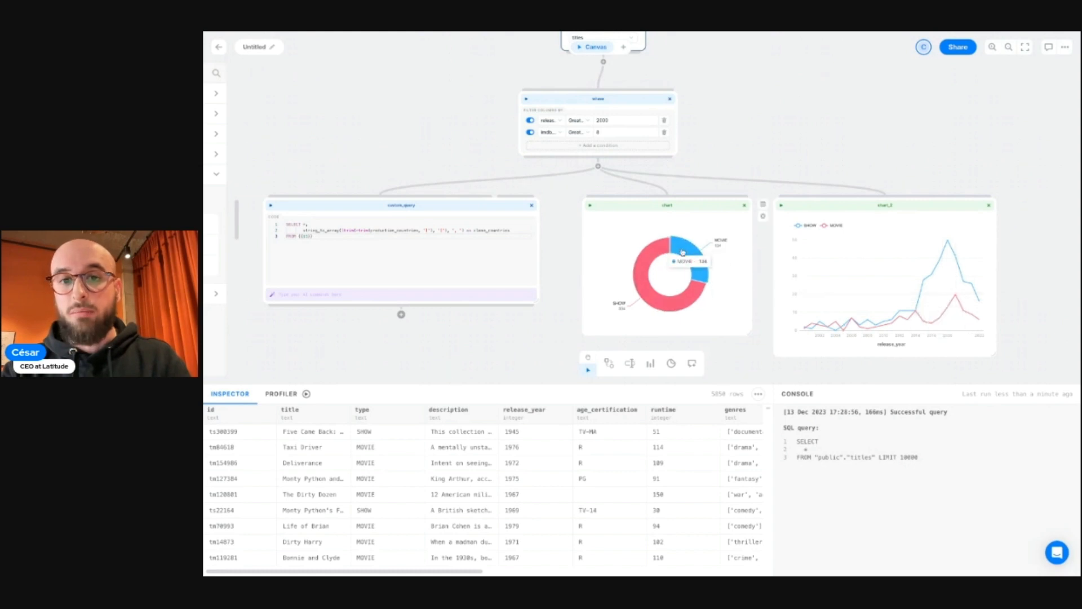
- Show the custom_query block's results and inspect several values in the clean_countries column
{"action": "scroll", "coordinate": [391, 250], "scroll_direction": "left", "scroll_amount": 1}
{"action": "scroll", "coordinate": [390, 251], "scroll_direction": "down", "scroll_amount": 1}
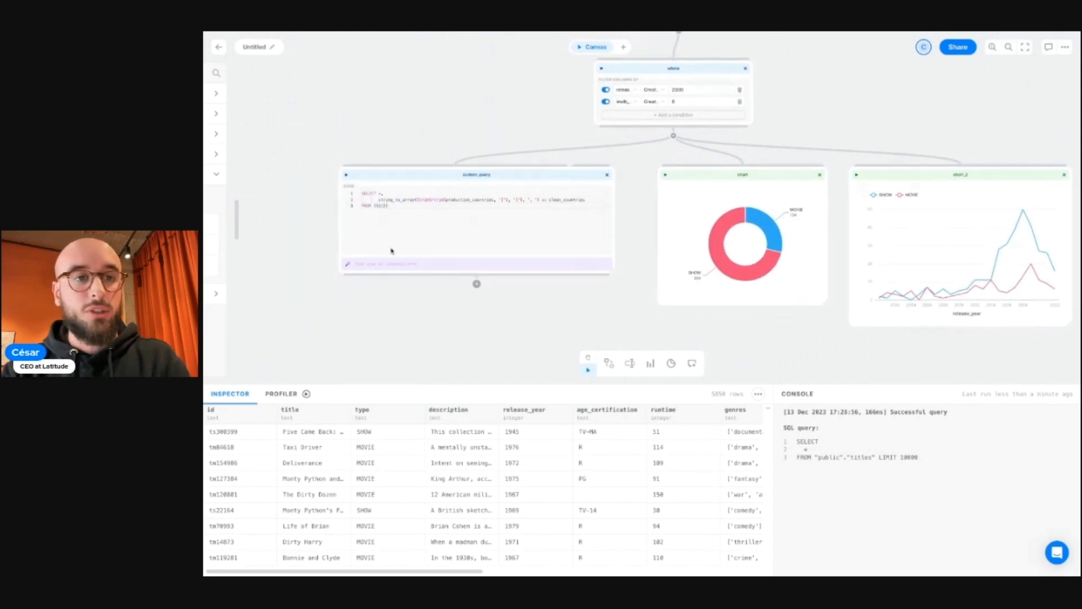
{"action": "left_click", "coordinate": [396, 182]}
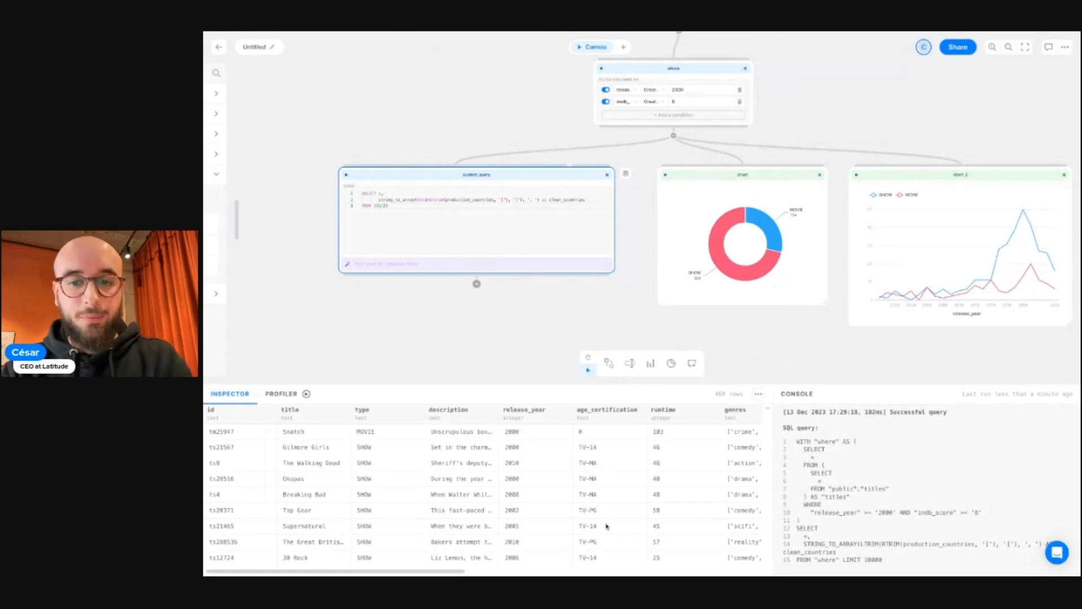
{"action": "scroll", "coordinate": [598, 524], "scroll_direction": "right", "scroll_amount": 5}
{"action": "left_click", "coordinate": [731, 440]}
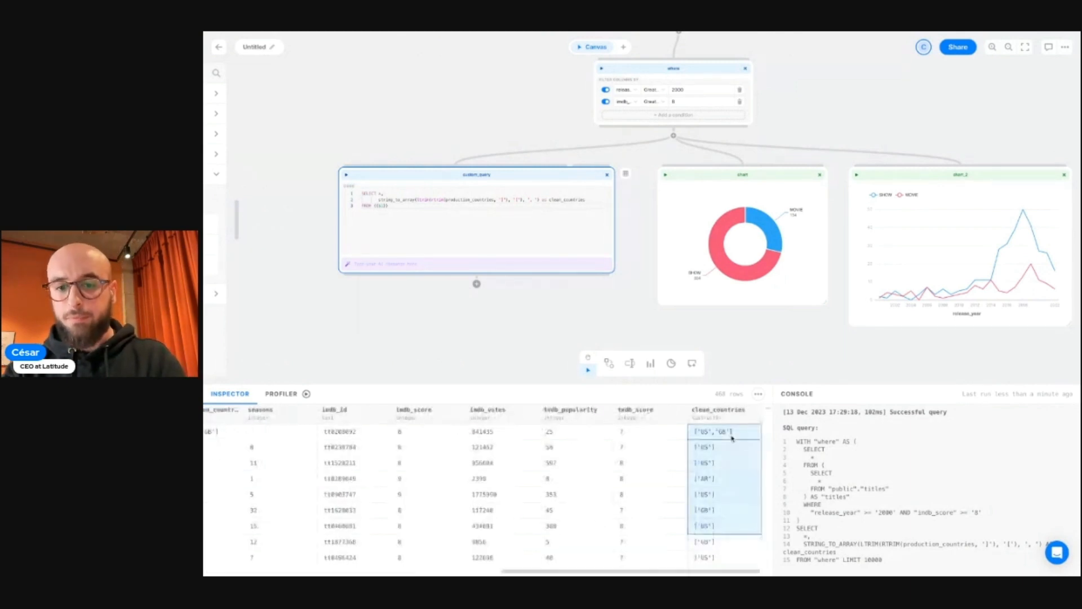
{"action": "left_click", "coordinate": [726, 467]}
{"action": "left_click", "coordinate": [725, 455]}
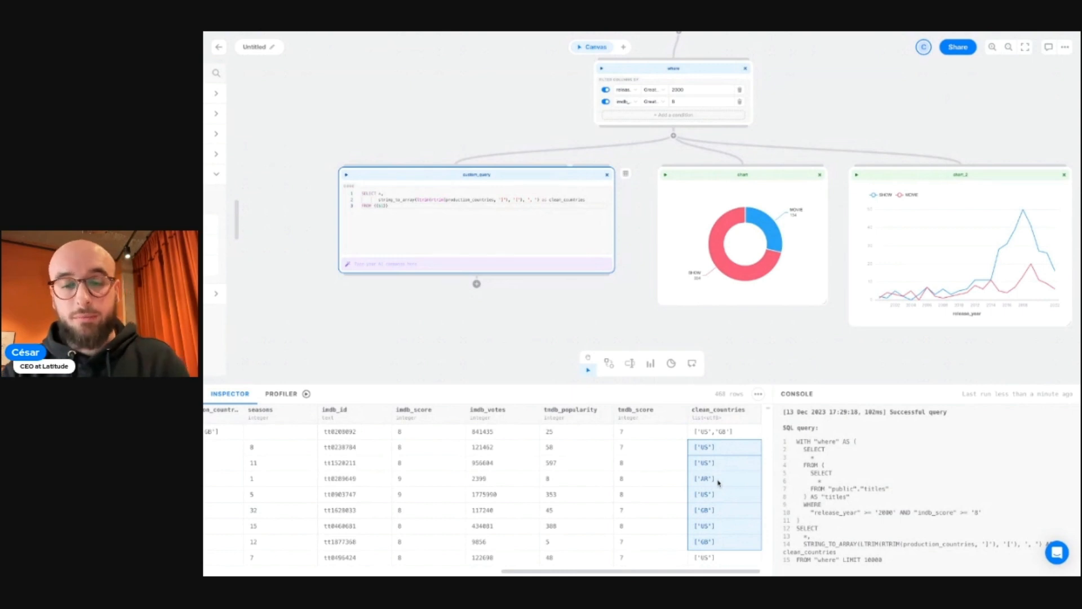
{"action": "left_click", "coordinate": [723, 463]}
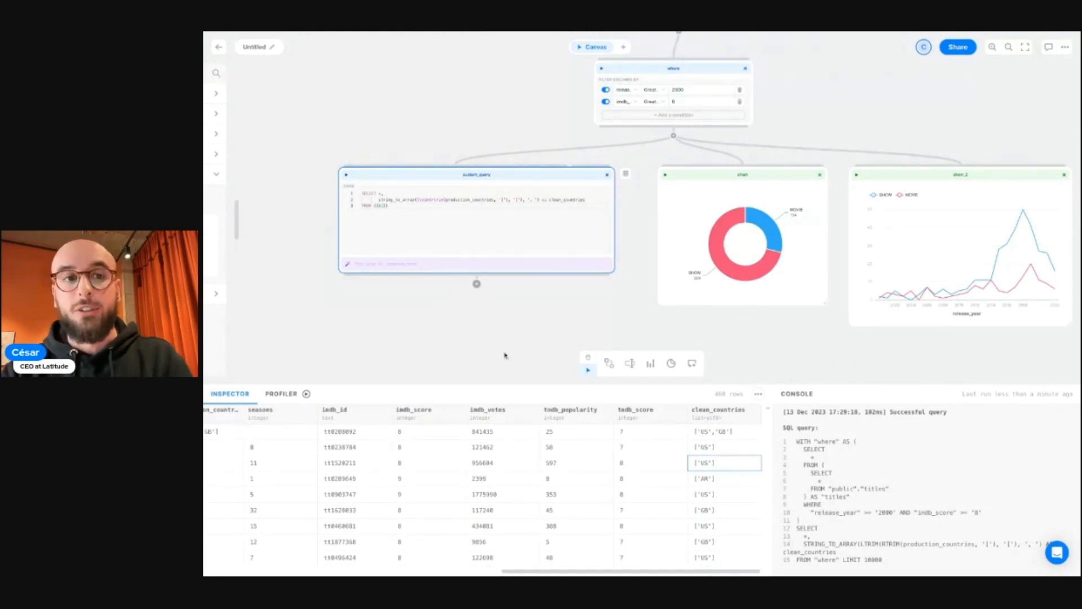
- Add a second custom SQL query block connected to the output of custom_query
{"action": "scroll", "coordinate": [424, 355], "scroll_direction": "down", "scroll_amount": 3}
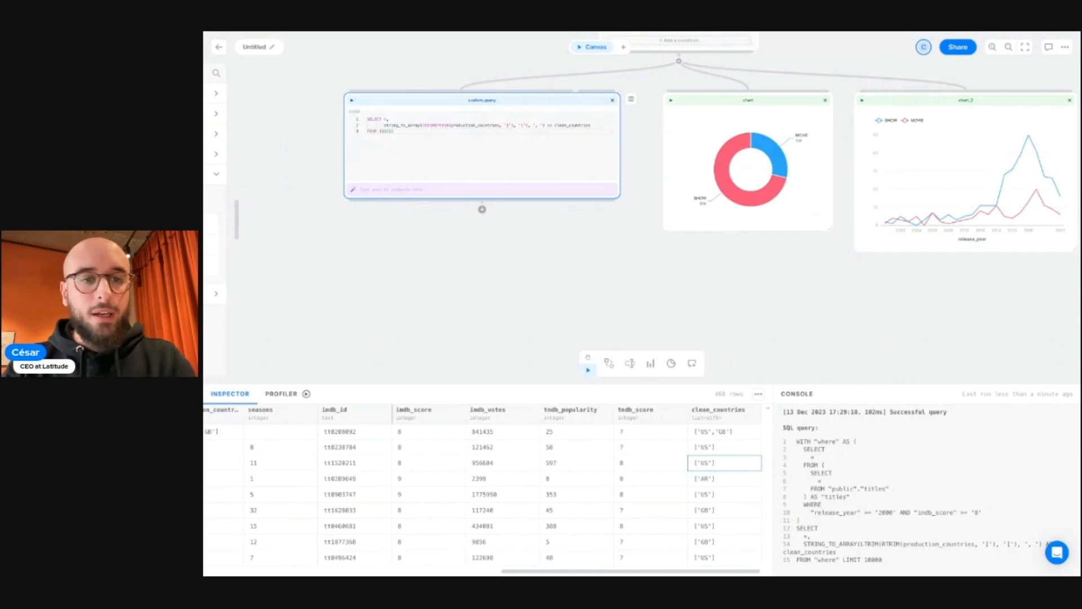
{"action": "scroll", "coordinate": [451, 268], "scroll_direction": "left", "scroll_amount": 3}
{"action": "scroll", "coordinate": [451, 268], "scroll_direction": "down", "scroll_amount": 1}
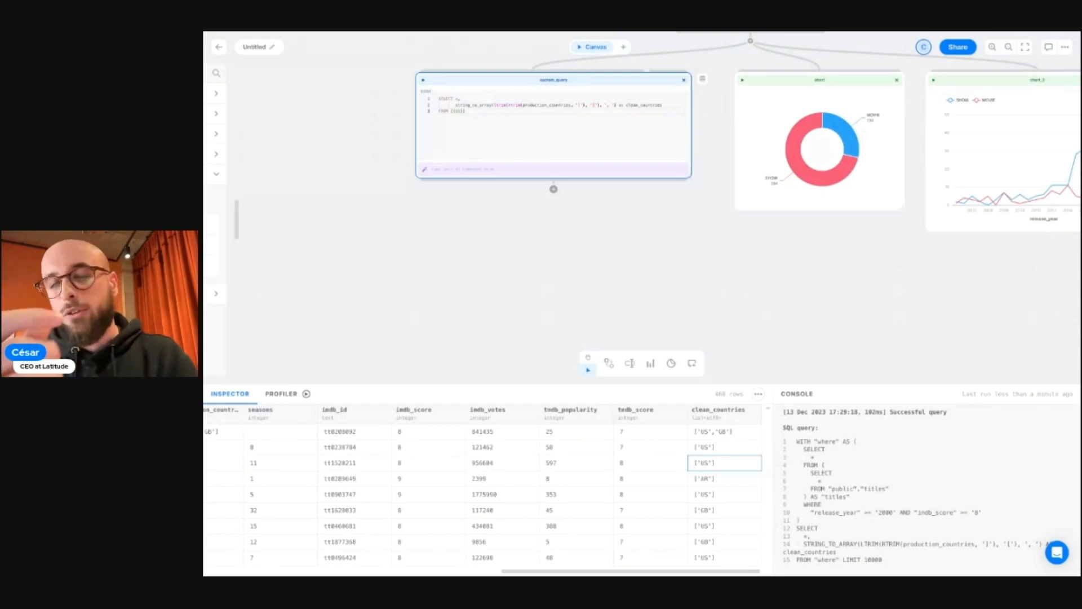
{"action": "left_click", "coordinate": [554, 189]}
{"action": "left_click", "coordinate": [514, 322]}
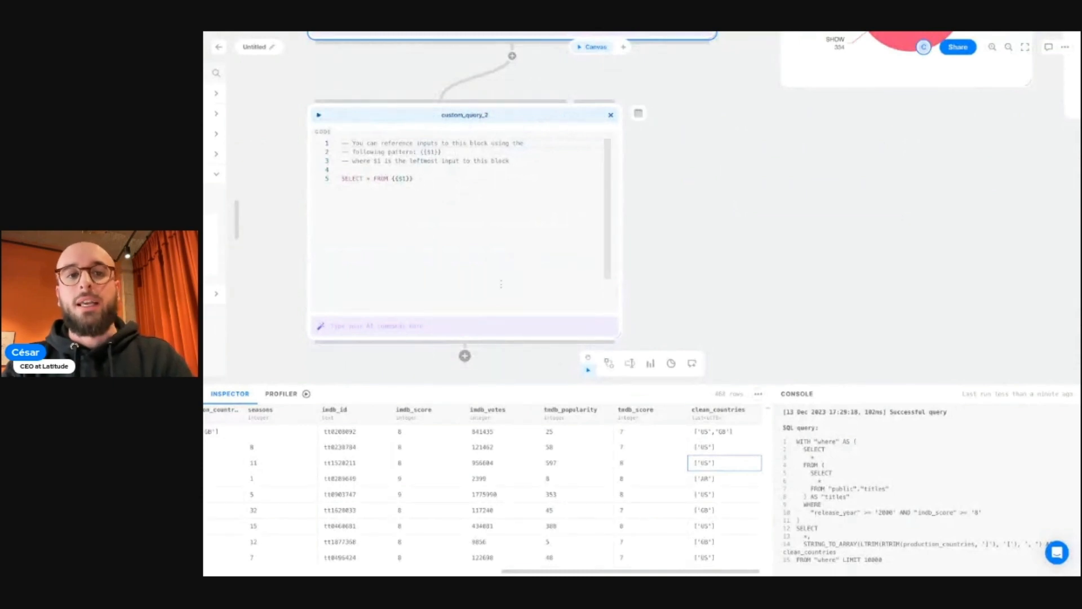
- Replace the default SQL with a query counting titles (title_count) per clean_countries[1] as clean_country, excluding empty values, grouped by 1, ordered by 2 desc, limit 10
{"action": "left_click", "coordinate": [512, 237]}
{"action": "key", "text": "ctrl+a"}
{"action": "type", "text": "select clean_countries[1] as clean_country,        count(*) as title_count from {{$1}} where clean_countries[1] != '' group by 1 order by 2 desc limit 10"}
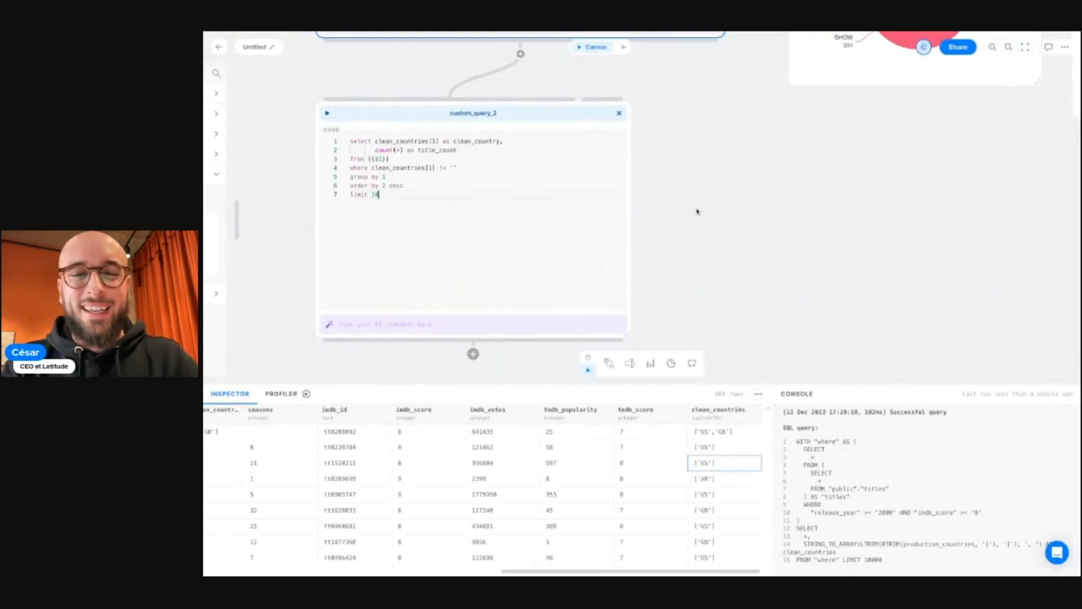
- Shorten the new query block to fit its code and shift it sideways beneath custom_query
{"action": "left_click_drag", "start_coordinate": [646, 328], "coordinate": [647, 249]}
{"action": "left_click_drag", "start_coordinate": [655, 104], "coordinate": [577, 105]}
{"action": "scroll", "coordinate": [317, 292], "scroll_direction": "up", "scroll_amount": 1}
{"action": "scroll", "coordinate": [316, 292], "scroll_direction": "left", "scroll_amount": 1}
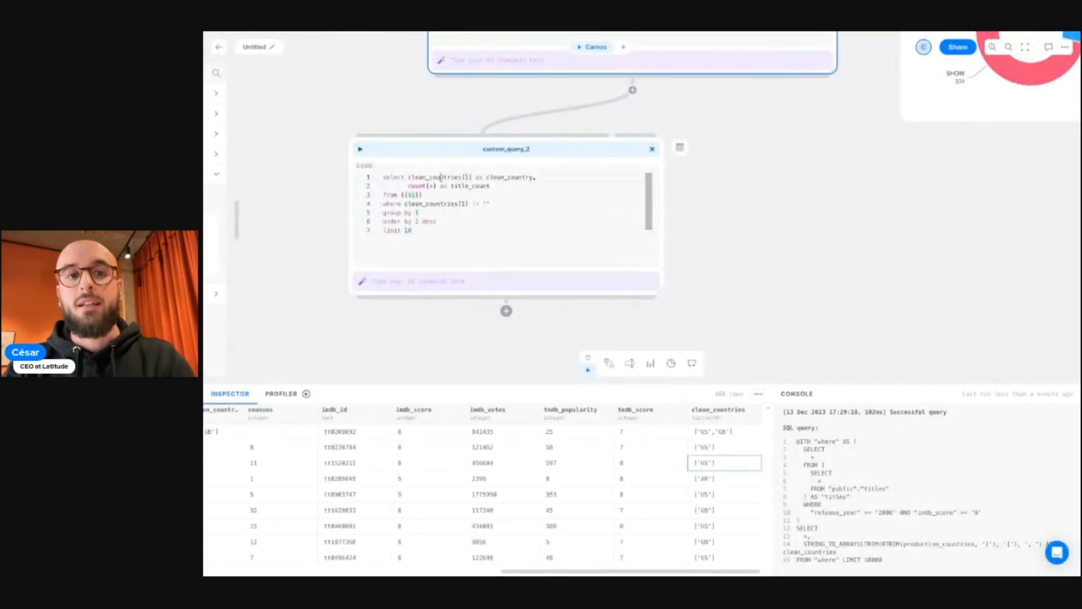
- Review the clean_countries, clean_country and title_count terms and the ordering line in the new query
{"action": "double_click", "coordinate": [442, 177]}
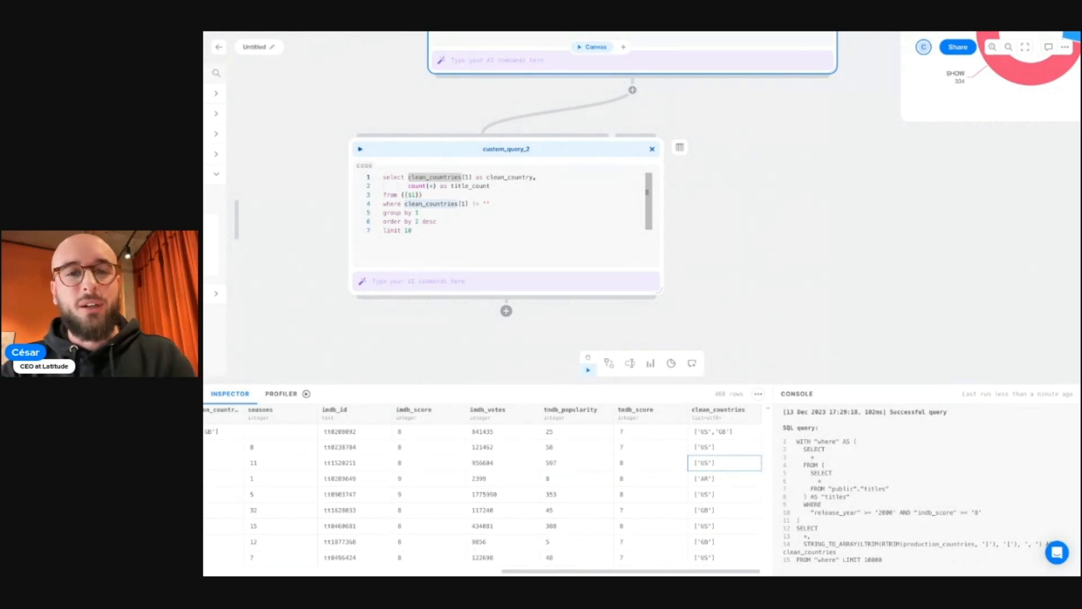
{"action": "left_click_drag", "start_coordinate": [487, 177], "coordinate": [533, 177]}
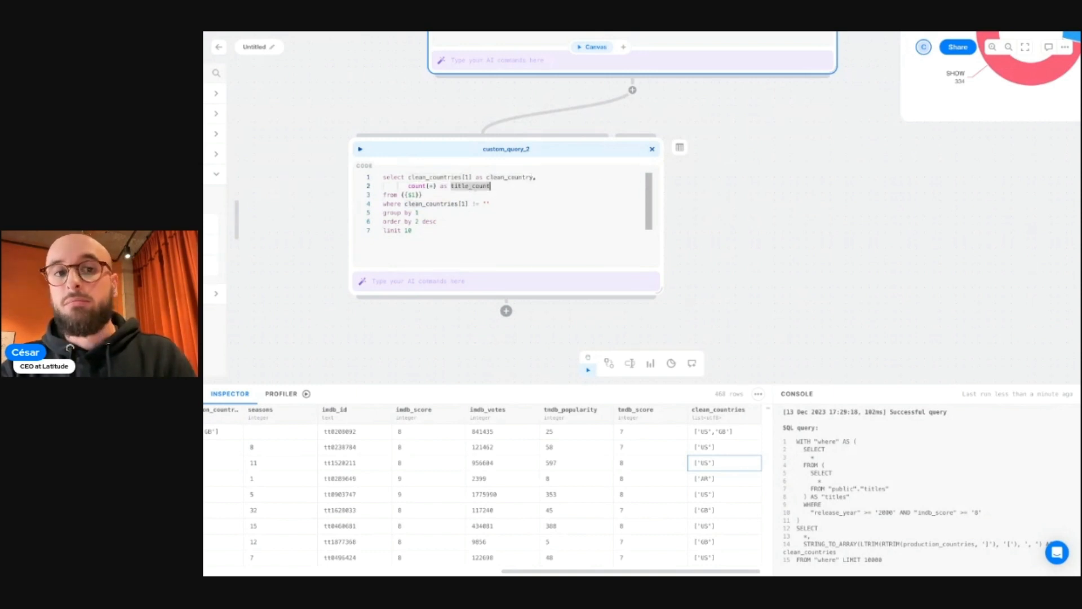
{"action": "left_click", "coordinate": [544, 224]}
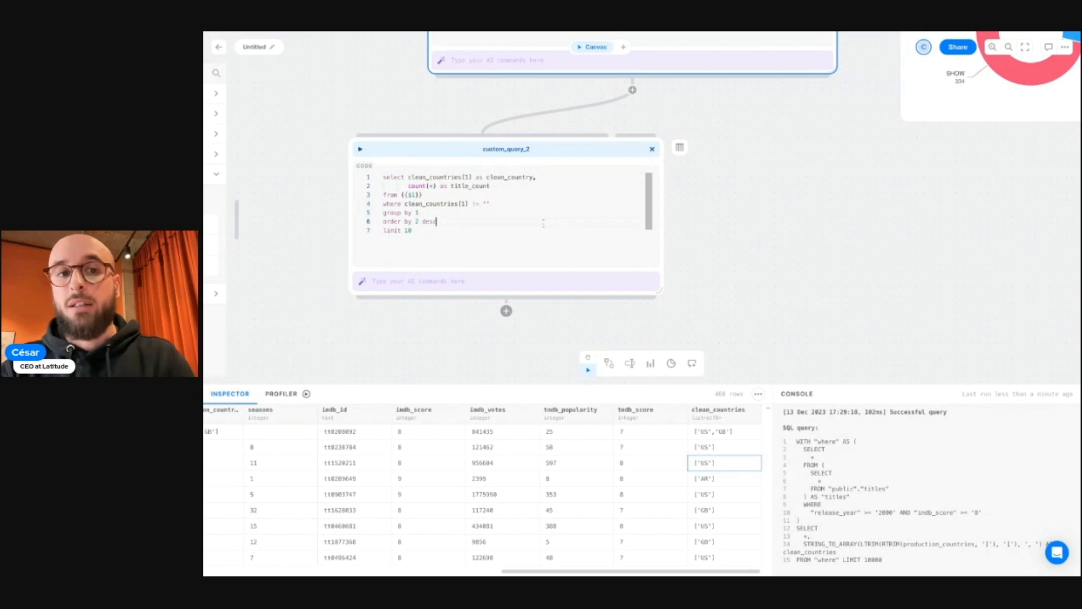
- Run the custom_query_2 block and display its result table in the inspector
{"action": "left_click", "coordinate": [408, 231]}
{"action": "left_click", "coordinate": [429, 235]}
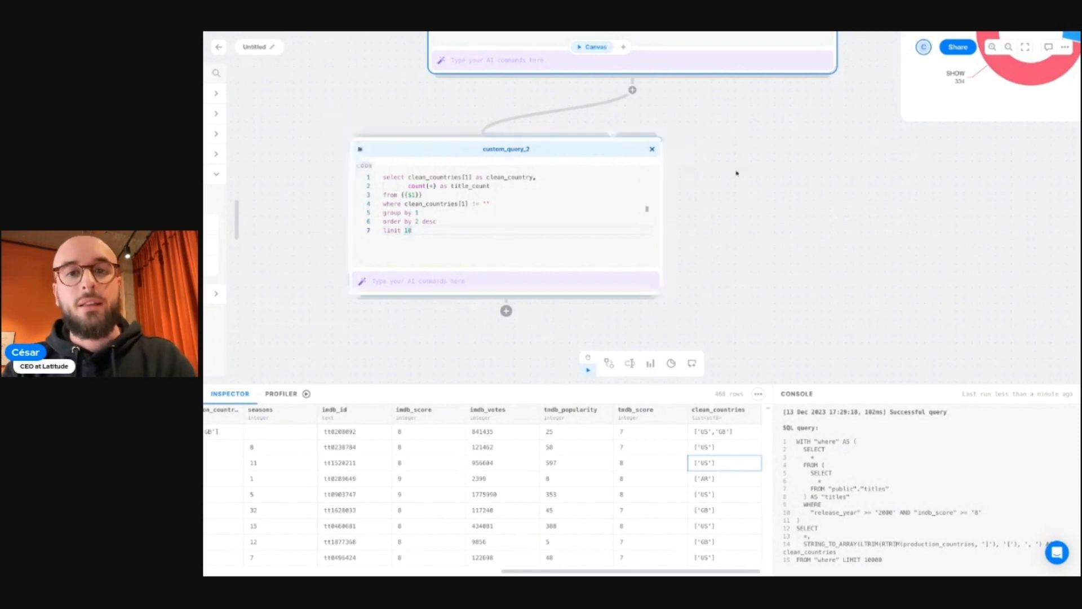
{"action": "left_click", "coordinate": [680, 148]}
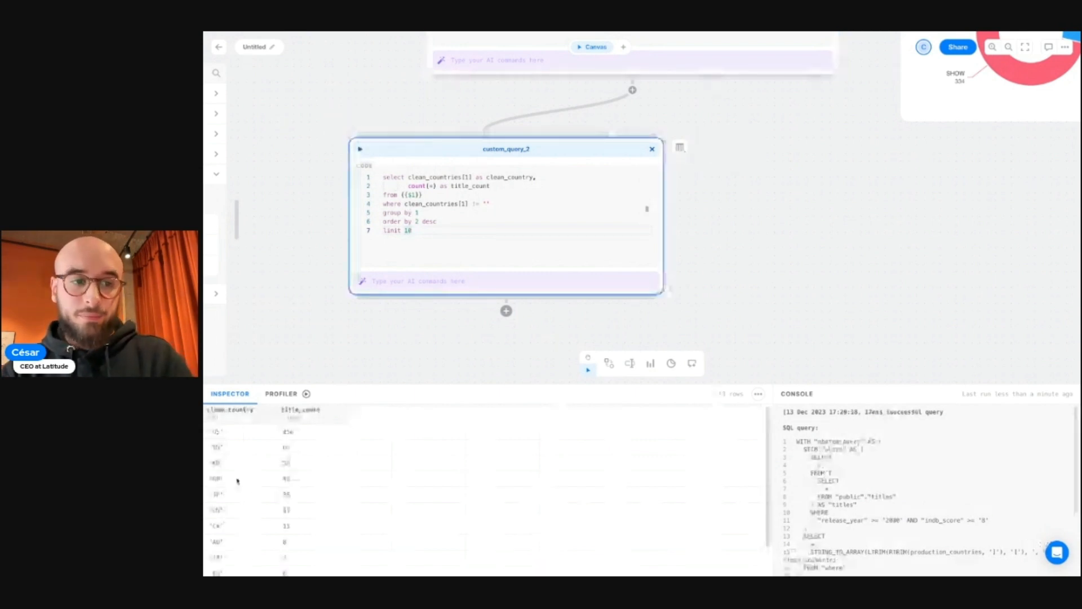
- Examine the clean_country and title_count values in the result rows of custom_query_2
{"action": "left_click_drag", "start_coordinate": [244, 434], "coordinate": [243, 510]}
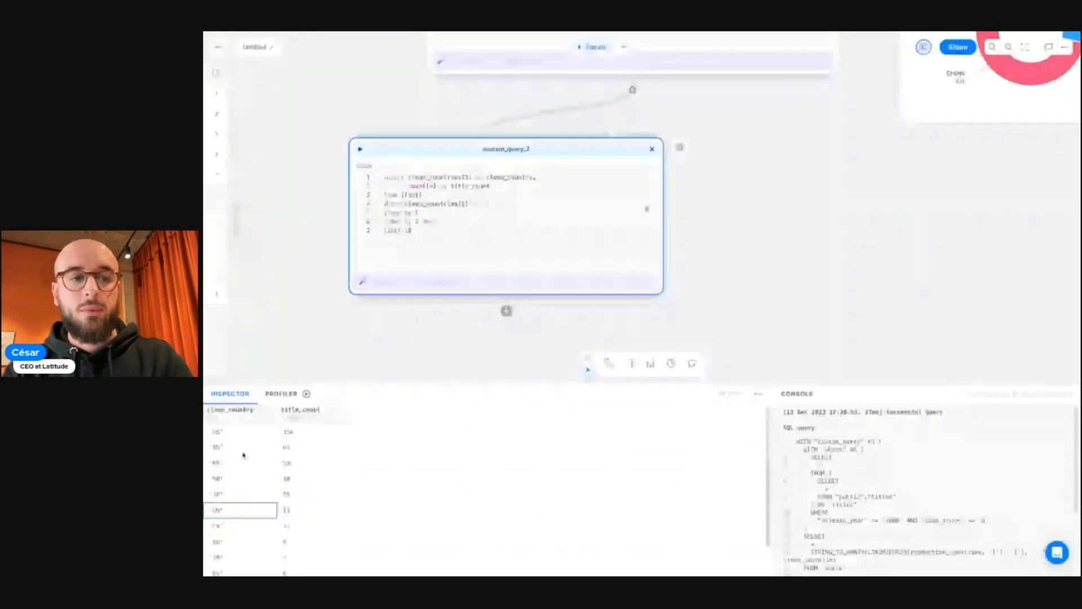
{"action": "left_click", "coordinate": [246, 438]}
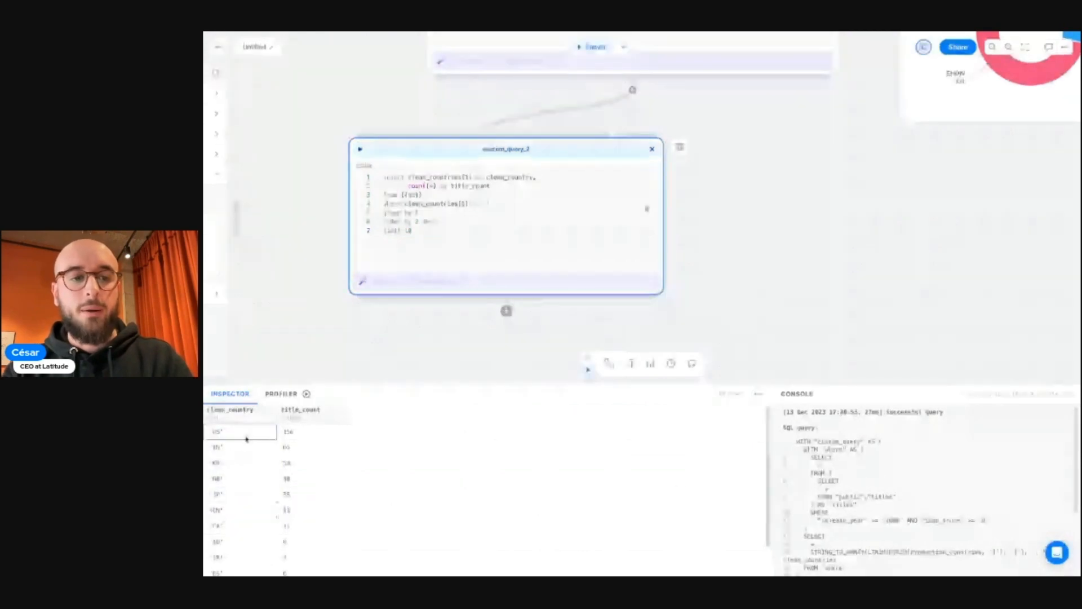
{"action": "left_click", "coordinate": [297, 436]}
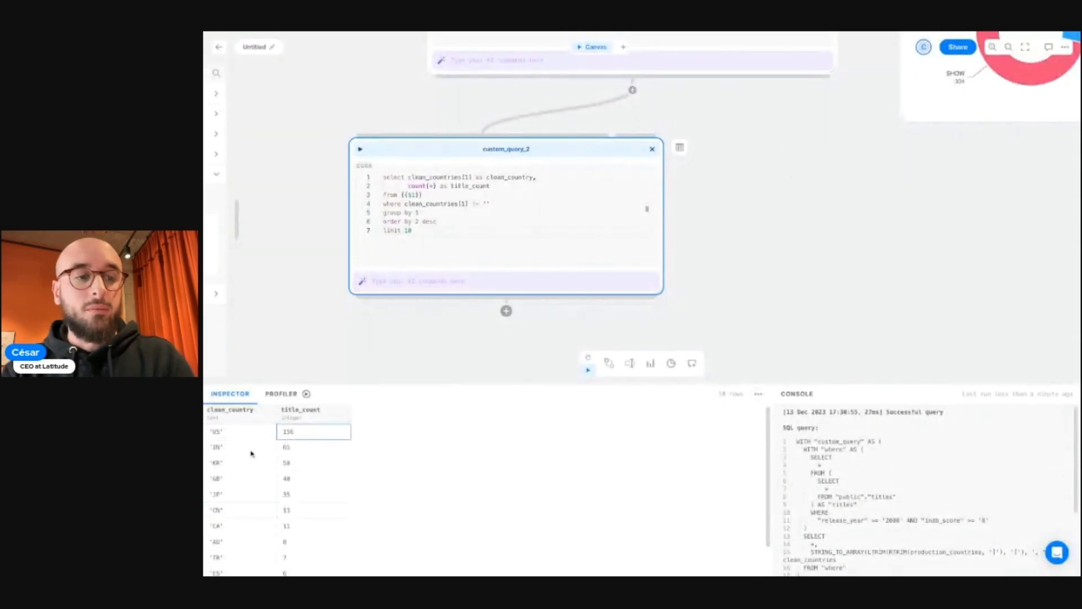
{"action": "left_click", "coordinate": [250, 453]}
{"action": "left_click", "coordinate": [249, 465]}
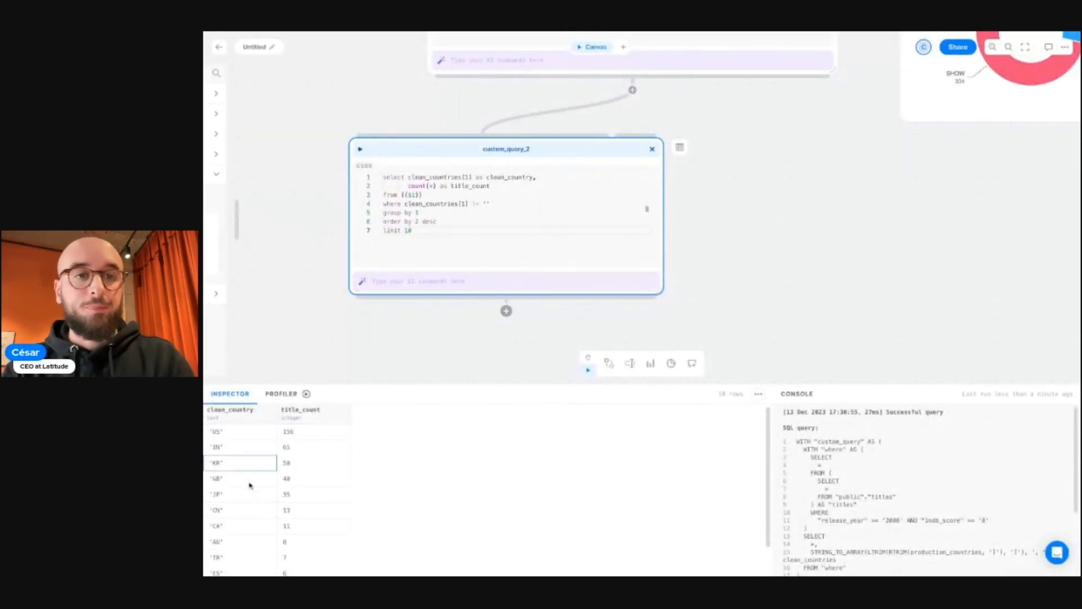
{"action": "left_click", "coordinate": [249, 484]}
{"action": "left_click", "coordinate": [250, 498]}
{"action": "left_click", "coordinate": [248, 526]}
{"action": "left_click", "coordinate": [241, 446]}
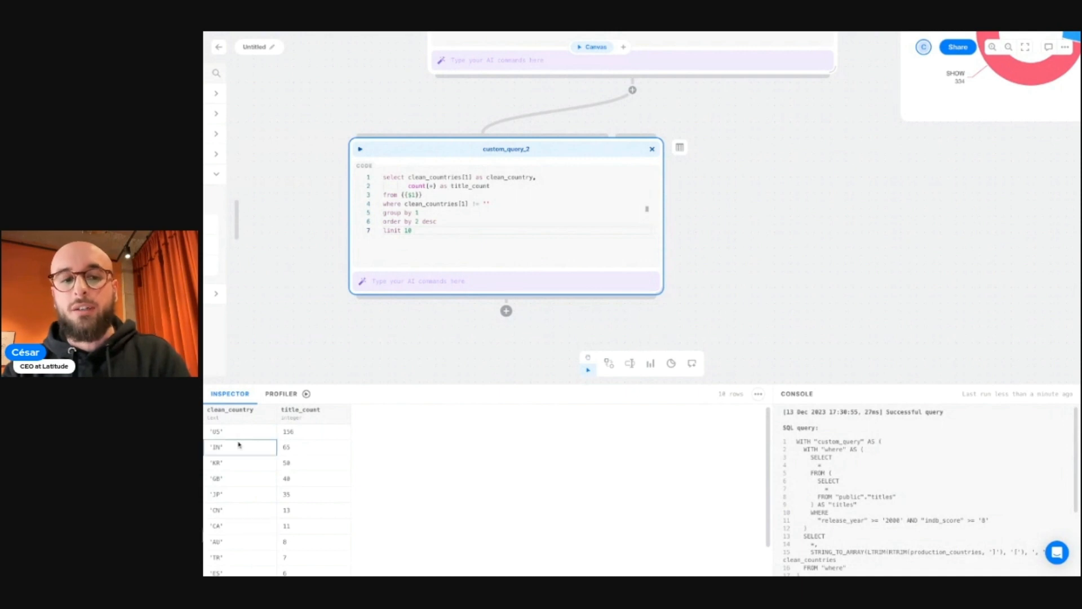
{"action": "left_click", "coordinate": [283, 509]}
- Add a bar chart block connected to the output of custom_query_2
{"action": "scroll", "coordinate": [321, 265], "scroll_direction": "down", "scroll_amount": 3}
{"action": "scroll", "coordinate": [321, 265], "scroll_direction": "left", "scroll_amount": 2}
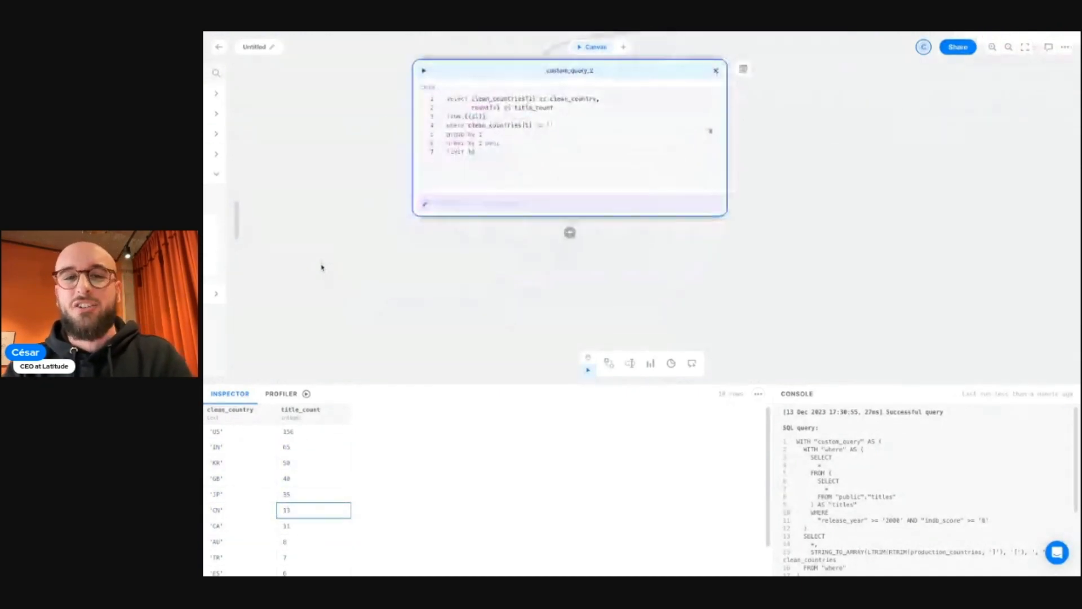
{"action": "left_click", "coordinate": [570, 233]}
{"action": "scroll", "coordinate": [538, 358], "scroll_direction": "down", "scroll_amount": 8}
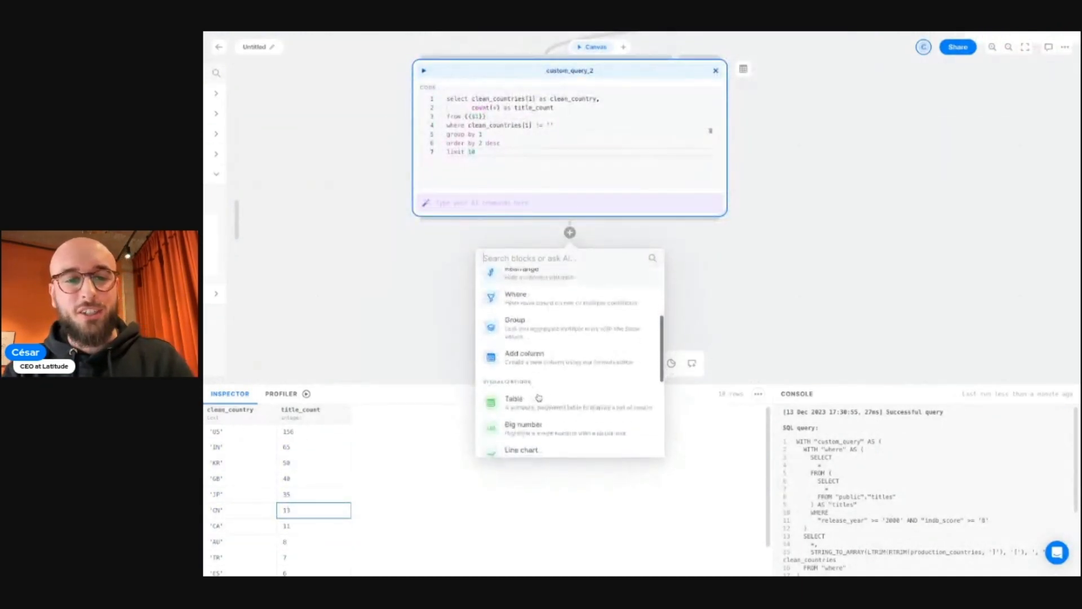
{"action": "left_click", "coordinate": [538, 358]}
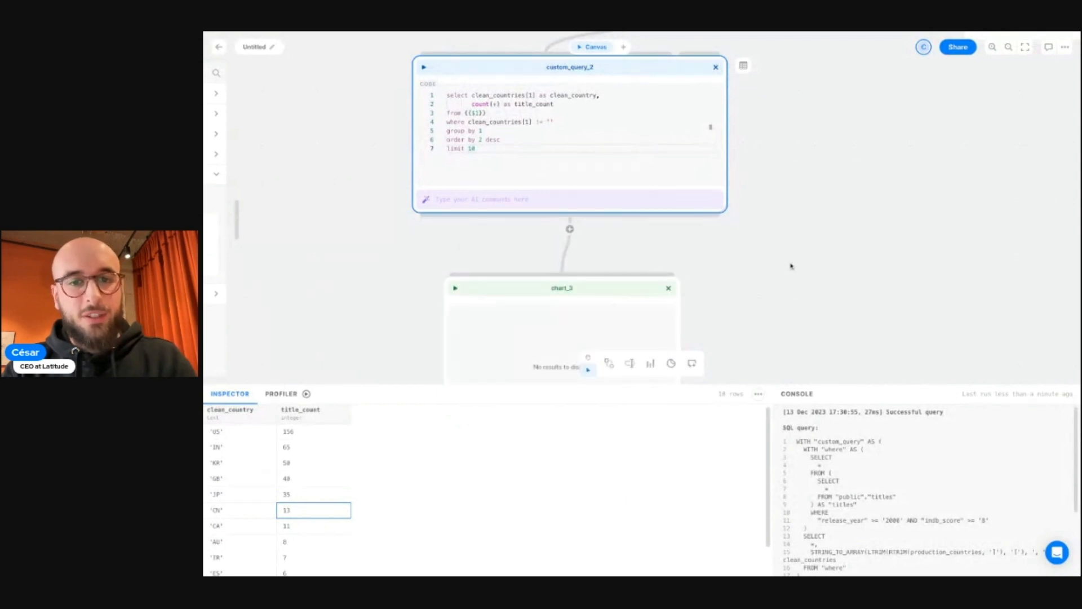
- Configure the new chart with clean_country as the dimension and the sum of title_count as the metric
{"action": "left_click", "coordinate": [579, 189]}
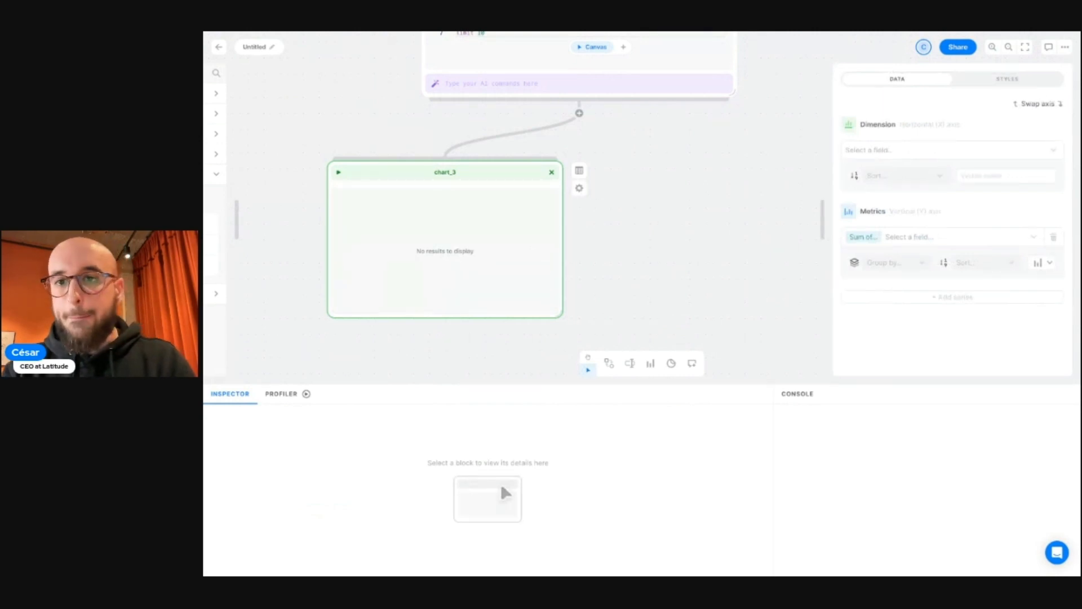
{"action": "left_click", "coordinate": [934, 151]}
{"action": "left_click", "coordinate": [898, 192]}
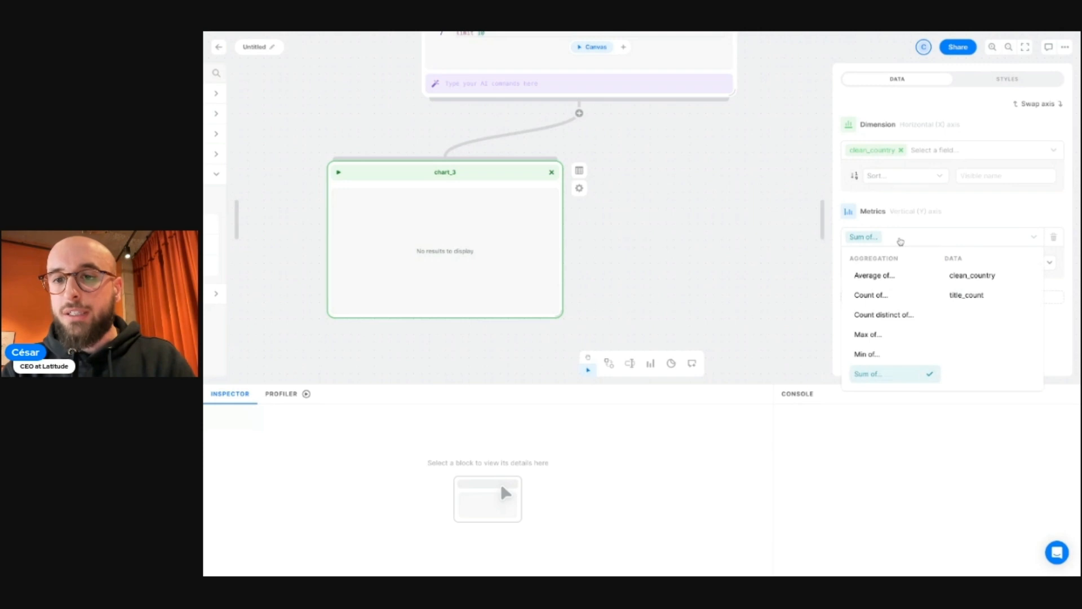
{"action": "left_click", "coordinate": [989, 297]}
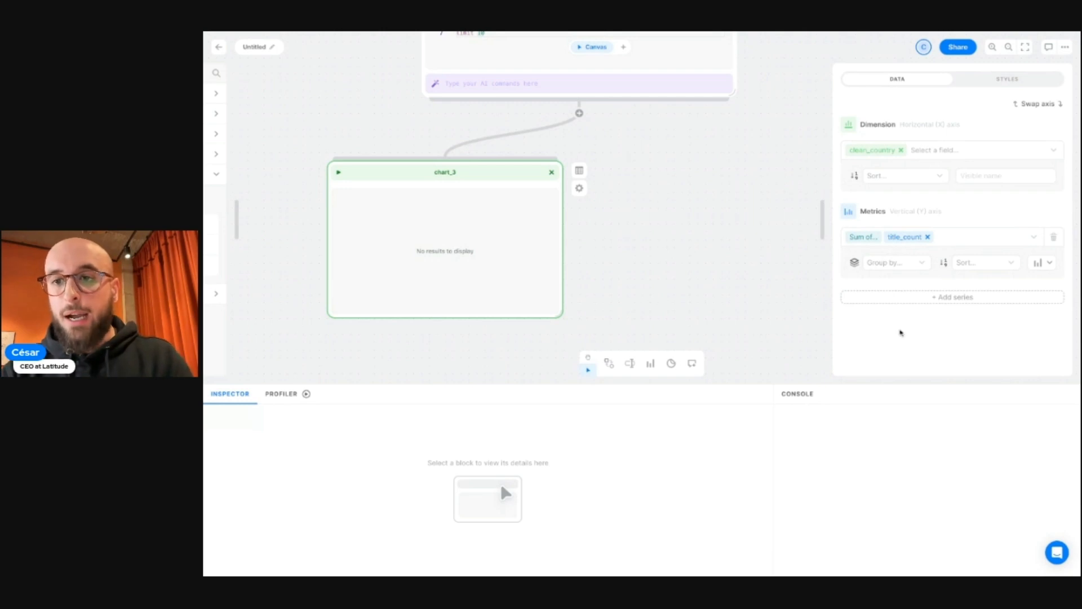
- Sort the title_count metric as Ascendent and run the chart
{"action": "left_click", "coordinate": [979, 266]}
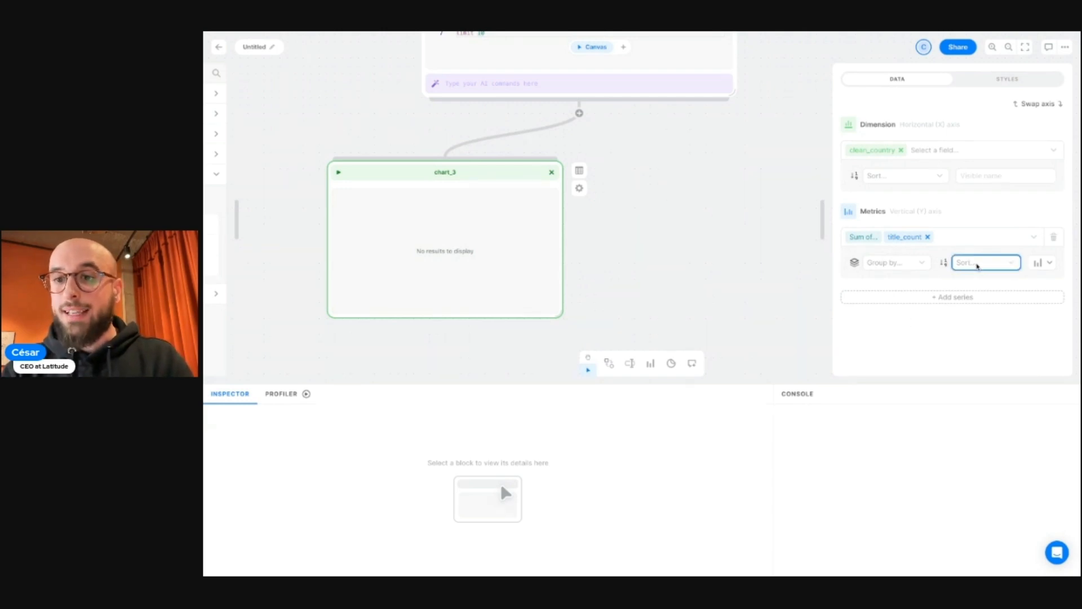
{"action": "left_click", "coordinate": [976, 279]}
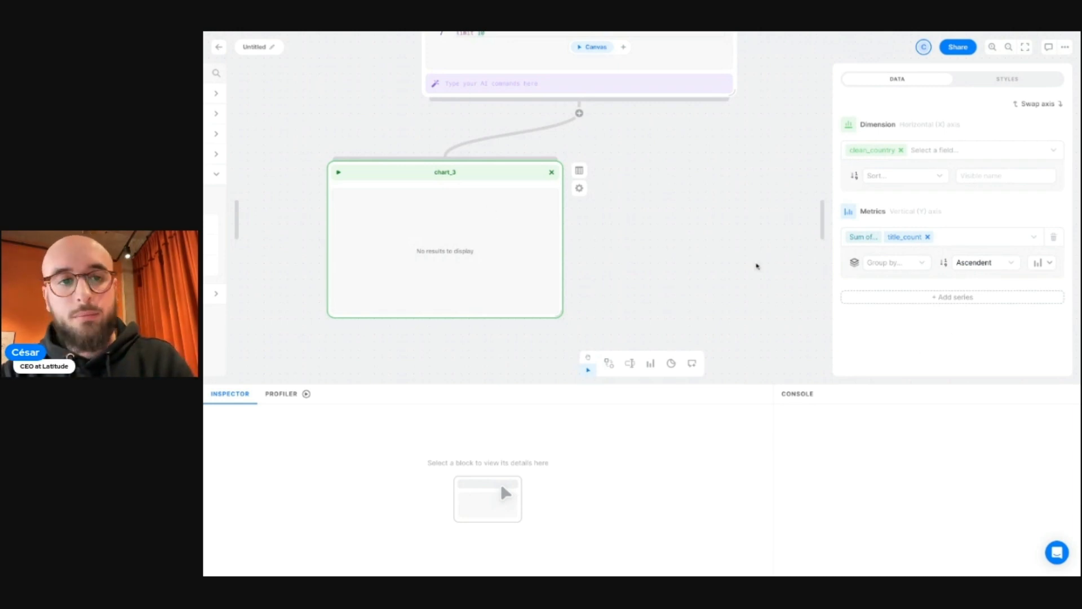
{"action": "left_click", "coordinate": [338, 172]}
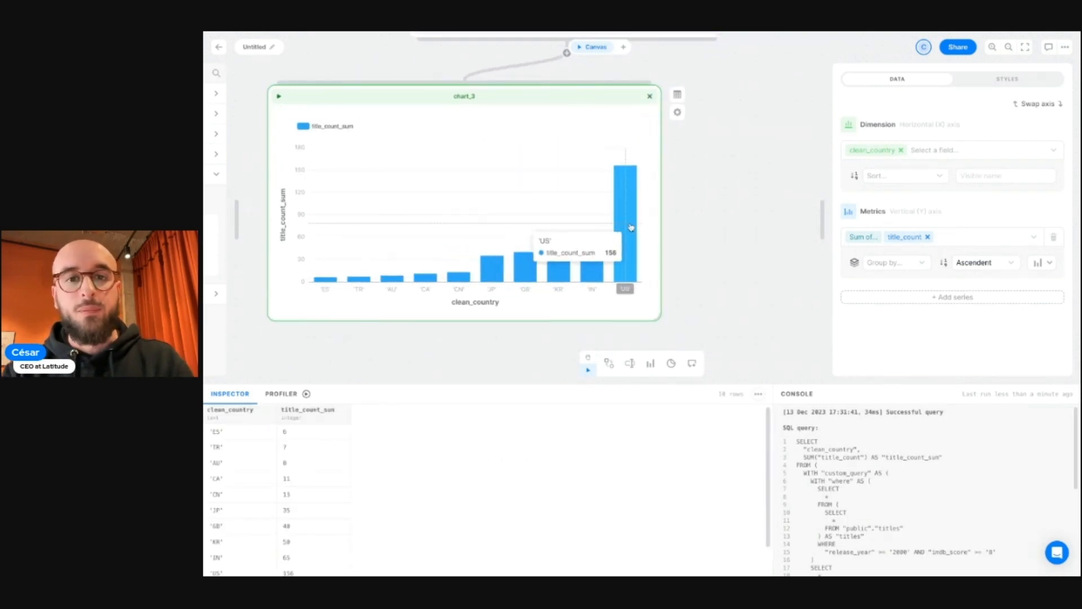
- Set the title_count metric's sort order to Descendent and run the chart again
{"action": "left_click", "coordinate": [987, 264]}
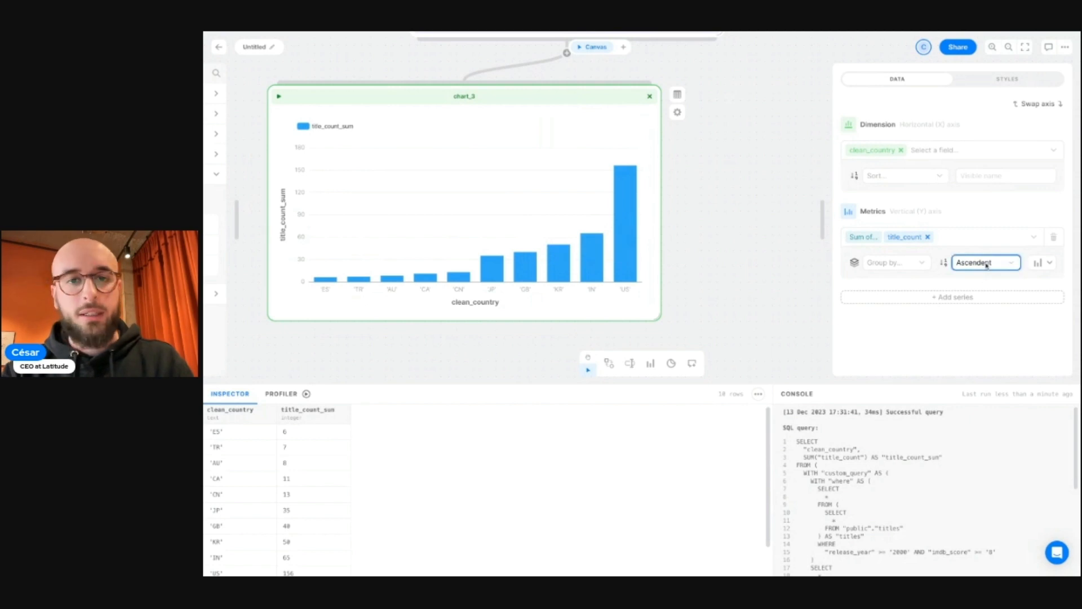
{"action": "left_click", "coordinate": [985, 277]}
{"action": "left_click", "coordinate": [278, 96]}
{"action": "scroll", "coordinate": [730, 232], "scroll_direction": "left", "scroll_amount": 1}
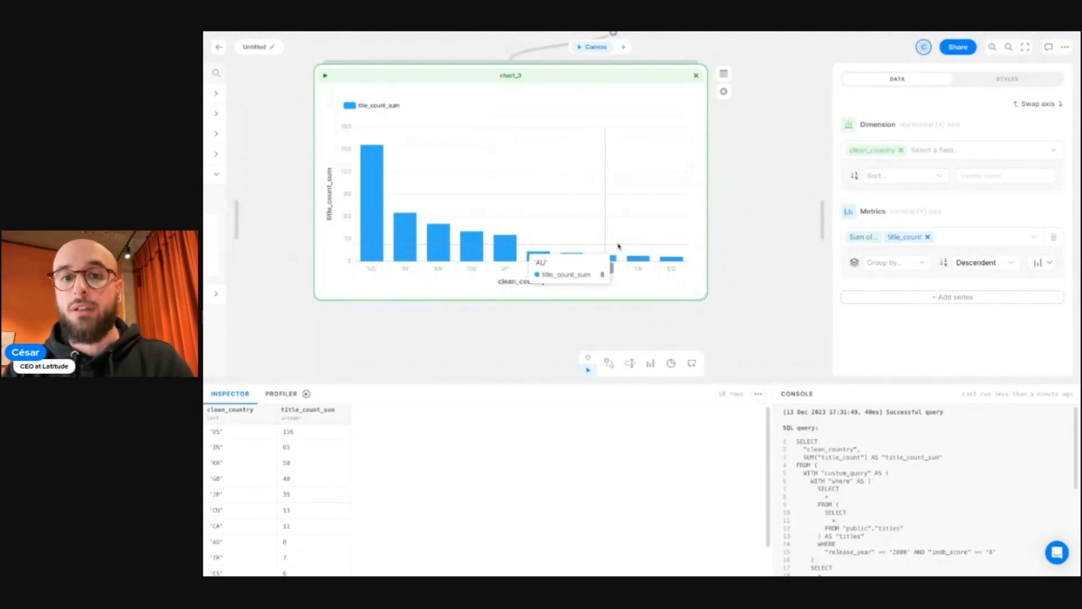
- Review the country bar chart, the two custom queries, and the donut and line charts across the canvas
{"action": "scroll", "coordinate": [761, 225], "scroll_direction": "down", "scroll_amount": 1}
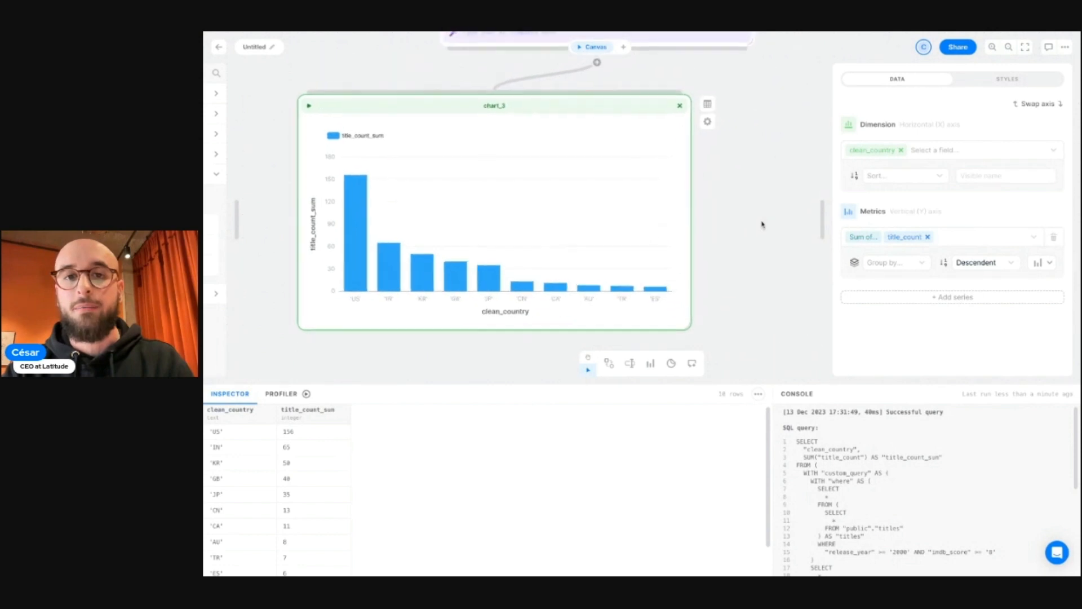
{"action": "scroll", "coordinate": [762, 228], "scroll_direction": "down", "scroll_amount": 2}
{"action": "scroll", "coordinate": [763, 229], "scroll_direction": "right", "scroll_amount": 2}
{"action": "scroll", "coordinate": [762, 228], "scroll_direction": "up", "scroll_amount": 1}
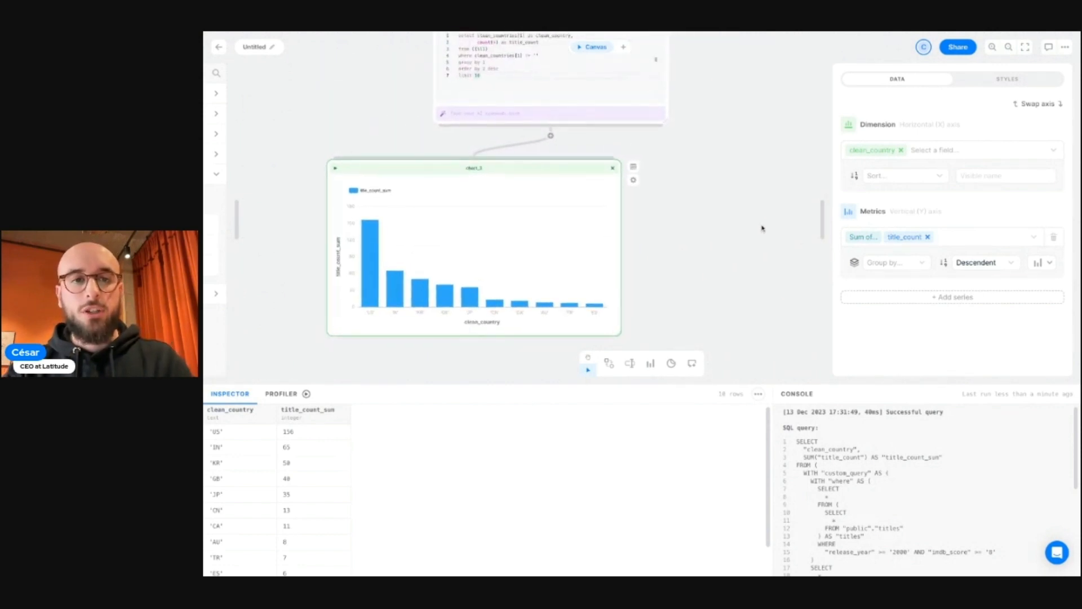
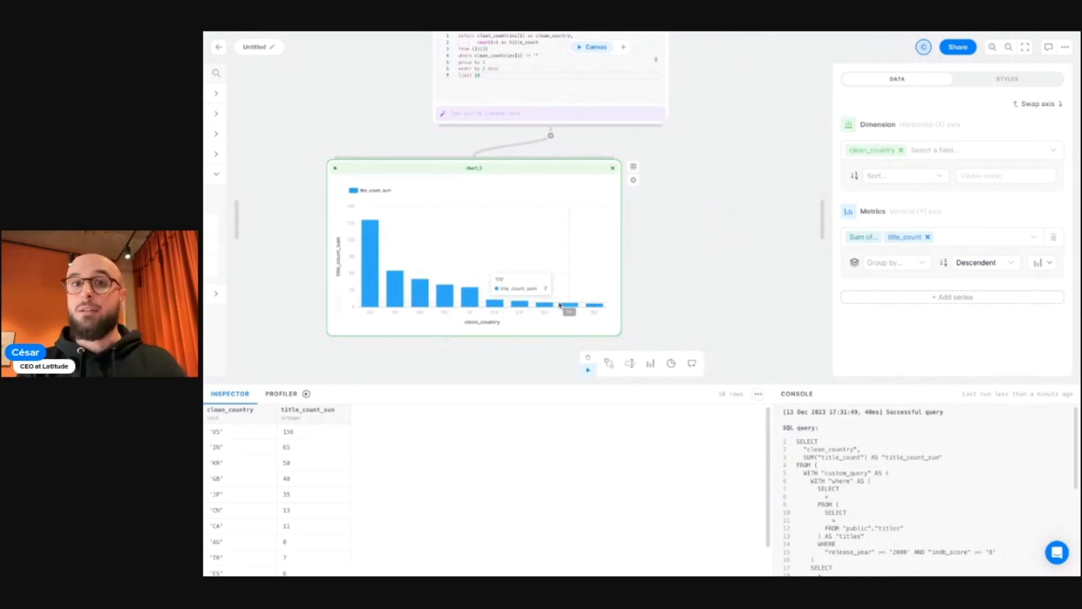
{"action": "scroll", "coordinate": [756, 148], "scroll_direction": "up", "scroll_amount": 5}
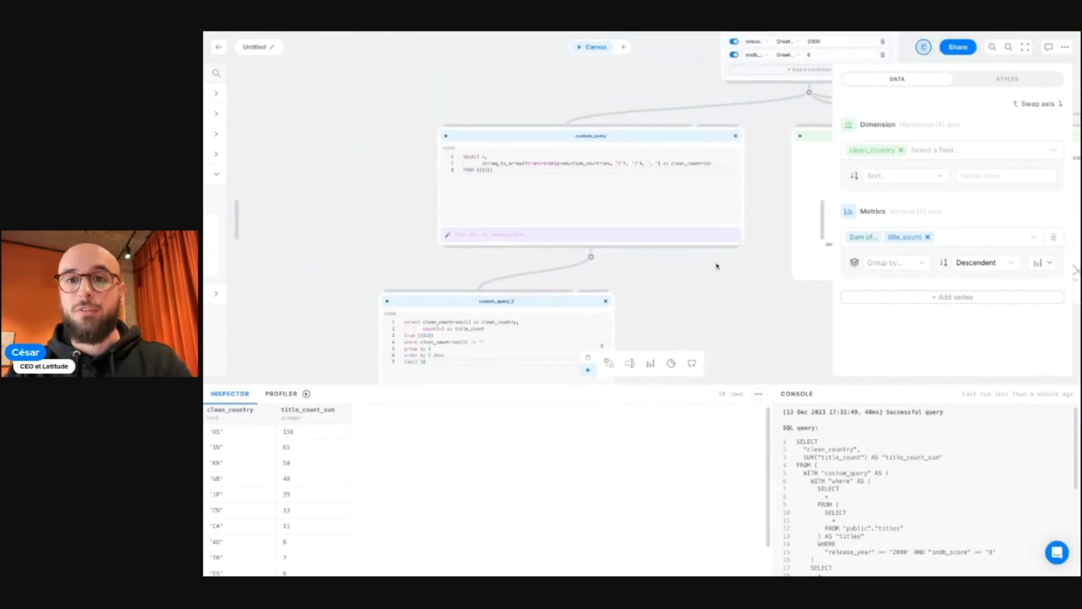
{"action": "scroll", "coordinate": [715, 266], "scroll_direction": "right", "scroll_amount": 4}
{"action": "scroll", "coordinate": [725, 257], "scroll_direction": "right", "scroll_amount": 4}
{"action": "scroll", "coordinate": [725, 257], "scroll_direction": "down", "scroll_amount": 1}
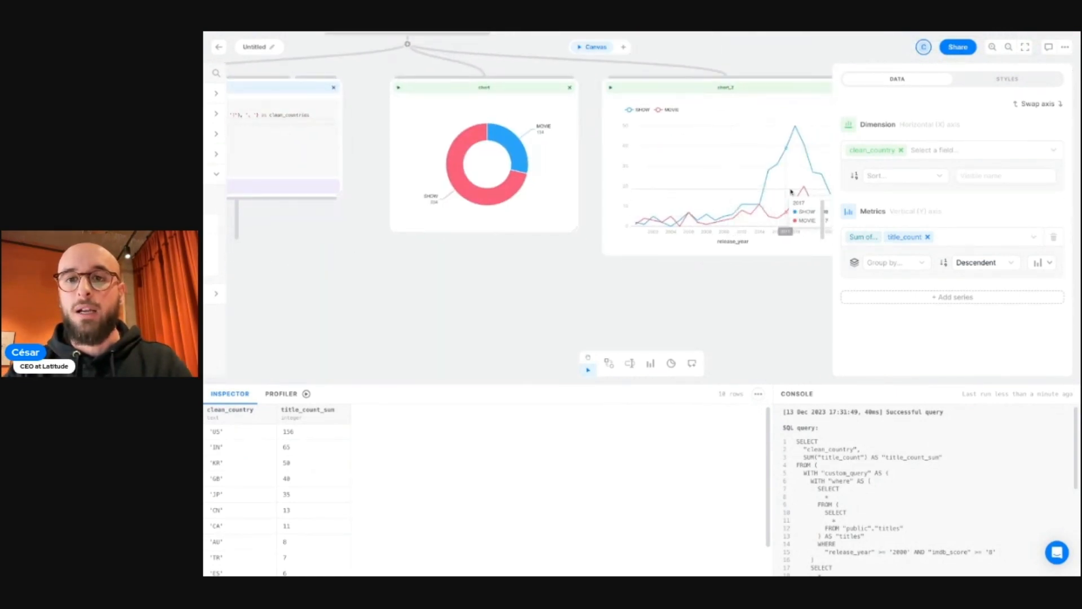
{"action": "scroll", "coordinate": [500, 301], "scroll_direction": "left", "scroll_amount": 4}
{"action": "scroll", "coordinate": [499, 301], "scroll_direction": "down", "scroll_amount": 2}
{"action": "scroll", "coordinate": [499, 301], "scroll_direction": "left", "scroll_amount": 4}
{"action": "scroll", "coordinate": [499, 301], "scroll_direction": "down", "scroll_amount": 1}
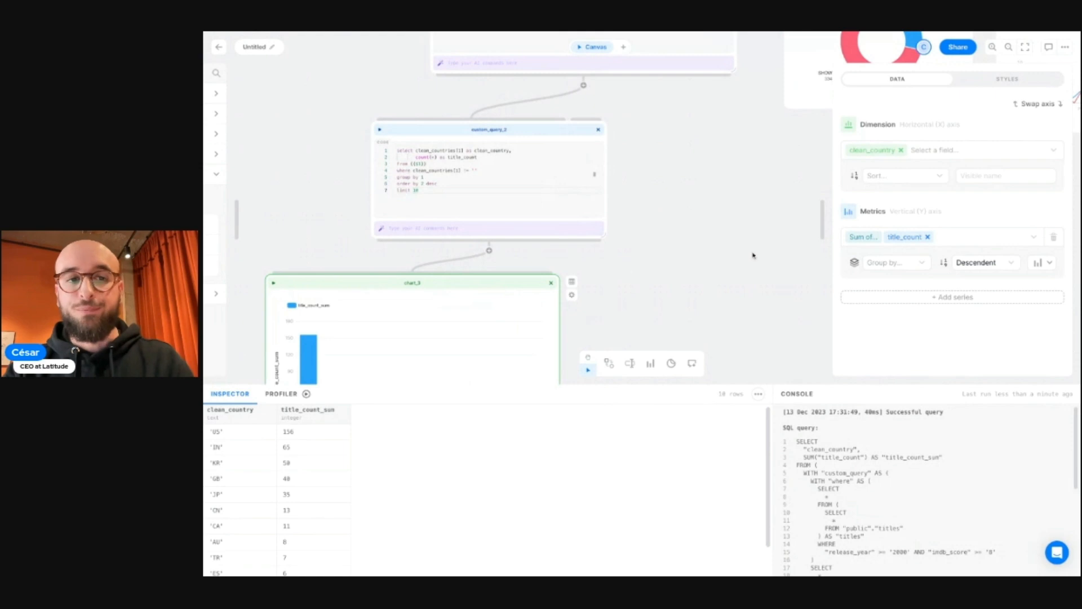
{"action": "scroll", "coordinate": [753, 255], "scroll_direction": "left", "scroll_amount": 2}
{"action": "scroll", "coordinate": [753, 255], "scroll_direction": "down", "scroll_amount": 1}
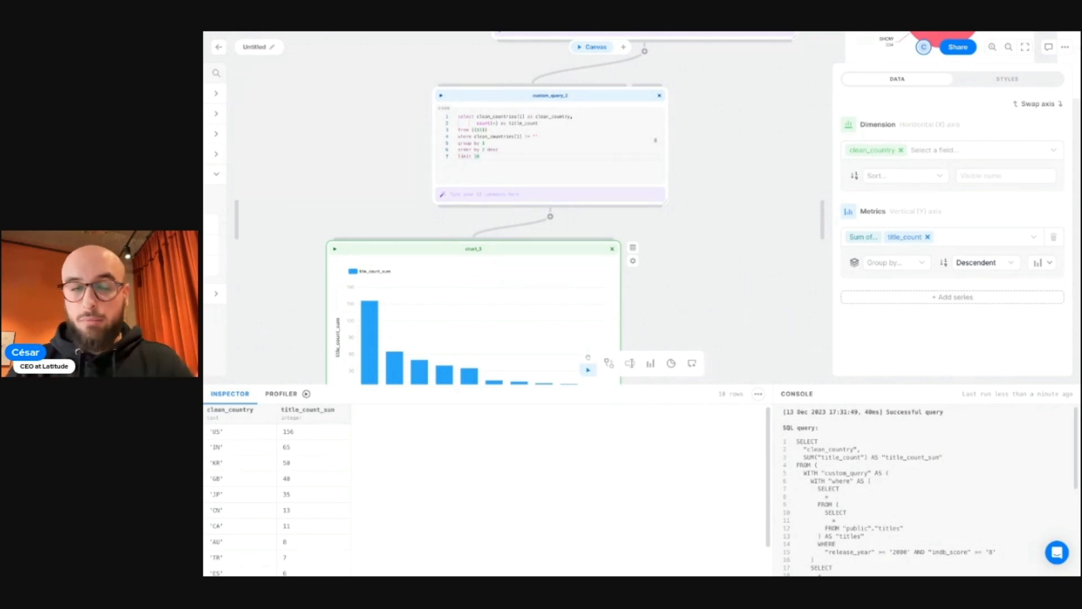
{"action": "left_click", "coordinate": [771, 246]}
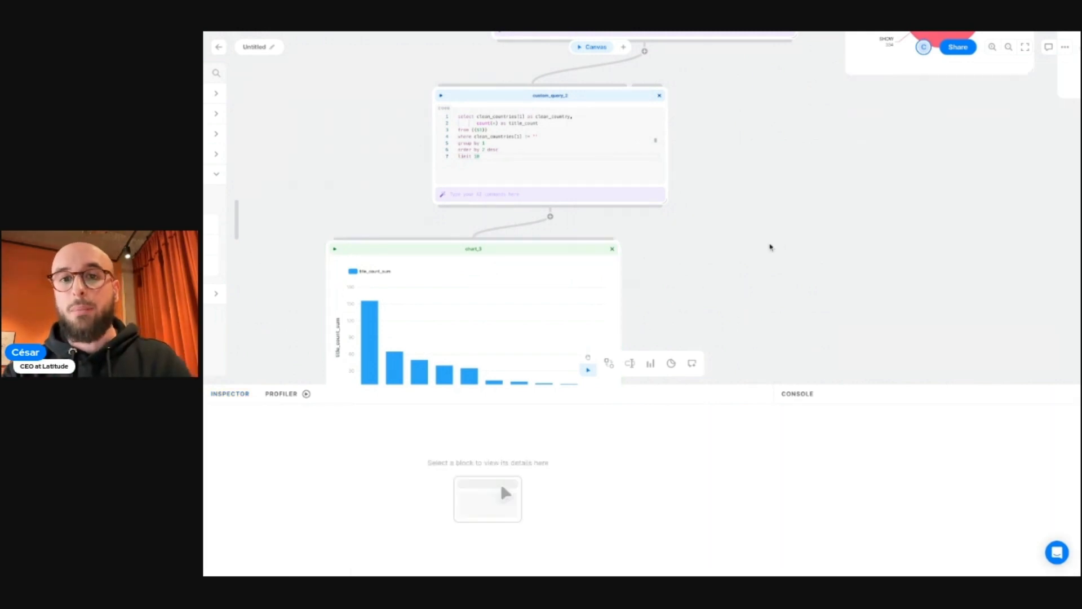
{"action": "scroll", "coordinate": [733, 135], "scroll_direction": "up", "scroll_amount": 3}
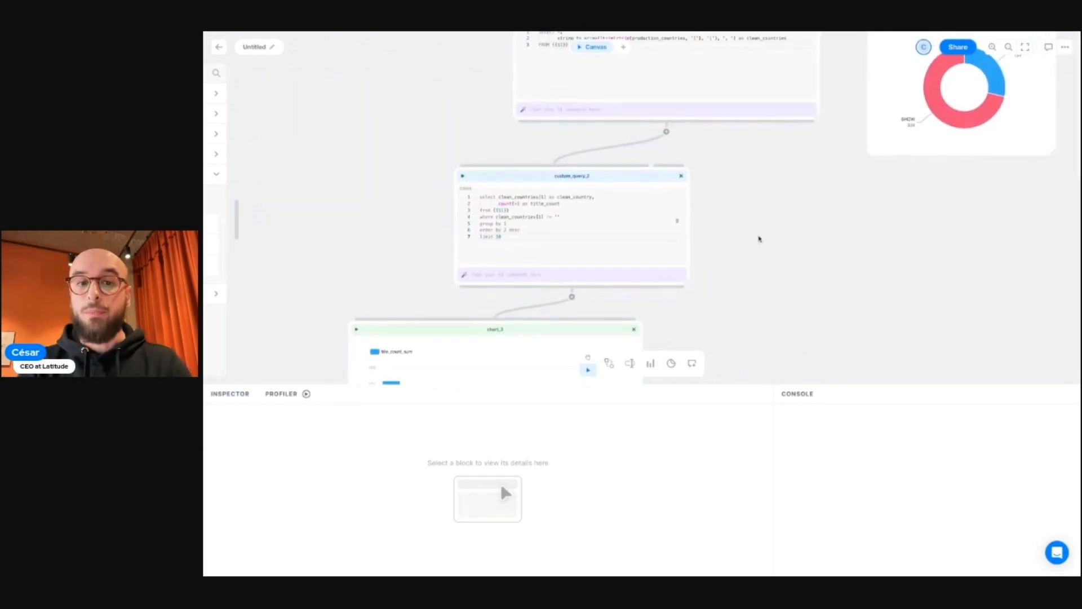
{"action": "scroll", "coordinate": [760, 238], "scroll_direction": "down", "scroll_amount": 3}
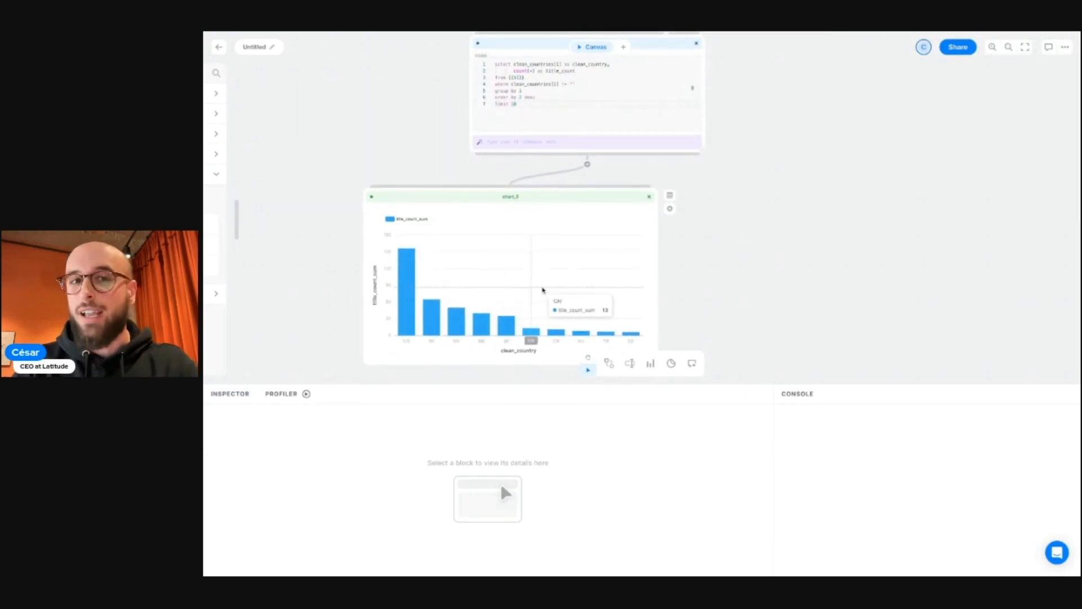
{"action": "scroll", "coordinate": [809, 150], "scroll_direction": "up", "scroll_amount": 3}
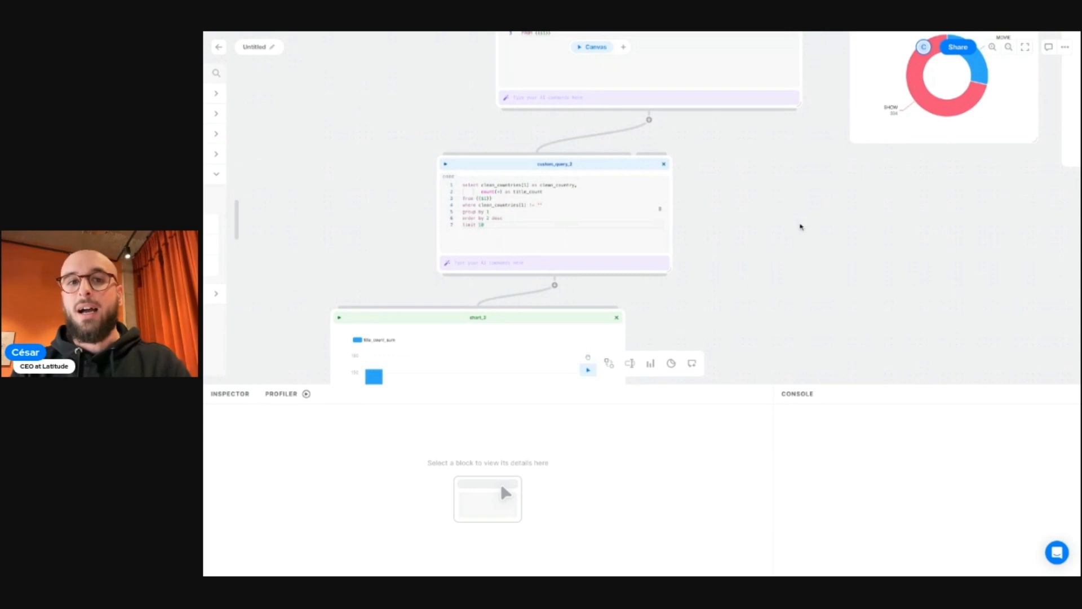
{"action": "scroll", "coordinate": [773, 241], "scroll_direction": "up", "scroll_amount": 3}
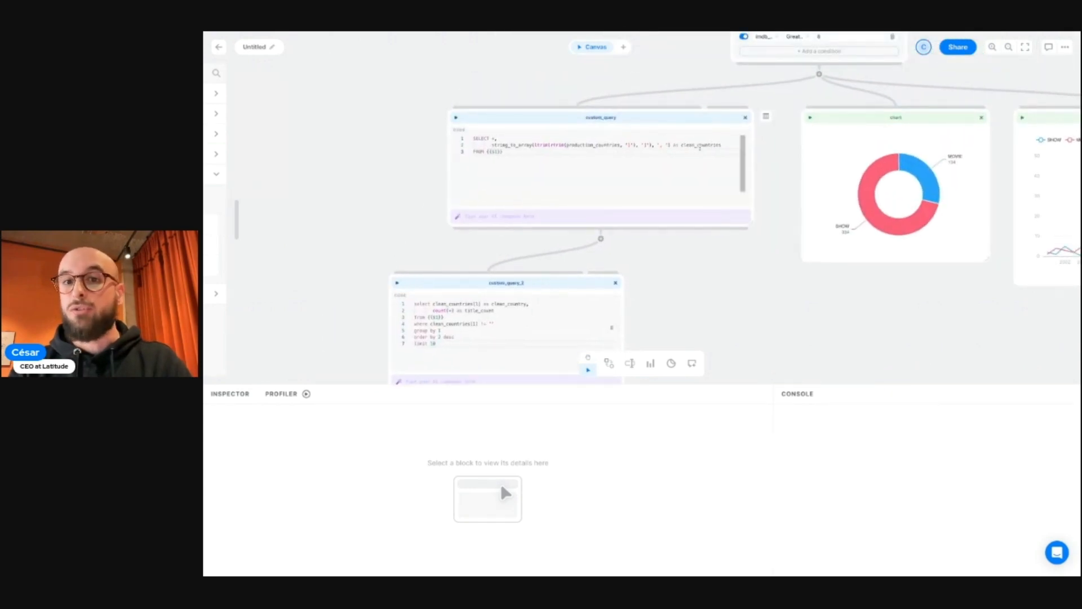
- Move the custom_query_2 and chart_3 blocks together sideways to free space beneath custom_query
{"action": "scroll", "coordinate": [736, 280], "scroll_direction": "down", "scroll_amount": 3}
{"action": "left_click_drag", "start_coordinate": [629, 239], "coordinate": [717, 153]}
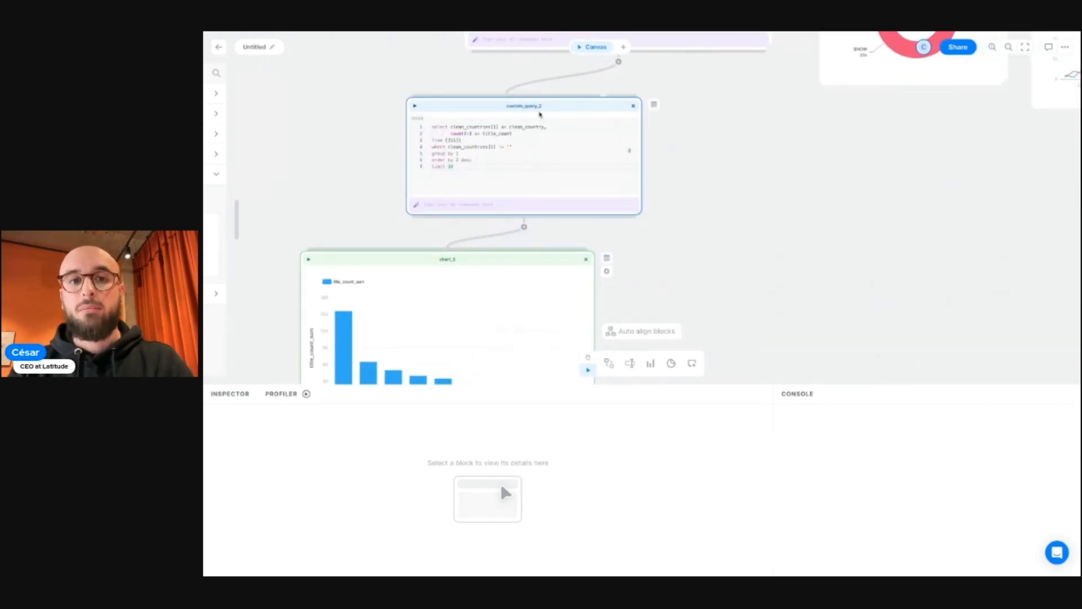
{"action": "left_click_drag", "start_coordinate": [578, 104], "coordinate": [496, 103]}
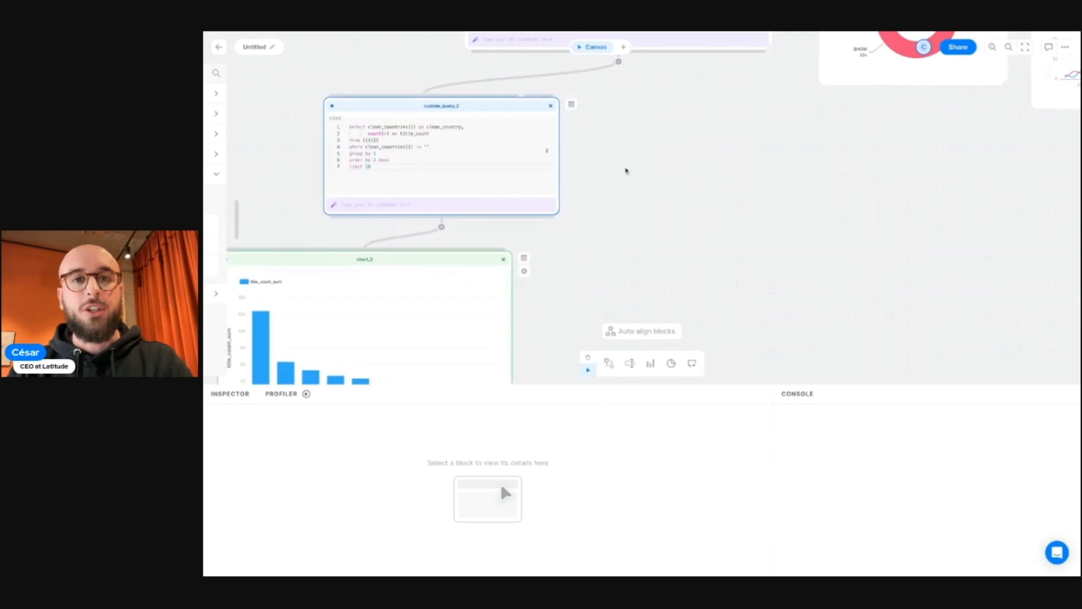
{"action": "left_click", "coordinate": [626, 171]}
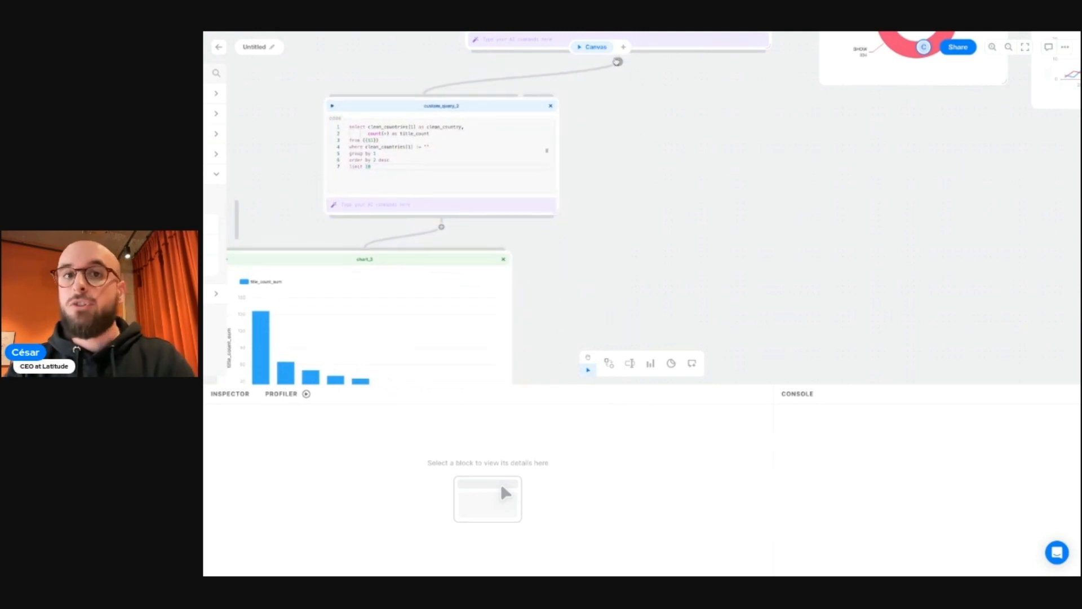
- Add another custom query block branching from custom_query and place it beside custom_query_2
{"action": "left_click", "coordinate": [619, 61]}
{"action": "left_click", "coordinate": [619, 206]}
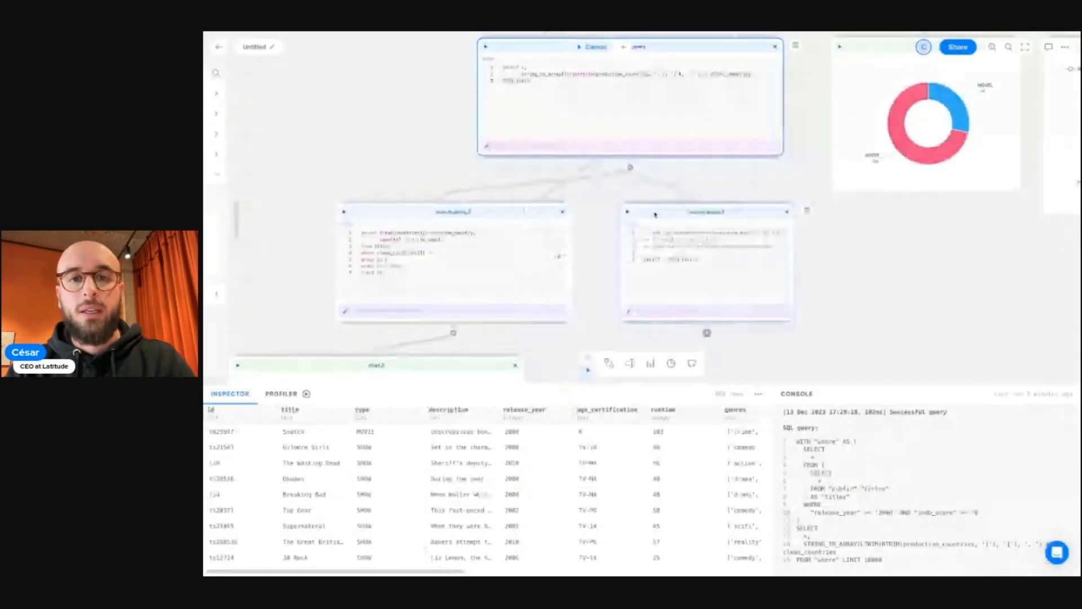
{"action": "left_click_drag", "start_coordinate": [655, 214], "coordinate": [643, 214]}
{"action": "left_click", "coordinate": [879, 263]}
{"action": "scroll", "coordinate": [879, 263], "scroll_direction": "down", "scroll_amount": 2}
{"action": "scroll", "coordinate": [879, 264], "scroll_direction": "up", "scroll_amount": 1}
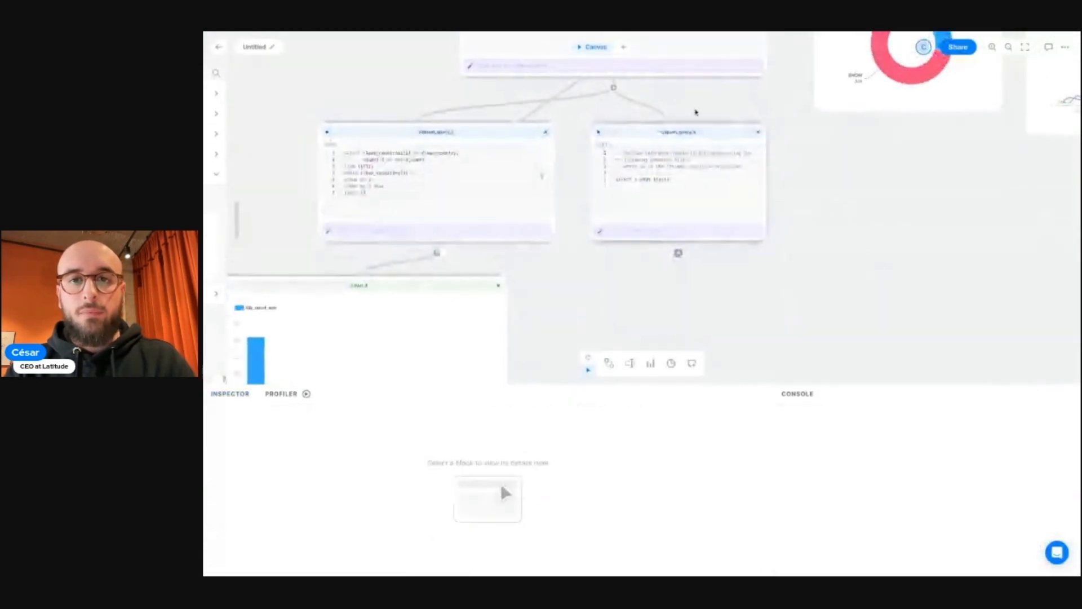
- Replace custom_query_3's code with a top-ten query by country returning total, movie and show counts, and run it
{"action": "left_click", "coordinate": [709, 134]}
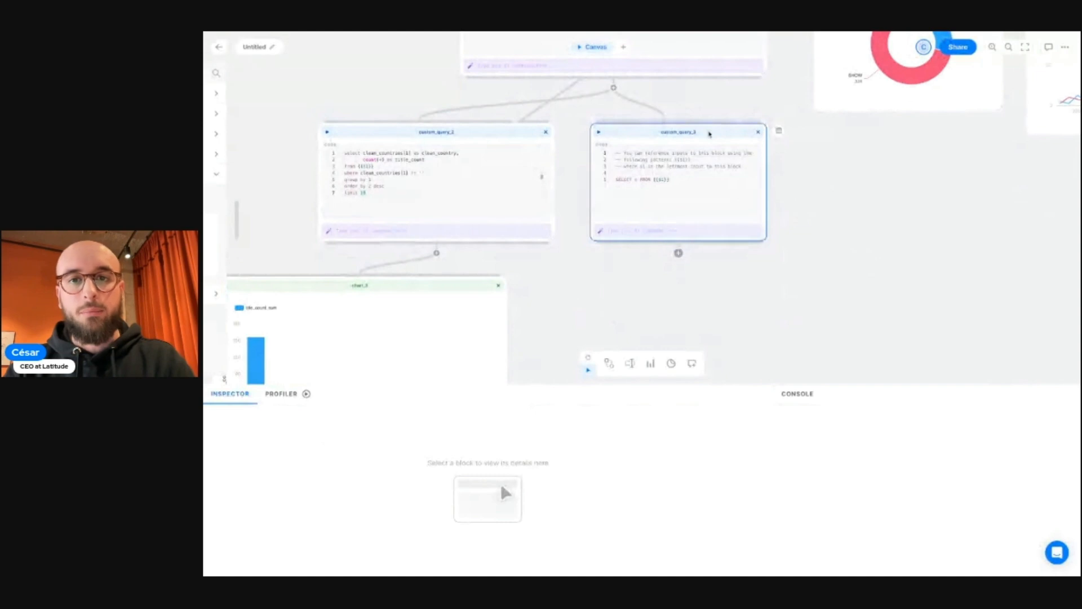
{"action": "key", "text": "ctrl+a"}
{"action": "key", "text": "ctrl+v"}
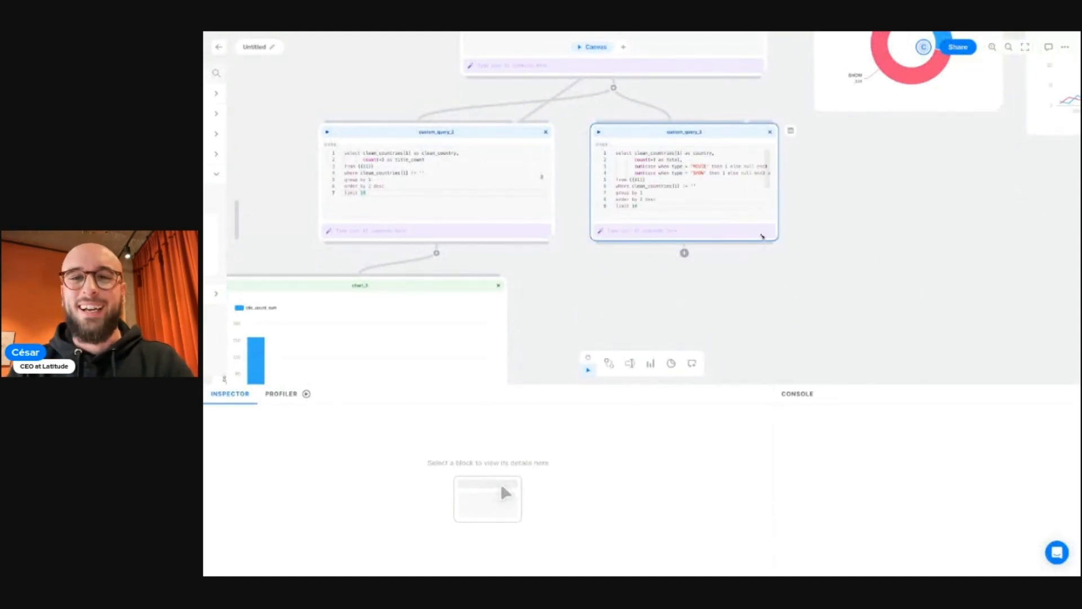
{"action": "scroll", "coordinate": [871, 183], "scroll_direction": "up", "scroll_amount": 1}
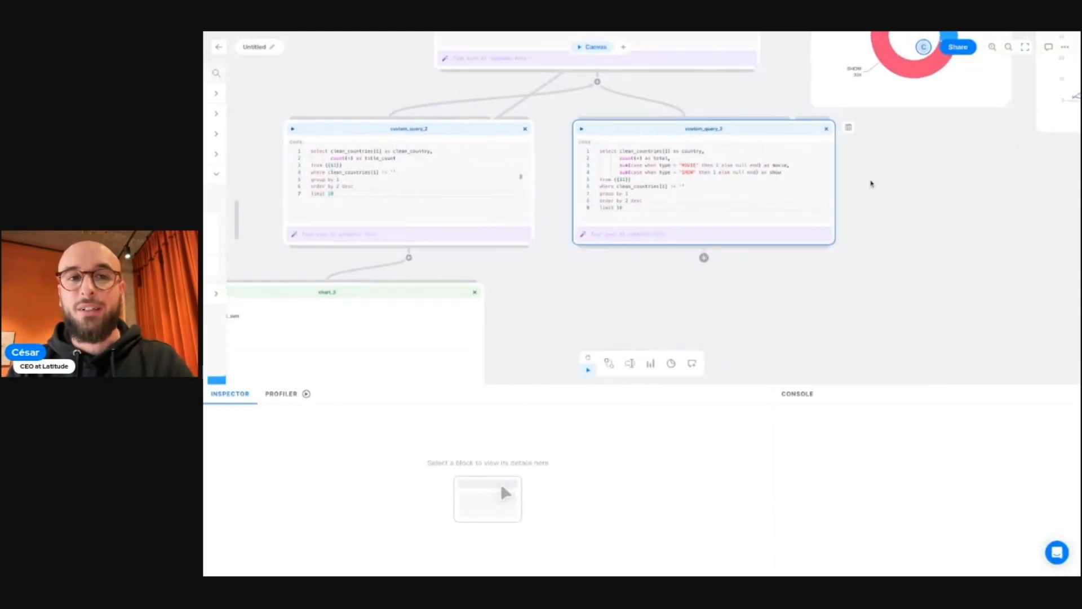
{"action": "scroll", "coordinate": [871, 183], "scroll_direction": "up", "scroll_amount": 2}
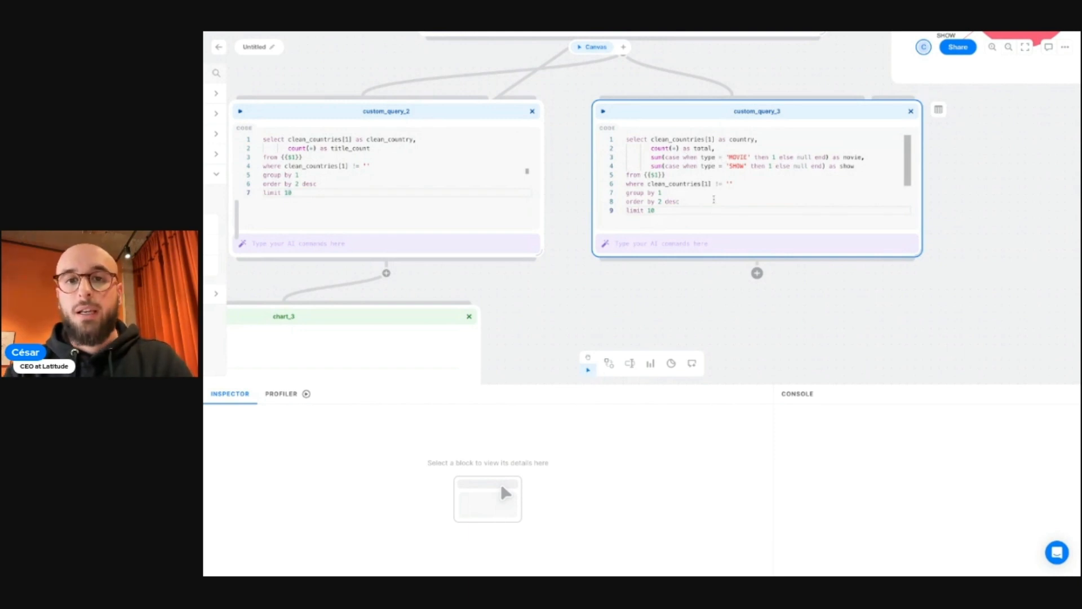
{"action": "left_click", "coordinate": [604, 111]}
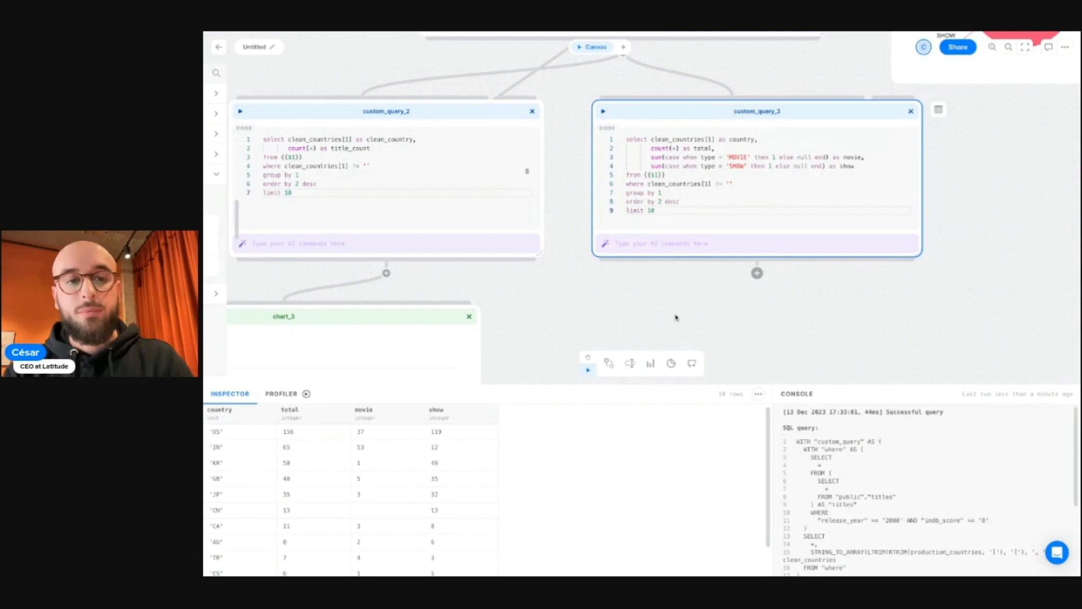
- Add a bar chart block beneath custom_query_3 and enlarge it to about the width of the query block
{"action": "scroll", "coordinate": [677, 318], "scroll_direction": "down", "scroll_amount": 1}
{"action": "scroll", "coordinate": [677, 318], "scroll_direction": "right", "scroll_amount": 1}
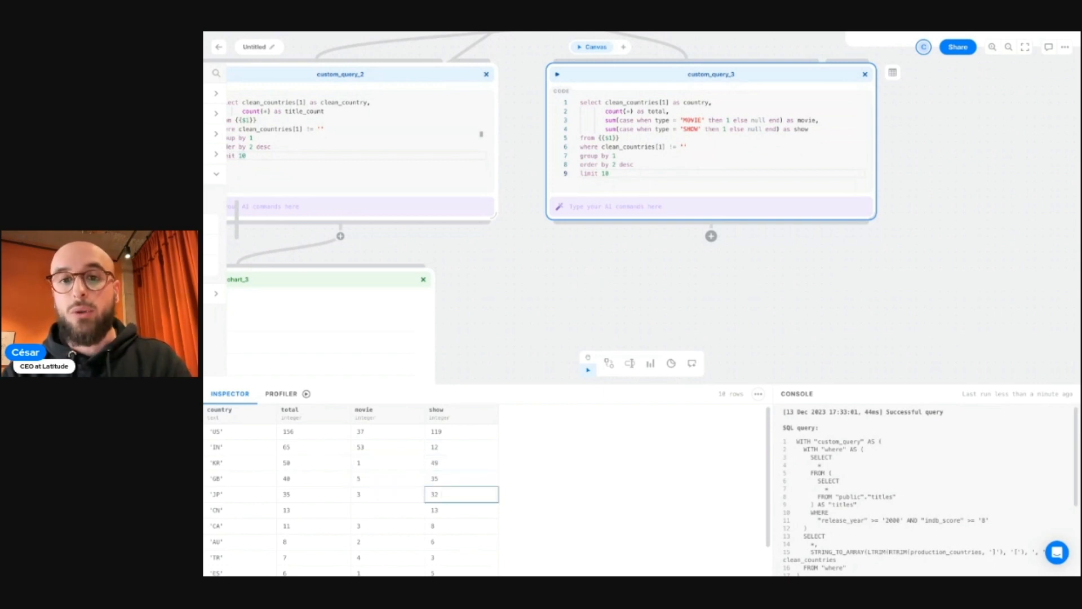
{"action": "left_click", "coordinate": [712, 236]}
{"action": "scroll", "coordinate": [718, 396], "scroll_direction": "down", "scroll_amount": 3}
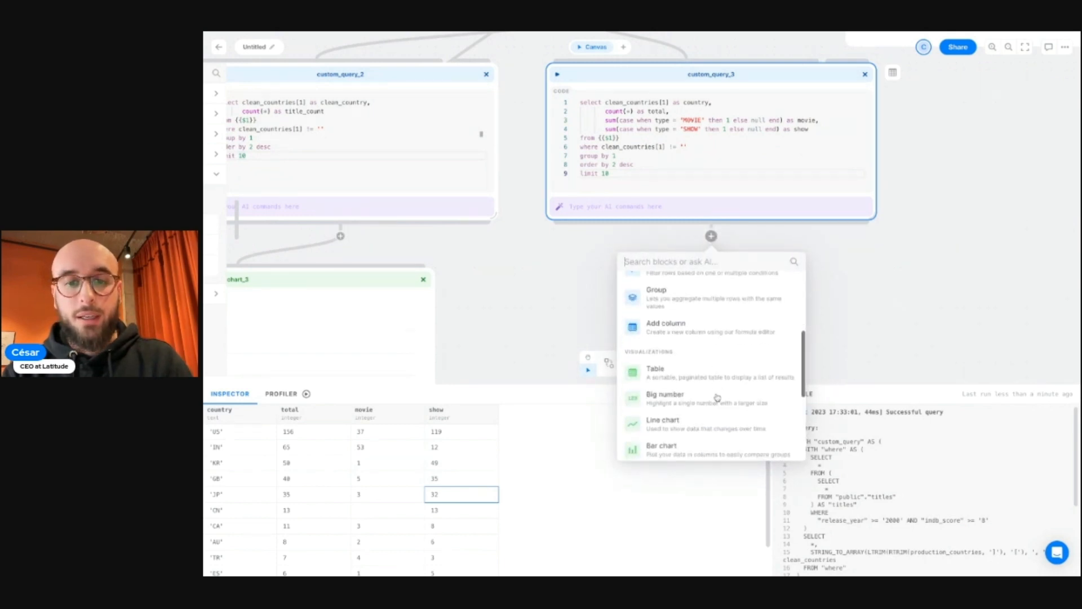
{"action": "scroll", "coordinate": [718, 397], "scroll_direction": "down", "scroll_amount": 3}
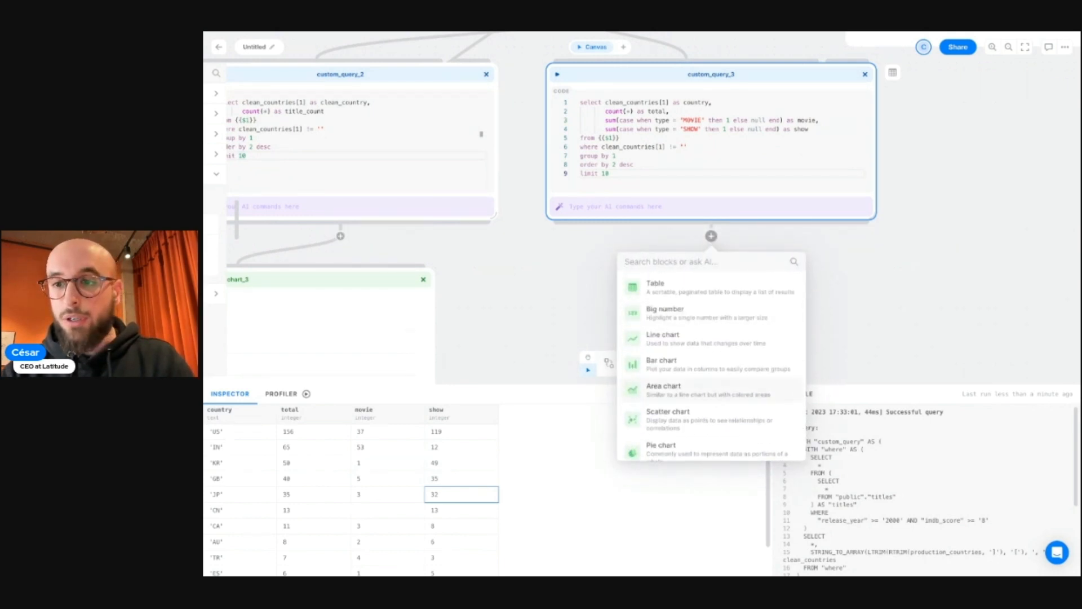
{"action": "left_click", "coordinate": [715, 361]}
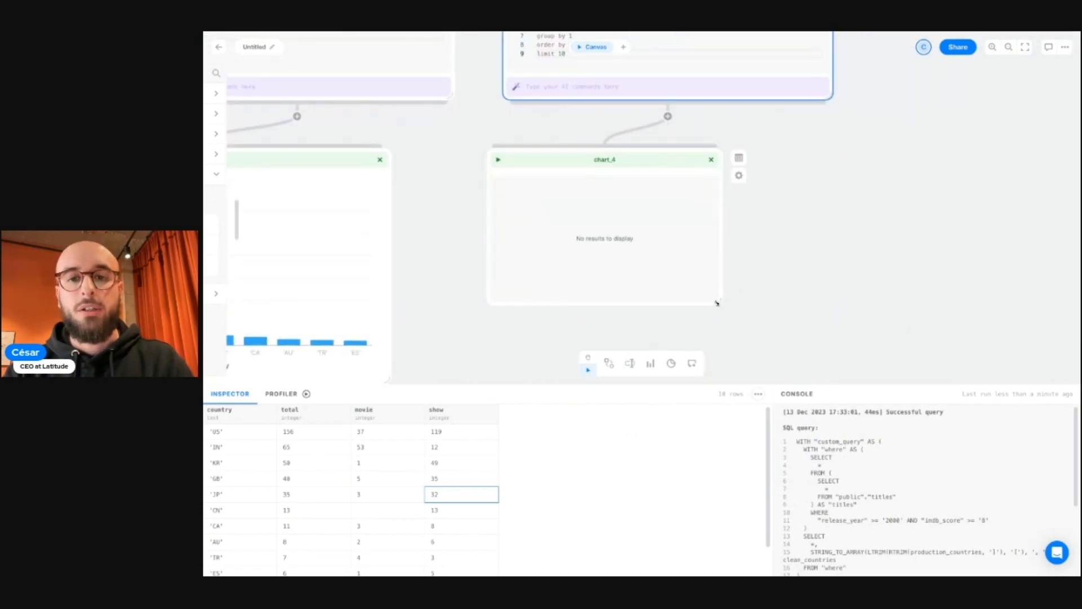
{"action": "left_click_drag", "start_coordinate": [717, 303], "coordinate": [832, 366]}
- Set chart_4's dimension to country and its metric to Sum of movie, and run the chart
{"action": "left_click", "coordinate": [863, 175]}
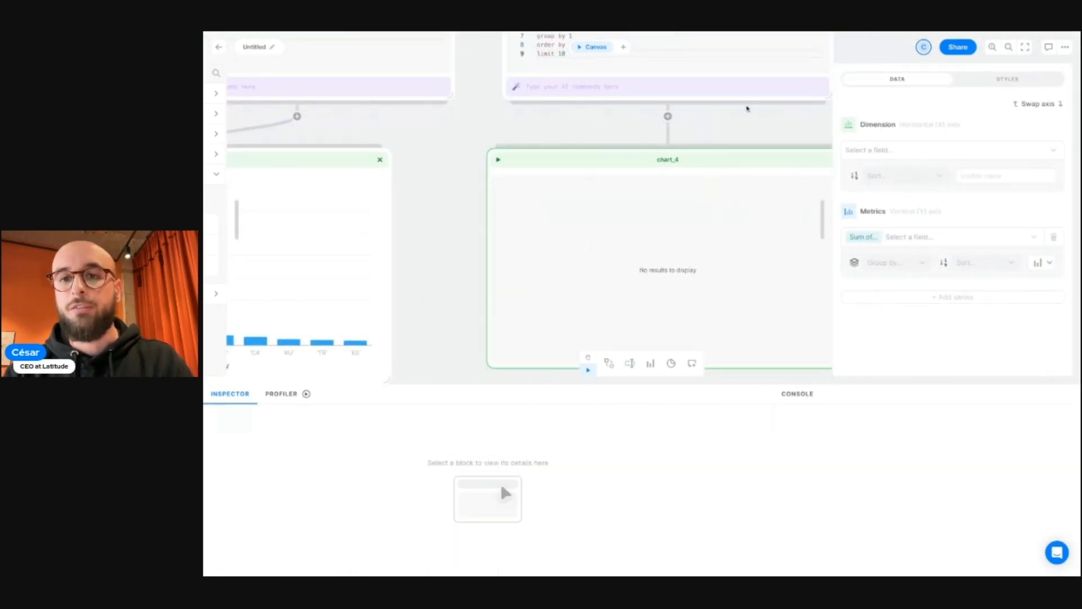
{"action": "scroll", "coordinate": [744, 133], "scroll_direction": "right", "scroll_amount": 1}
{"action": "scroll", "coordinate": [744, 134], "scroll_direction": "down", "scroll_amount": 1}
{"action": "left_click", "coordinate": [930, 147]}
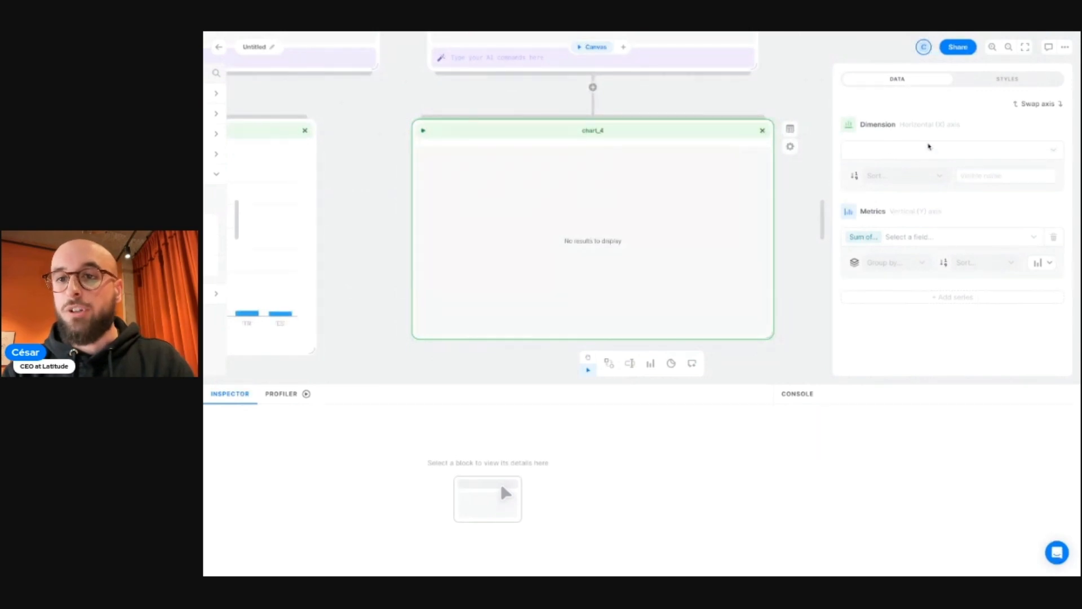
{"action": "left_click", "coordinate": [905, 186]}
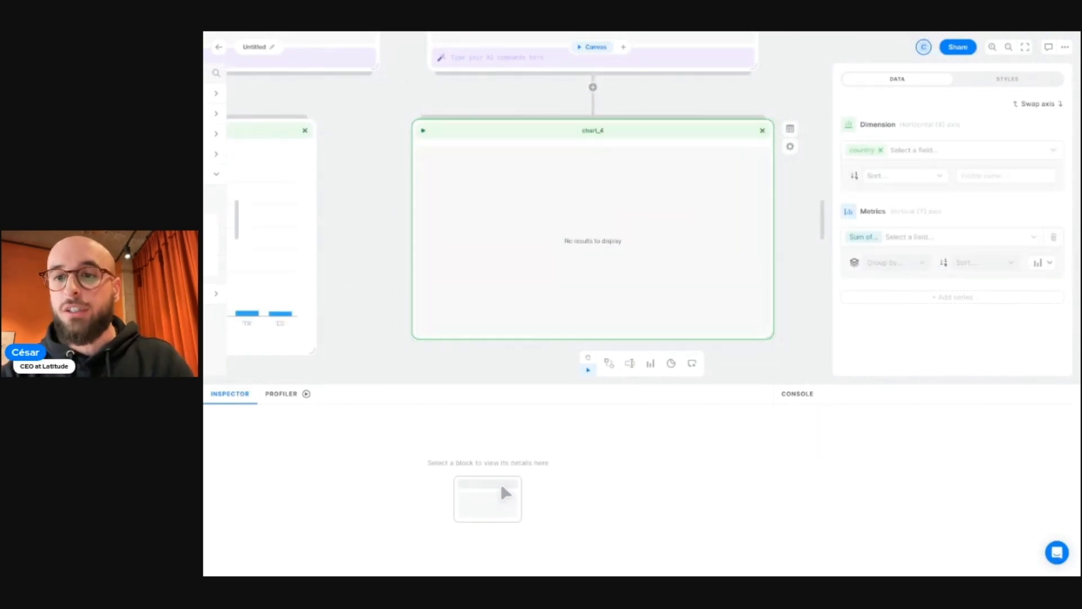
{"action": "left_click", "coordinate": [922, 239]}
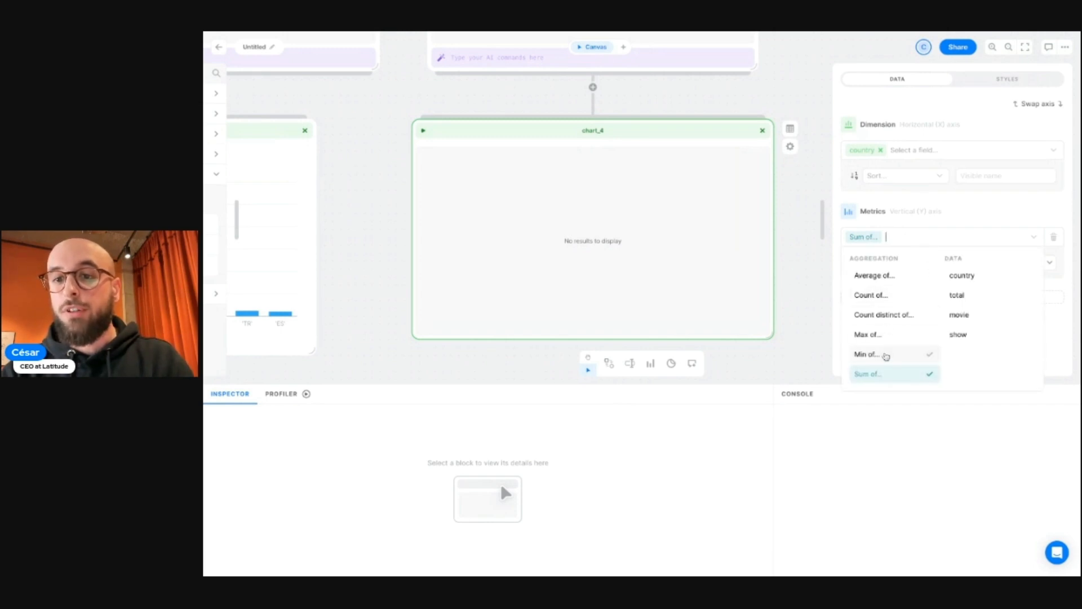
{"action": "left_click", "coordinate": [974, 317]}
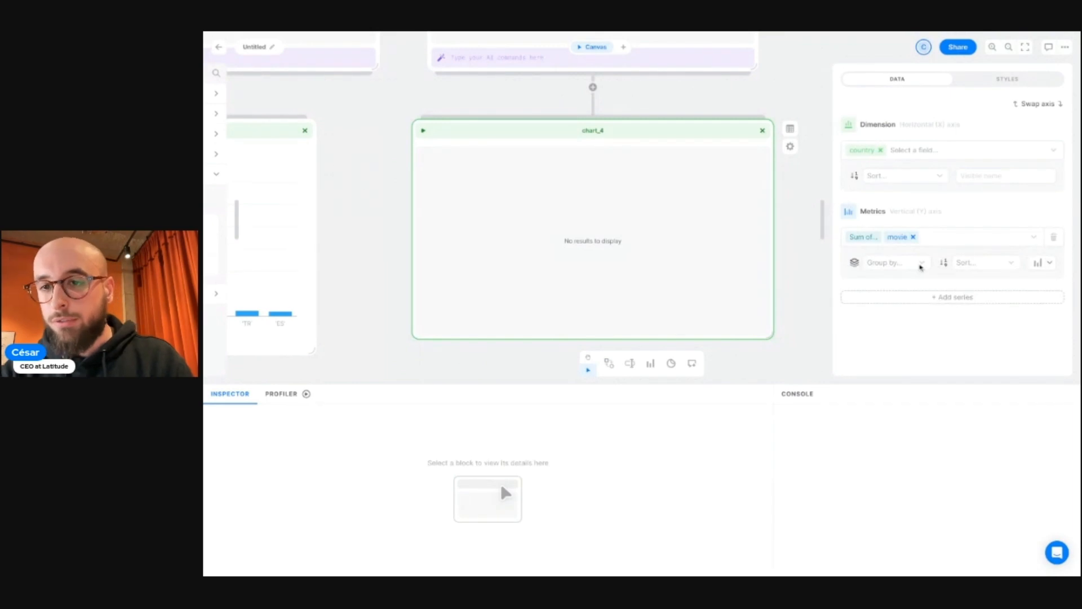
{"action": "left_click", "coordinate": [423, 131]}
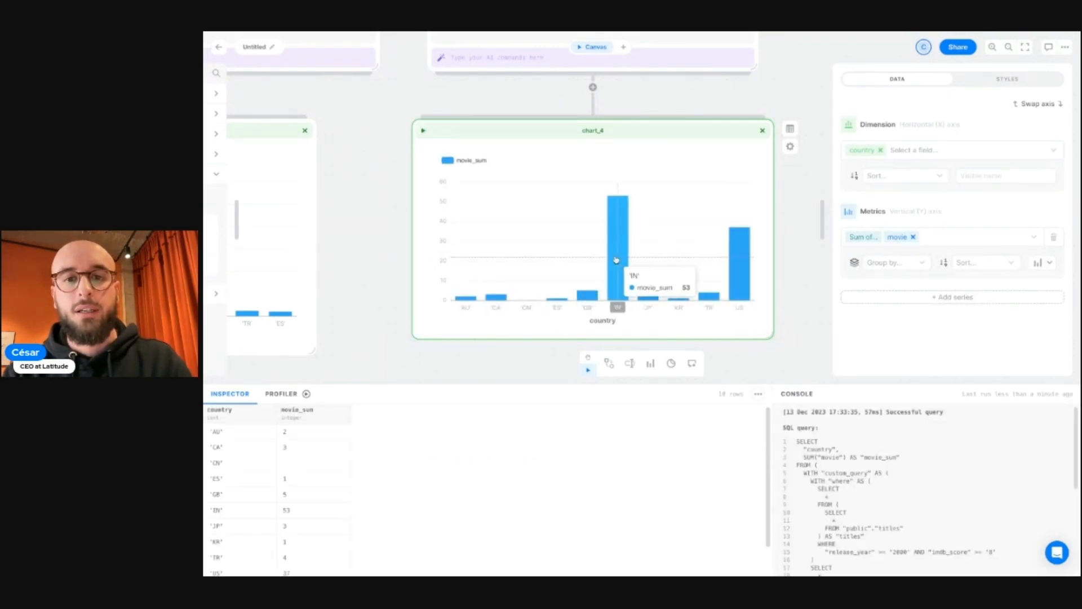
- Add a second metric series to chart_4 with Sum of show and run the chart again
{"action": "mouse_move", "coordinate": [738, 272]}
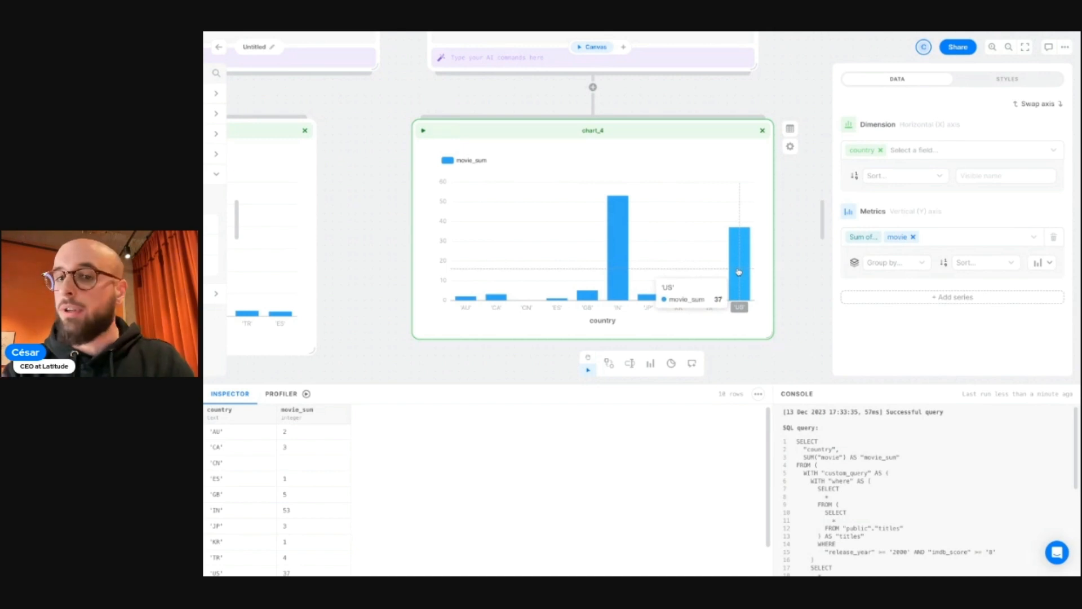
{"action": "mouse_move", "coordinate": [622, 261]}
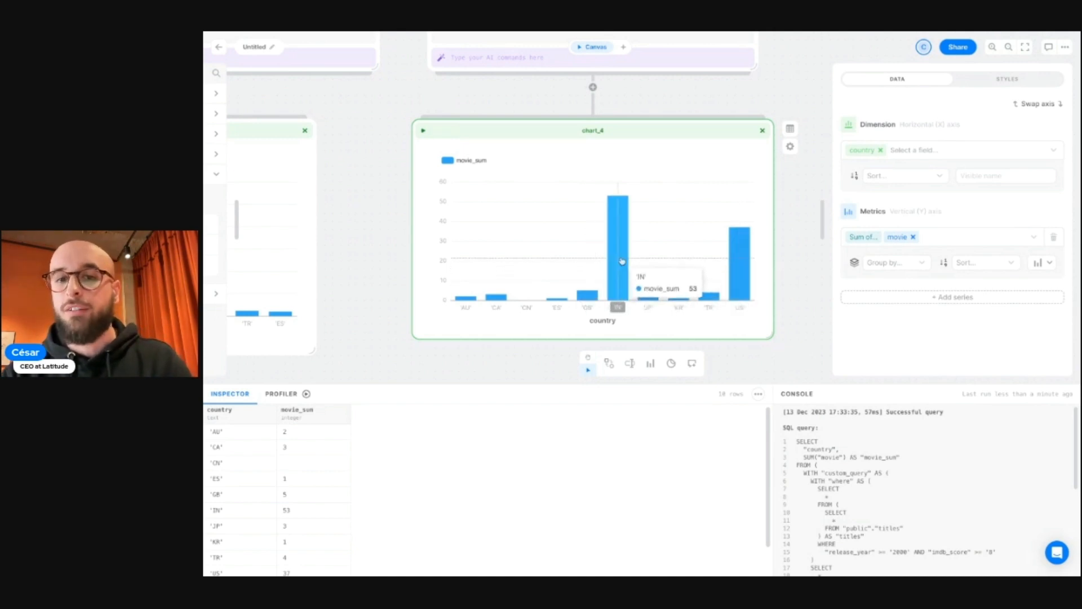
{"action": "left_click", "coordinate": [964, 299]}
{"action": "left_click", "coordinate": [939, 297]}
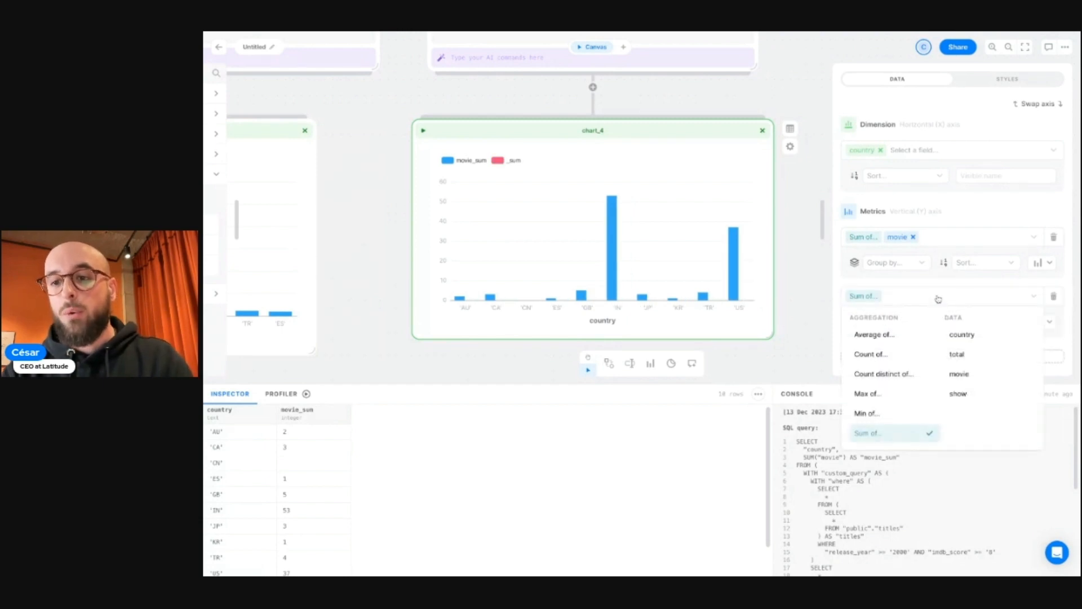
{"action": "left_click", "coordinate": [974, 399]}
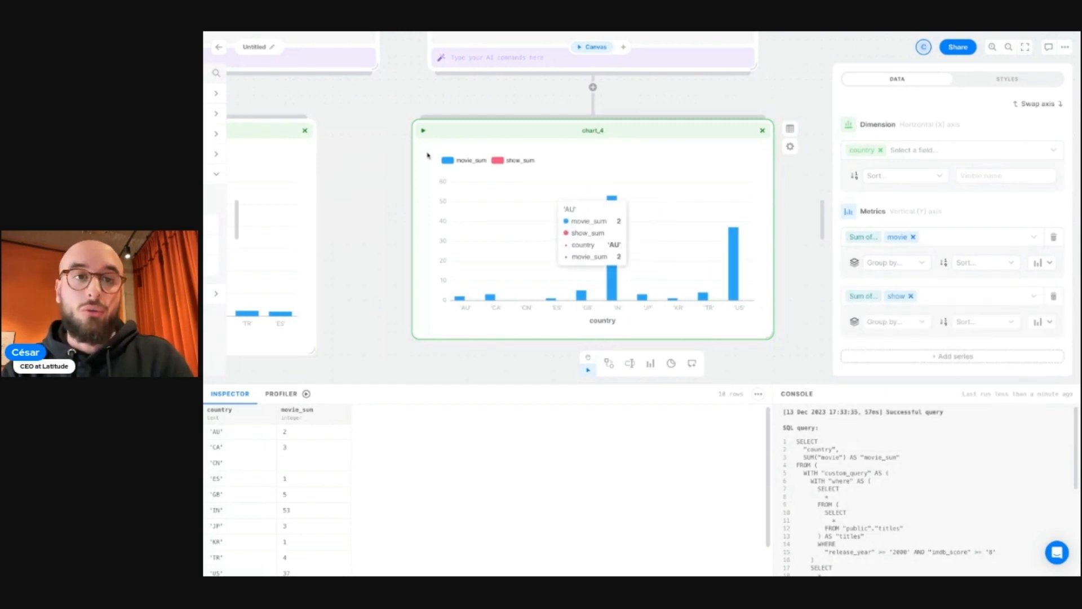
{"action": "left_click", "coordinate": [424, 131]}
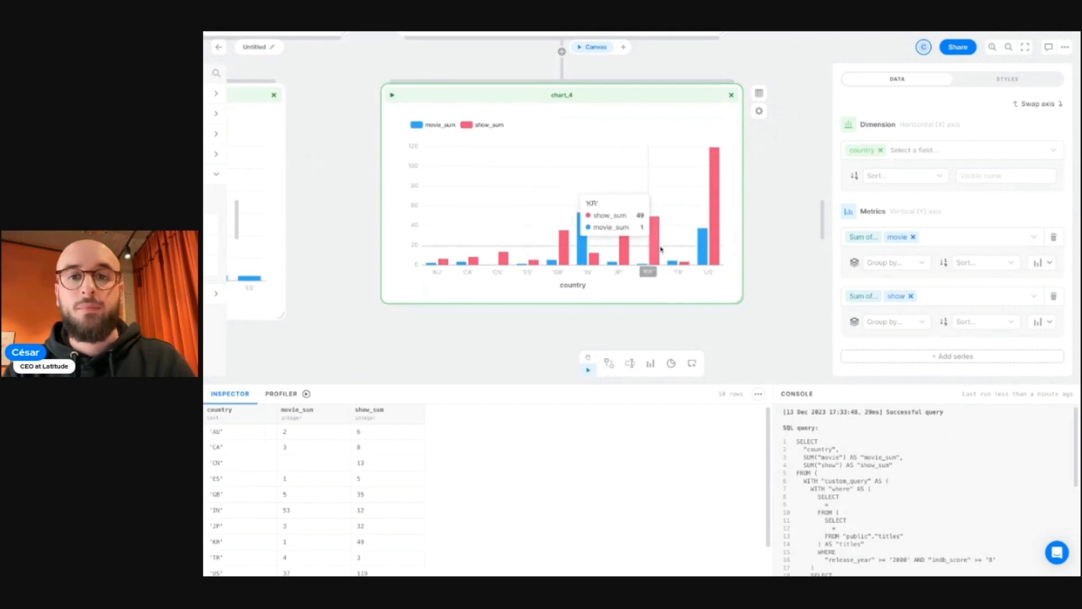
- Try running chart_4 with the show metric sorted Ascendent and with the movie metric sorted Descendent
{"action": "left_click", "coordinate": [994, 325]}
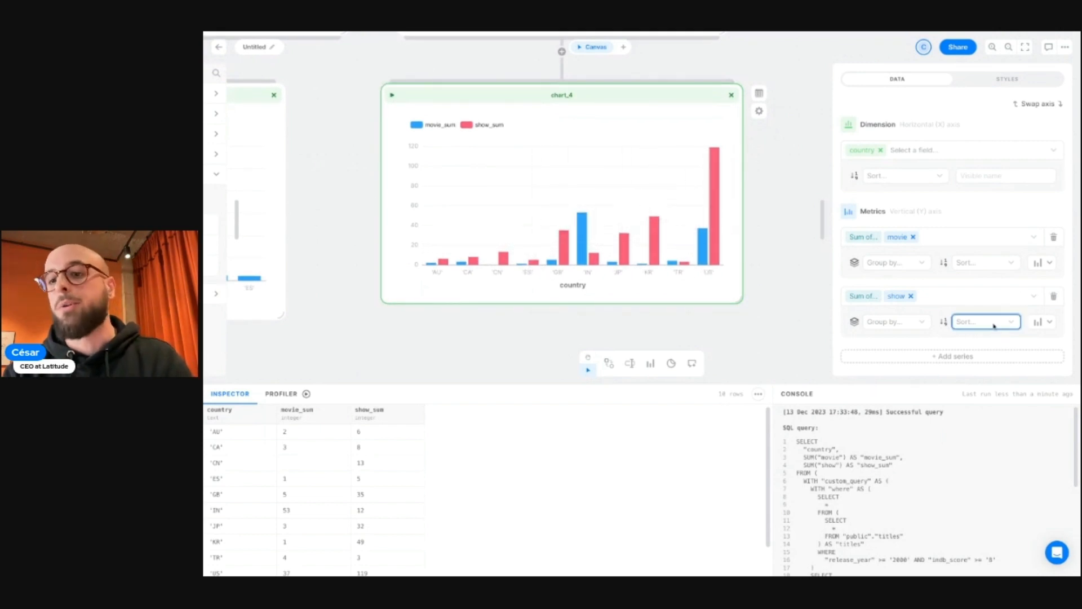
{"action": "left_click", "coordinate": [993, 337]}
{"action": "left_click", "coordinate": [395, 97]}
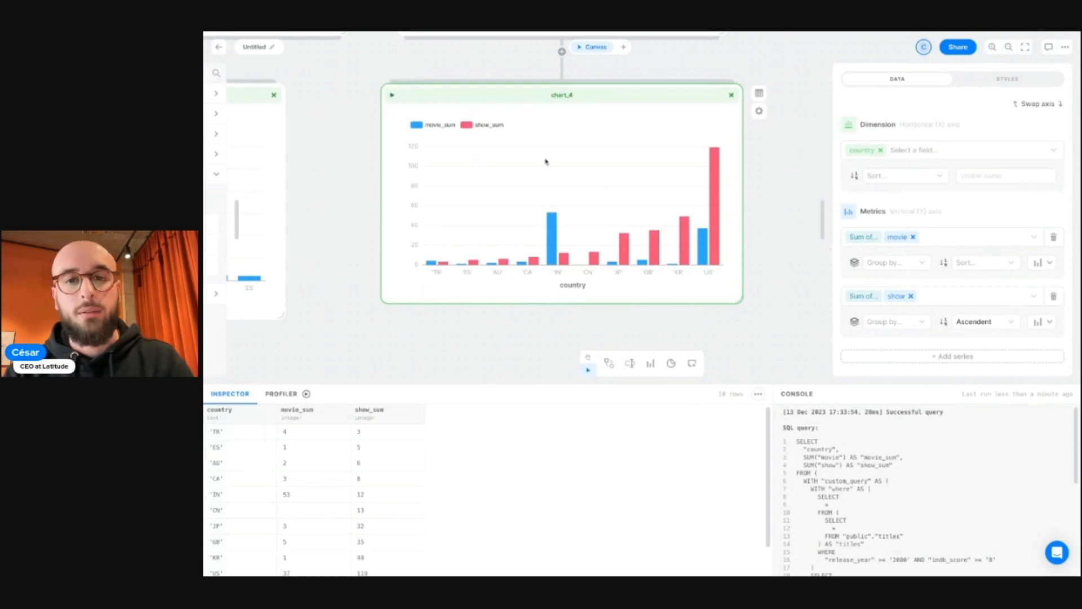
{"action": "left_click", "coordinate": [990, 263]}
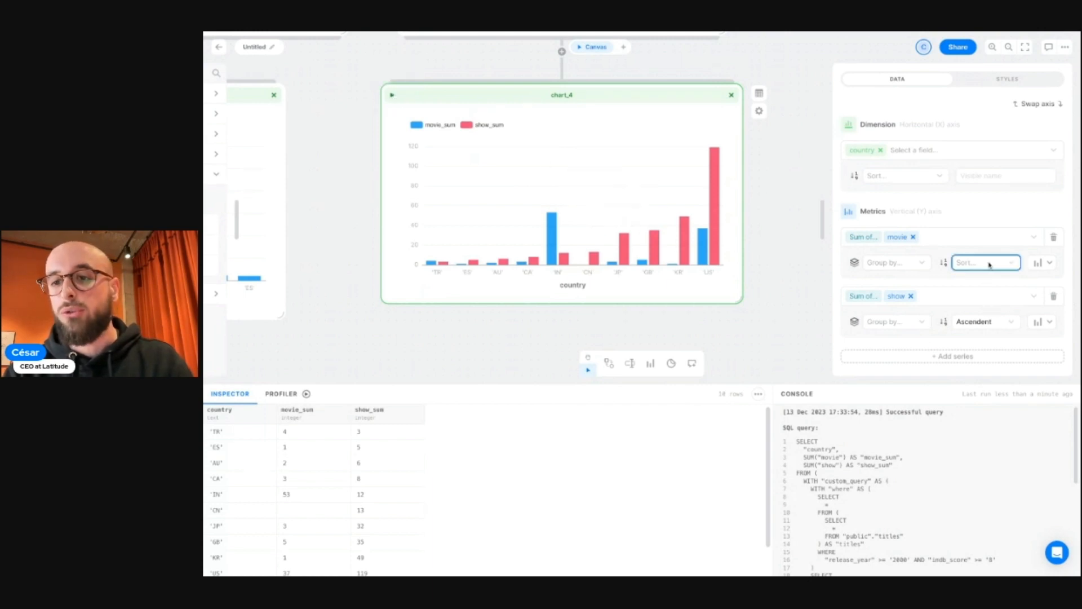
{"action": "left_click", "coordinate": [988, 297]}
{"action": "left_click", "coordinate": [394, 96]}
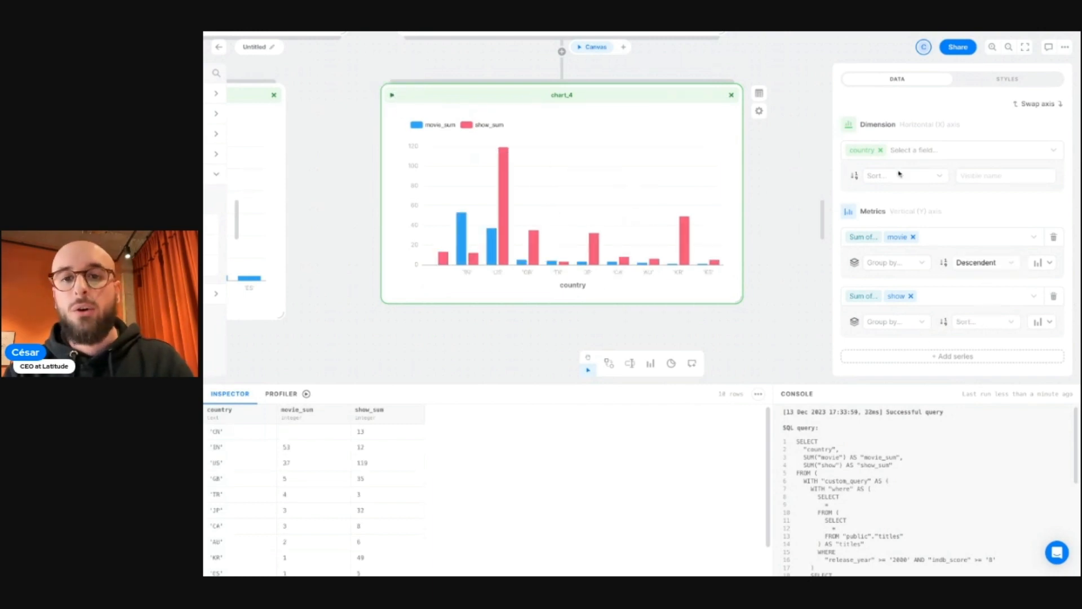
- Sort chart_4's country dimension Ascendent and rerun the chart
{"action": "left_click", "coordinate": [919, 178]}
{"action": "left_click", "coordinate": [921, 191]}
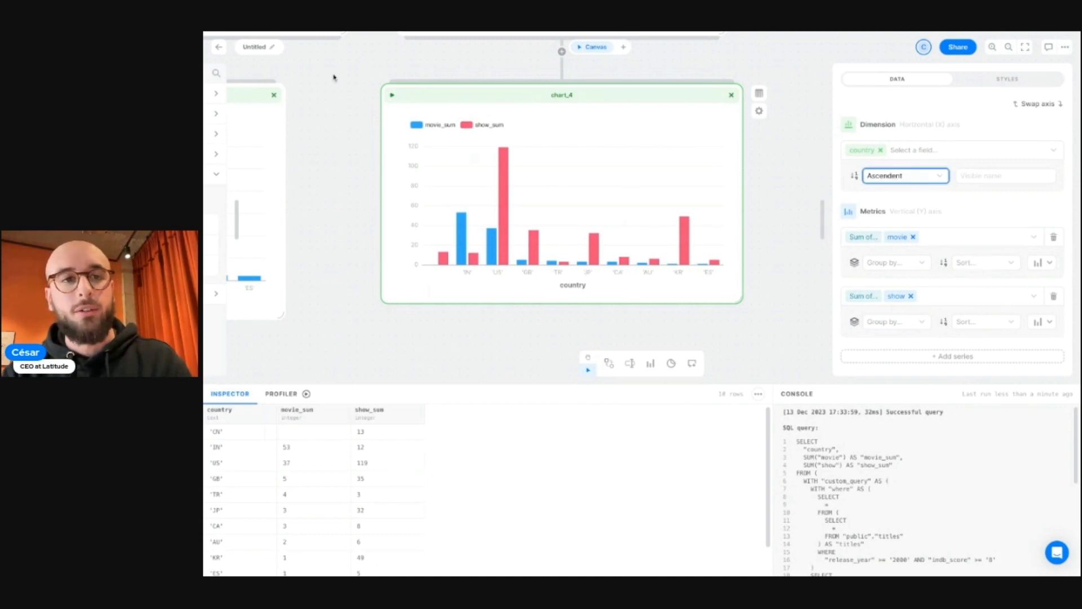
{"action": "left_click", "coordinate": [392, 95]}
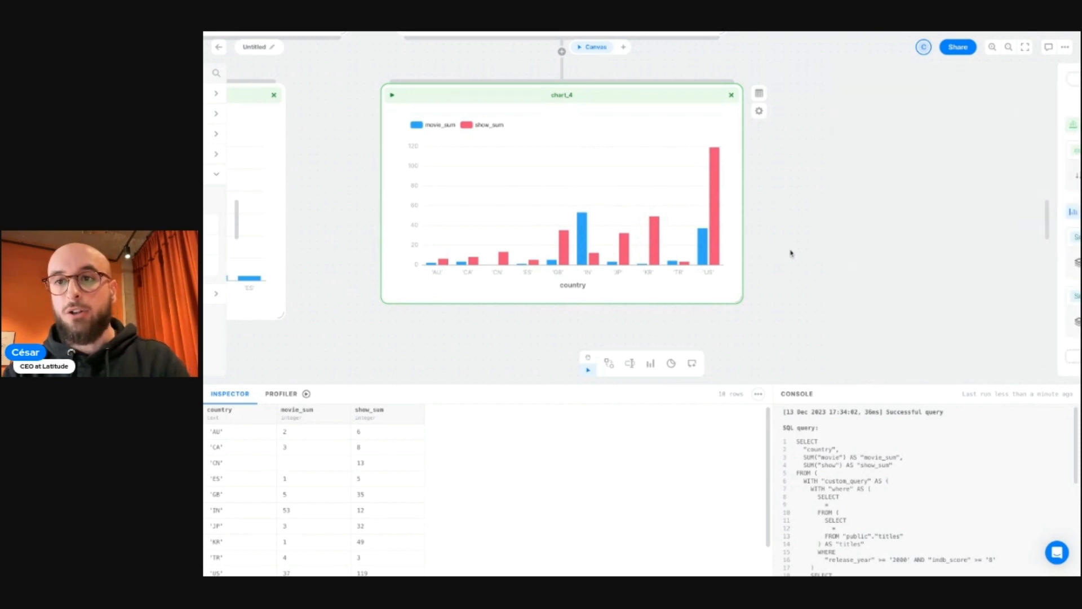
- Add a Rearrange block branching from the where block that filters by release year and IMDb score
{"action": "scroll", "coordinate": [791, 253], "scroll_direction": "down", "scroll_amount": 8}
{"action": "scroll", "coordinate": [790, 253], "scroll_direction": "up", "scroll_amount": 1}
{"action": "scroll", "coordinate": [790, 253], "scroll_direction": "right", "scroll_amount": 1}
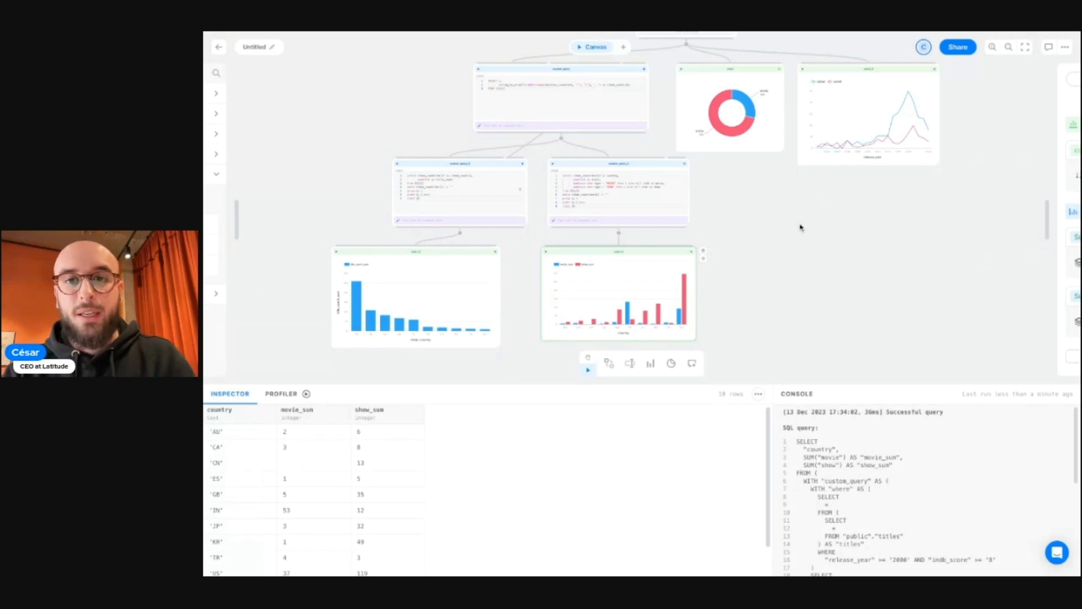
{"action": "scroll", "coordinate": [801, 227], "scroll_direction": "up", "scroll_amount": 2}
{"action": "scroll", "coordinate": [801, 227], "scroll_direction": "right", "scroll_amount": 2}
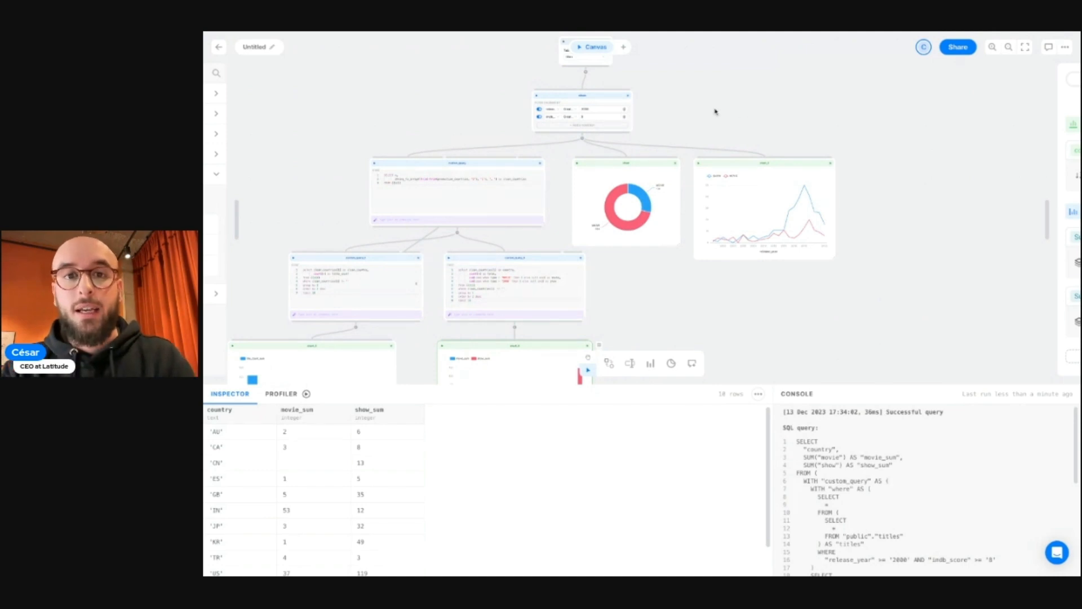
{"action": "left_click", "coordinate": [583, 139]}
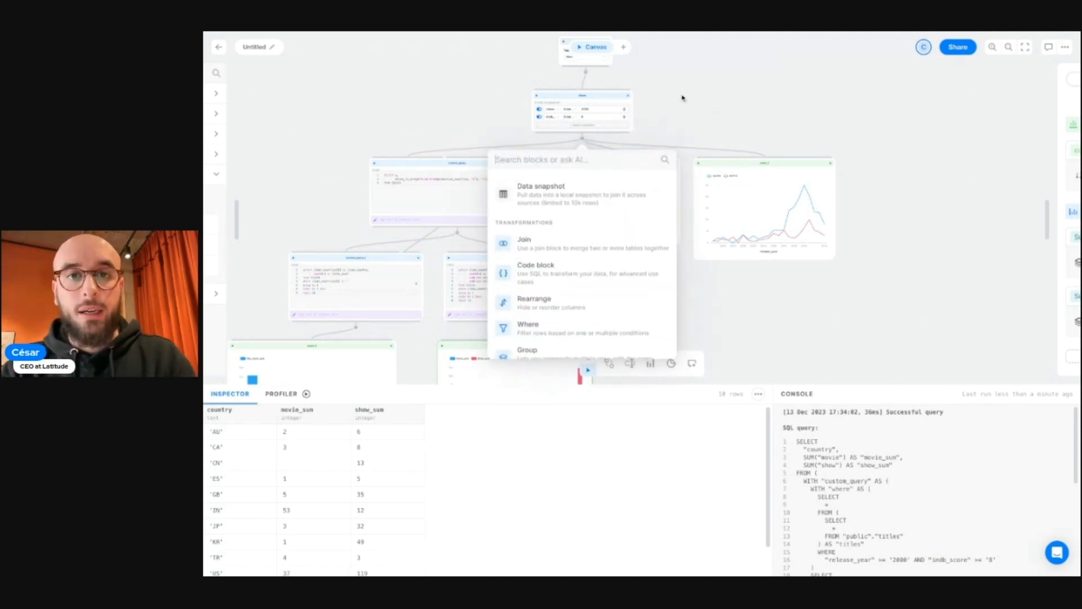
{"action": "scroll", "coordinate": [654, 97], "scroll_direction": "up", "scroll_amount": 5}
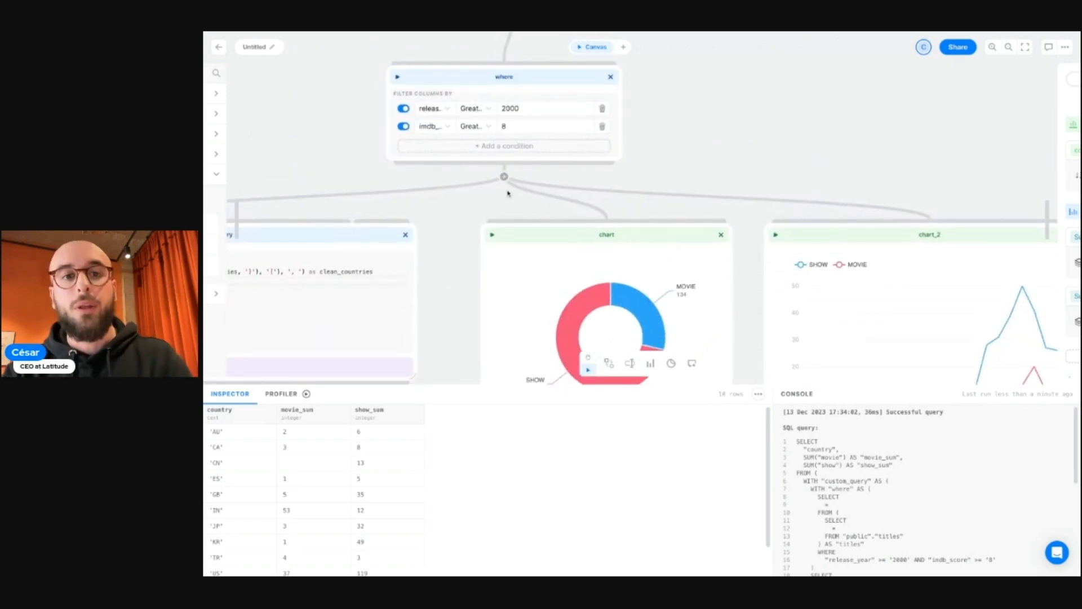
{"action": "left_click", "coordinate": [504, 177]}
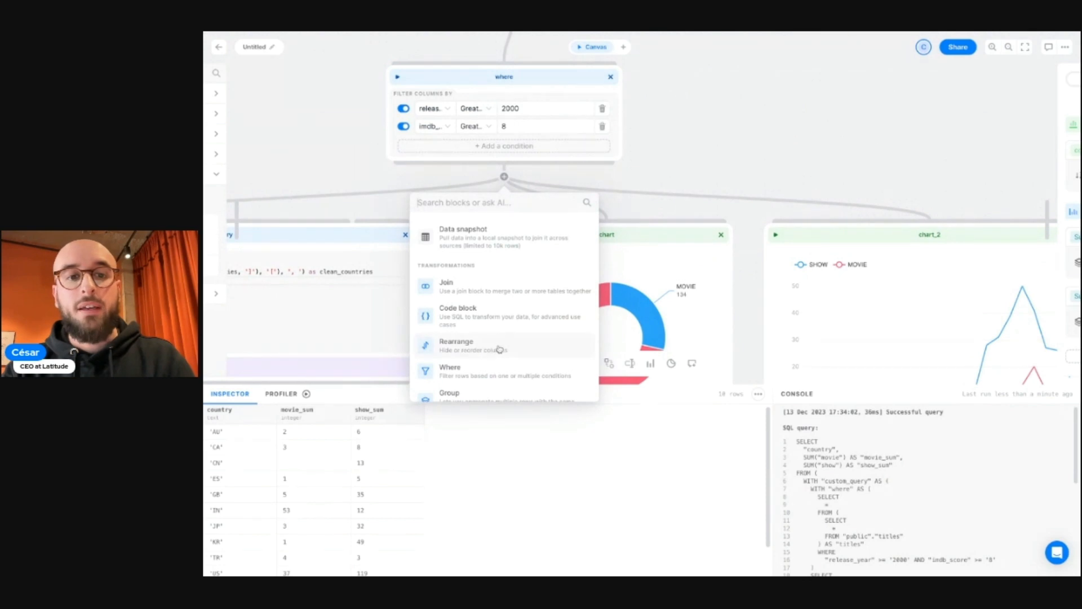
{"action": "left_click", "coordinate": [499, 347]}
- Move the rearrange block sideways, farther away from chart_2
{"action": "scroll", "coordinate": [756, 133], "scroll_direction": "down", "scroll_amount": 5}
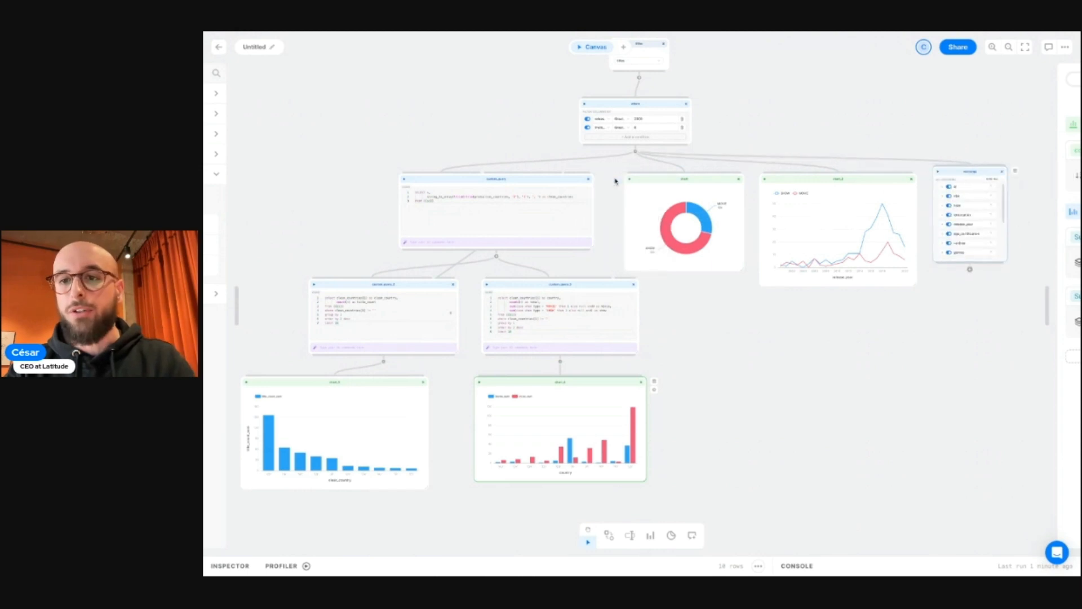
{"action": "scroll", "coordinate": [1000, 148], "scroll_direction": "up", "scroll_amount": 1}
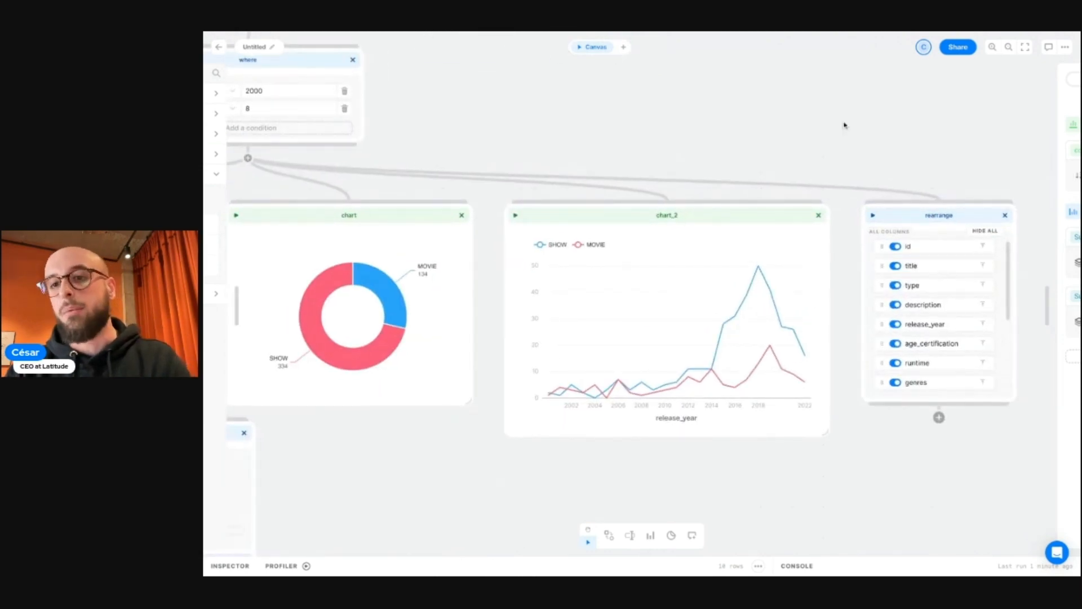
{"action": "scroll", "coordinate": [851, 124], "scroll_direction": "right", "scroll_amount": 5}
{"action": "scroll", "coordinate": [860, 127], "scroll_direction": "right", "scroll_amount": 1}
{"action": "left_click_drag", "start_coordinate": [726, 176], "coordinate": [784, 176]}
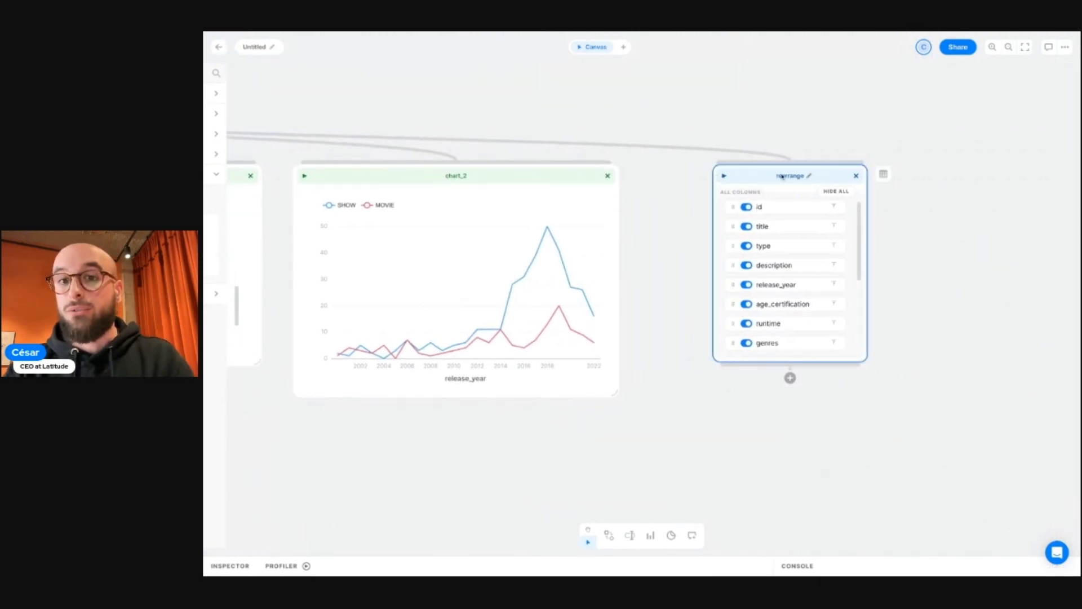
{"action": "double_click", "coordinate": [782, 177]}
{"action": "left_click", "coordinate": [831, 141]}
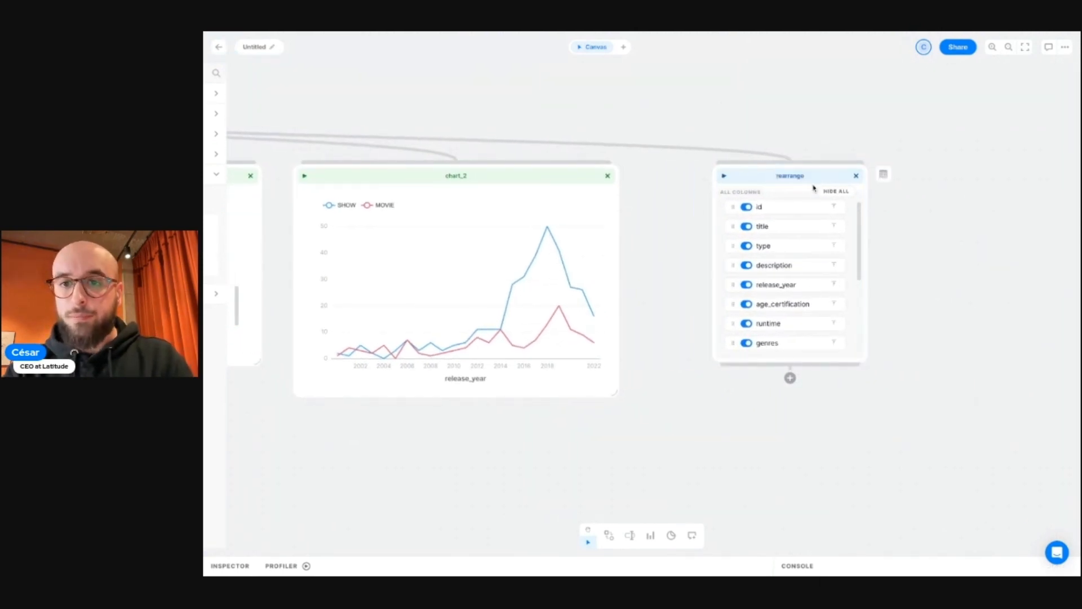
- Hide all columns in the rearrange block, then show only title, description and type, in that order
{"action": "left_click", "coordinate": [847, 195]}
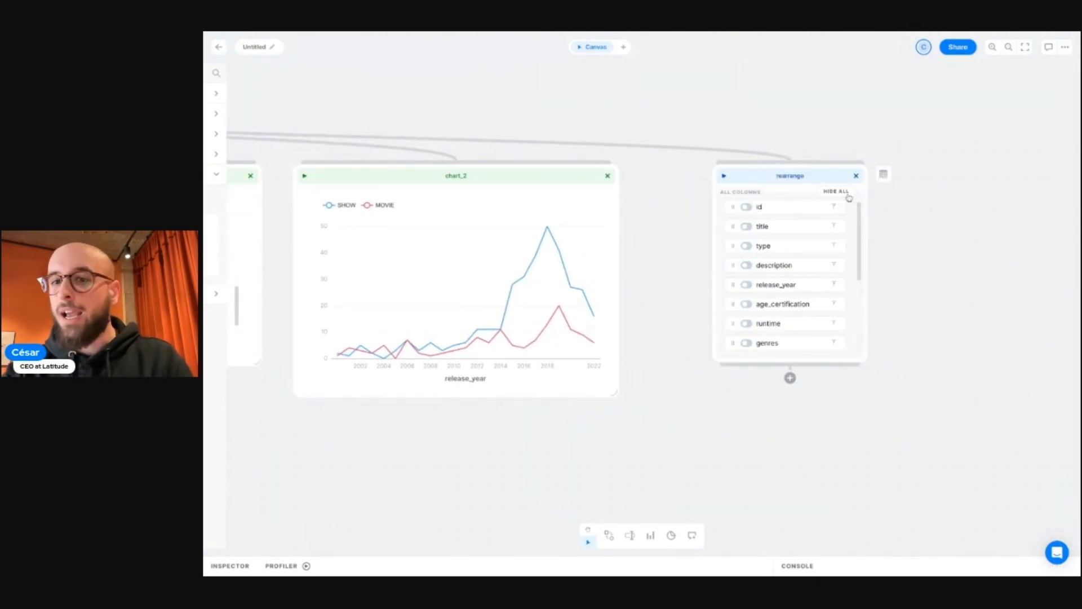
{"action": "left_click", "coordinate": [747, 227]}
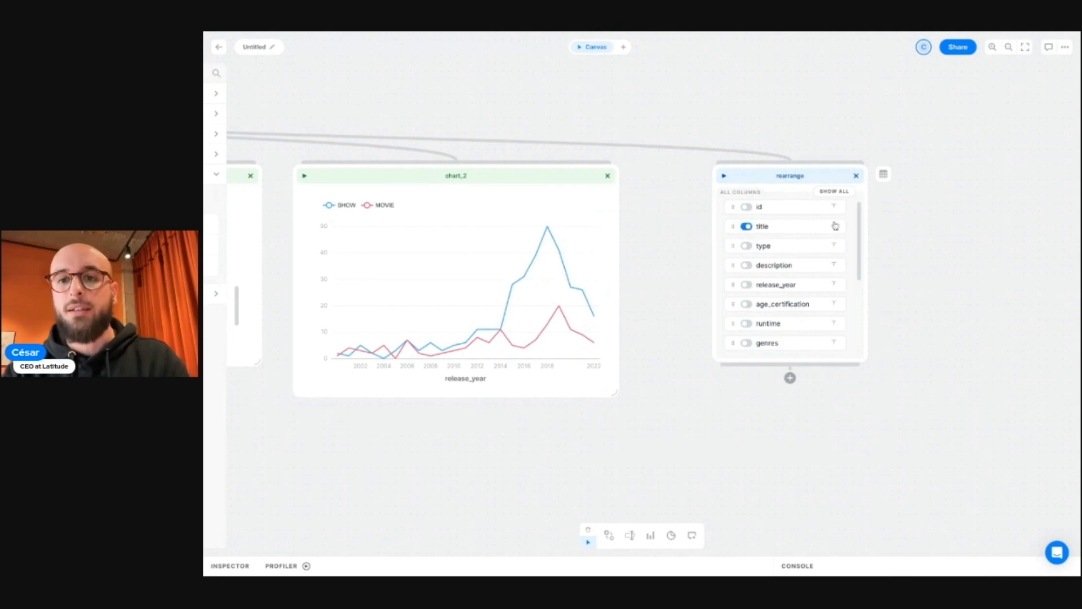
{"action": "left_click", "coordinate": [748, 265]}
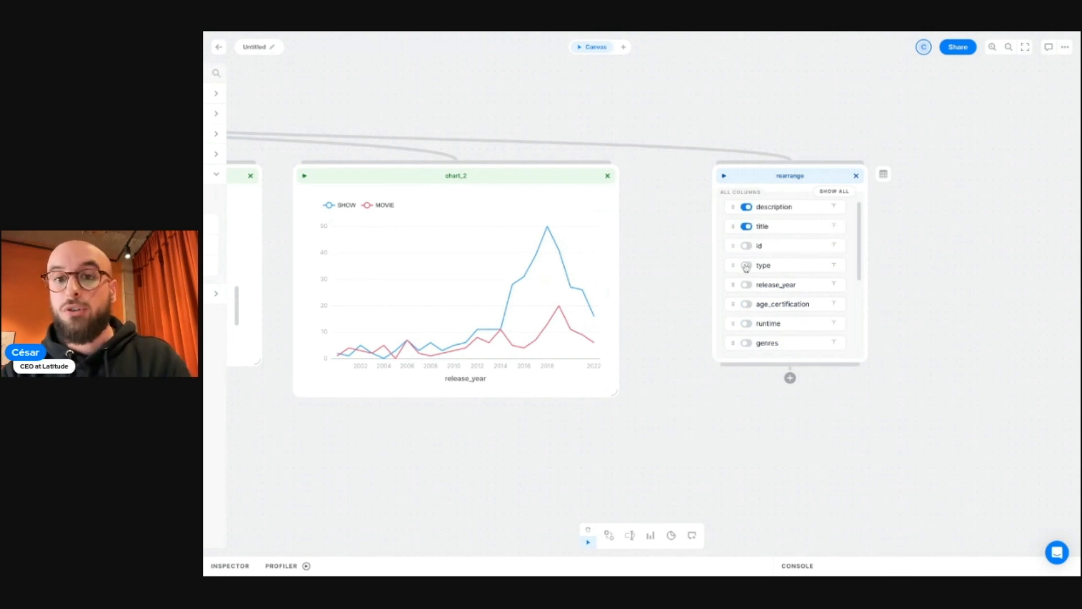
{"action": "left_click", "coordinate": [747, 265]}
{"action": "left_click", "coordinate": [833, 267]}
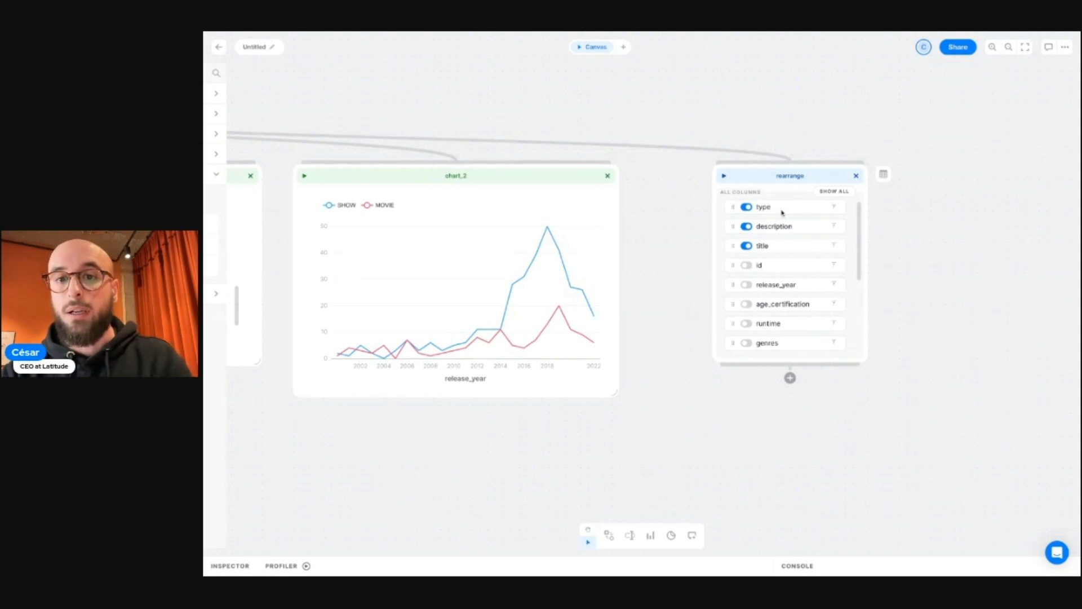
{"action": "left_click_drag", "start_coordinate": [774, 251], "coordinate": [773, 240]}
- Show release_year, production_countries and imdb_score in the rearrange block, ordered directly after type
{"action": "left_click", "coordinate": [746, 285]}
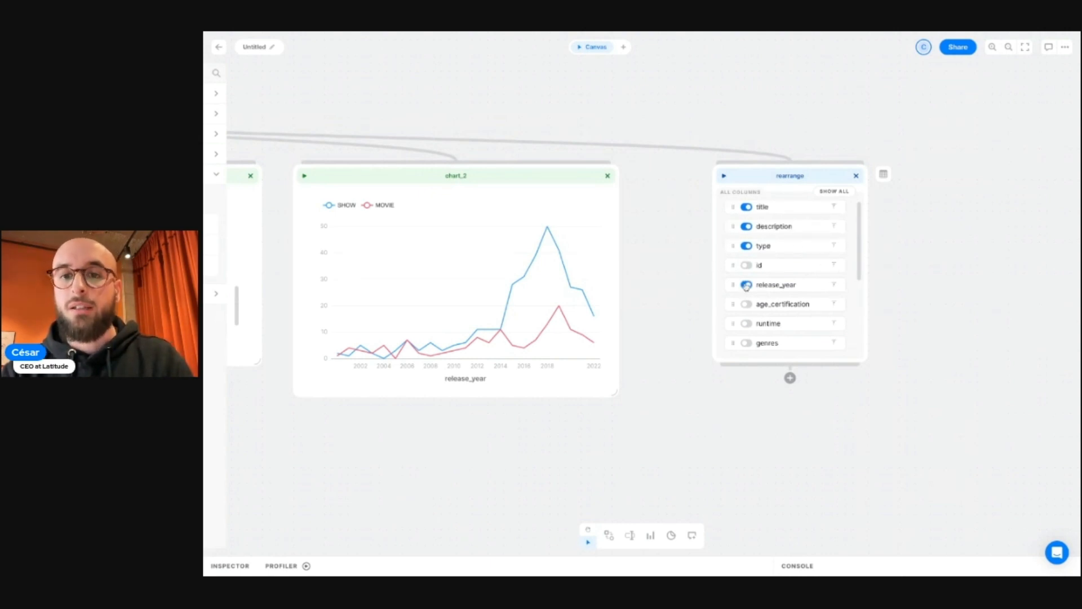
{"action": "scroll", "coordinate": [796, 296], "scroll_direction": "down", "scroll_amount": 3}
{"action": "scroll", "coordinate": [796, 296], "scroll_direction": "down", "scroll_amount": 2}
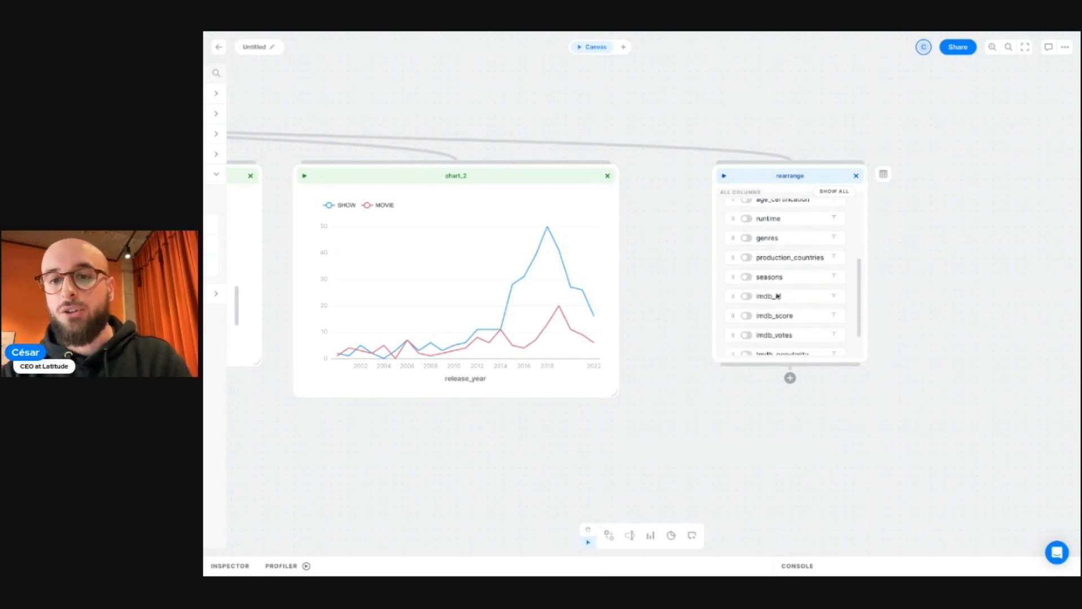
{"action": "left_click", "coordinate": [747, 257]}
{"action": "scroll", "coordinate": [748, 259], "scroll_direction": "down", "scroll_amount": 1}
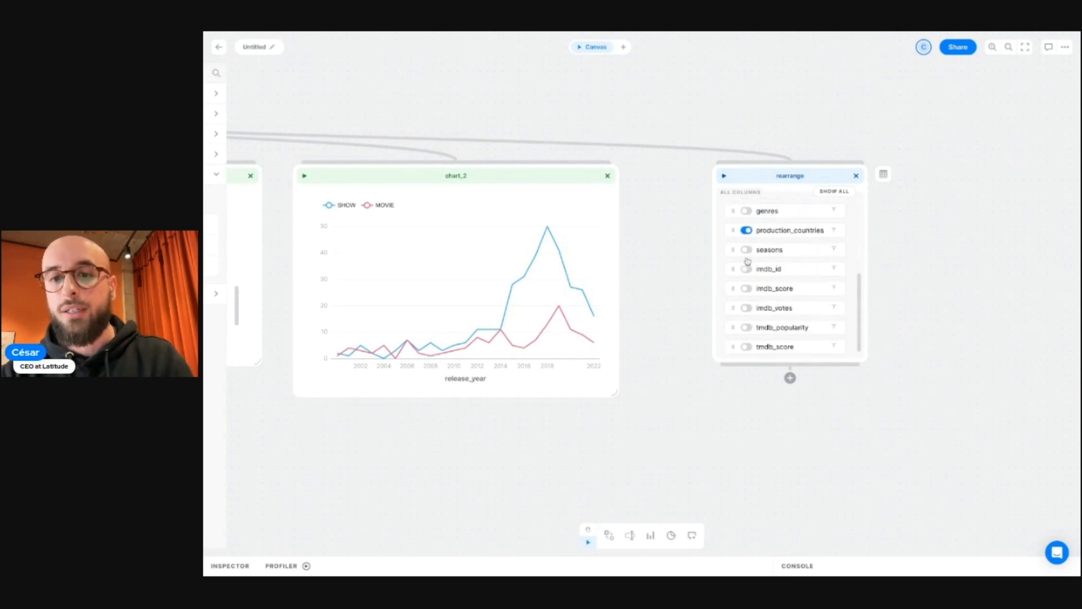
{"action": "left_click", "coordinate": [746, 288]}
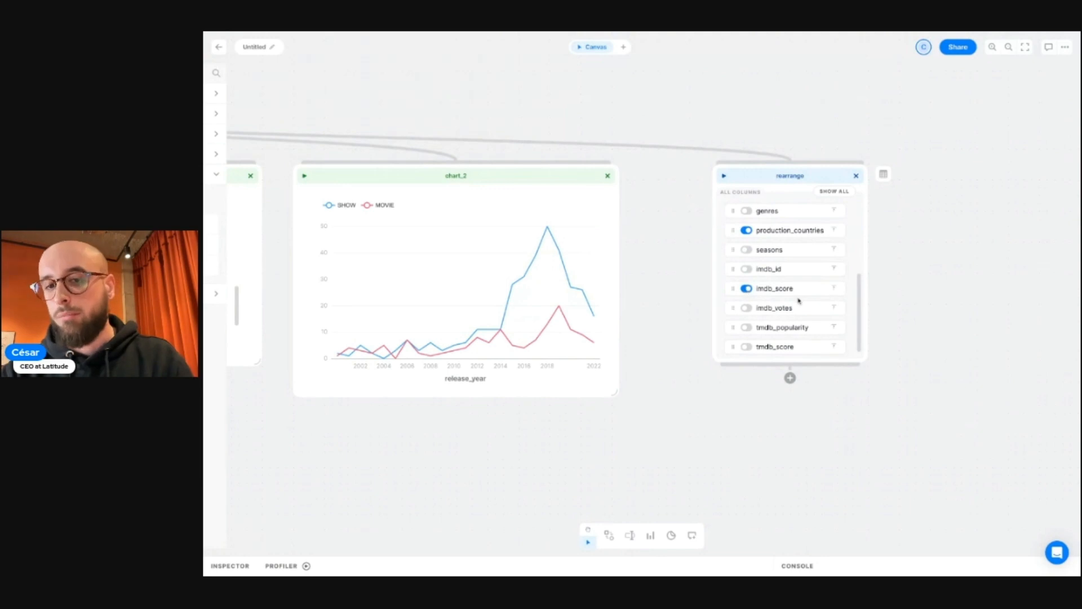
{"action": "scroll", "coordinate": [798, 301], "scroll_direction": "up", "scroll_amount": 5}
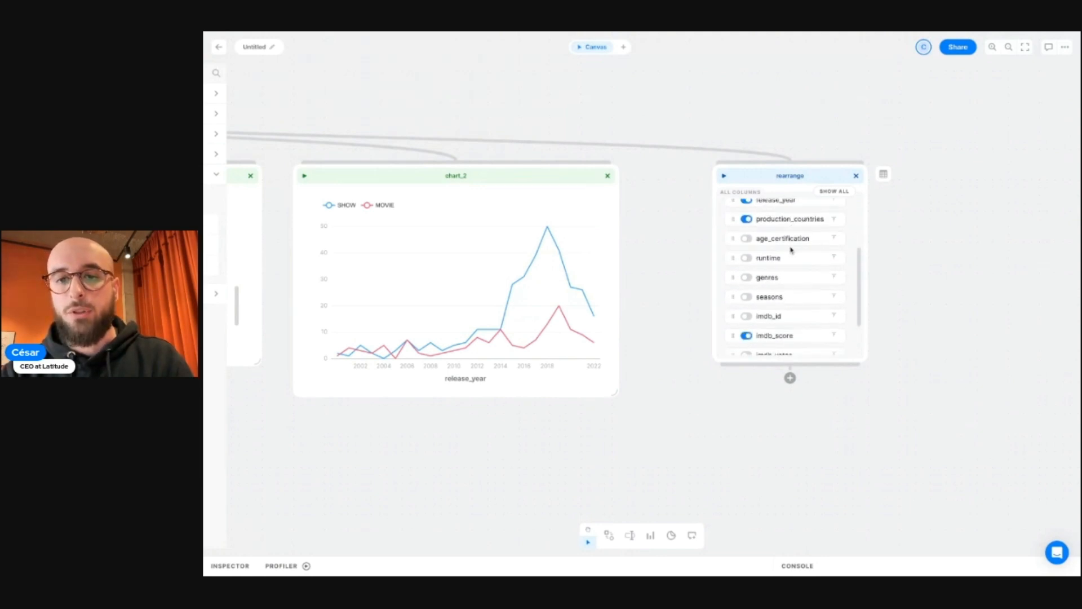
{"action": "scroll", "coordinate": [778, 315], "scroll_direction": "down", "scroll_amount": 2}
{"action": "scroll", "coordinate": [781, 226], "scroll_direction": "up", "scroll_amount": 3}
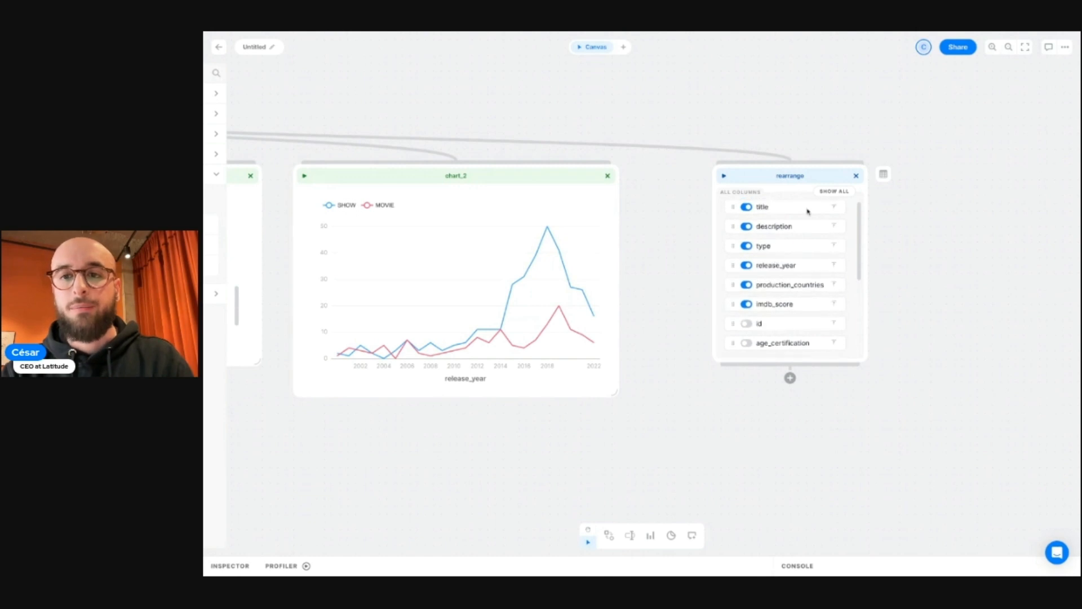
- Run the rearrange block and open its output rows in the inspector to check the selected columns
{"action": "left_click", "coordinate": [725, 176]}
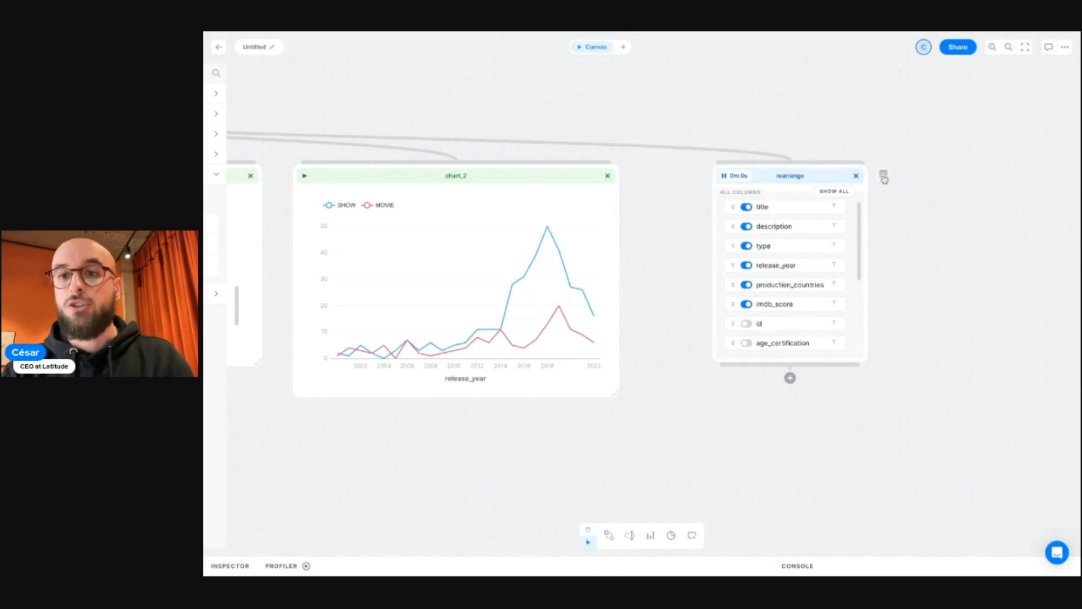
{"action": "left_click", "coordinate": [884, 175]}
{"action": "left_click", "coordinate": [216, 434]}
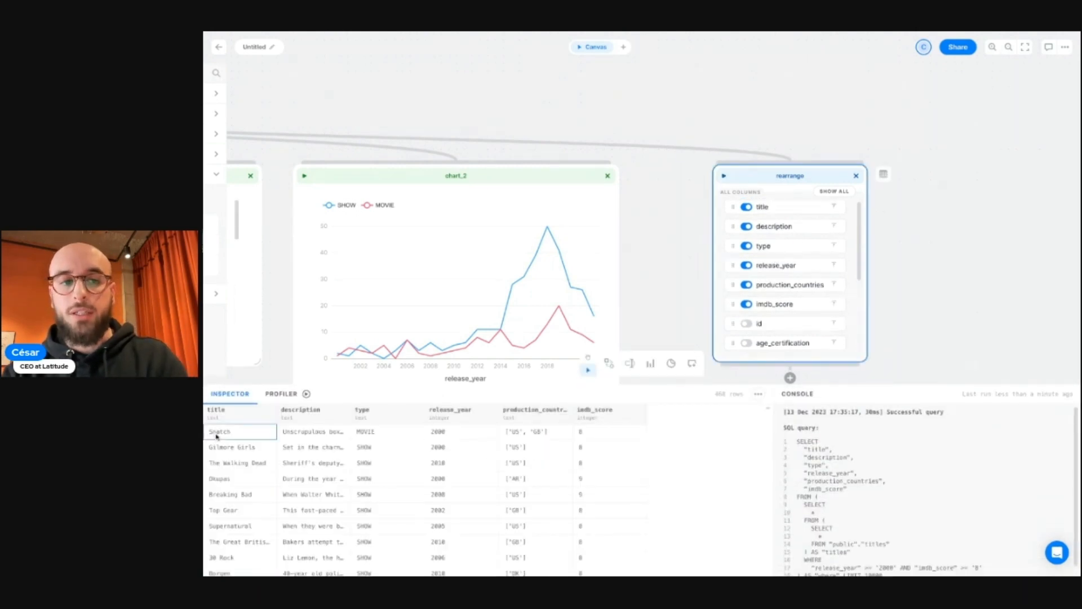
{"action": "left_click_drag", "start_coordinate": [217, 437], "coordinate": [609, 494]}
{"action": "left_click", "coordinate": [609, 495]}
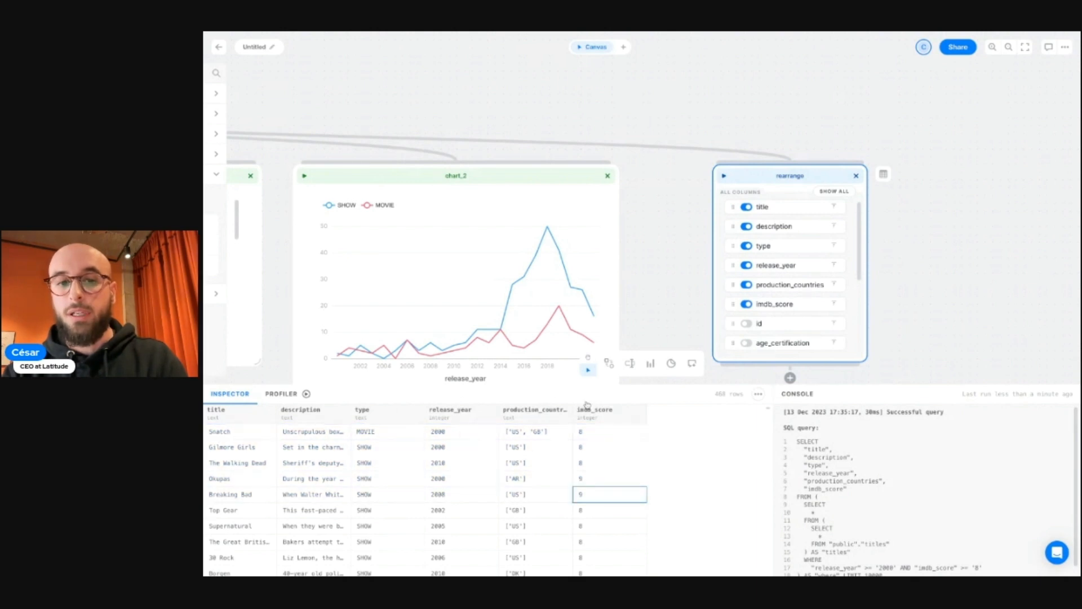
- Add a Table visualization block fed by the rearrange block
{"action": "scroll", "coordinate": [993, 312], "scroll_direction": "down", "scroll_amount": 4}
{"action": "left_click", "coordinate": [760, 264]}
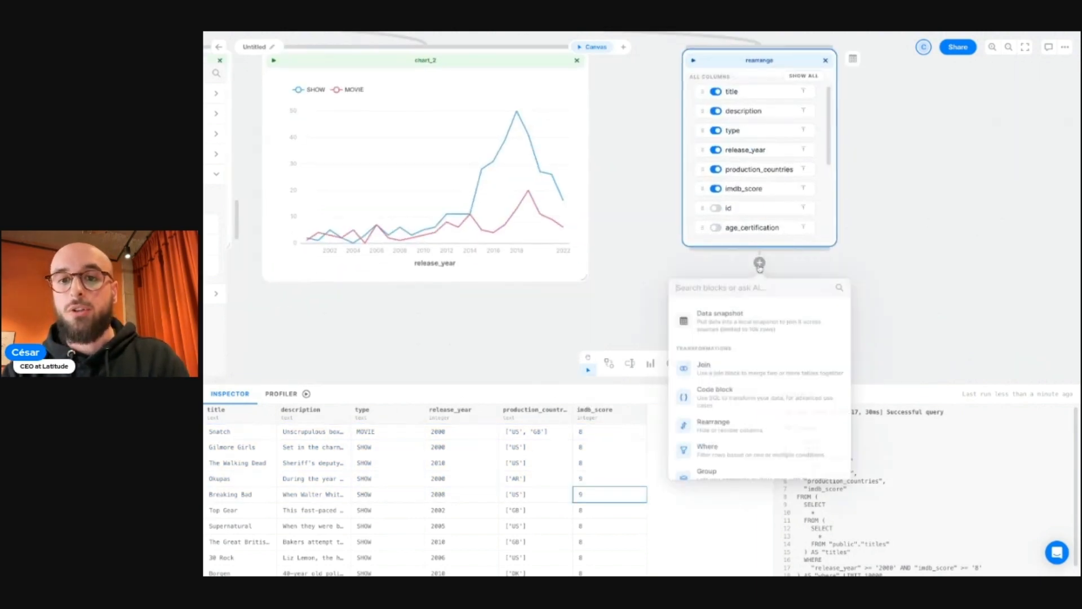
{"action": "scroll", "coordinate": [761, 448], "scroll_direction": "down", "scroll_amount": 3}
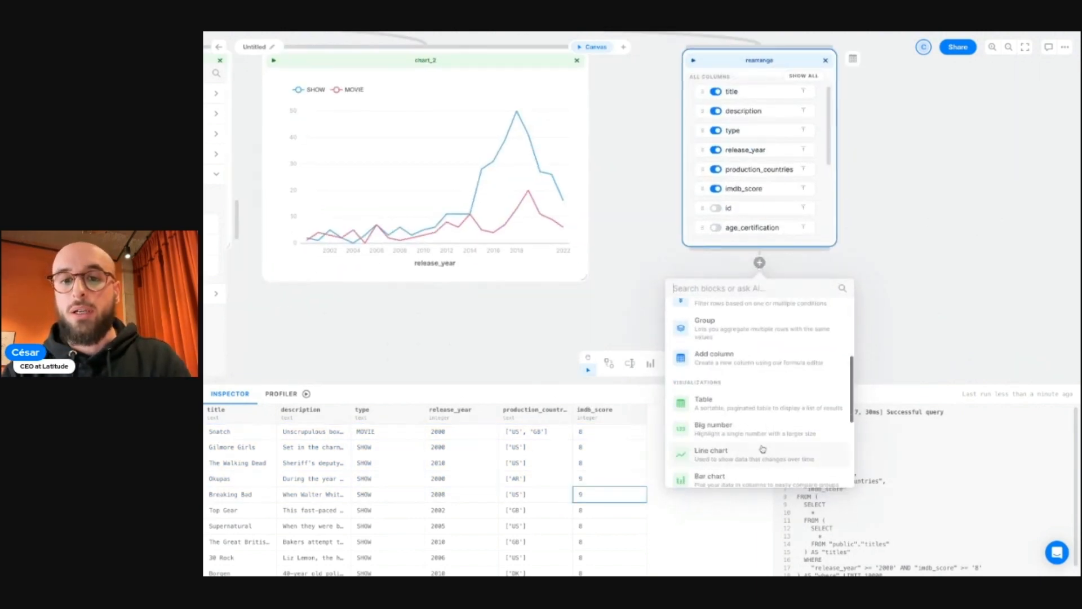
{"action": "left_click", "coordinate": [757, 405]}
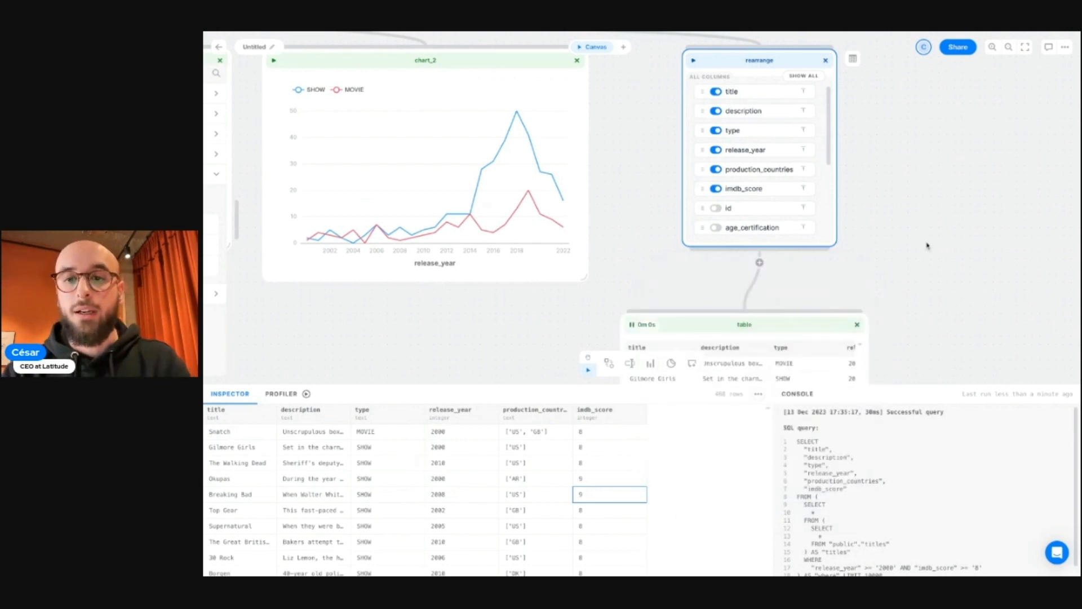
- Close the inspector and enlarge the table block until all columns from title to imdb_score fit
{"action": "scroll", "coordinate": [928, 246], "scroll_direction": "down", "scroll_amount": 3}
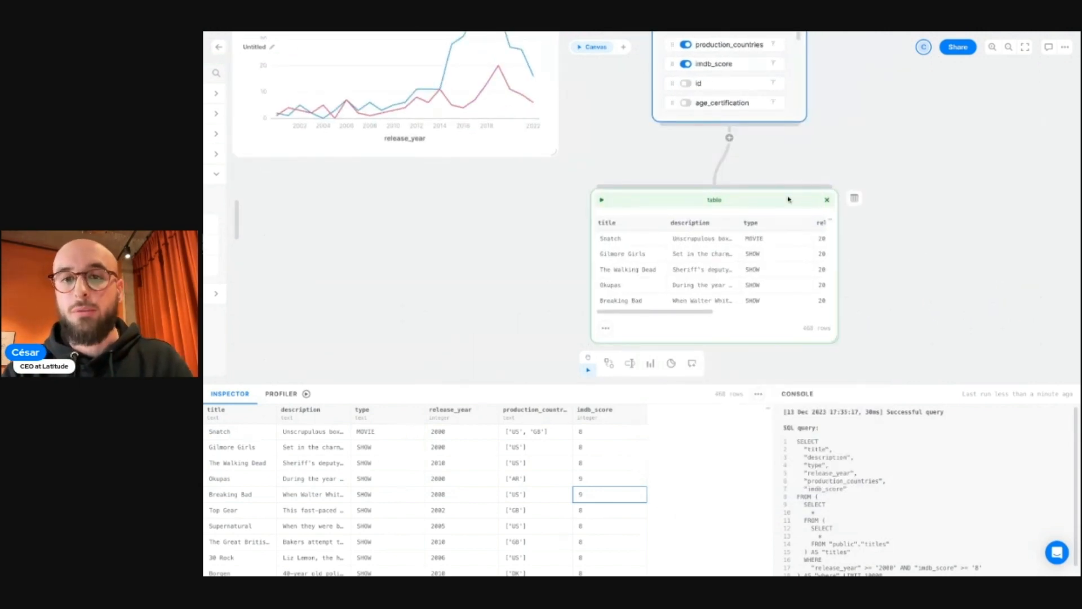
{"action": "left_click", "coordinate": [915, 273]}
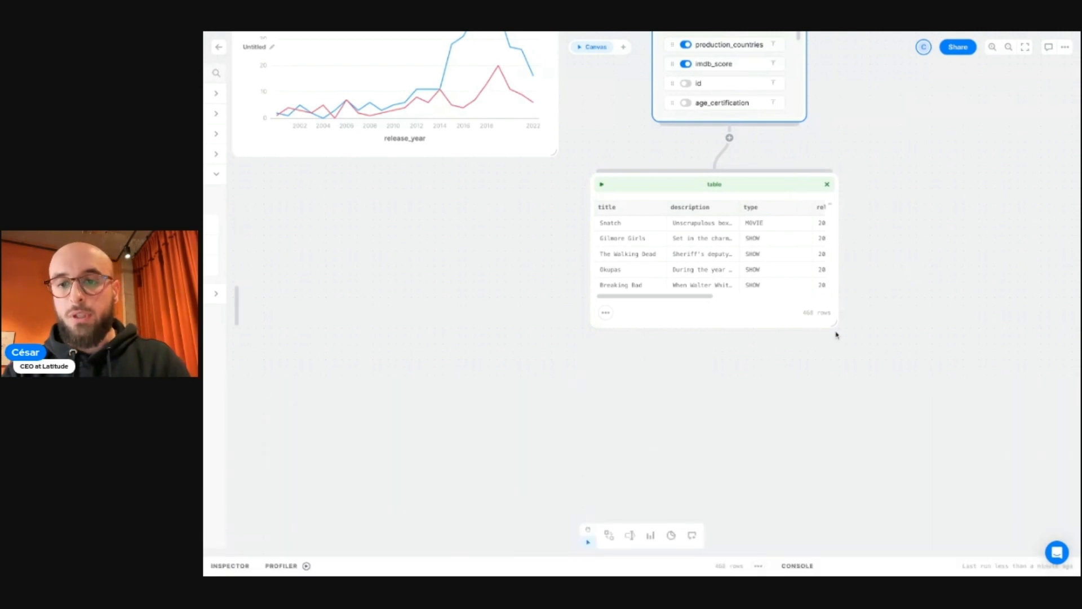
{"action": "mouse_move", "coordinate": [835, 324]}
{"action": "left_mouse_down"}
{"action": "mouse_move", "coordinate": [1037, 448]}
{"action": "mouse_move", "coordinate": [1052, 495]}
{"action": "left_mouse_up"}
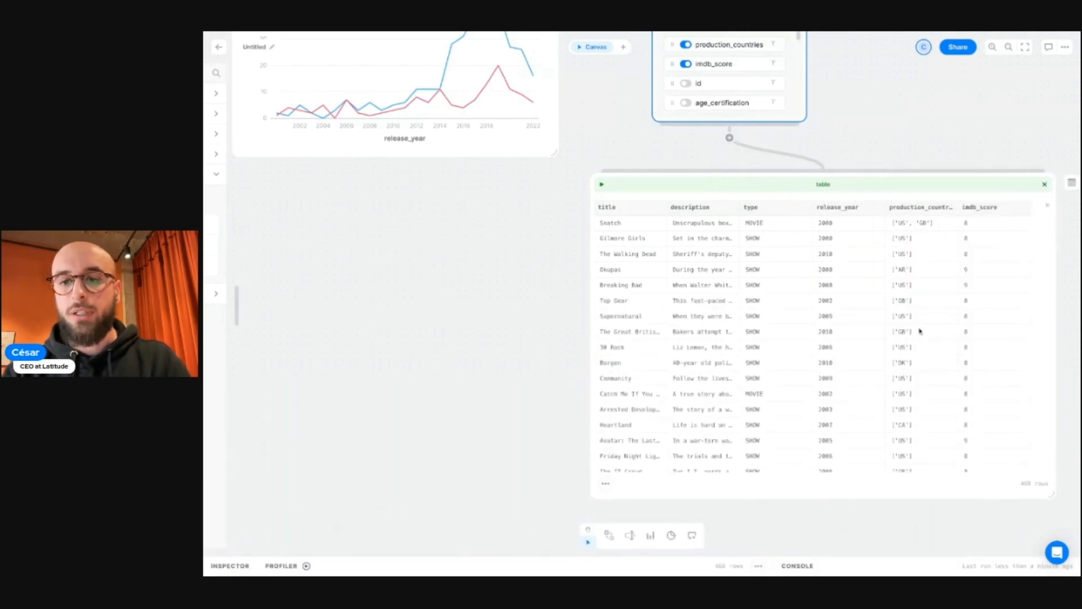
- Review the whole canvas, from the titles source and where filter to the query, chart and table branches
{"action": "scroll", "coordinate": [529, 396], "scroll_direction": "down", "scroll_amount": 5}
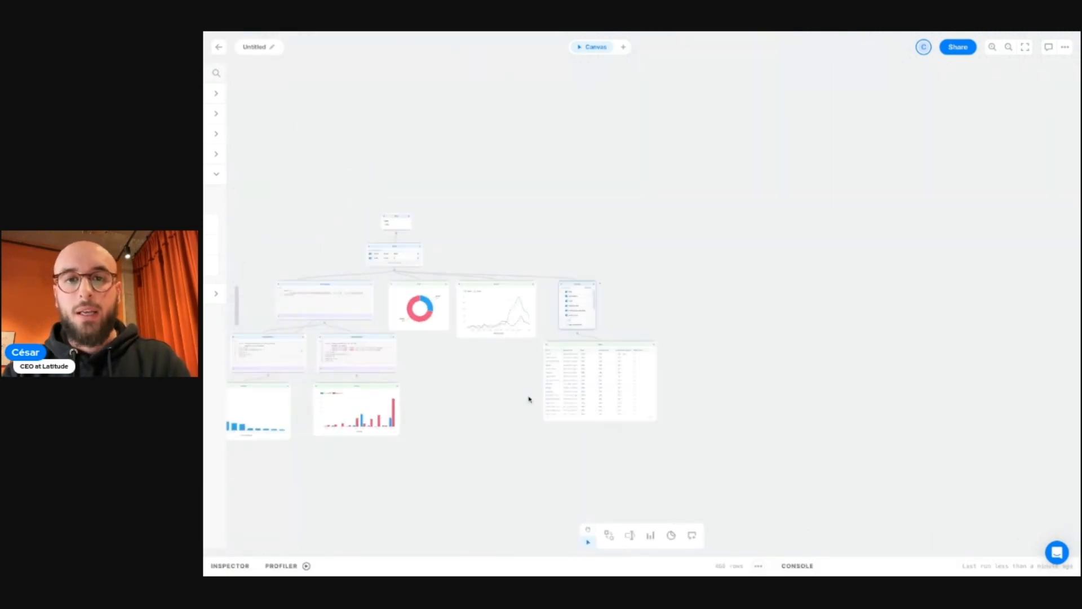
{"action": "scroll", "coordinate": [510, 398], "scroll_direction": "left", "scroll_amount": 4}
{"action": "scroll", "coordinate": [510, 399], "scroll_direction": "down", "scroll_amount": 1}
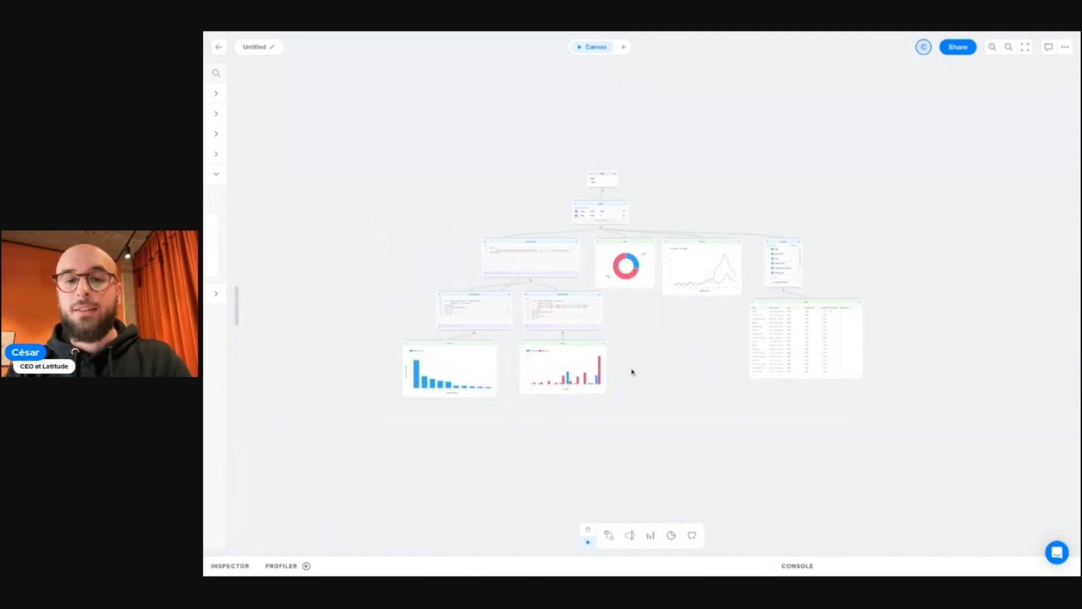
{"action": "scroll", "coordinate": [623, 321], "scroll_direction": "up", "scroll_amount": 3}
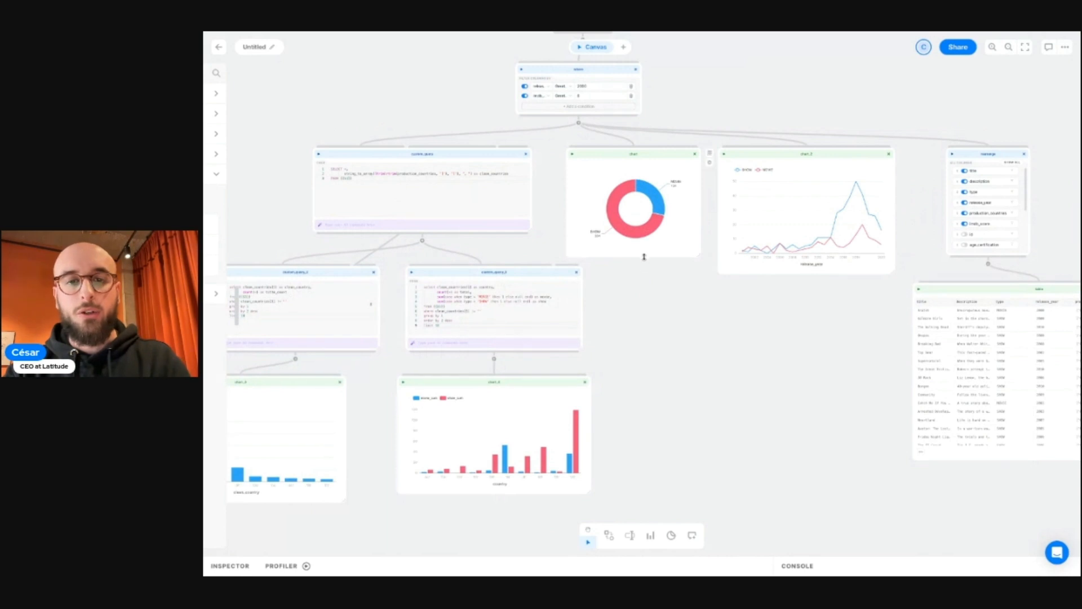
{"action": "scroll", "coordinate": [654, 290], "scroll_direction": "up", "scroll_amount": 3}
{"action": "scroll", "coordinate": [655, 290], "scroll_direction": "left", "scroll_amount": 1}
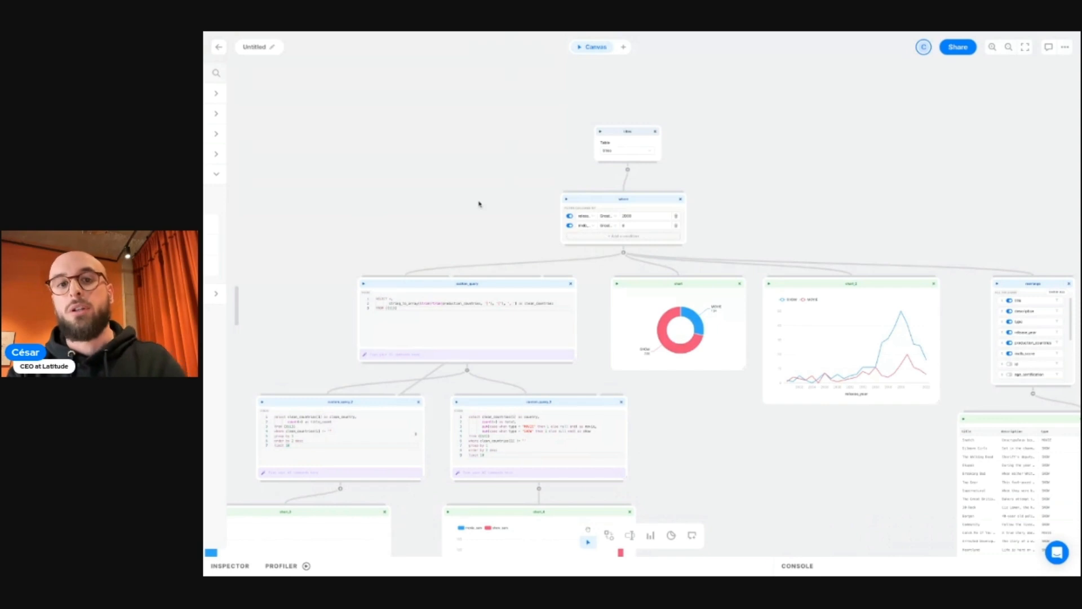
{"action": "scroll", "coordinate": [457, 192], "scroll_direction": "up", "scroll_amount": 5}
{"action": "scroll", "coordinate": [457, 192], "scroll_direction": "left", "scroll_amount": 1}
{"action": "scroll", "coordinate": [456, 192], "scroll_direction": "up", "scroll_amount": 1}
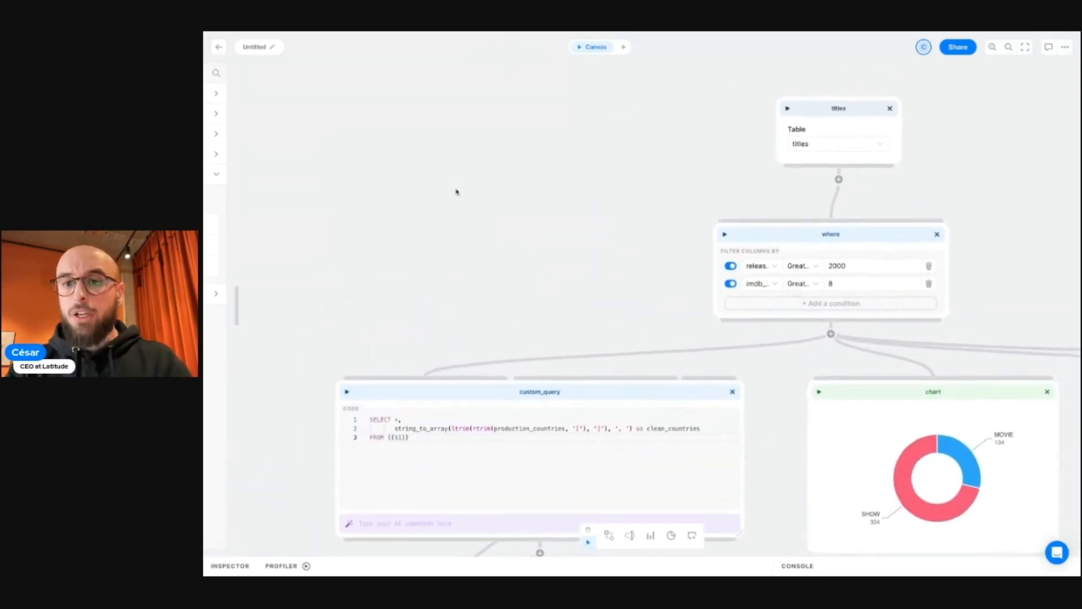
{"action": "scroll", "coordinate": [457, 192], "scroll_direction": "right", "scroll_amount": 1}
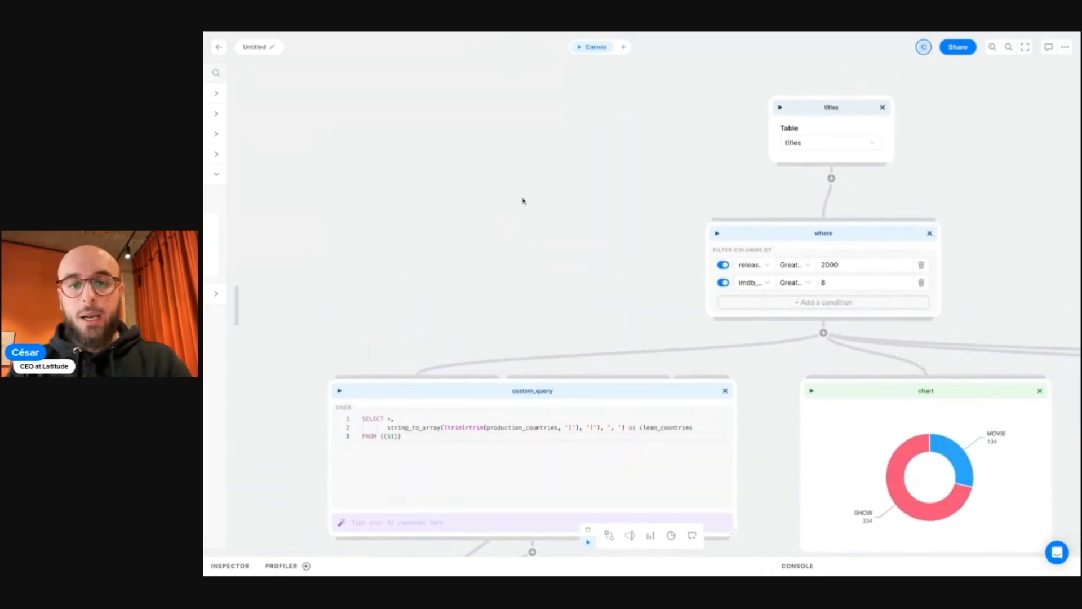
{"action": "scroll", "coordinate": [523, 201], "scroll_direction": "up", "scroll_amount": 5}
{"action": "scroll", "coordinate": [523, 201], "scroll_direction": "right", "scroll_amount": 1}
{"action": "scroll", "coordinate": [523, 201], "scroll_direction": "down", "scroll_amount": 3}
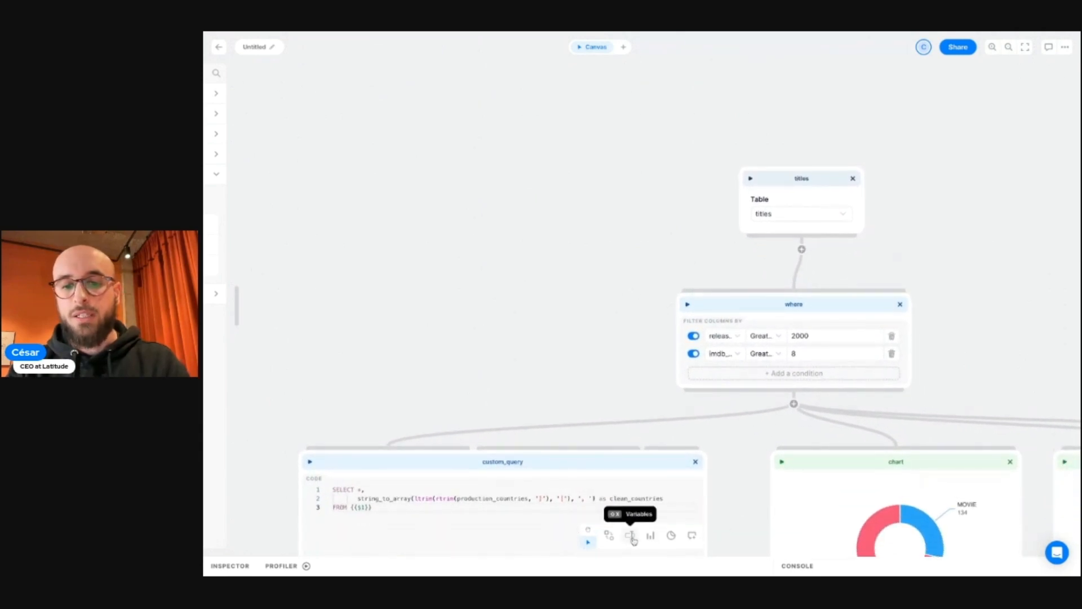
- Add a Text variable in the empty area beside the where block and name it year
{"action": "left_click", "coordinate": [631, 536]}
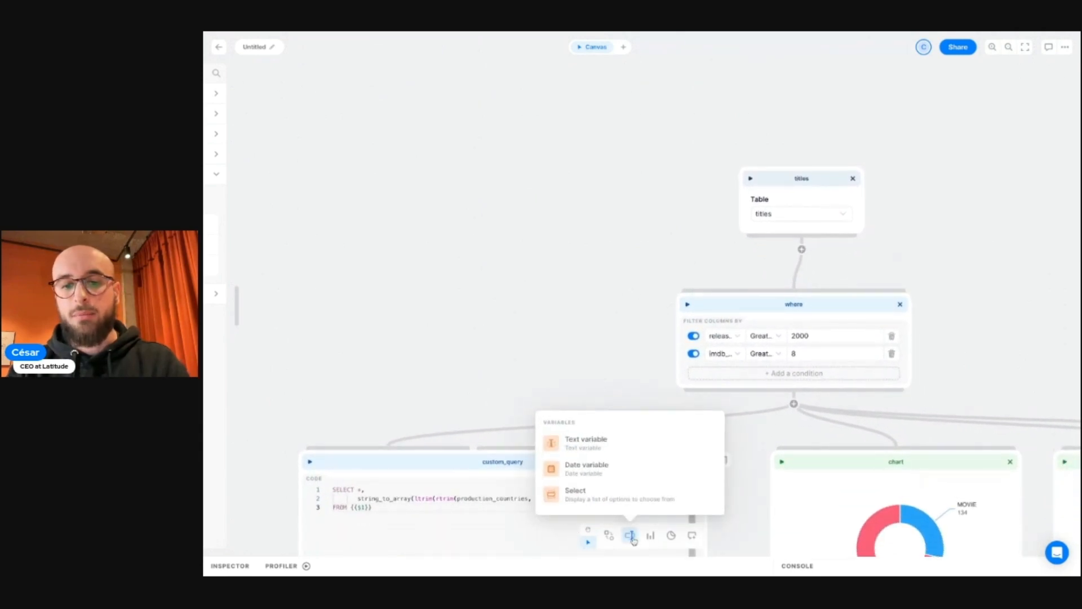
{"action": "left_click", "coordinate": [612, 446]}
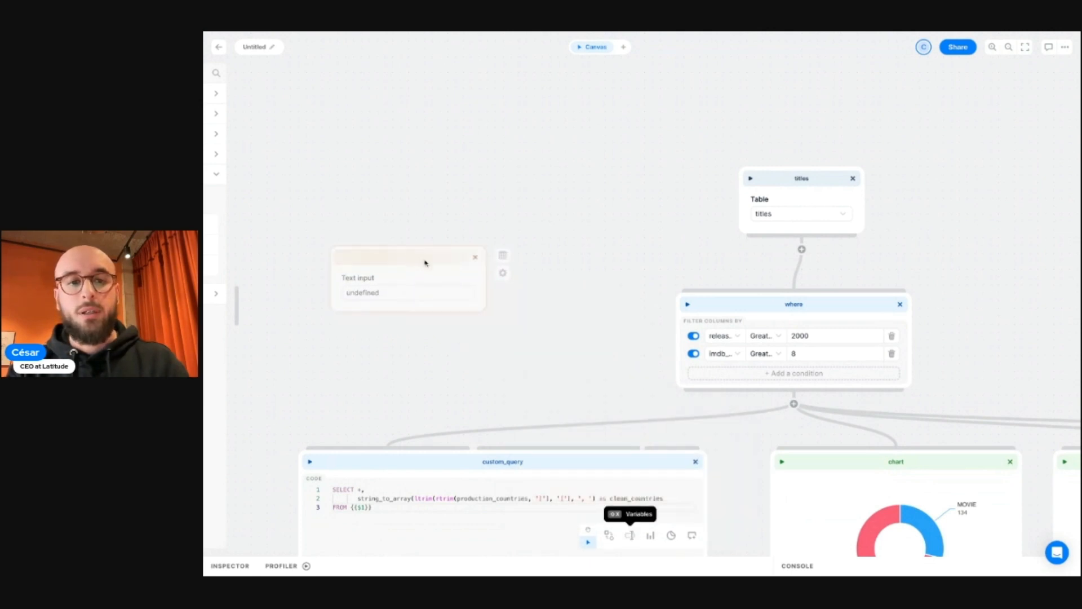
{"action": "left_click", "coordinate": [417, 297]}
{"action": "double_click", "coordinate": [410, 307]}
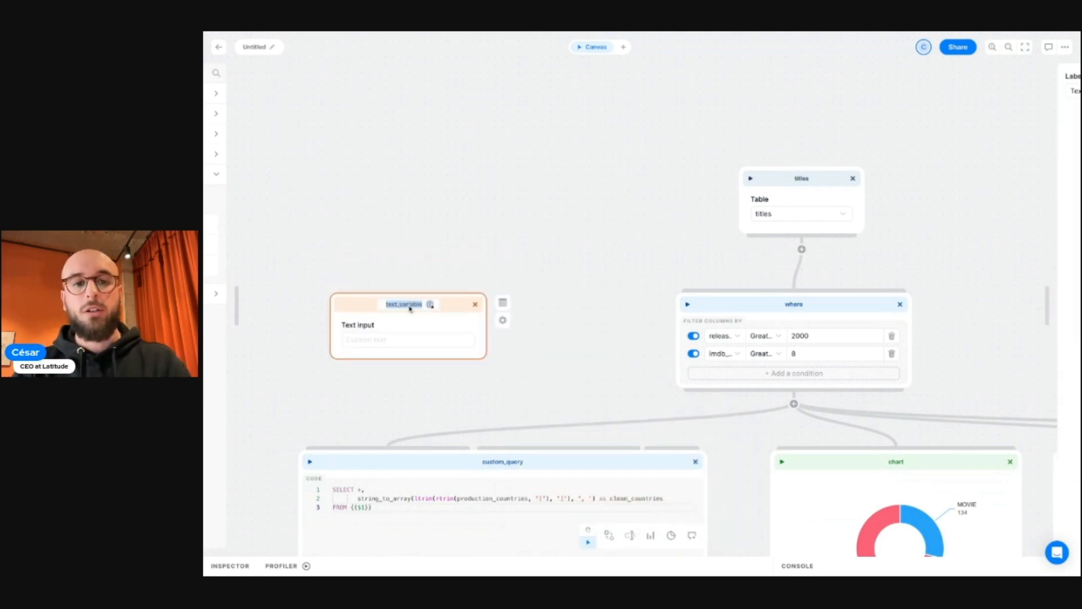
{"action": "type", "text": "year"}
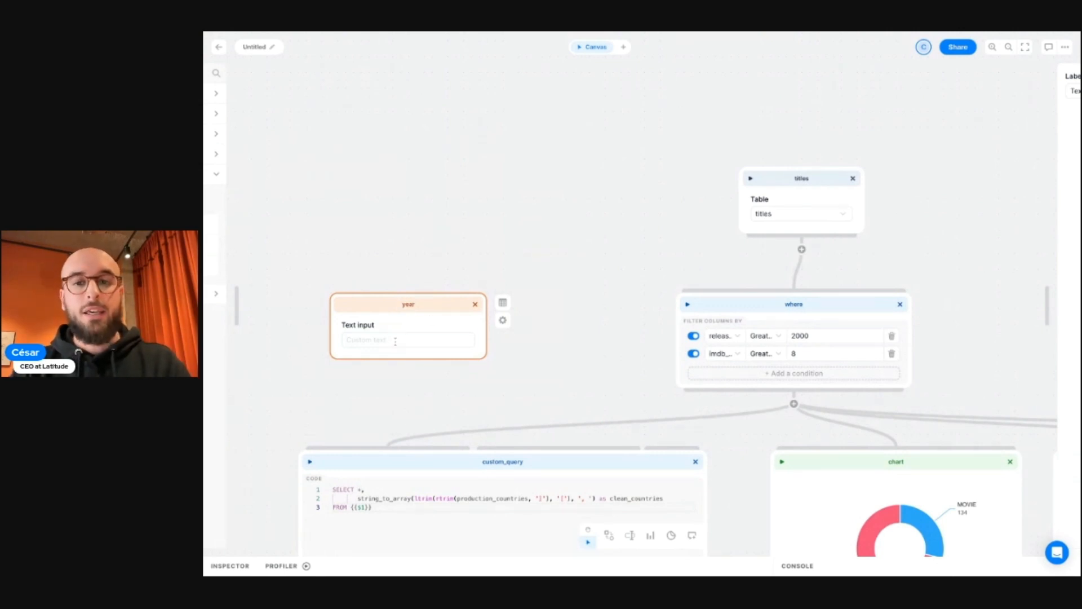
- Set the year variable's text input to 2000
{"action": "left_click", "coordinate": [395, 341]}
{"action": "type", "text": "200"}
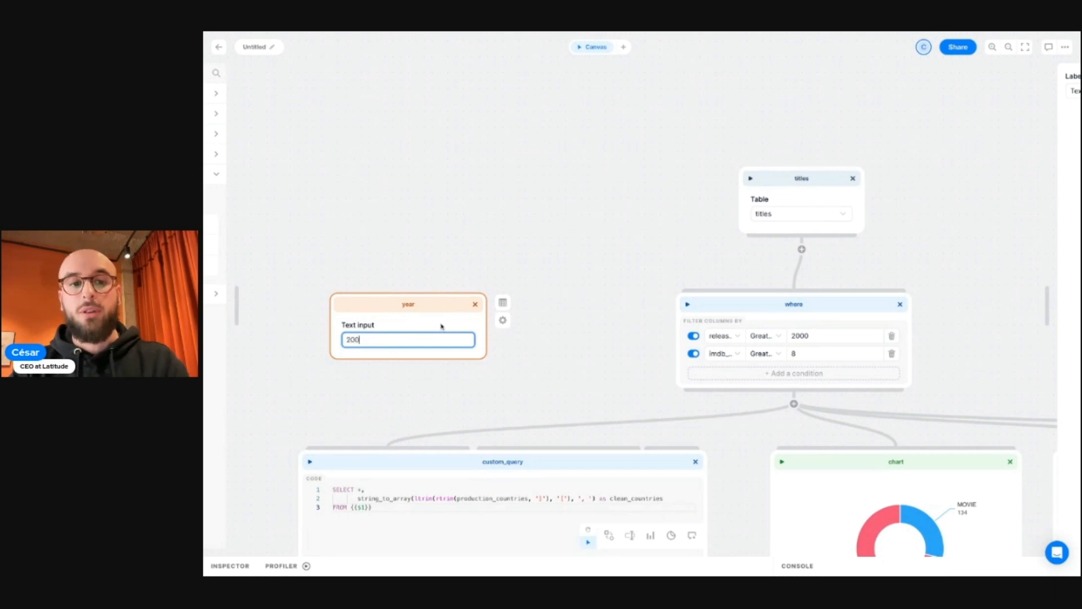
{"action": "type", "text": "0"}
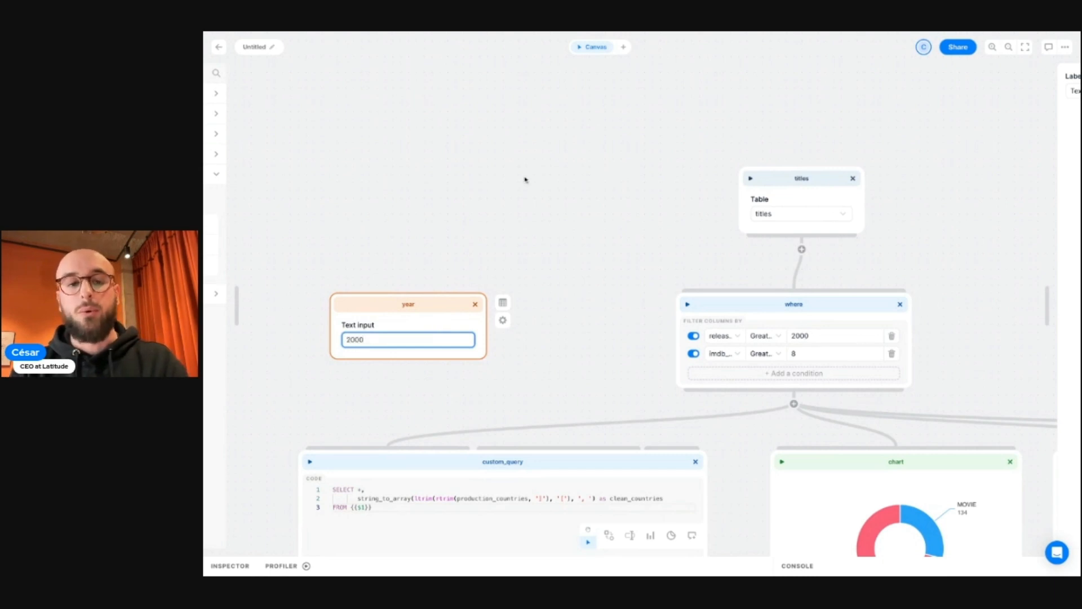
- Deselect the year variable and remove the stray connection line running behind the custom_query block
{"action": "scroll", "coordinate": [524, 177], "scroll_direction": "down", "scroll_amount": 3}
{"action": "left_click", "coordinate": [564, 195]}
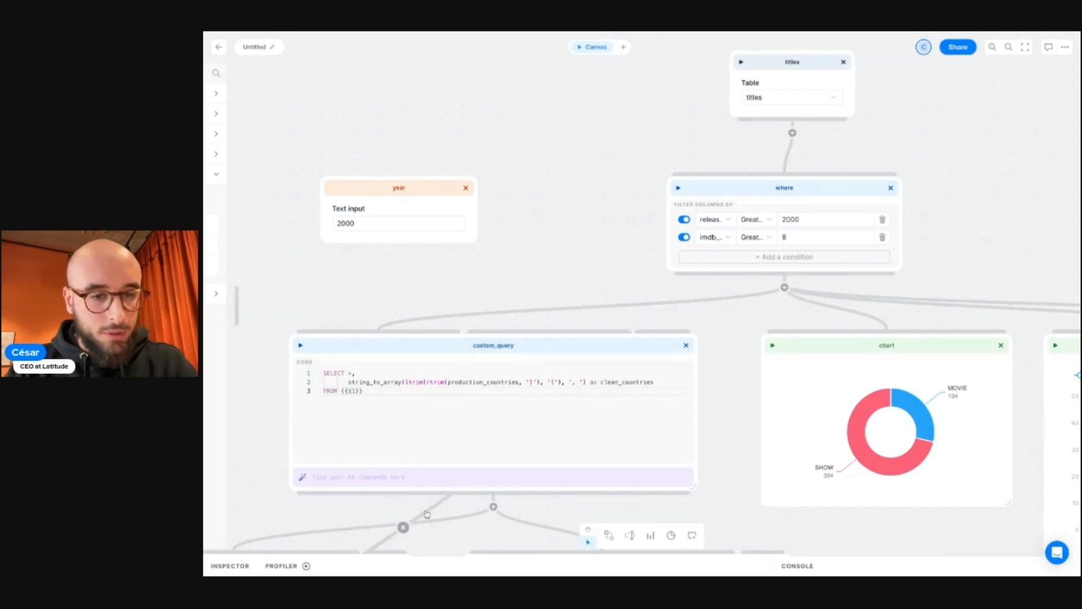
{"action": "scroll", "coordinate": [588, 236], "scroll_direction": "down", "scroll_amount": 2}
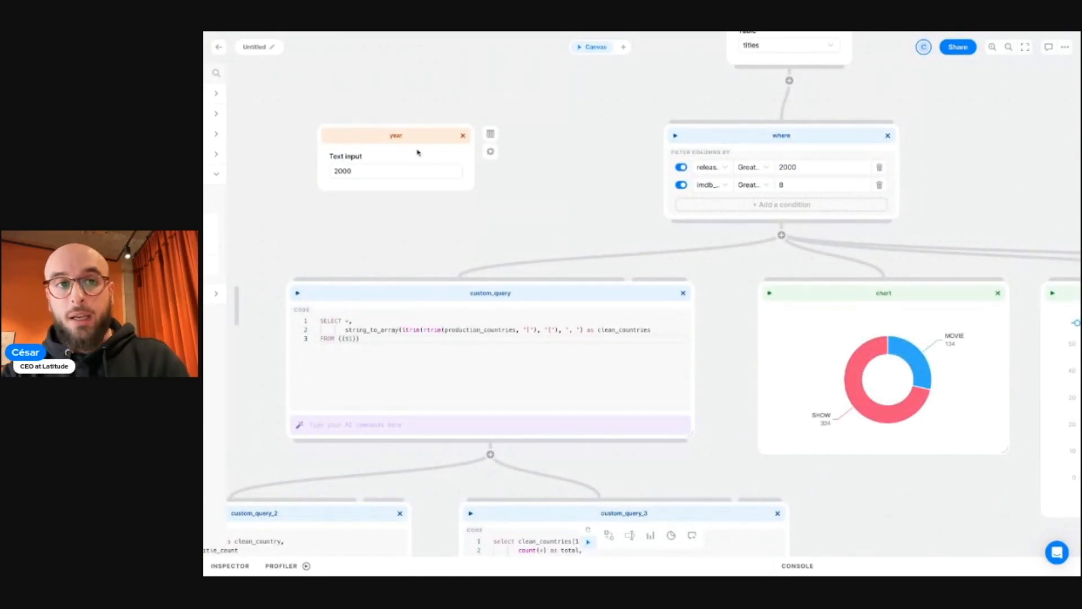
{"action": "left_click", "coordinate": [397, 136]}
{"action": "left_click", "coordinate": [570, 182]}
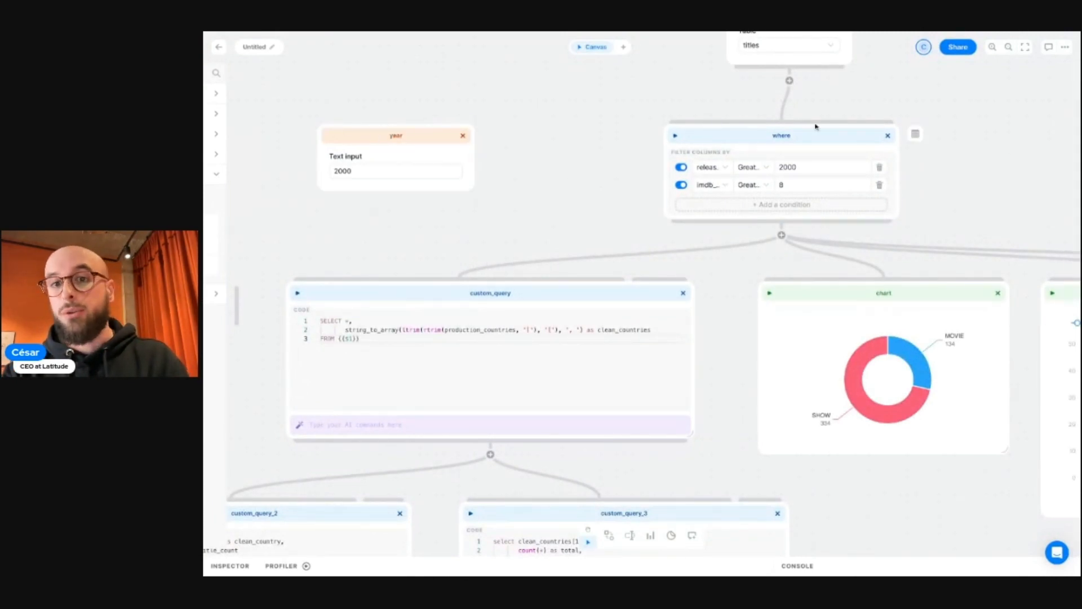
{"action": "double_click", "coordinate": [809, 167]}
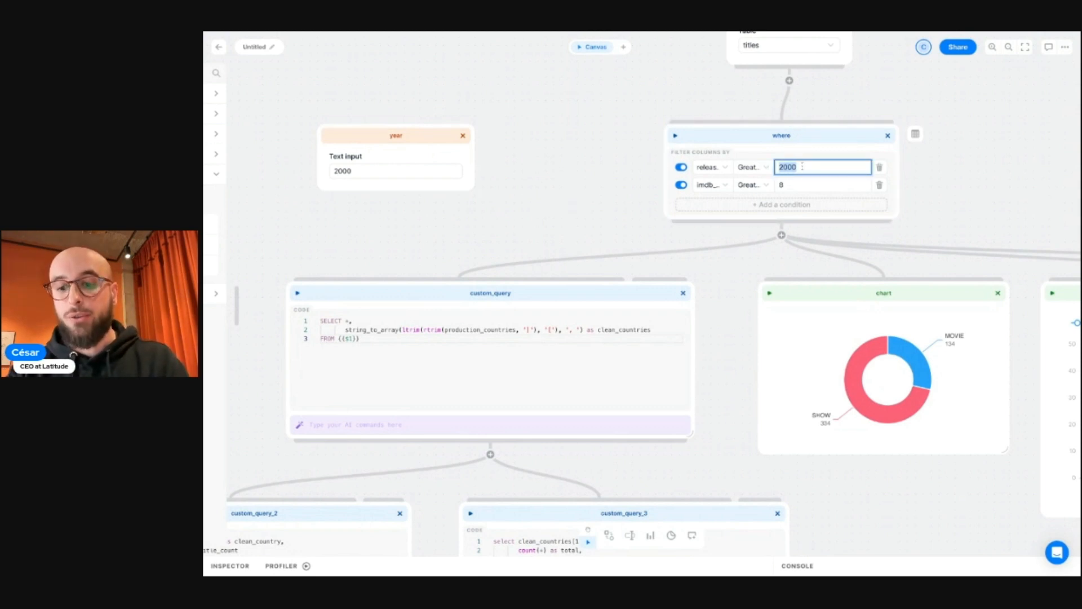
{"action": "type", "text": "{{@"}
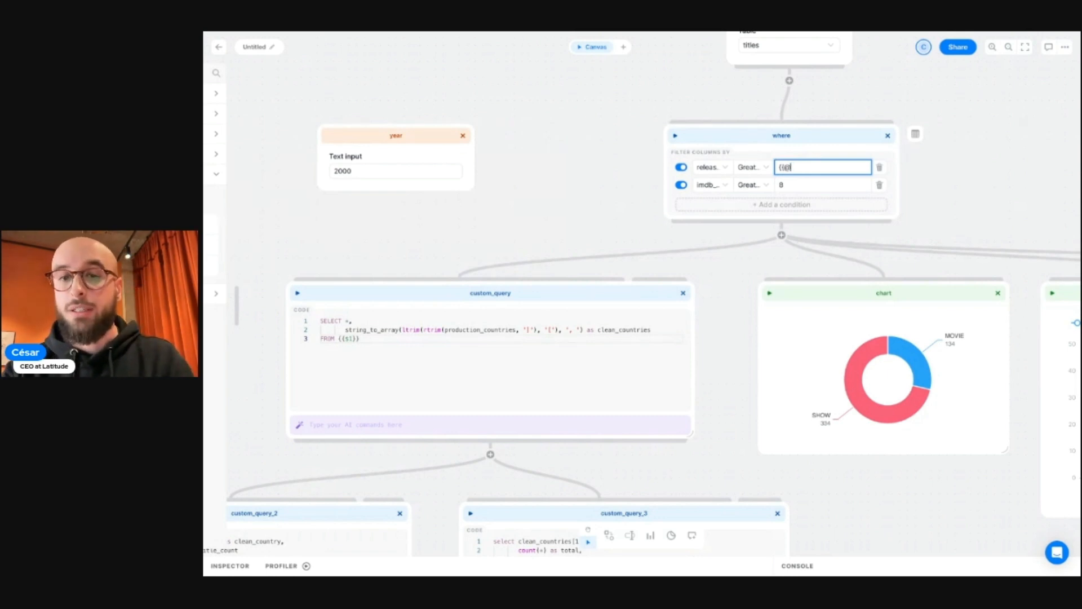
{"action": "type", "text": "year"}
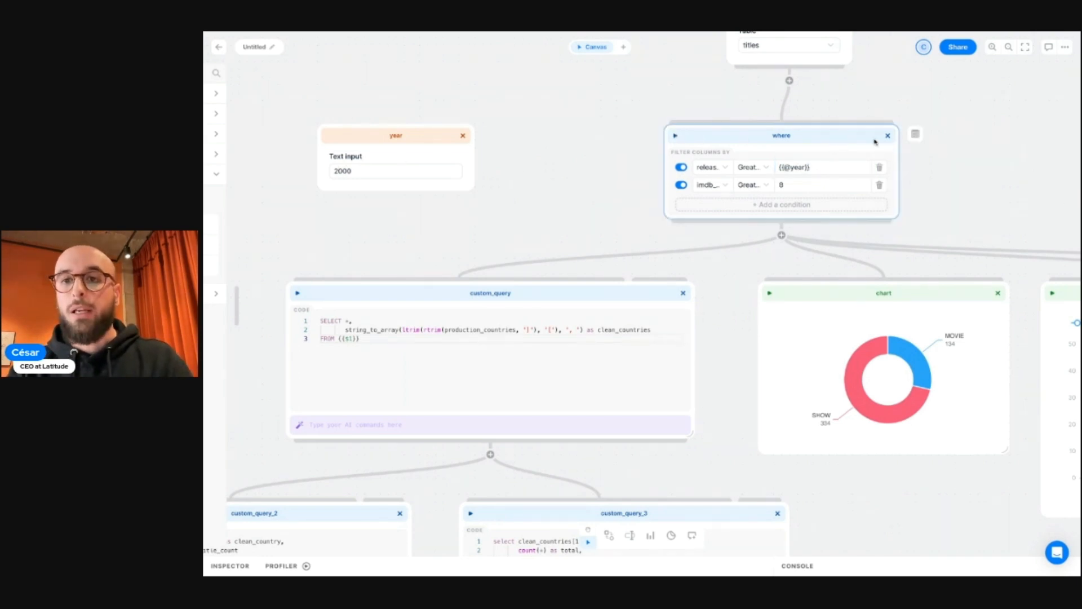
{"action": "left_click", "coordinate": [851, 140]}
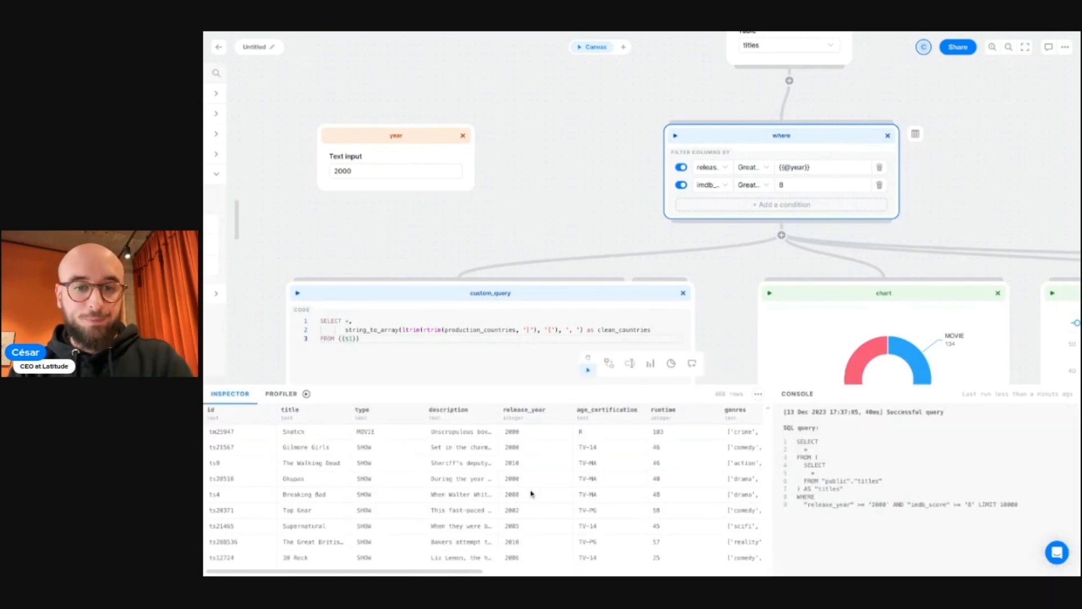
{"action": "left_click", "coordinate": [544, 447]}
- Set the year variable to 1945 and rerun the where block to check the release years in its results
{"action": "double_click", "coordinate": [356, 169]}
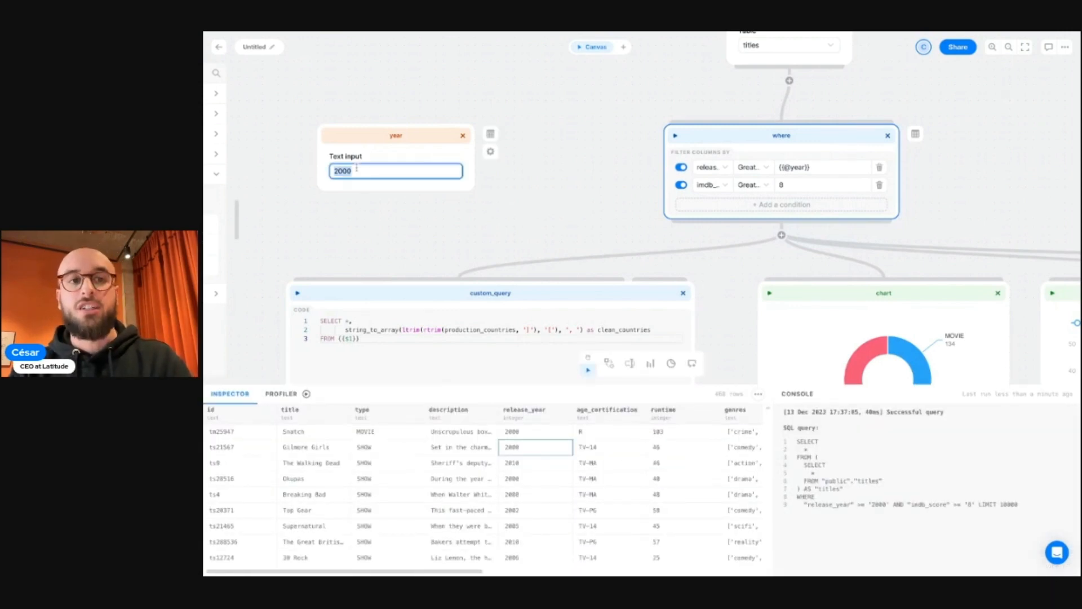
{"action": "type", "text": "1000"}
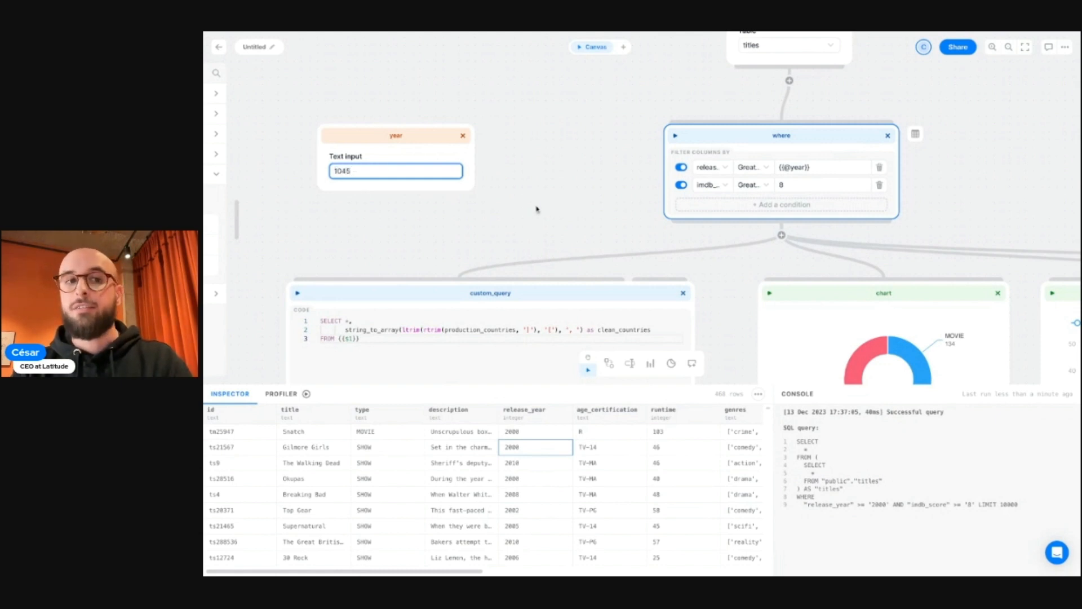
{"action": "key", "text": "BackSpace"}
{"action": "key", "text": "BackSpace"}
{"action": "type", "text": "45"}
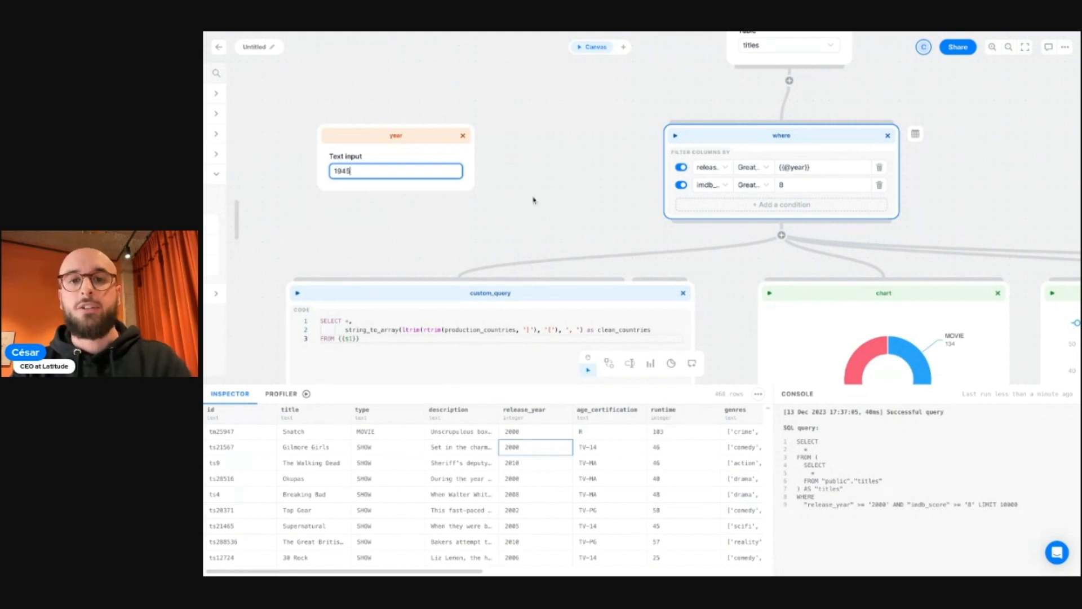
{"action": "left_click", "coordinate": [674, 140]}
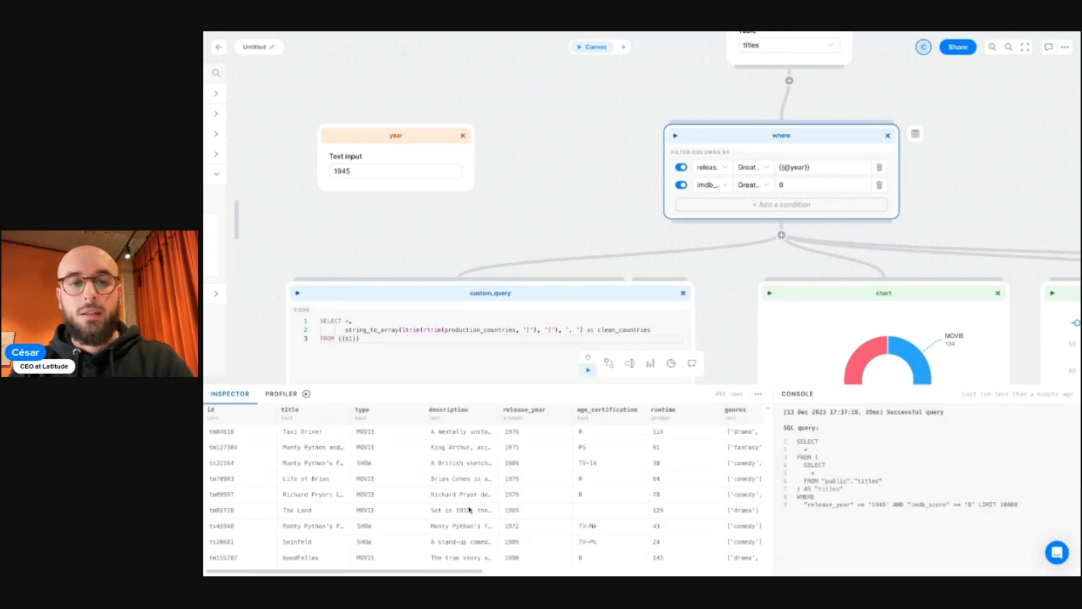
{"action": "left_click_drag", "start_coordinate": [517, 446], "coordinate": [518, 526]}
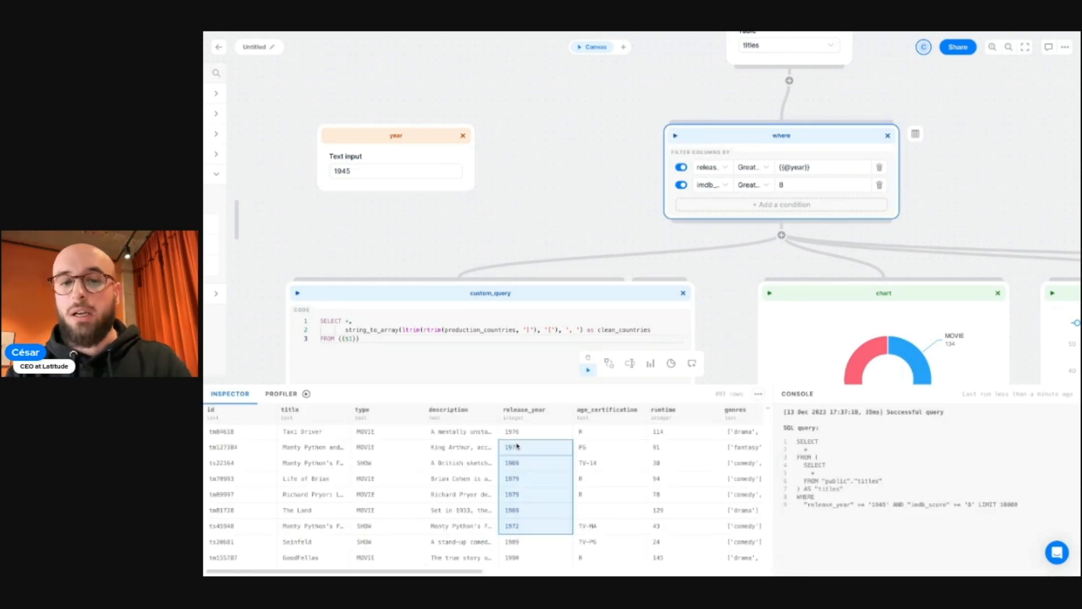
{"action": "left_click", "coordinate": [530, 481]}
- Set the year variable's text input to 2000 and deselect all blocks
{"action": "left_click", "coordinate": [444, 171]}
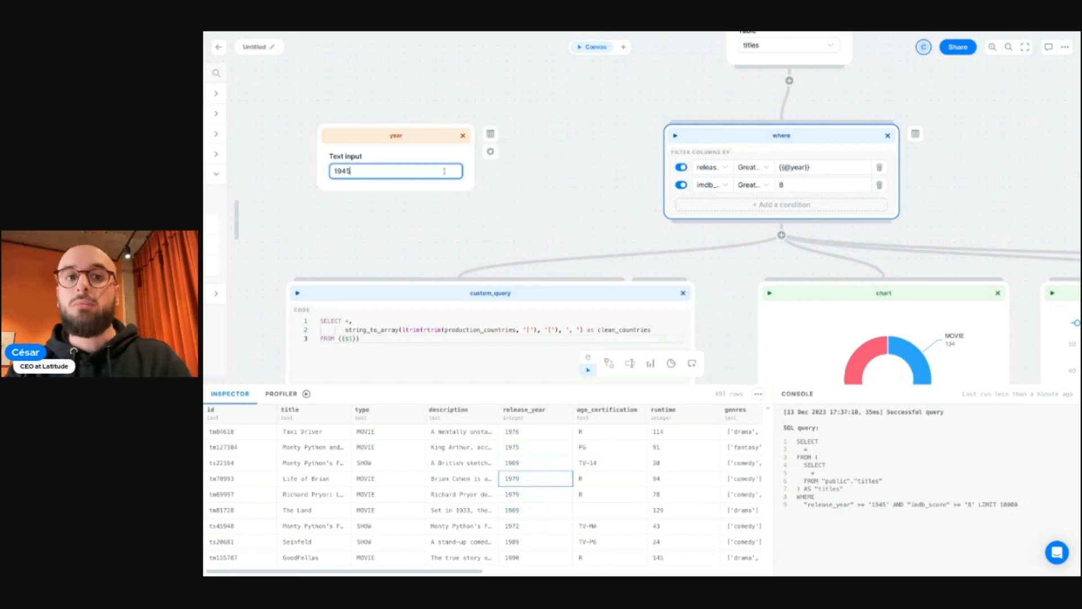
{"action": "key", "text": "ctrl+a"}
{"action": "type", "text": "200"}
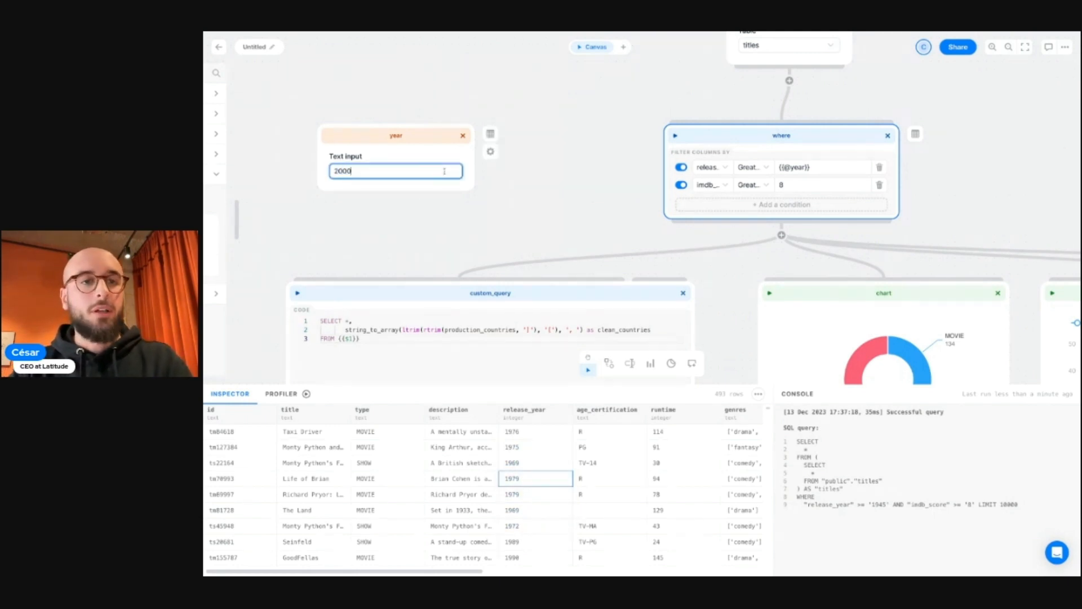
{"action": "left_click", "coordinate": [534, 186]}
- Add a Text variable between the year variable and the where block, named imdb_score, with its text input set to 8
{"action": "left_click", "coordinate": [631, 365]}
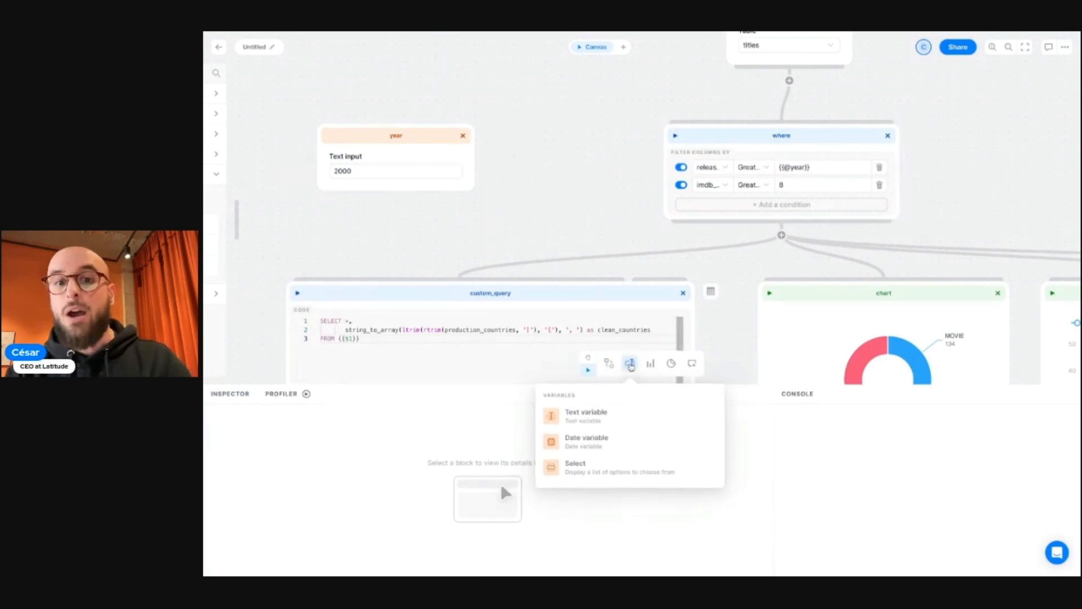
{"action": "left_click", "coordinate": [575, 436]}
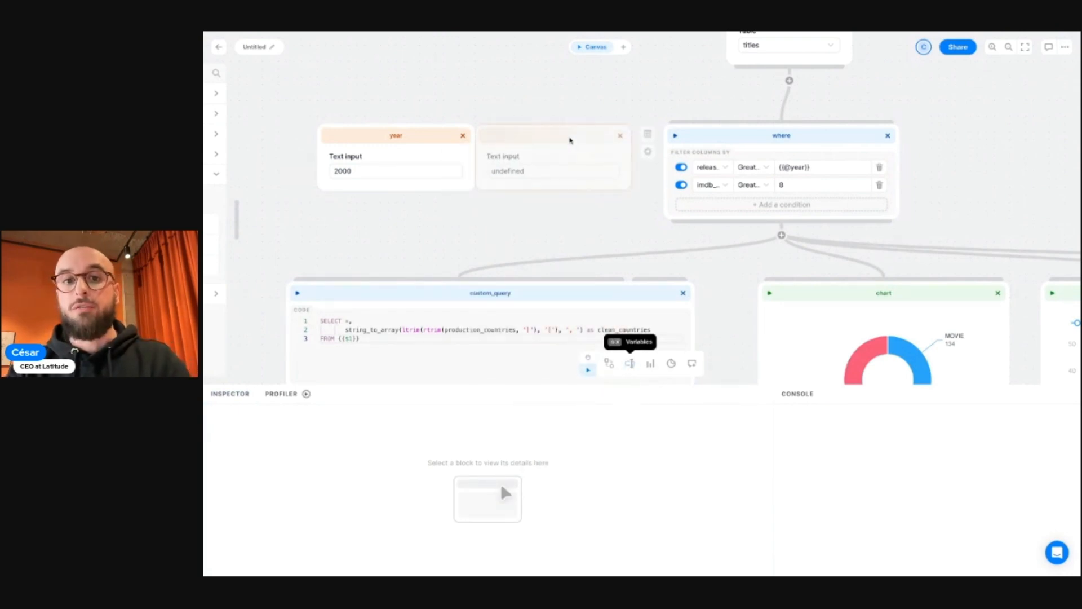
{"action": "left_click", "coordinate": [578, 138]}
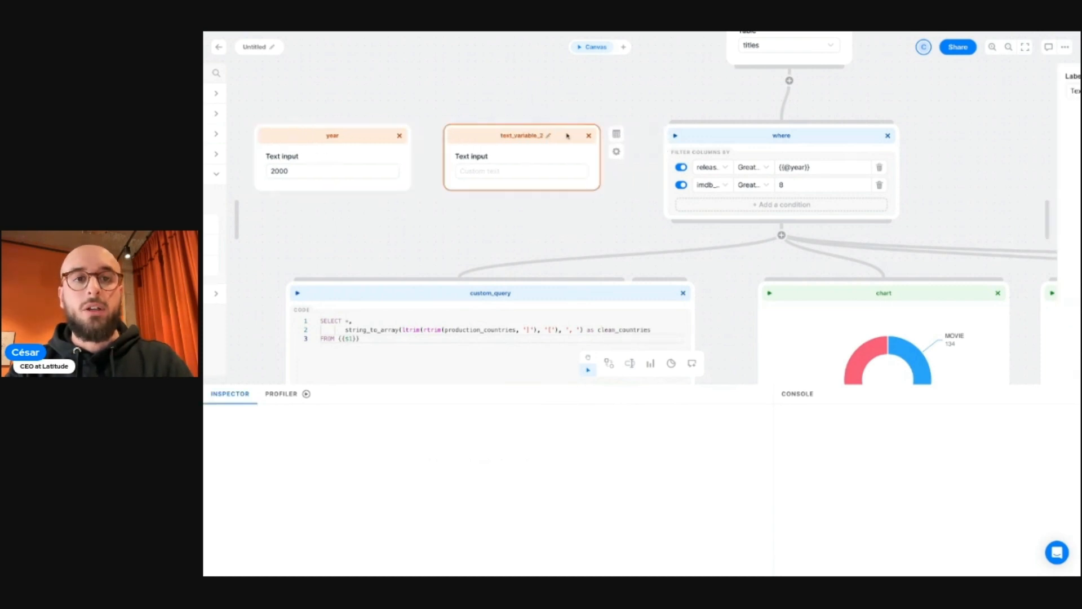
{"action": "double_click", "coordinate": [524, 136]}
{"action": "type", "text": "imdb_score"}
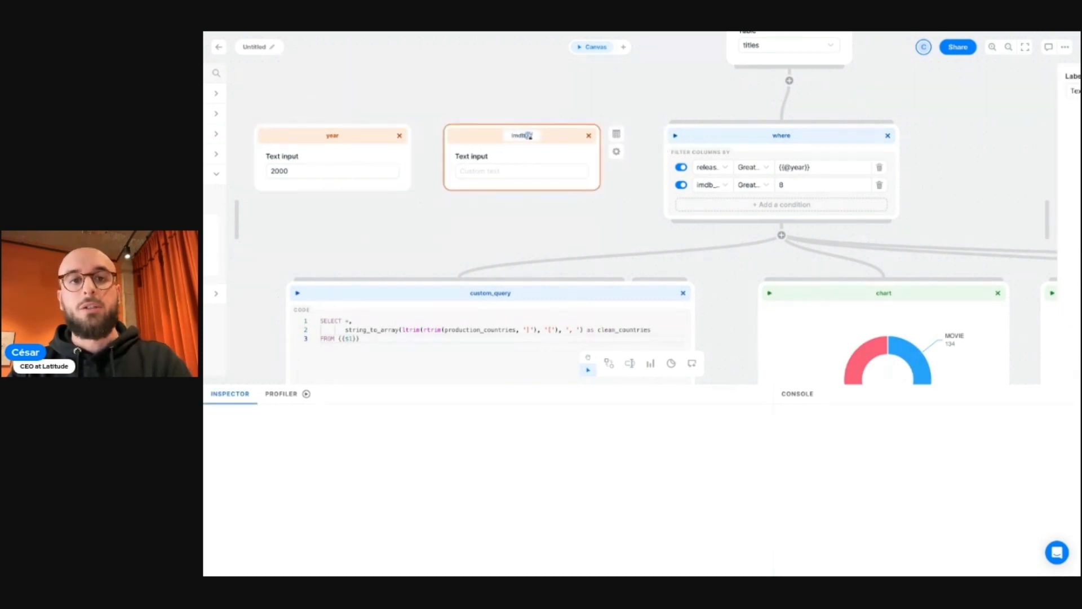
{"action": "left_click", "coordinate": [531, 111]}
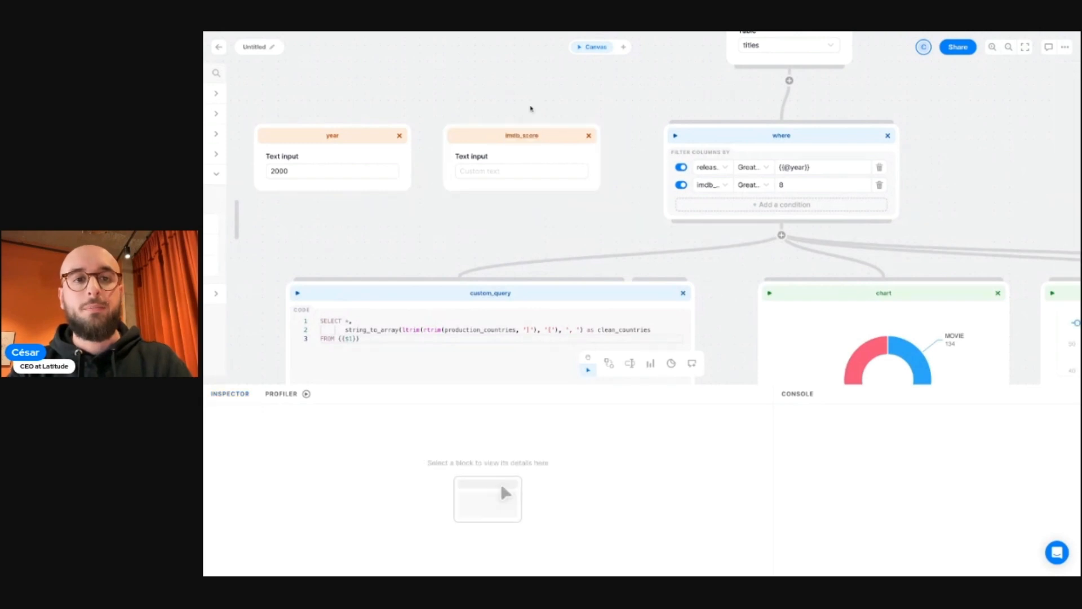
{"action": "left_click", "coordinate": [522, 167]}
{"action": "type", "text": "8"}
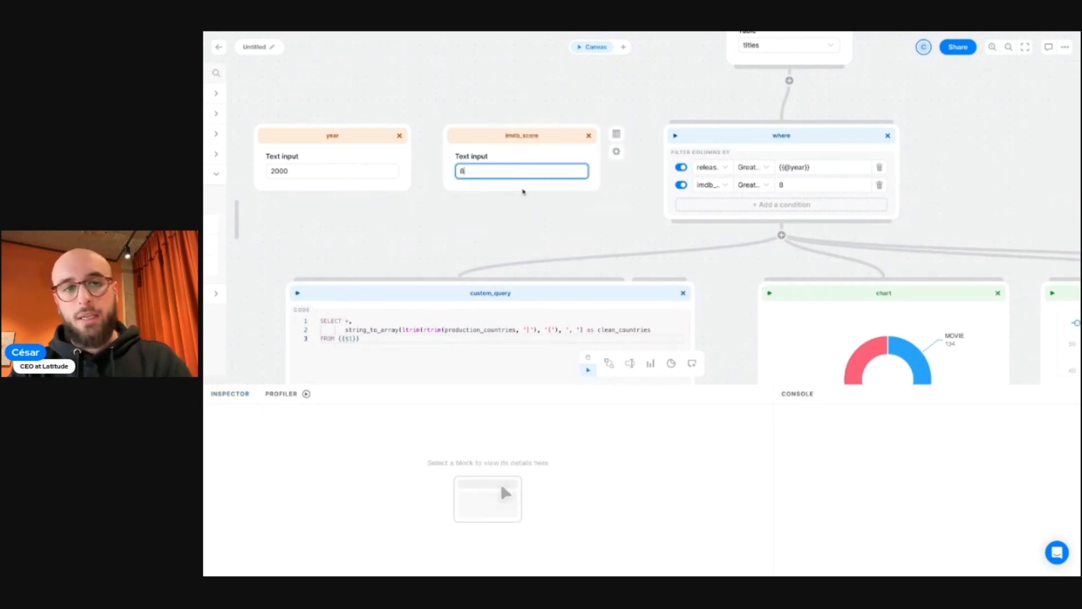
{"action": "left_click", "coordinate": [787, 184]}
{"action": "type", "text": "{{"}
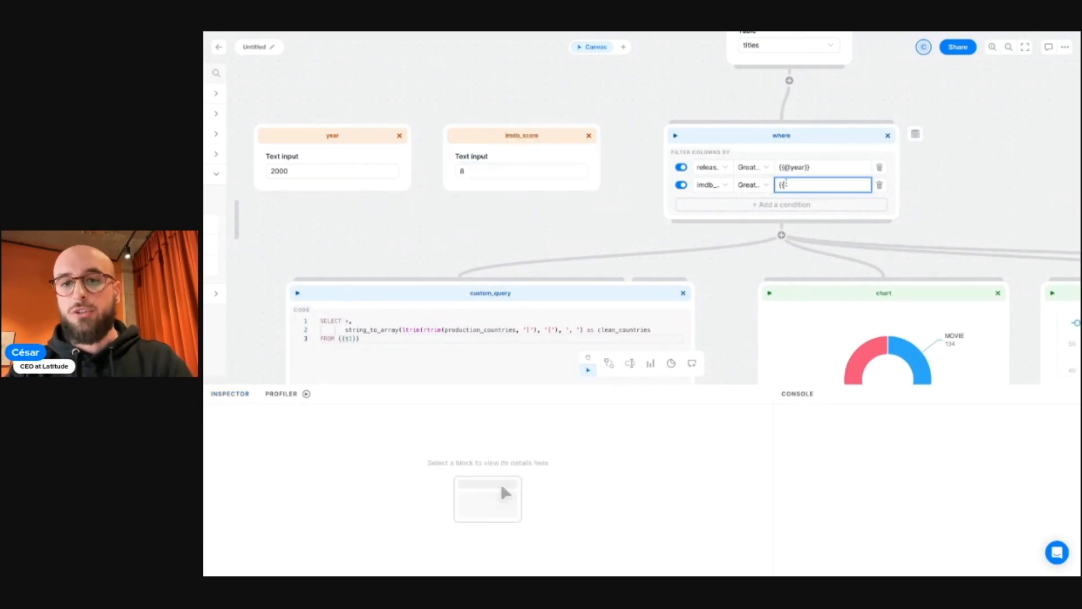
{"action": "type", "text": "@imdb_score}"}
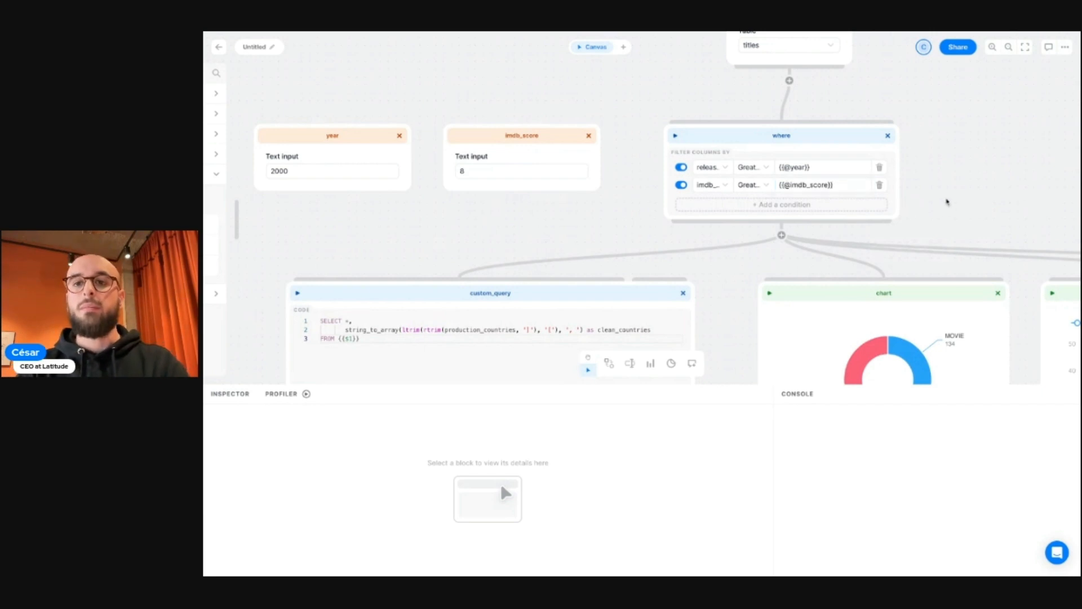
{"action": "left_click", "coordinate": [691, 143]}
{"action": "left_click", "coordinate": [675, 137]}
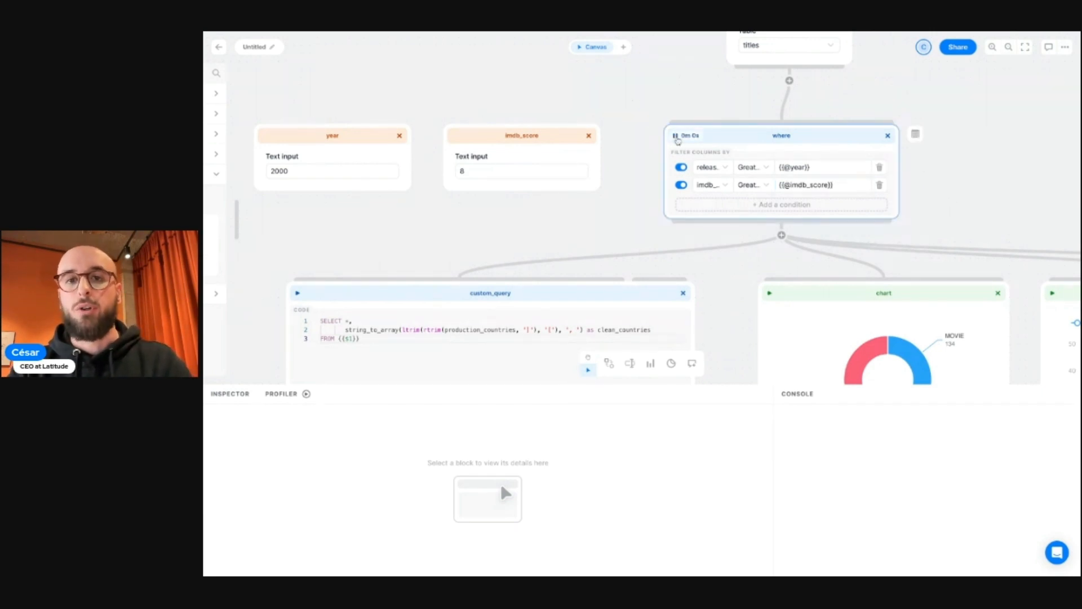
{"action": "scroll", "coordinate": [543, 482], "scroll_direction": "right", "scroll_amount": 5}
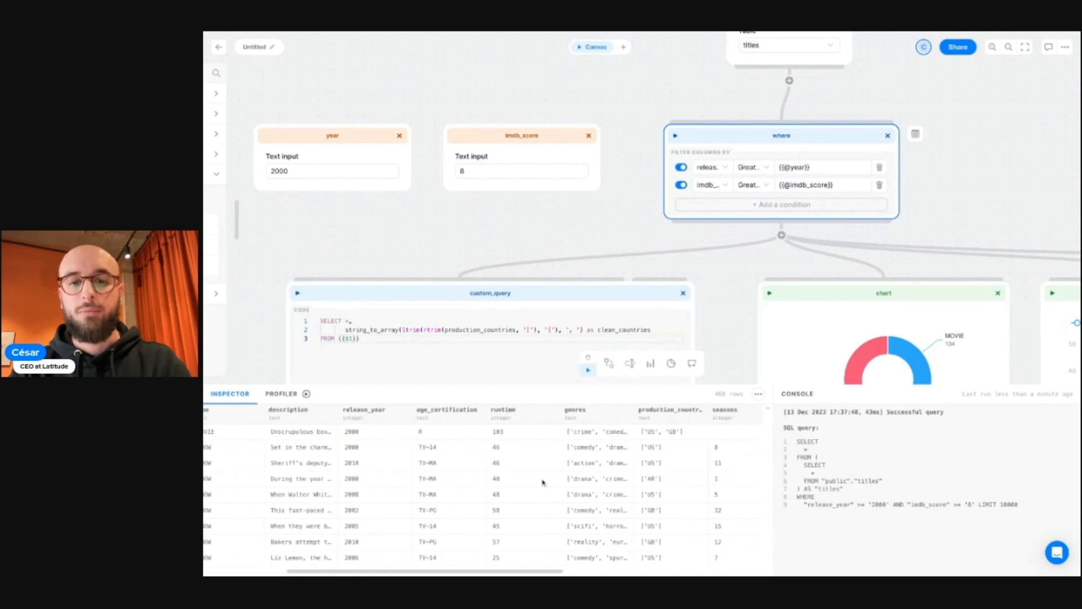
{"action": "scroll", "coordinate": [543, 482], "scroll_direction": "left", "scroll_amount": 5}
- Review the whole canvas with the inspector collapsed, covering the variables, the where filter, the queries, the charts and the table
{"action": "scroll", "coordinate": [958, 248], "scroll_direction": "down", "scroll_amount": 5}
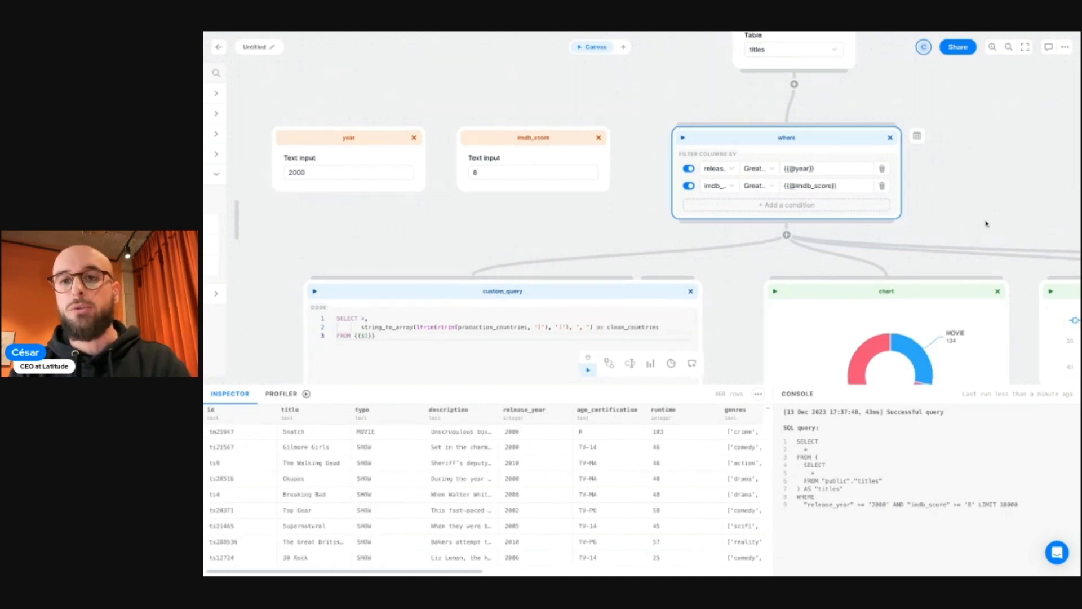
{"action": "scroll", "coordinate": [986, 213], "scroll_direction": "right", "scroll_amount": 5}
{"action": "left_click", "coordinate": [896, 186]}
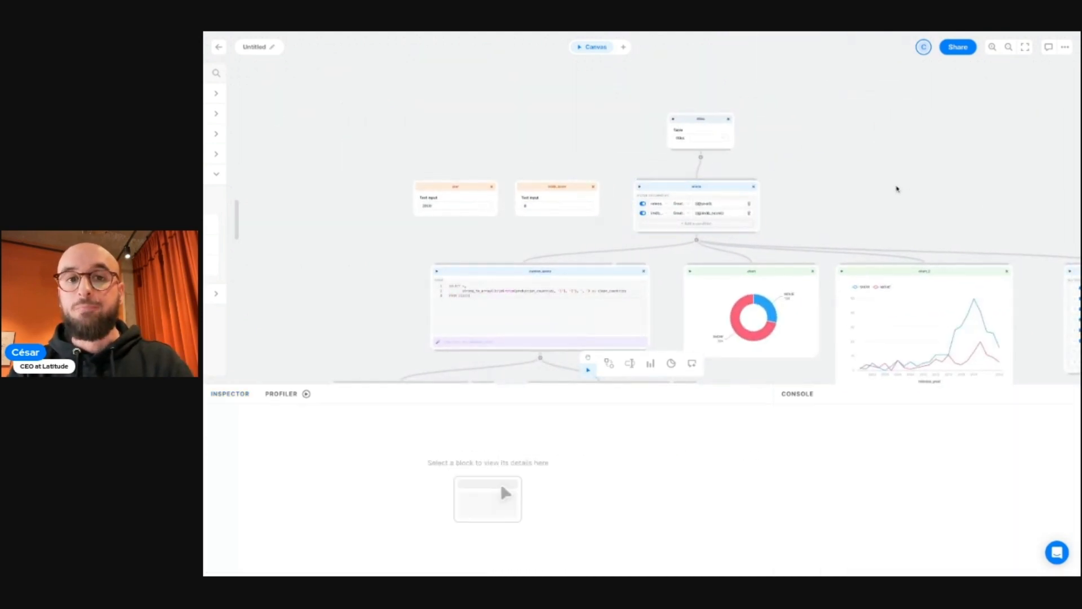
{"action": "scroll", "coordinate": [896, 186], "scroll_direction": "down", "scroll_amount": 5}
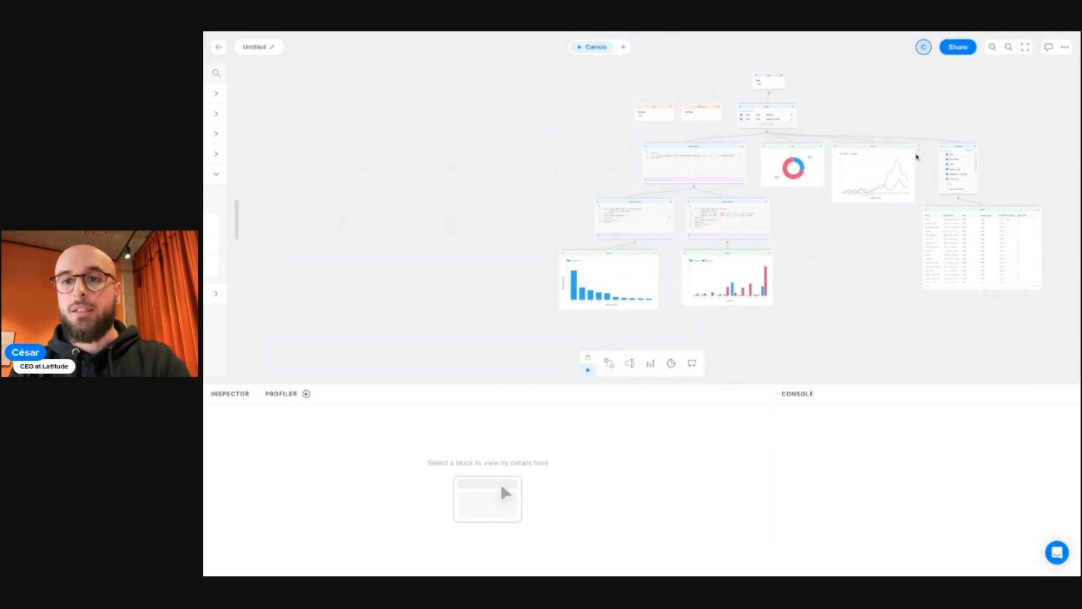
{"action": "scroll", "coordinate": [868, 112], "scroll_direction": "right", "scroll_amount": 2}
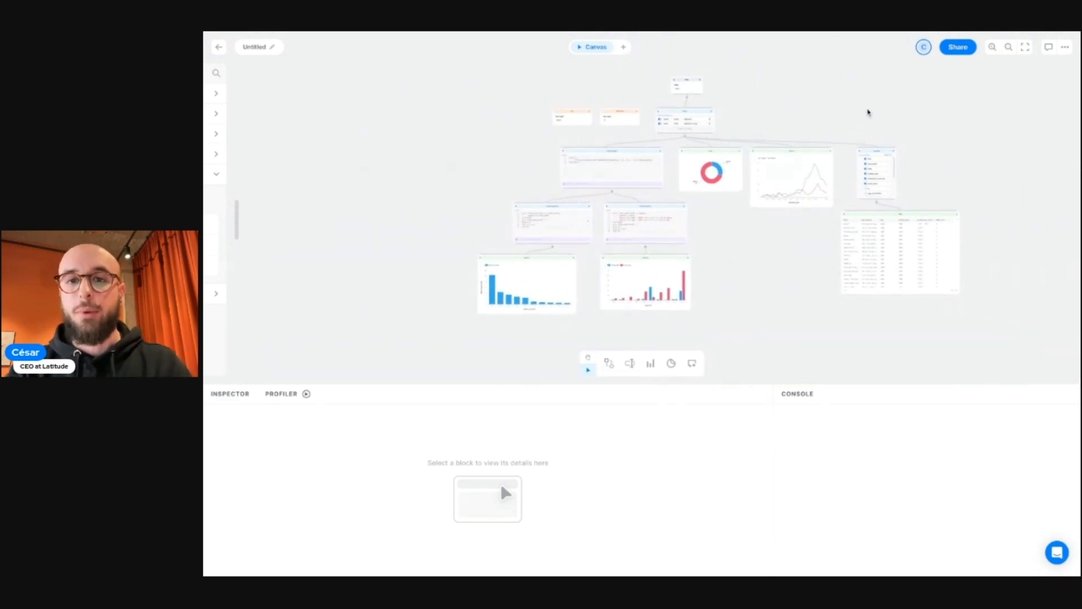
{"action": "key", "text": "super+j"}
{"action": "scroll", "coordinate": [869, 112], "scroll_direction": "up", "scroll_amount": 1}
{"action": "scroll", "coordinate": [869, 112], "scroll_direction": "right", "scroll_amount": 1}
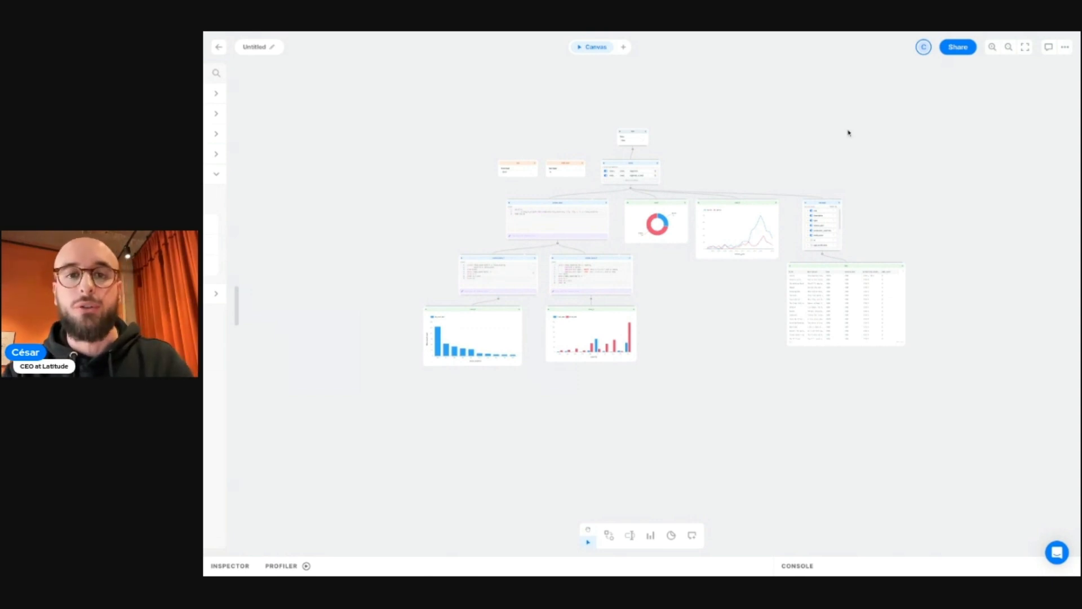
{"action": "scroll", "coordinate": [734, 307], "scroll_direction": "up", "scroll_amount": 1}
{"action": "scroll", "coordinate": [733, 308], "scroll_direction": "up", "scroll_amount": 1}
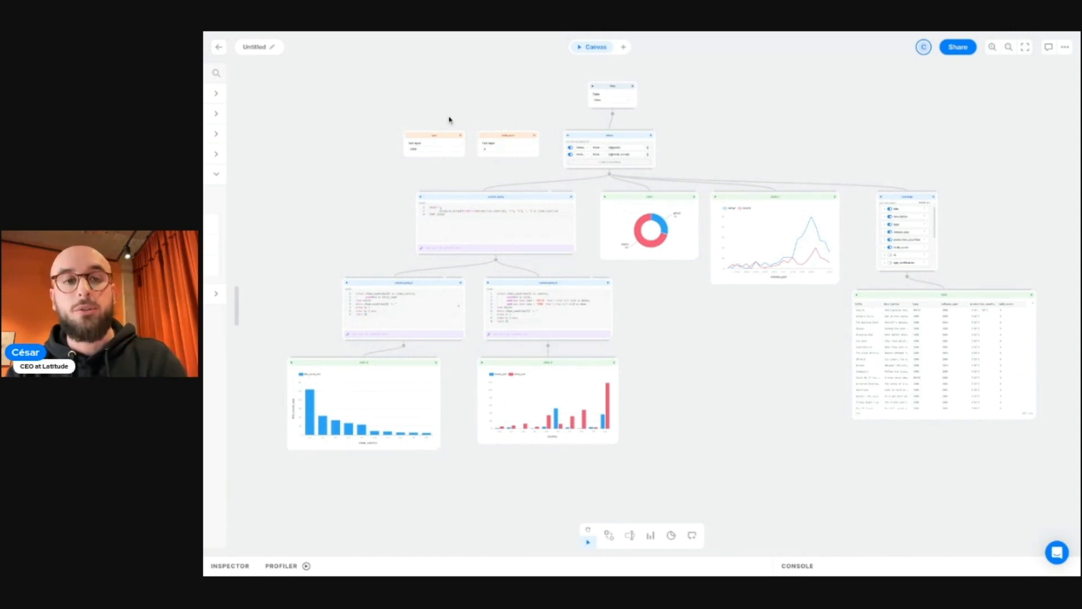
- Select the year and imdb_score variables with all the charts and the table, and create a new view from them
{"action": "left_click_drag", "start_coordinate": [439, 122], "coordinate": [513, 167]}
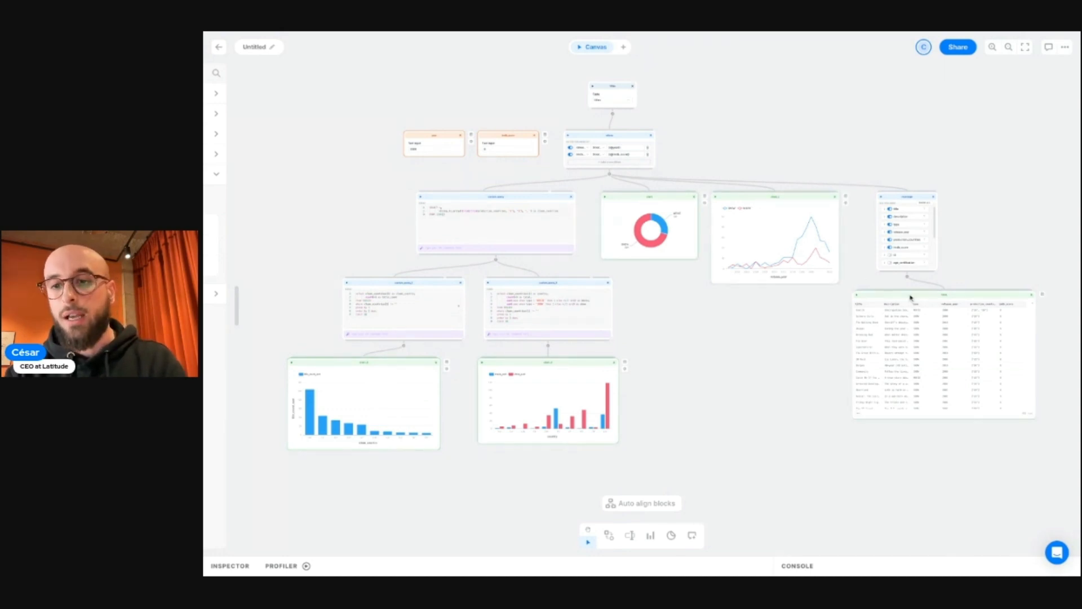
{"action": "scroll", "coordinate": [749, 363], "scroll_direction": "up", "scroll_amount": 3}
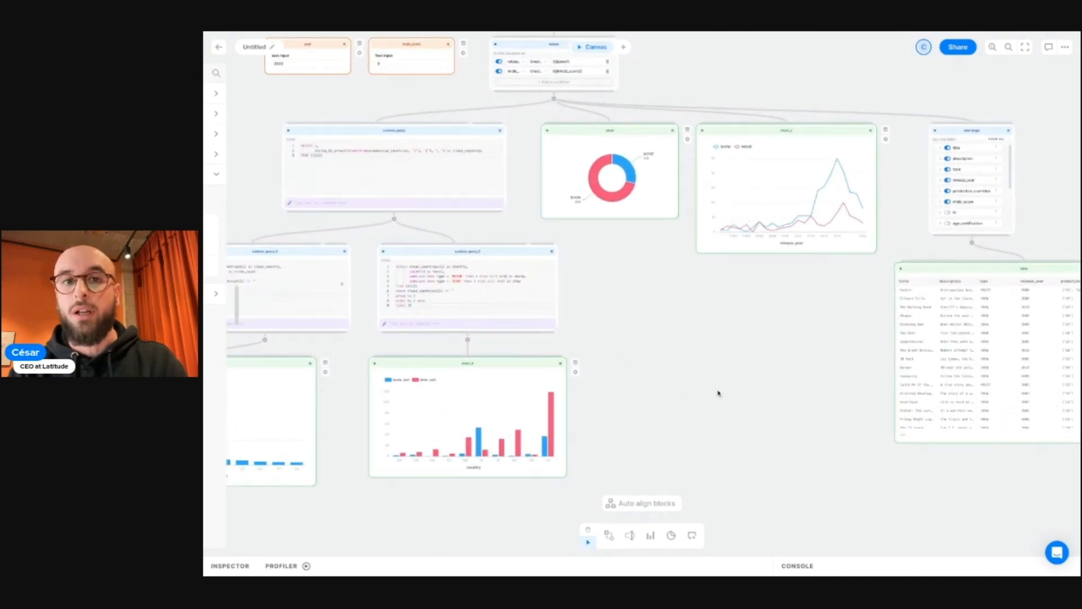
{"action": "scroll", "coordinate": [720, 375], "scroll_direction": "up", "scroll_amount": 3}
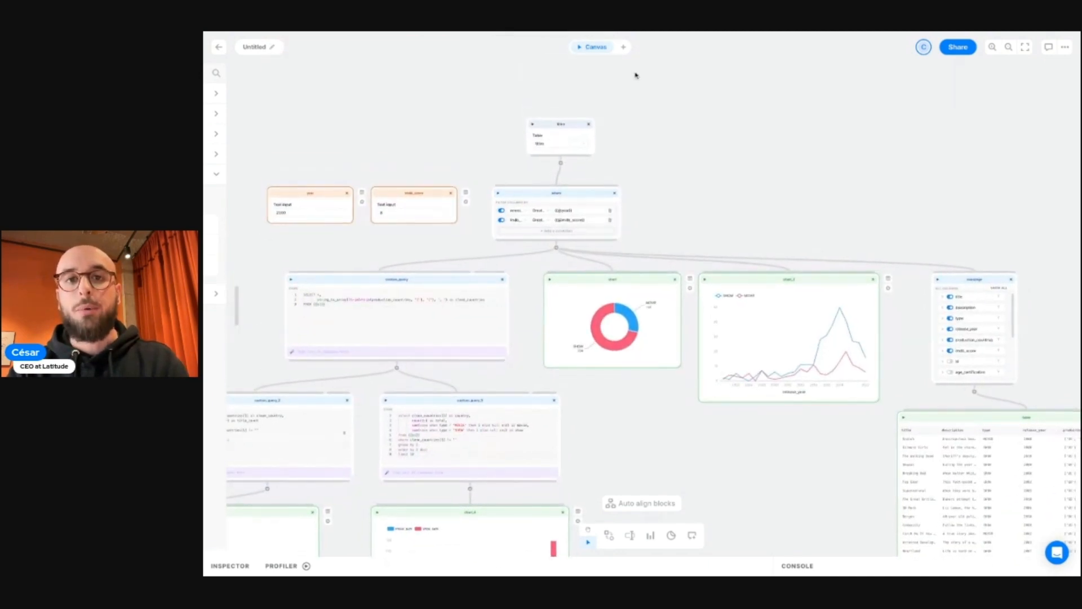
{"action": "left_click", "coordinate": [625, 50]}
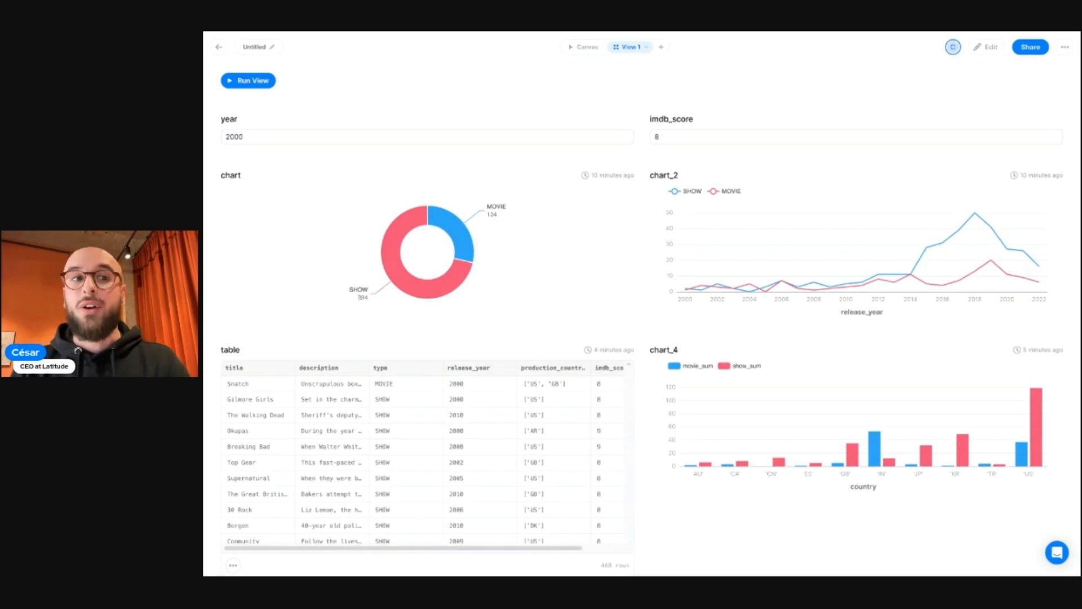
- Set the year to 1945 in the view and run the view to refresh its charts and table
{"action": "left_click", "coordinate": [269, 139]}
{"action": "double_click", "coordinate": [269, 139]}
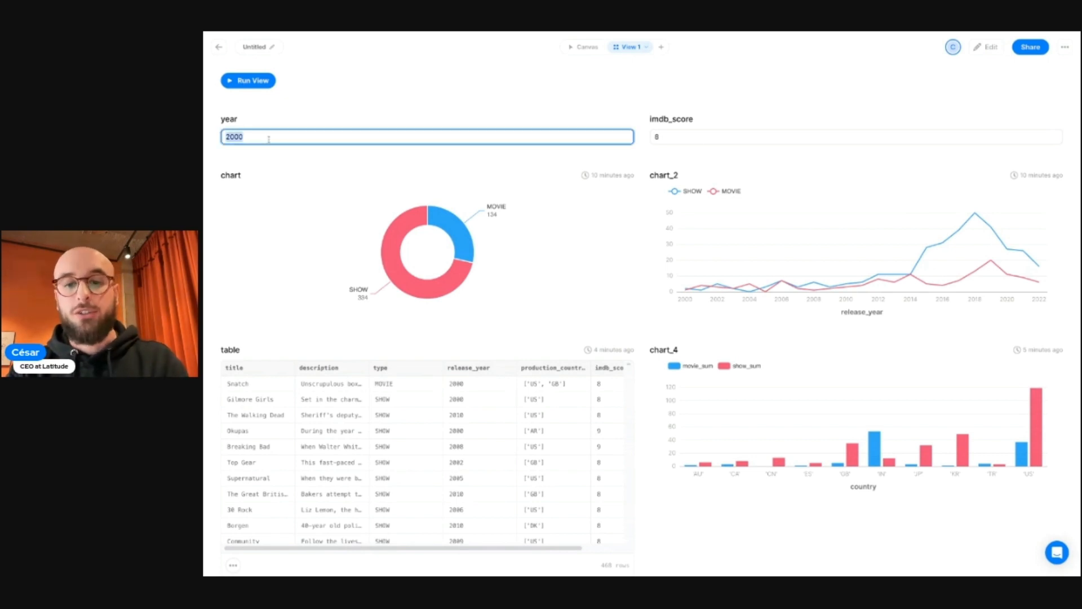
{"action": "type", "text": "1945"}
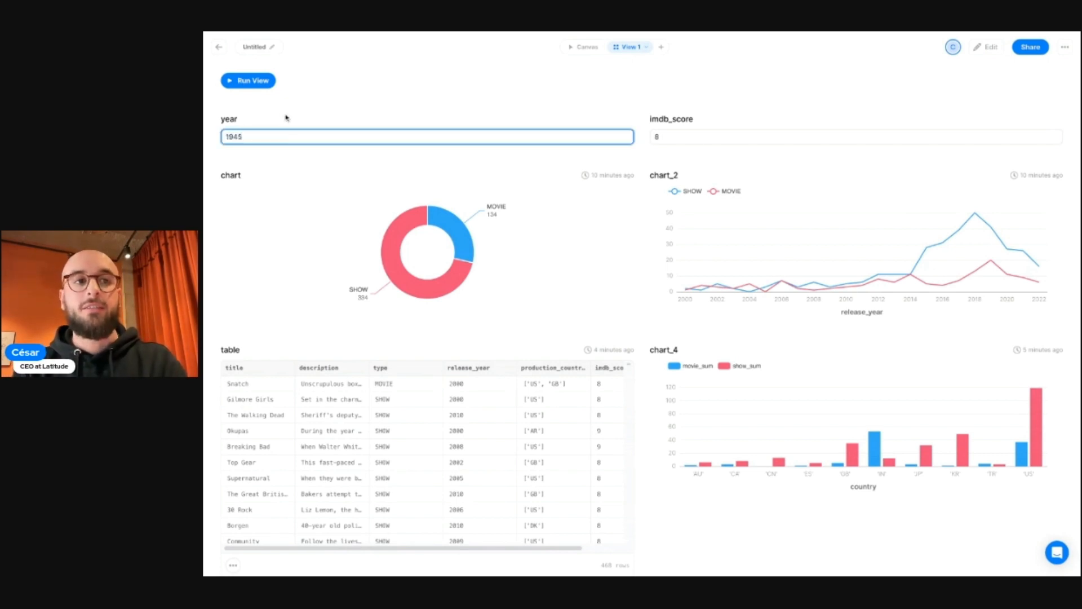
{"action": "left_click", "coordinate": [286, 117]}
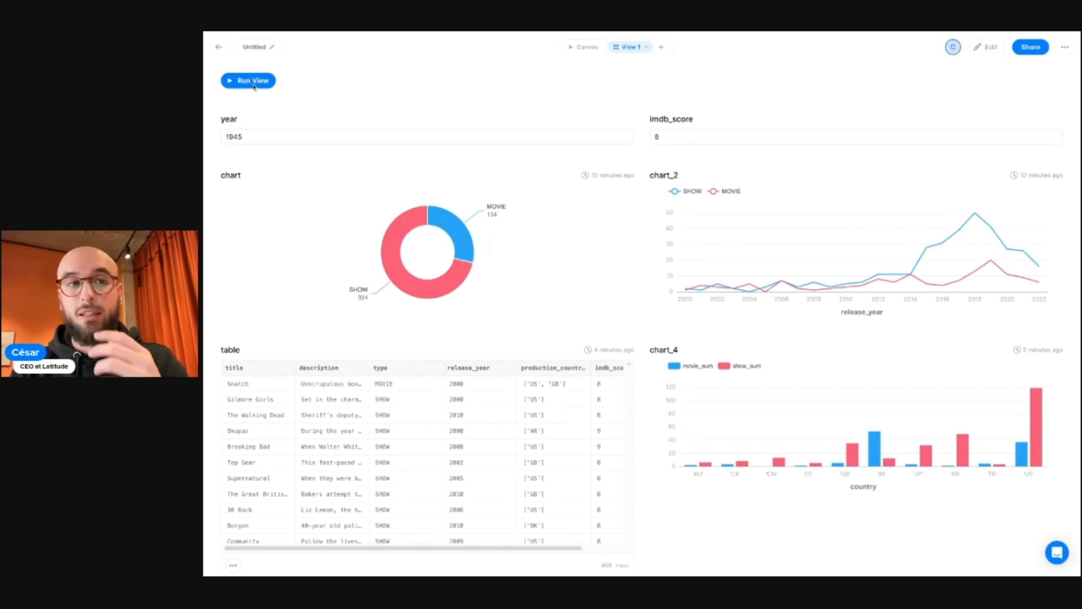
{"action": "left_click", "coordinate": [242, 82]}
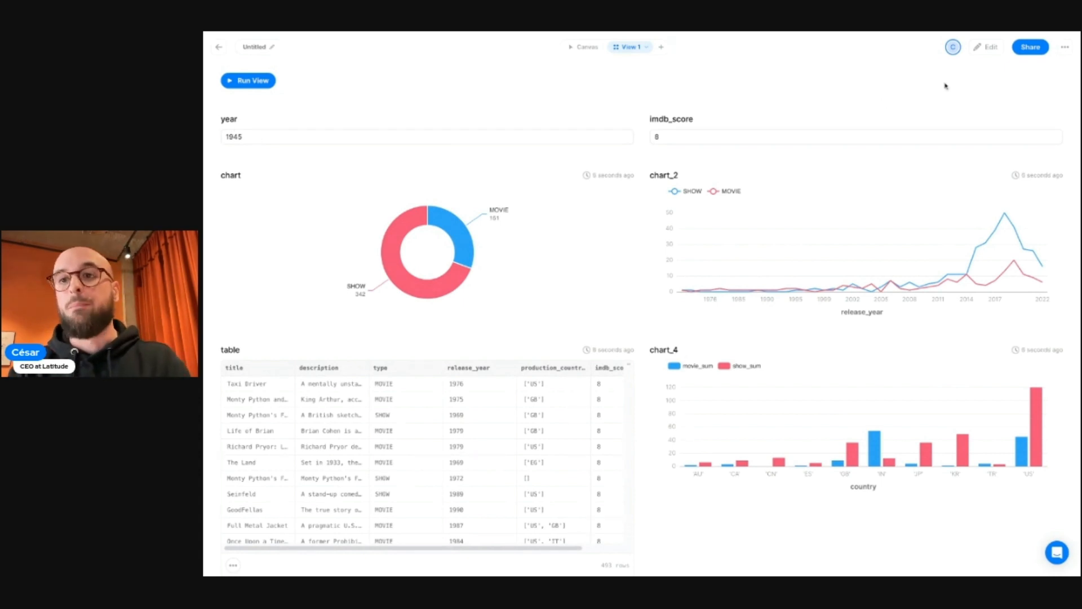
- Unlock the view for editing and stack the imdb_score field directly below the year field
{"action": "left_click", "coordinate": [994, 48]}
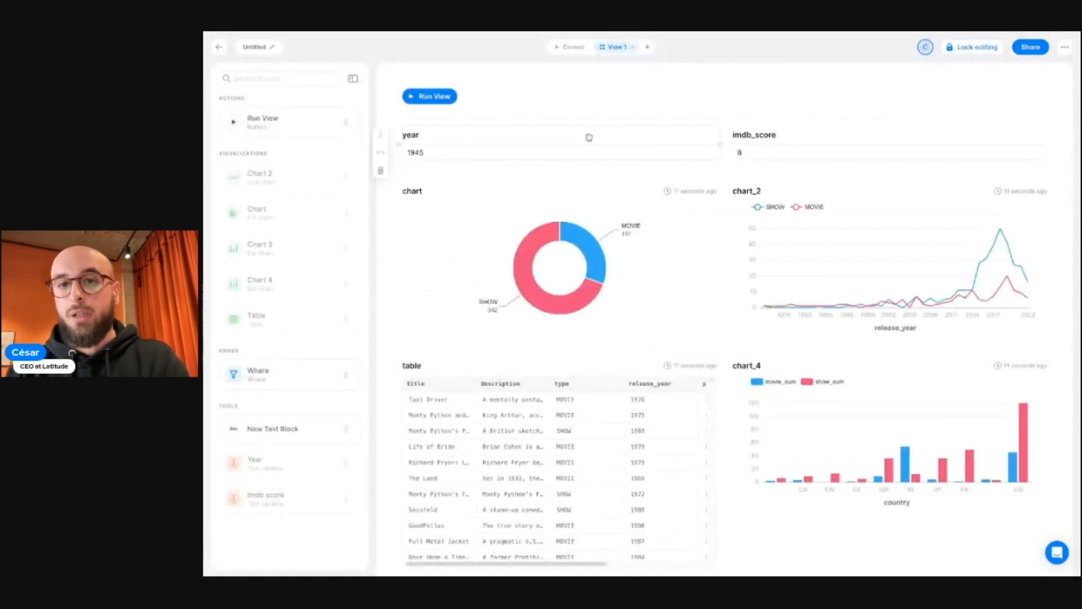
{"action": "left_click_drag", "start_coordinate": [768, 133], "coordinate": [510, 159]}
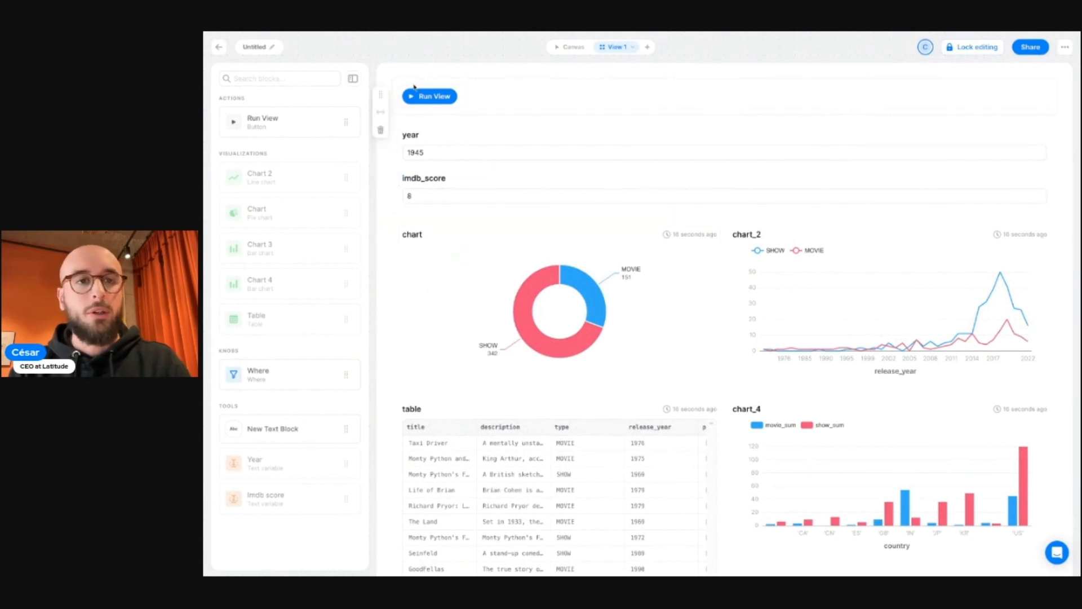
{"action": "left_click", "coordinate": [527, 94]}
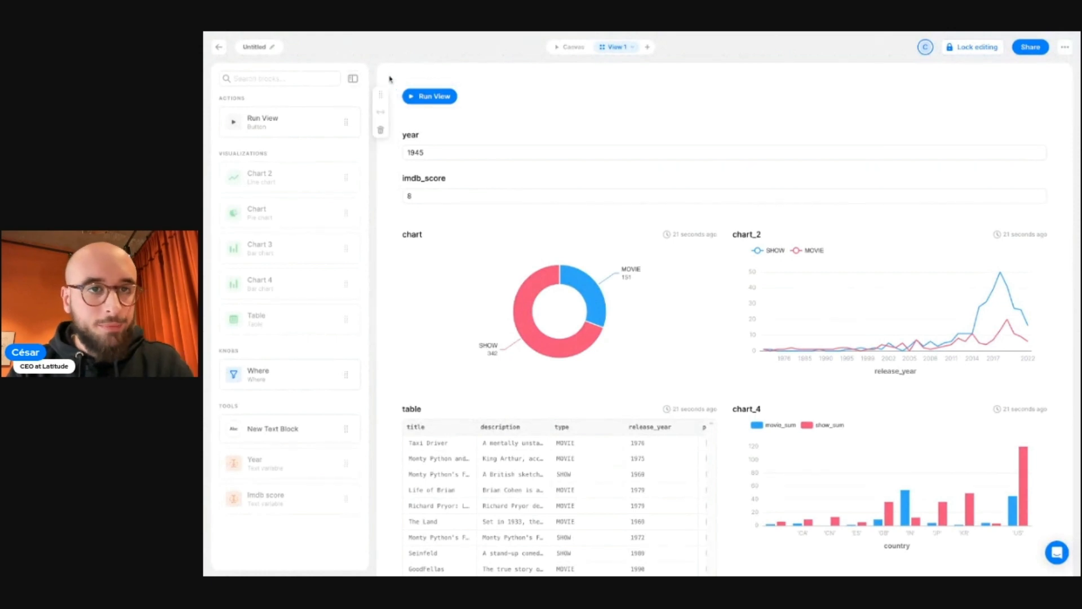
{"action": "left_click_drag", "start_coordinate": [406, 73], "coordinate": [354, 66]}
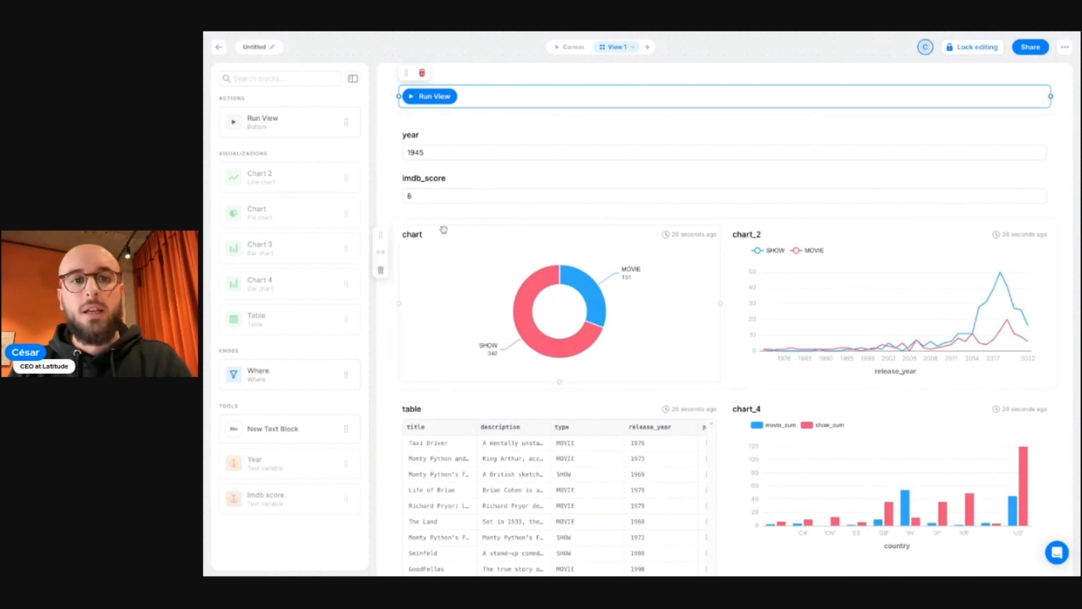
- Place chart, chart_2 and chart_4 side by side in the same row as the stacked year and imdb_score fields
{"action": "left_click_drag", "start_coordinate": [443, 229], "coordinate": [812, 169]}
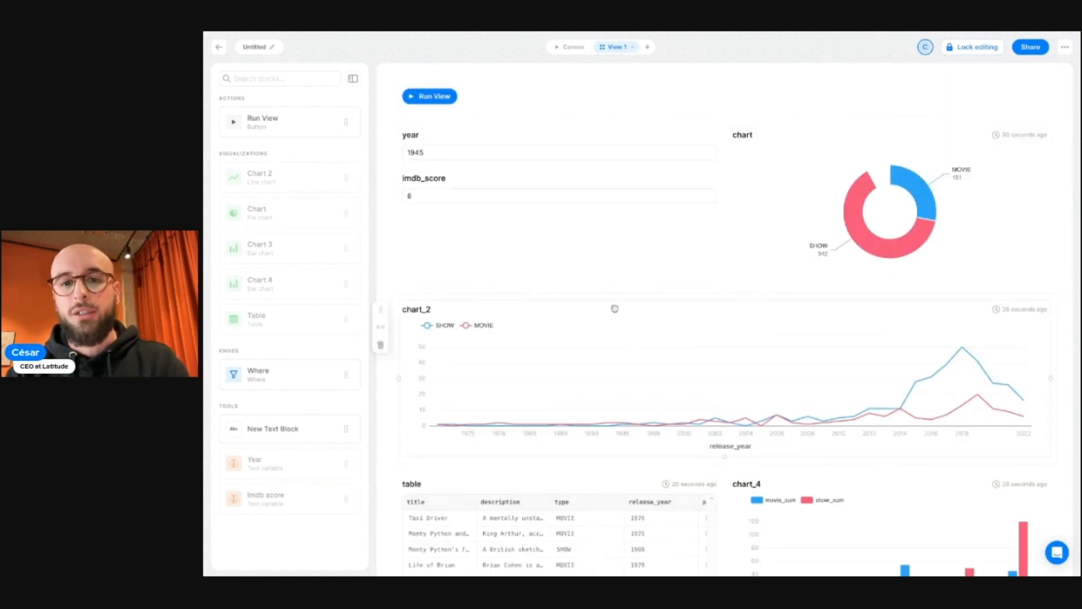
{"action": "left_click_drag", "start_coordinate": [615, 308], "coordinate": [940, 280]}
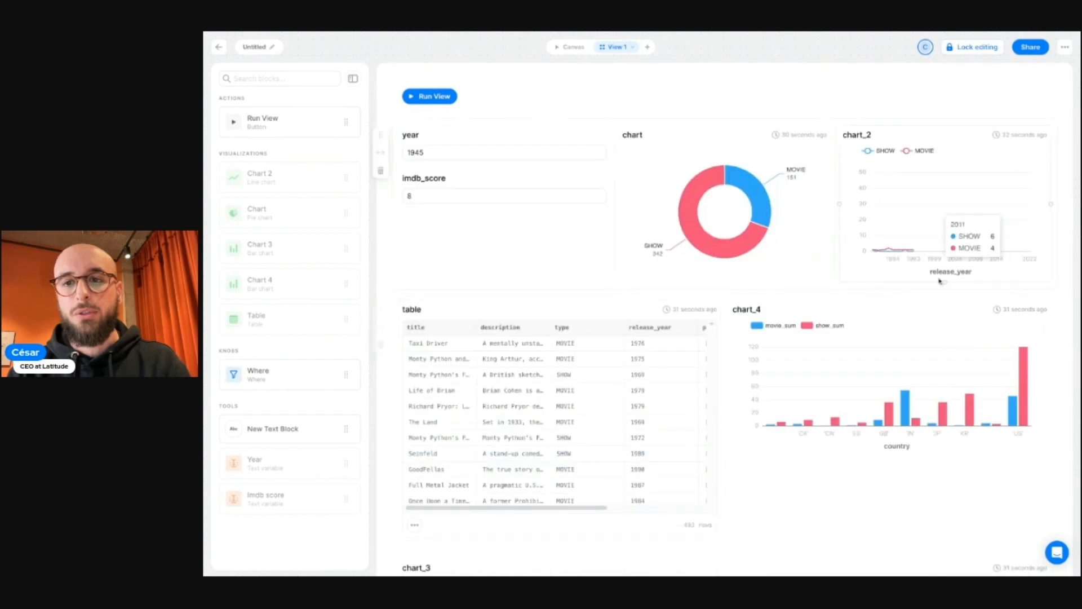
{"action": "left_click_drag", "start_coordinate": [797, 310], "coordinate": [1001, 215]}
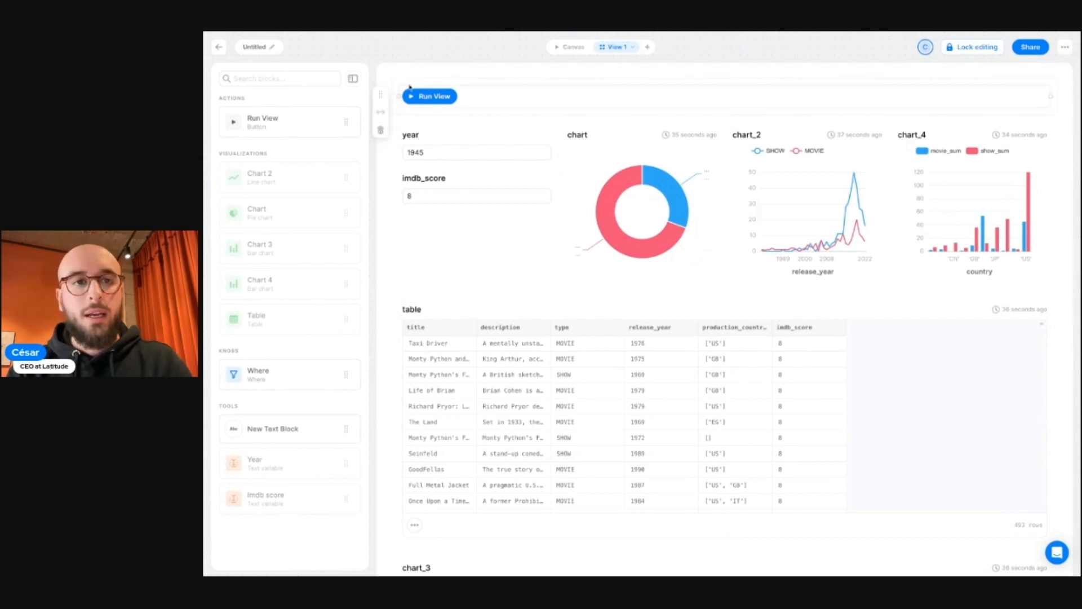
- Add a Run View button below the imdb_score field and delete the original one above the year field
{"action": "left_click", "coordinate": [418, 101]}
{"action": "left_click_drag", "start_coordinate": [408, 80], "coordinate": [407, 79]}
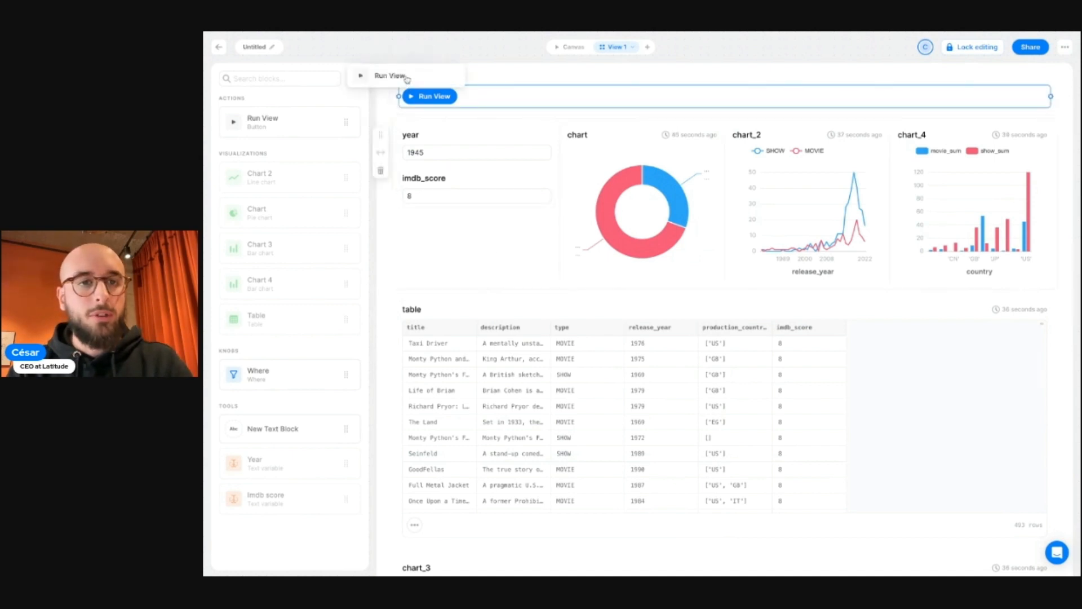
{"action": "left_click_drag", "start_coordinate": [265, 123], "coordinate": [449, 232]}
{"action": "left_click", "coordinate": [475, 94]}
{"action": "left_click", "coordinate": [423, 73]}
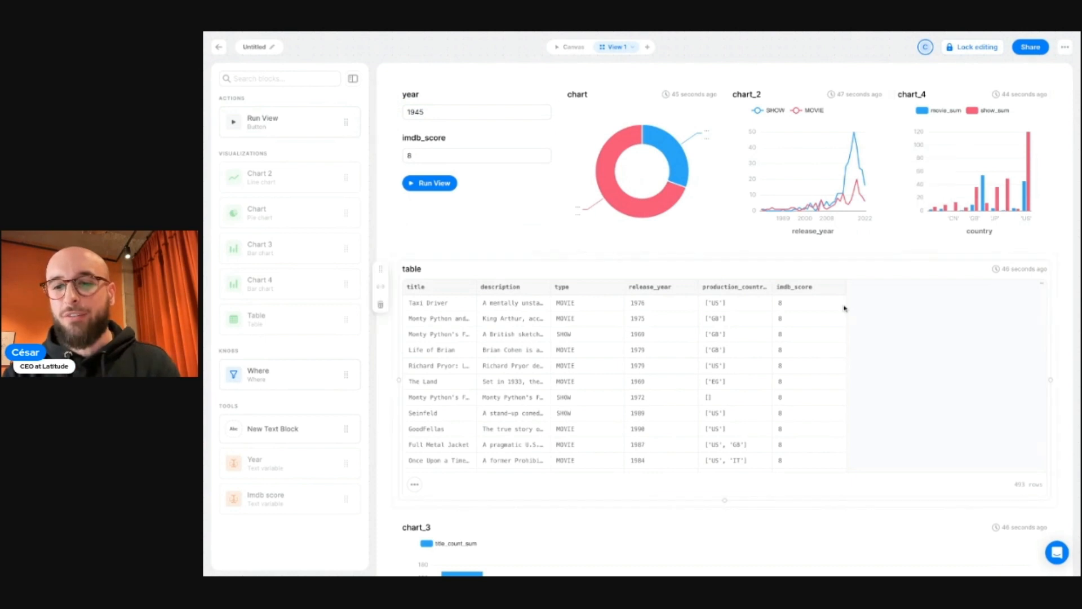
- Review the rearranged layout down to chart_3 and lock the view's editing
{"action": "scroll", "coordinate": [845, 308], "scroll_direction": "down", "scroll_amount": 3}
{"action": "scroll", "coordinate": [845, 308], "scroll_direction": "up", "scroll_amount": 3}
{"action": "scroll", "coordinate": [858, 534], "scroll_direction": "down", "scroll_amount": 3}
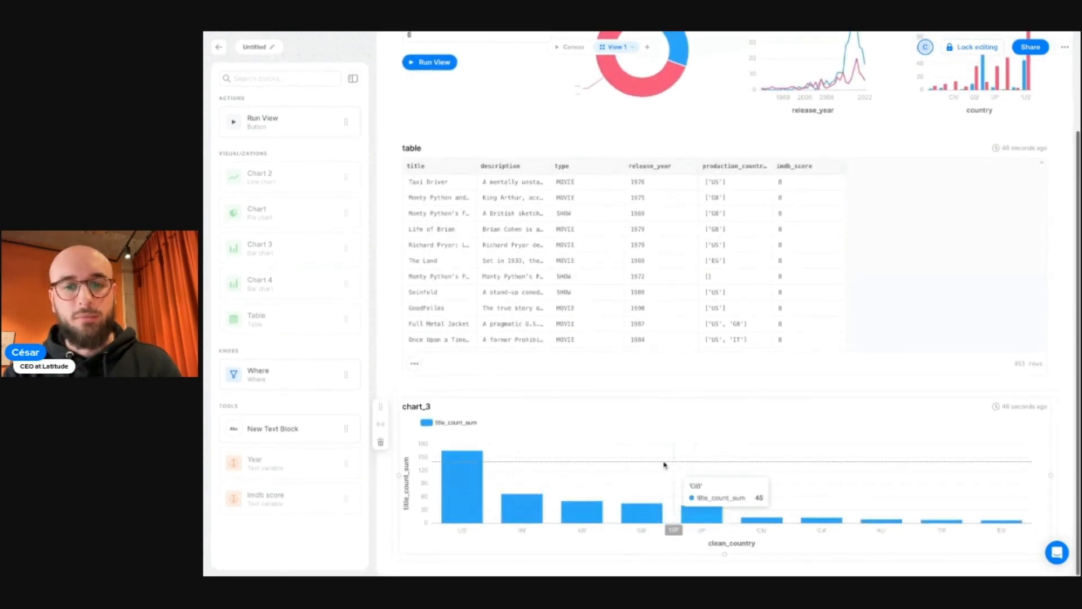
{"action": "scroll", "coordinate": [533, 428], "scroll_direction": "up", "scroll_amount": 3}
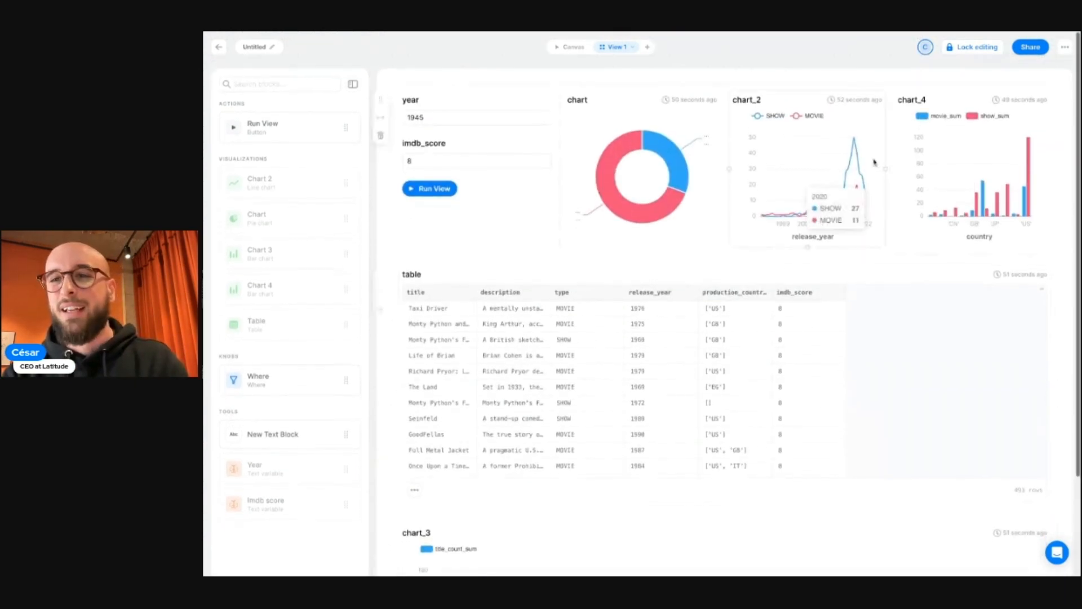
{"action": "left_click", "coordinate": [970, 47]}
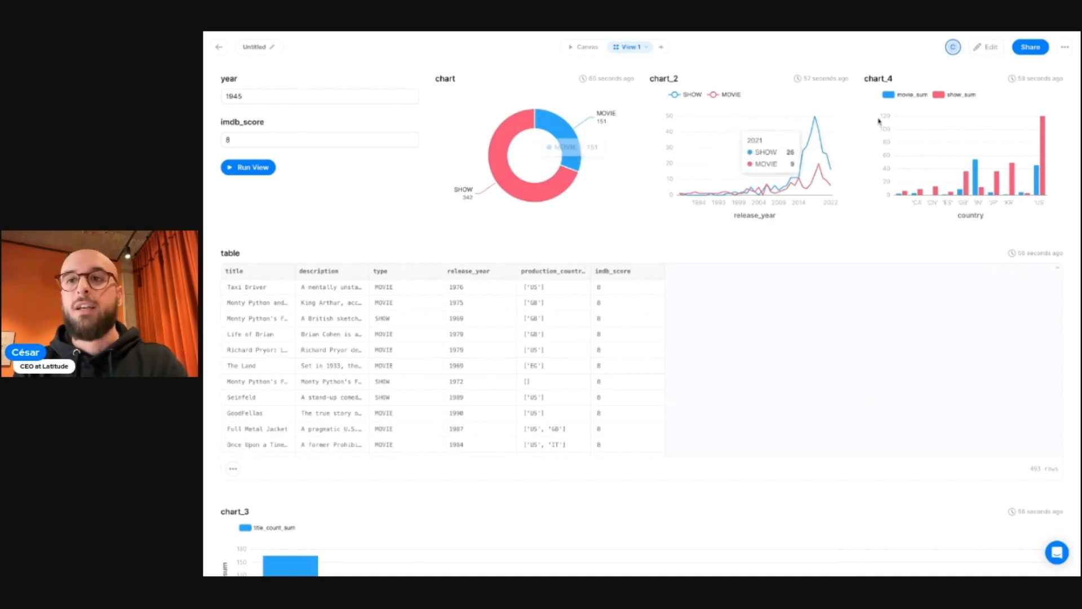
- Unlock the view and add a text block above the year field with the Markdown heading "### Netflix dataset"
{"action": "left_click", "coordinate": [987, 47]}
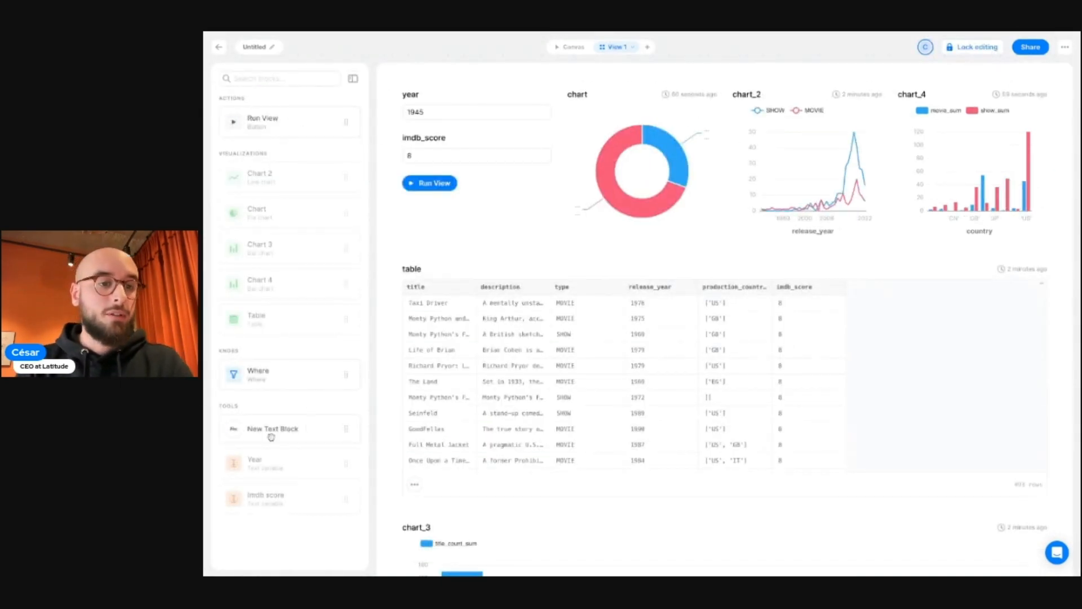
{"action": "left_click_drag", "start_coordinate": [271, 437], "coordinate": [429, 173]}
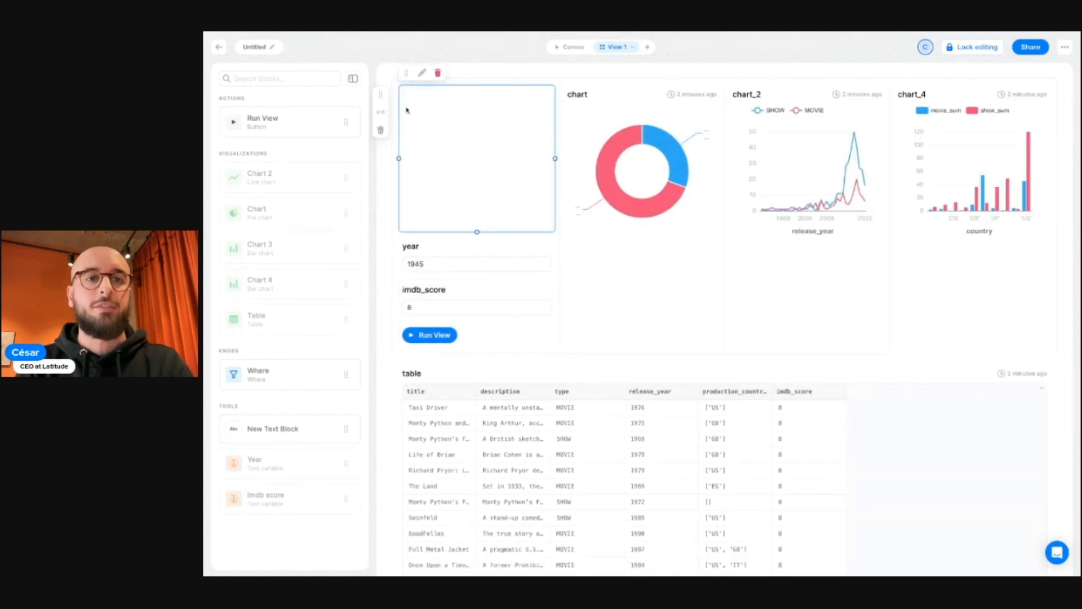
{"action": "left_click", "coordinate": [422, 74]}
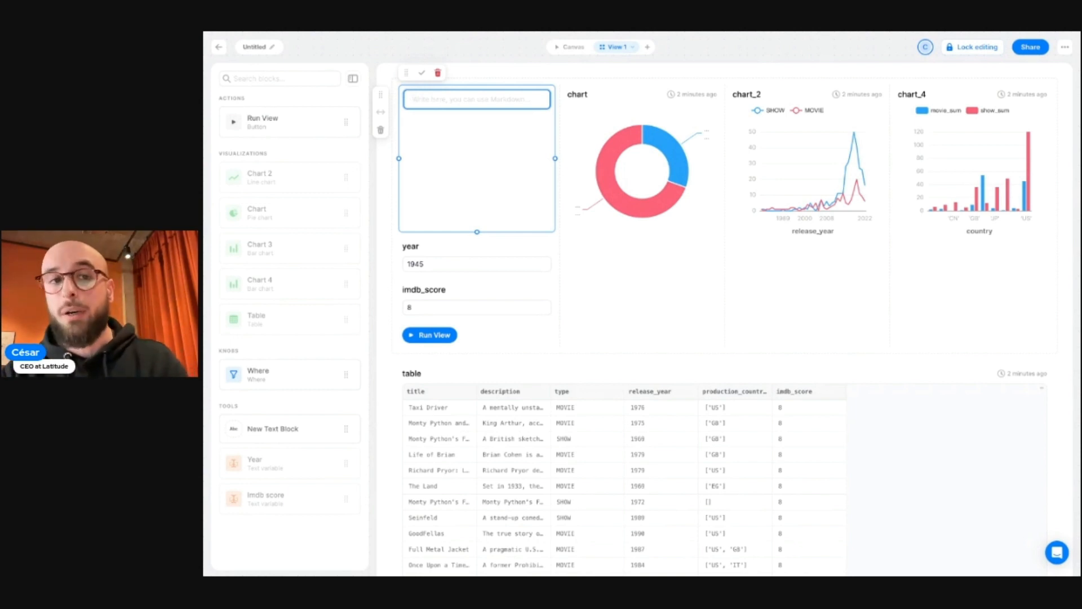
{"action": "type", "text": "##"}
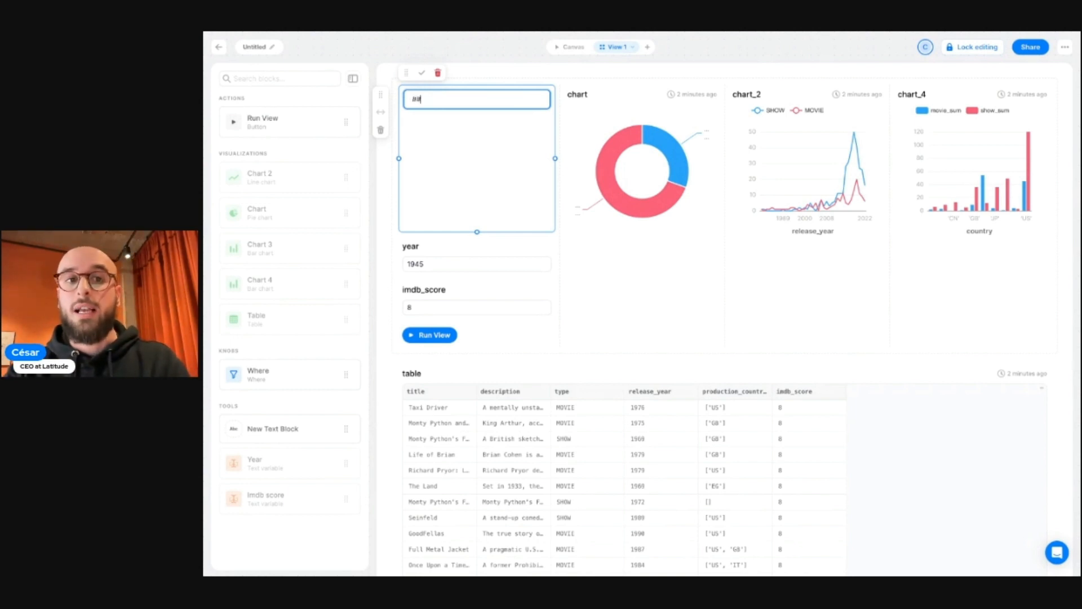
{"action": "type", "text": "# Netflix"}
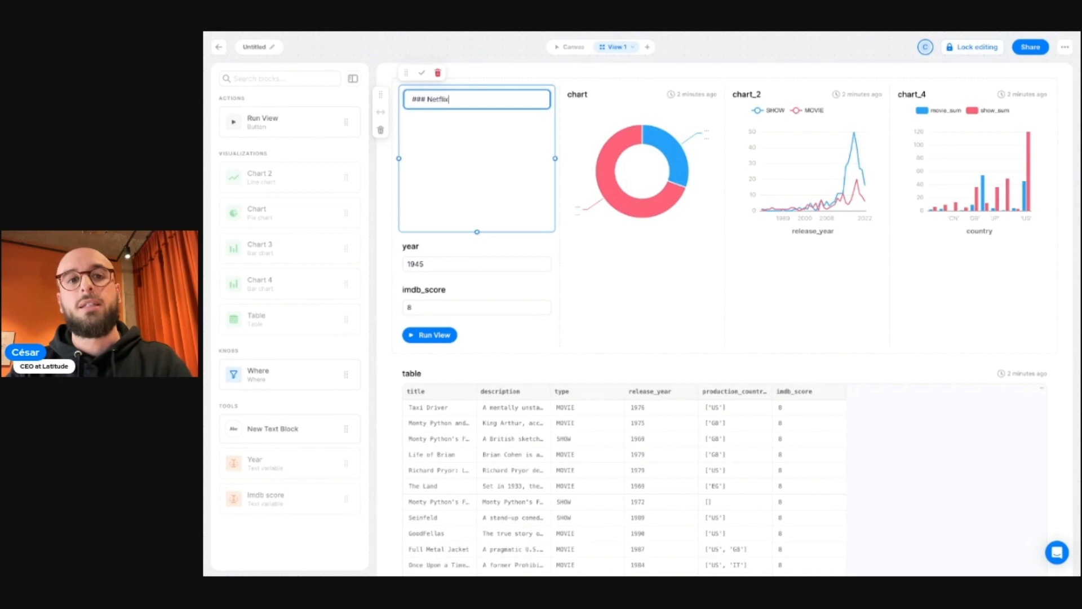
{"action": "type", "text": " dataset"}
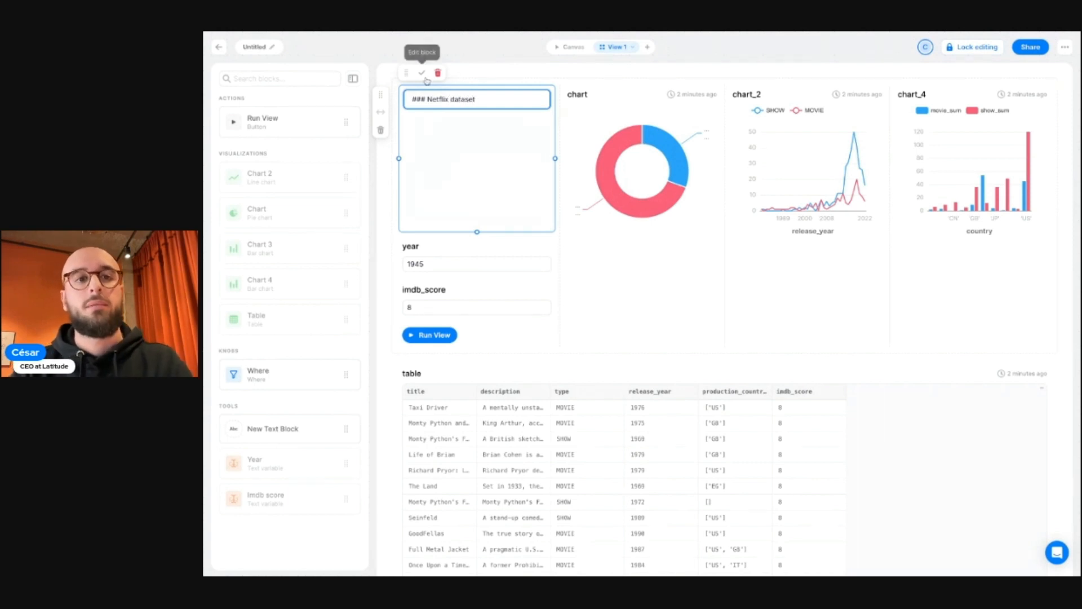
{"action": "left_click", "coordinate": [422, 72]}
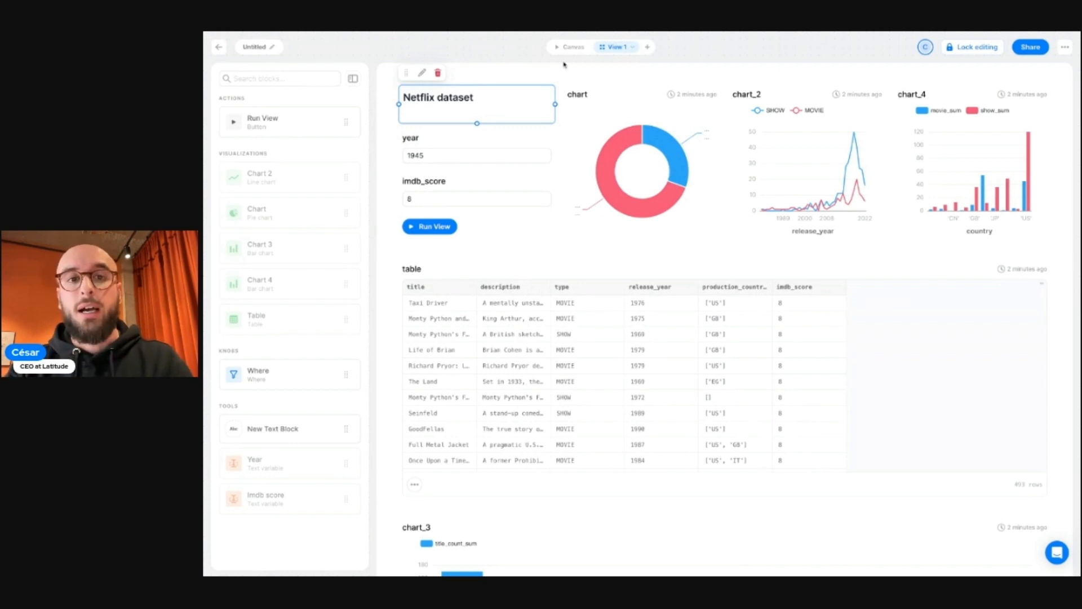
- Lock the view's editing, publish it to the web, and open its copied share link in the browser
{"action": "left_click", "coordinate": [982, 49]}
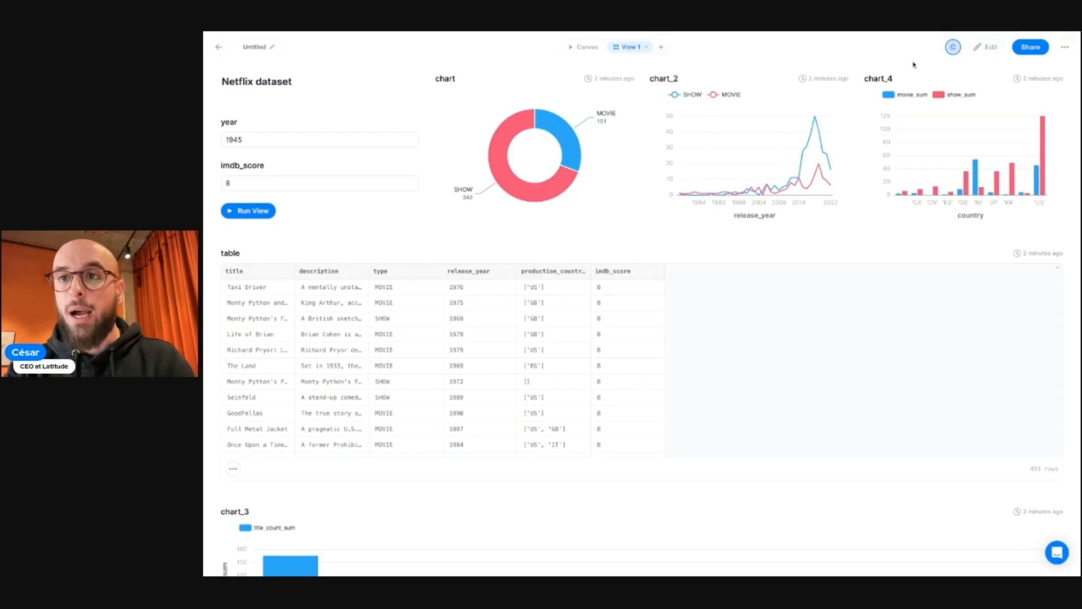
{"action": "left_click", "coordinate": [1030, 47]}
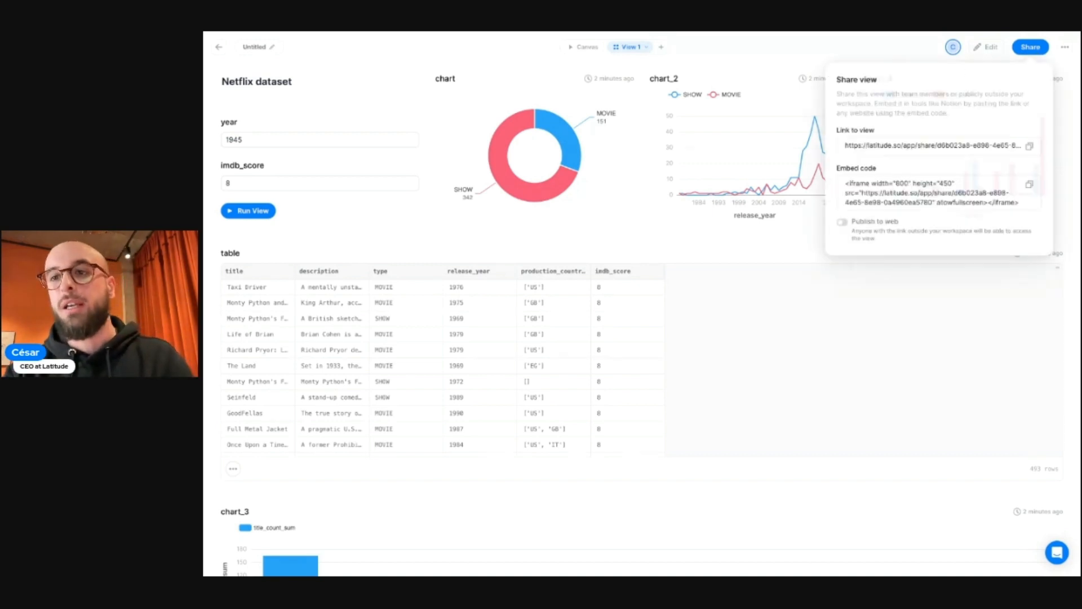
{"action": "left_click", "coordinate": [867, 229]}
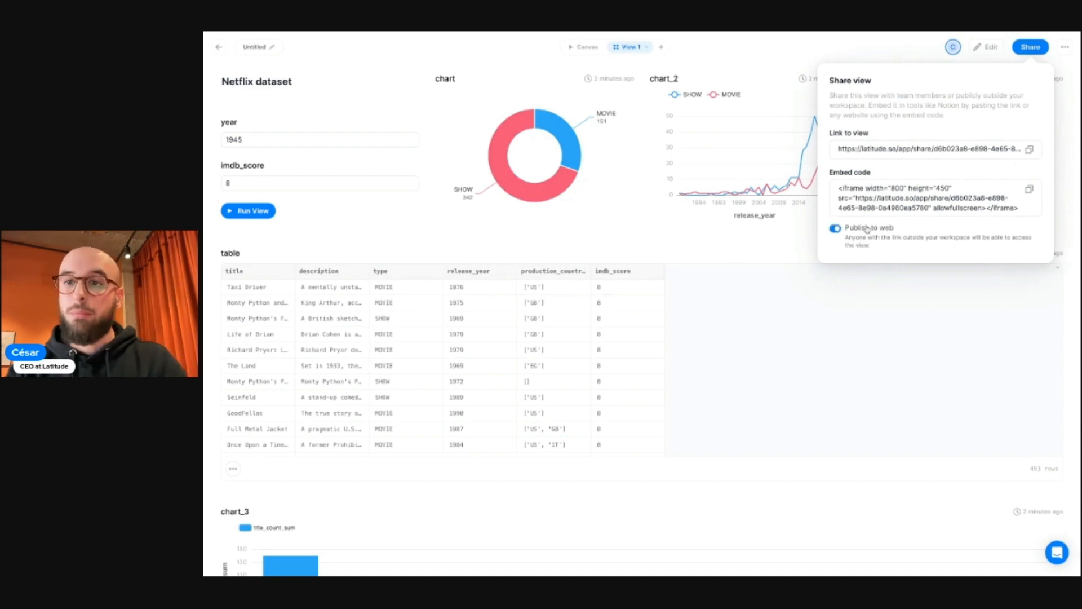
{"action": "left_click", "coordinate": [1030, 150]}
{"action": "left_click", "coordinate": [700, 64]}
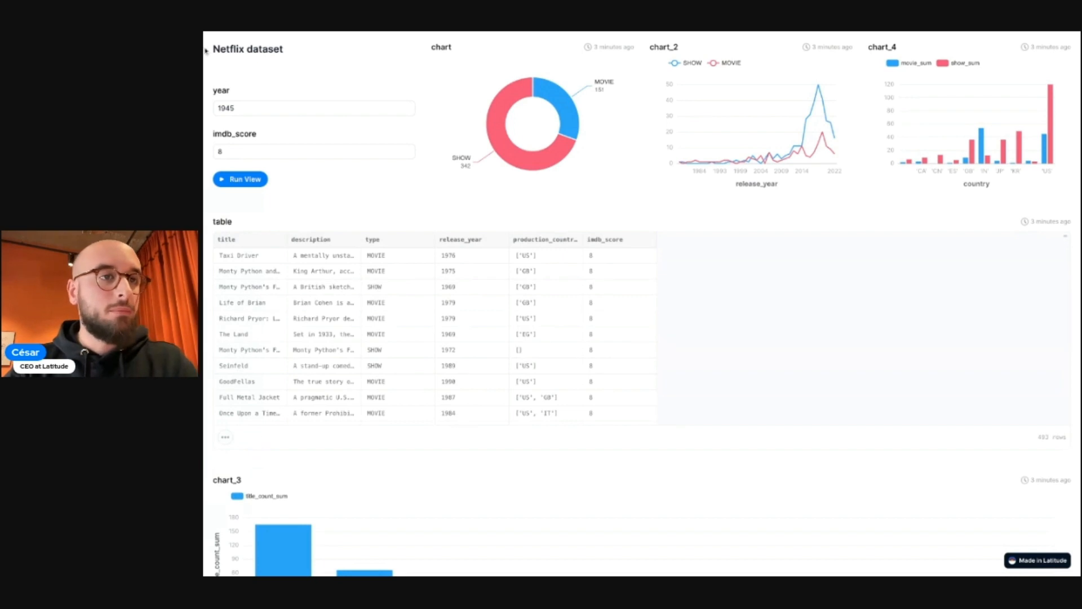
- Return from the shared page to the canvas and open the profiler for the titles block
{"action": "key", "text": "ctrl+Tab"}
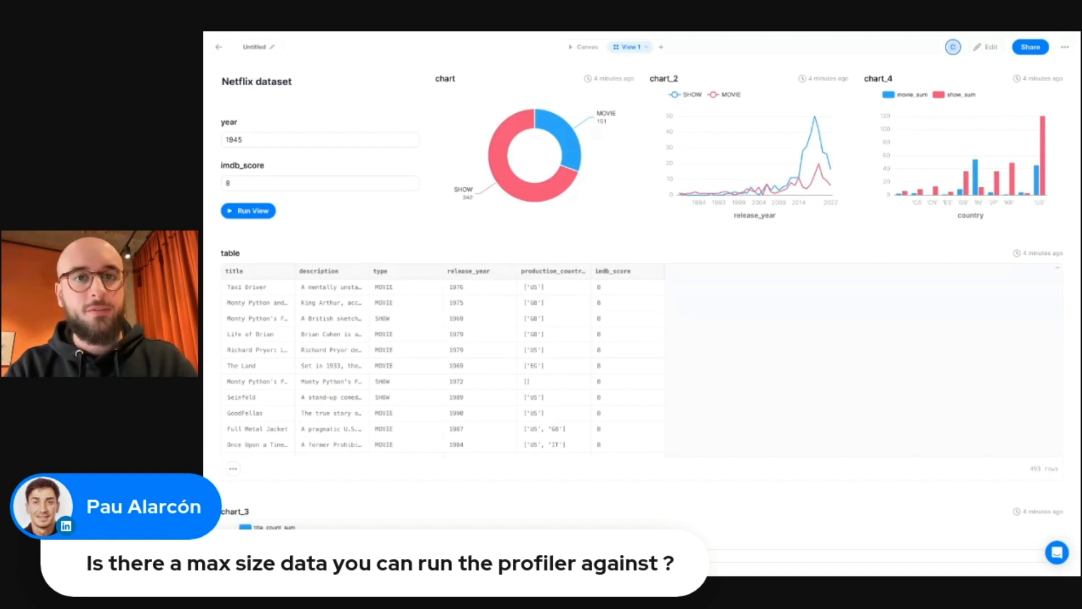
{"action": "left_click", "coordinate": [580, 47]}
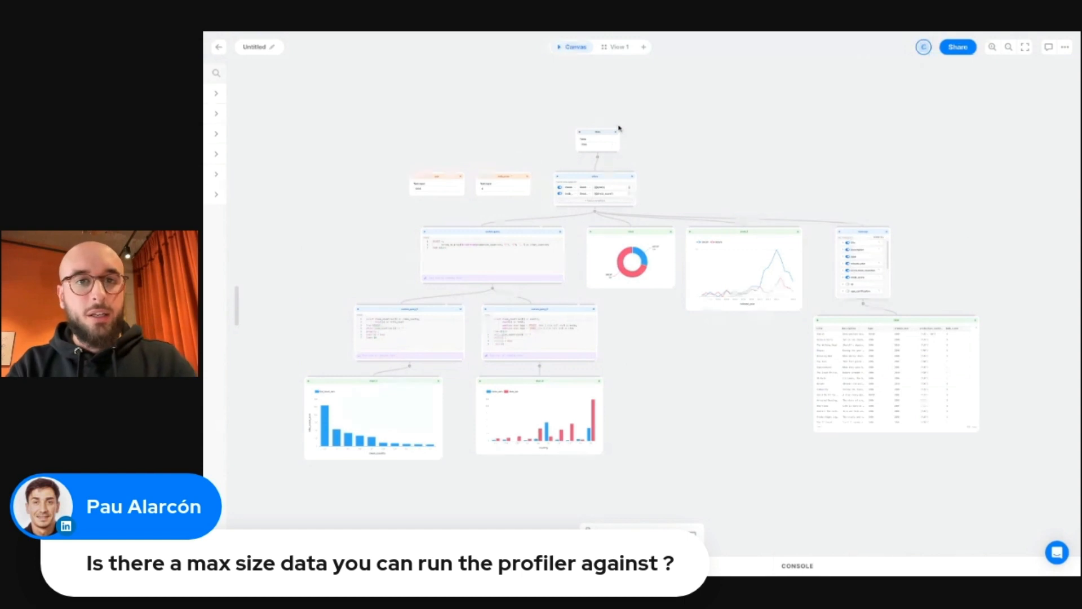
{"action": "scroll", "coordinate": [591, 101], "scroll_direction": "up", "scroll_amount": 5}
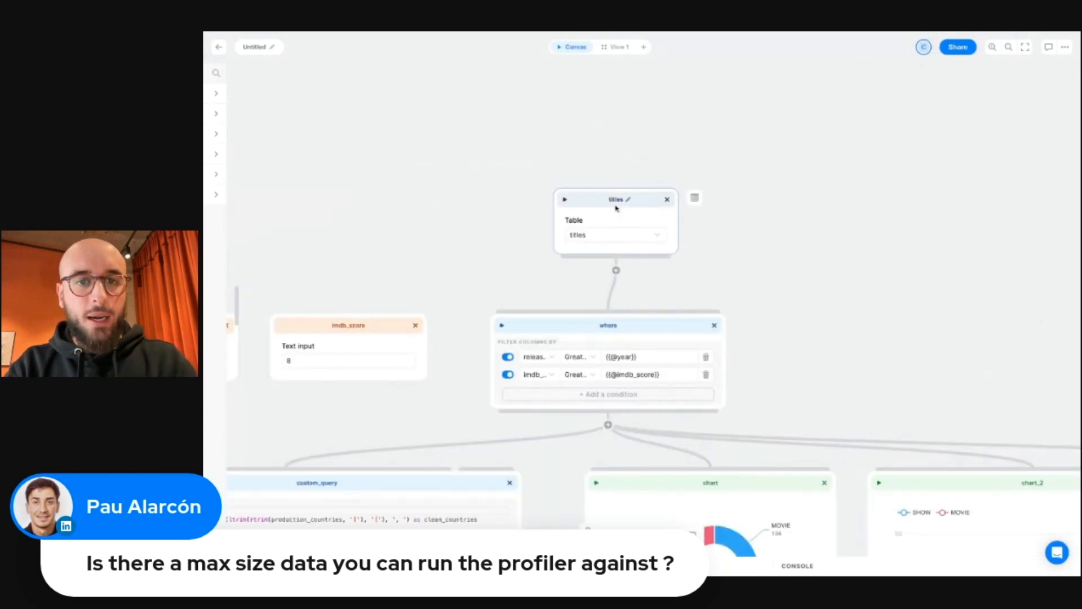
{"action": "left_click", "coordinate": [695, 198]}
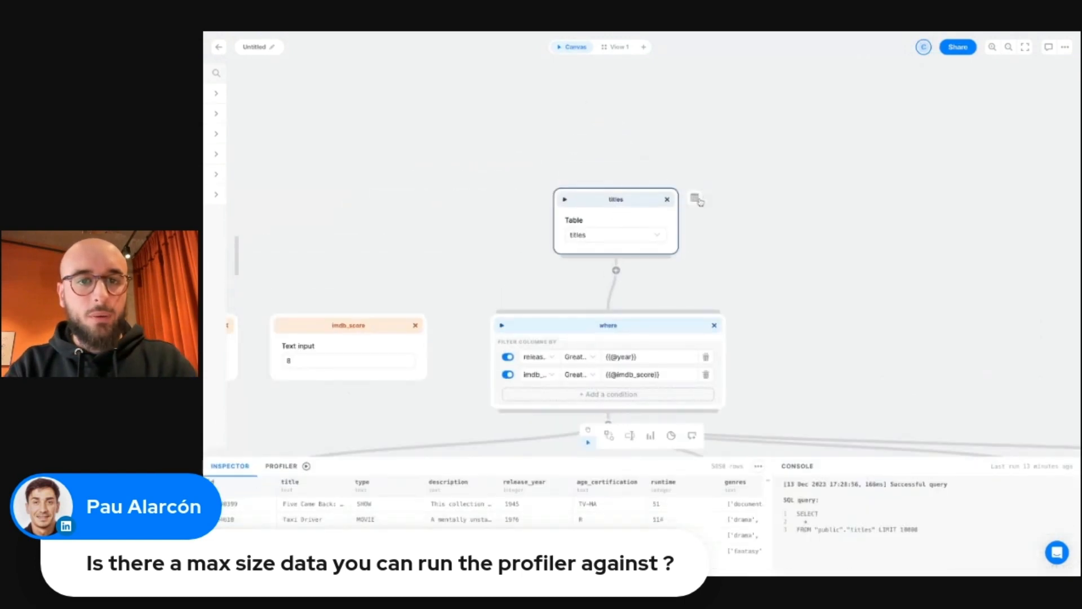
{"action": "left_click", "coordinate": [283, 459]}
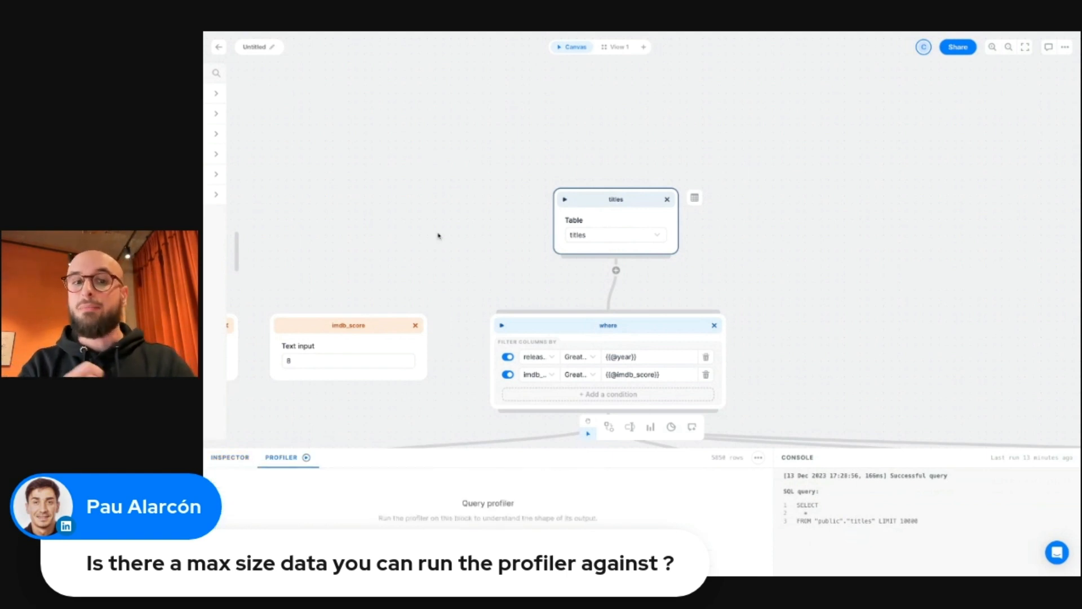
- Inspect the custom_query block's results, examining its clean_countries column and the query blocks that build on it
{"action": "scroll", "coordinate": [439, 235], "scroll_direction": "down", "scroll_amount": 1}
{"action": "scroll", "coordinate": [439, 236], "scroll_direction": "left", "scroll_amount": 1}
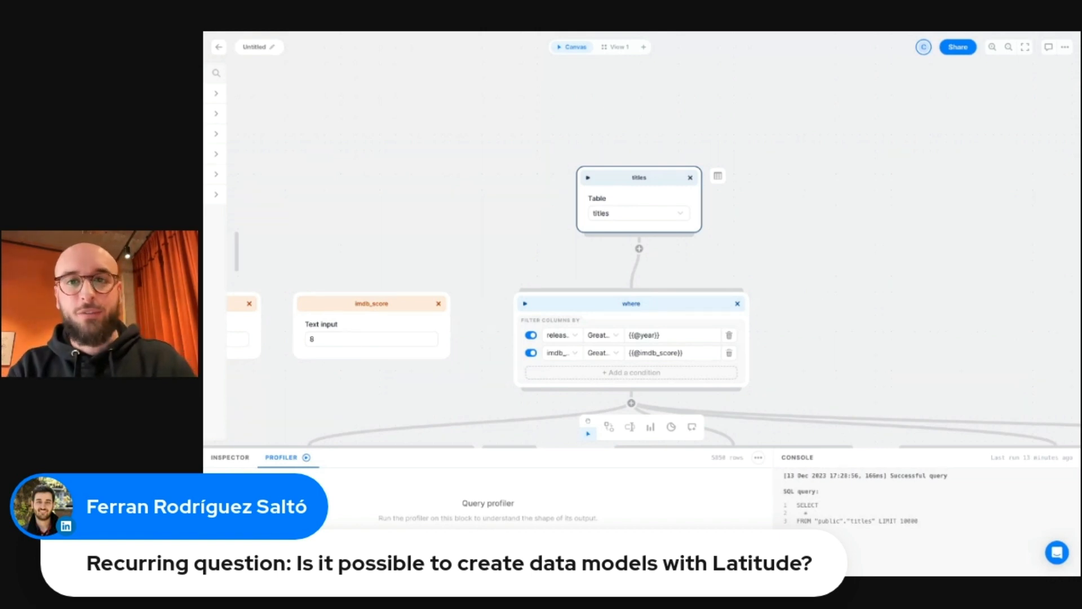
{"action": "scroll", "coordinate": [350, 141], "scroll_direction": "down", "scroll_amount": 2}
{"action": "left_click", "coordinate": [363, 136]}
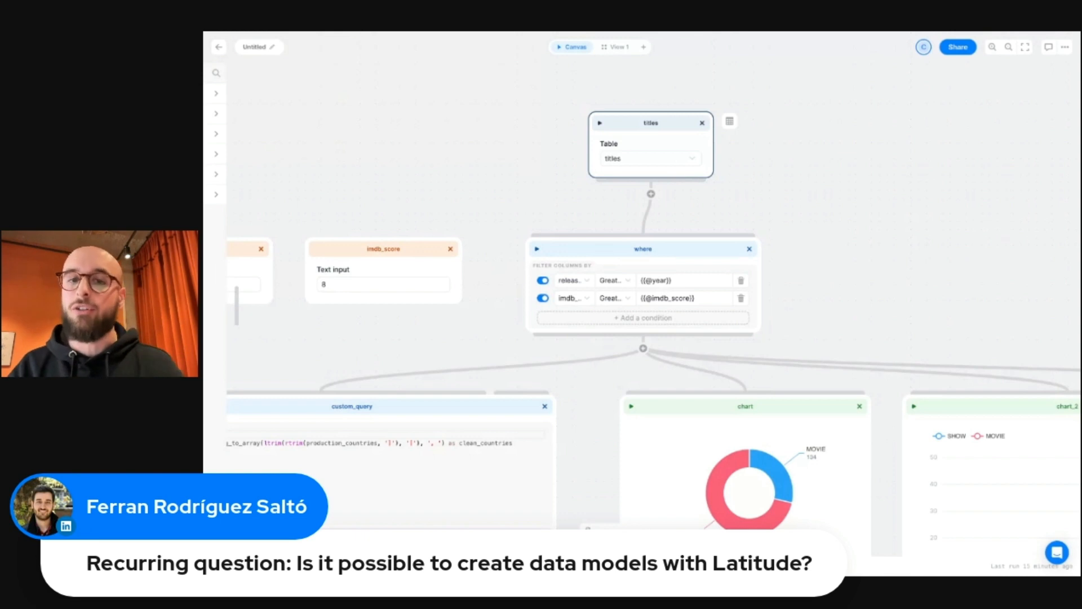
{"action": "scroll", "coordinate": [461, 167], "scroll_direction": "down", "scroll_amount": 5}
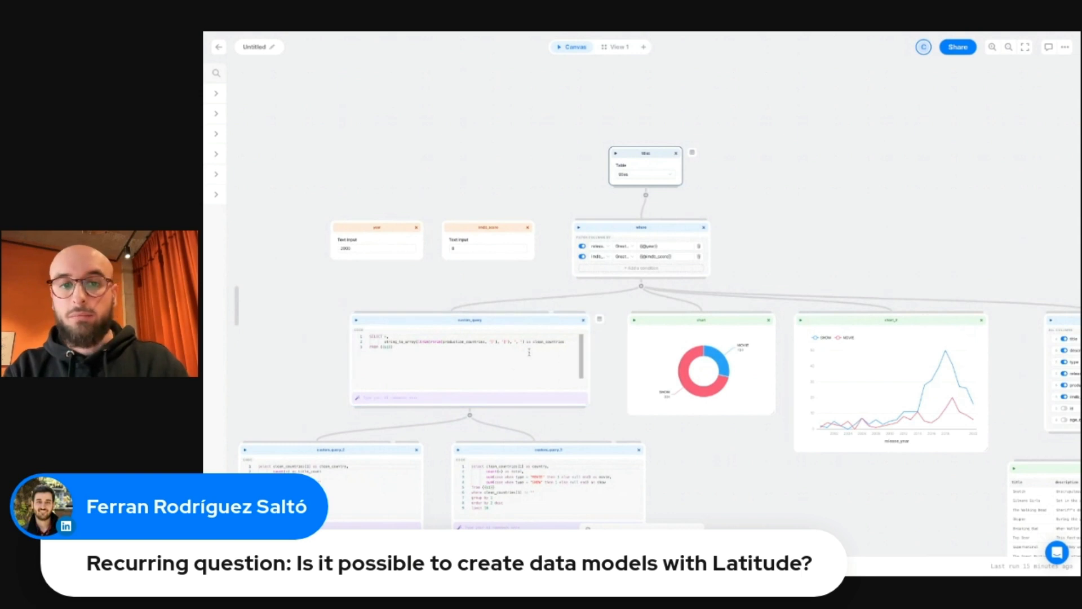
{"action": "left_click", "coordinate": [599, 320]}
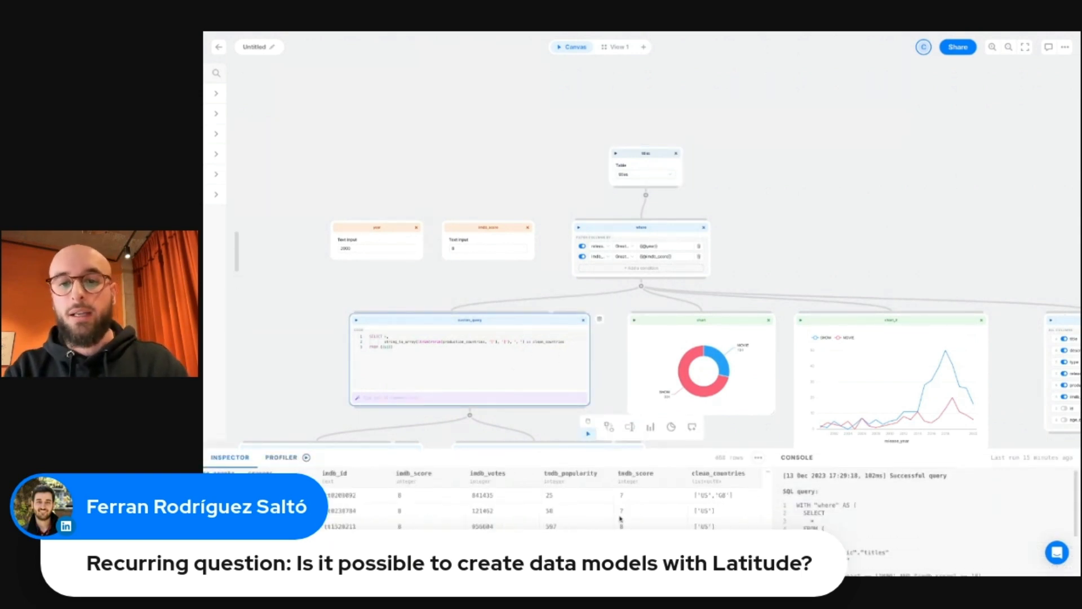
{"action": "left_click_drag", "start_coordinate": [734, 497], "coordinate": [734, 533]}
{"action": "left_click", "coordinate": [734, 515]}
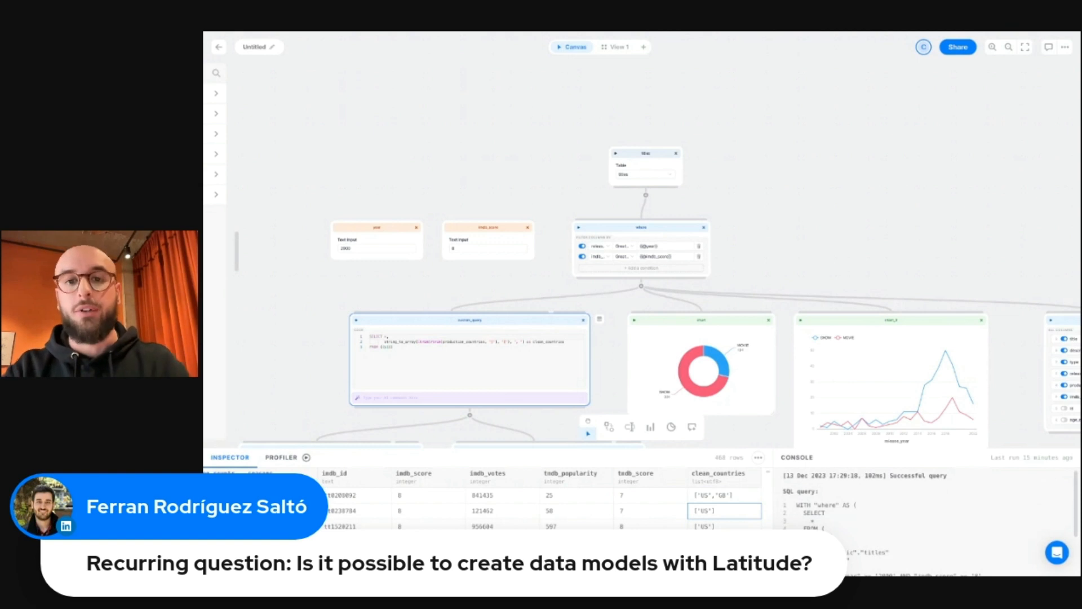
{"action": "scroll", "coordinate": [809, 206], "scroll_direction": "down", "scroll_amount": 5}
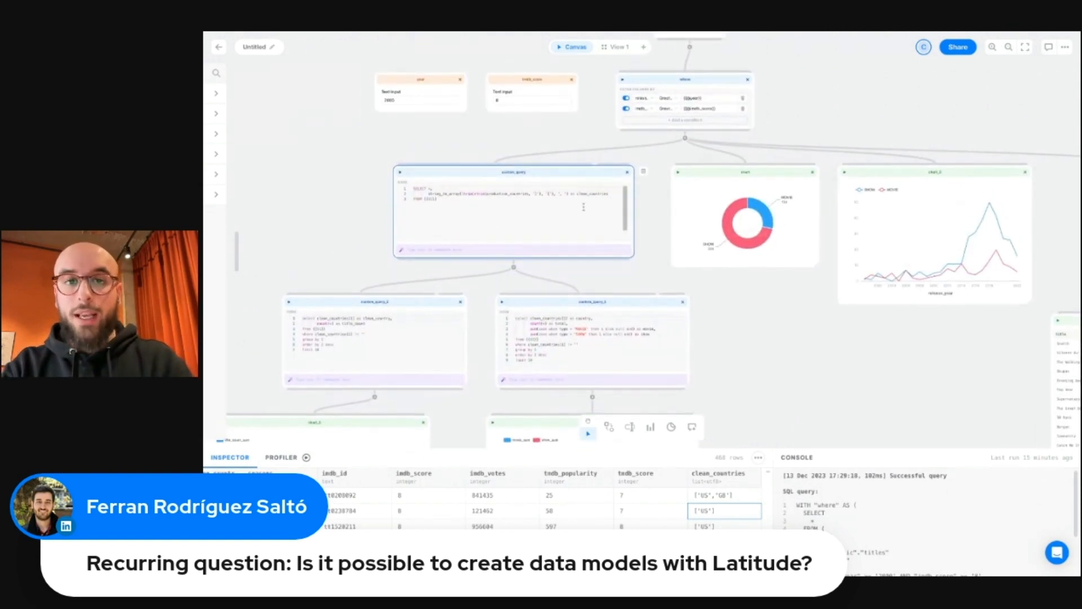
{"action": "scroll", "coordinate": [875, 111], "scroll_direction": "up", "scroll_amount": 2}
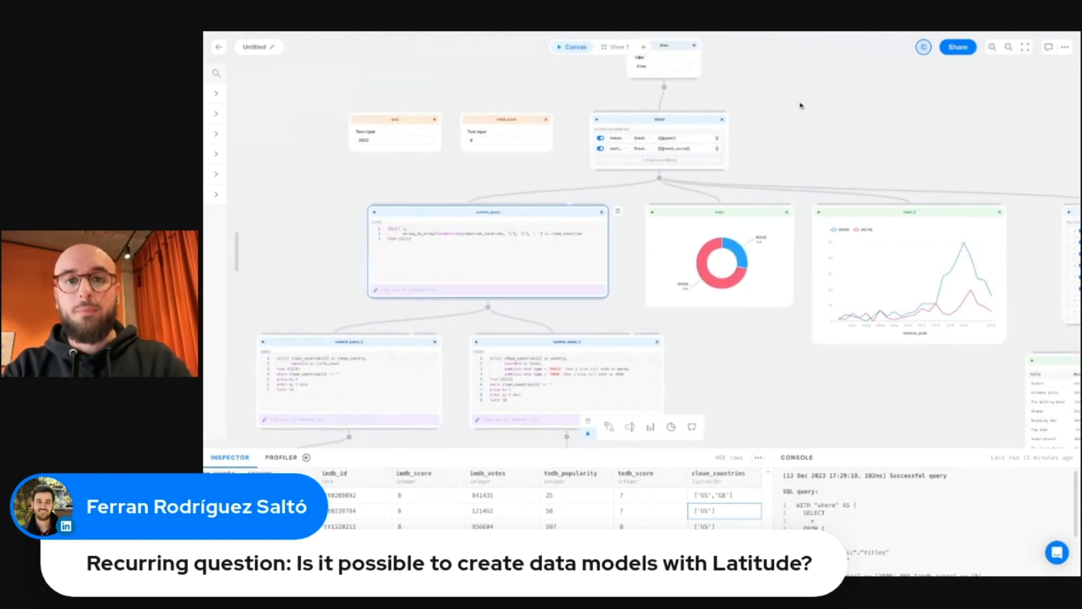
- Select the titles and custom_query blocks on the canvas and copy them
{"action": "scroll", "coordinate": [801, 105], "scroll_direction": "up", "scroll_amount": 2}
{"action": "scroll", "coordinate": [876, 138], "scroll_direction": "up", "scroll_amount": 1}
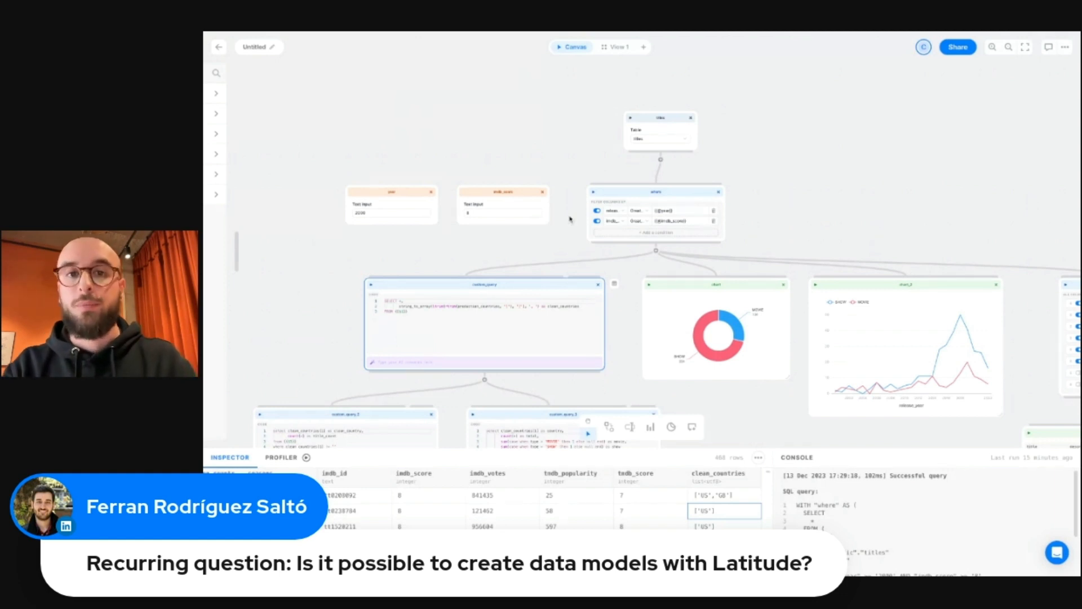
{"action": "left_click_drag", "start_coordinate": [606, 231], "coordinate": [629, 310]}
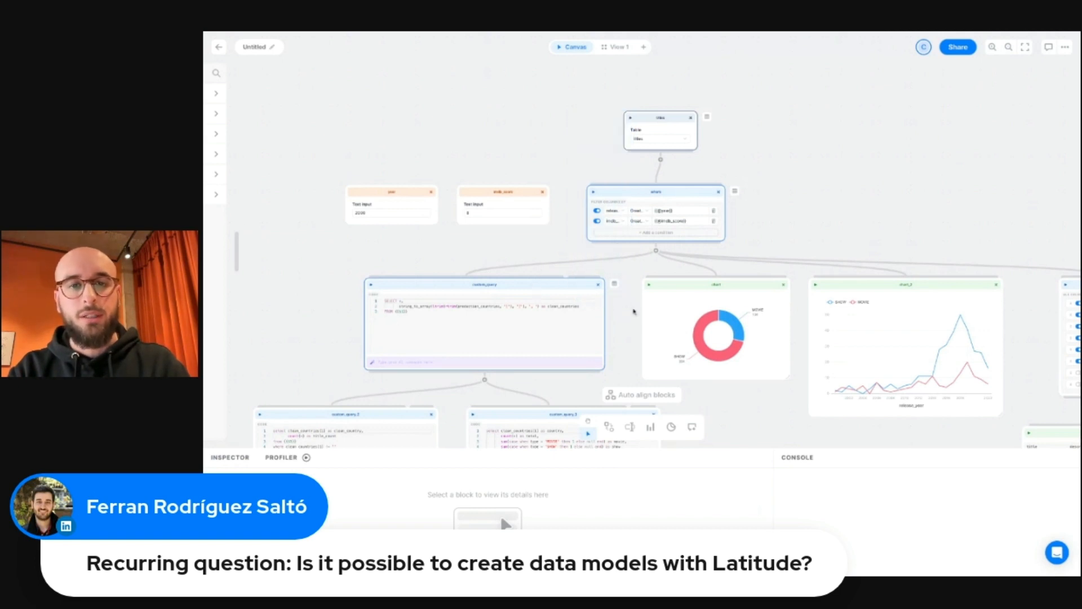
{"action": "left_click", "coordinate": [633, 309]}
{"action": "left_click", "coordinate": [558, 284]}
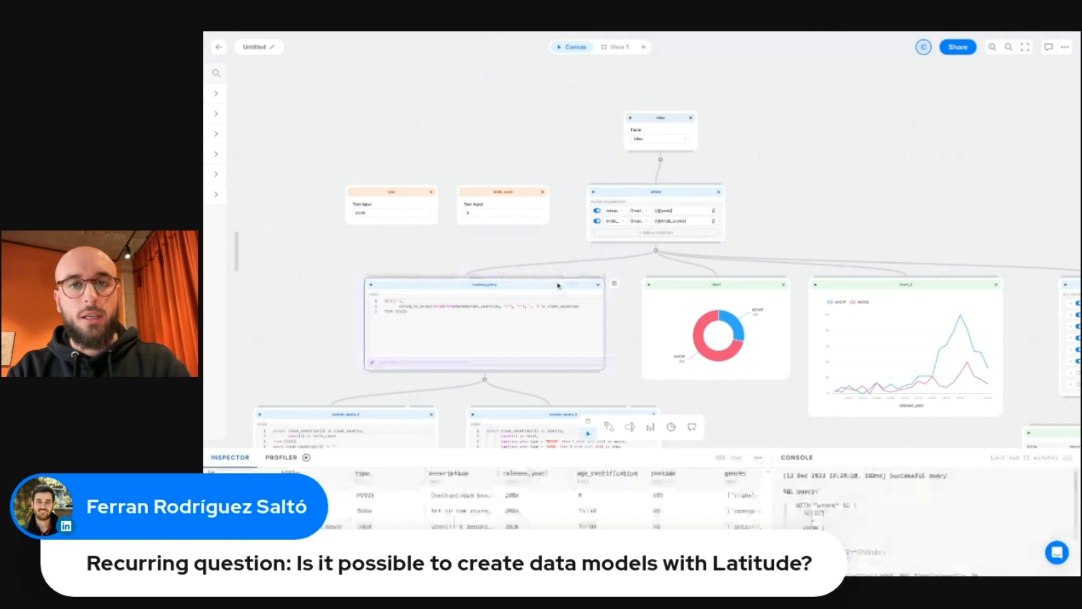
{"action": "left_click", "coordinate": [623, 118], "text": "shift"}
{"action": "key", "text": "ctrl+c"}
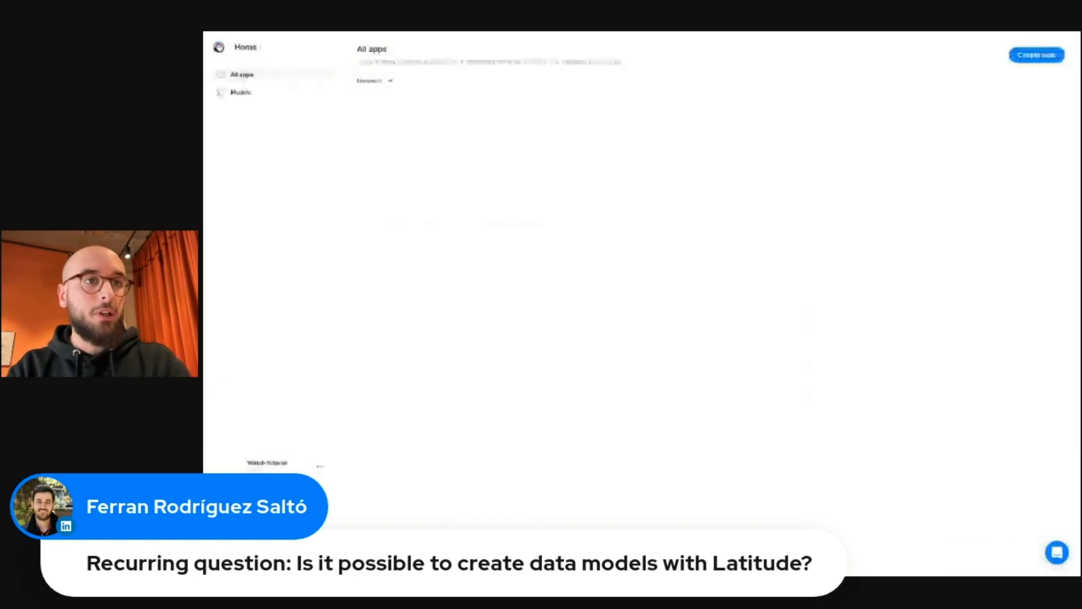
- Create a new data model in the workspace's Models section and name it "Netflix Clean"
{"action": "left_click", "coordinate": [247, 97]}
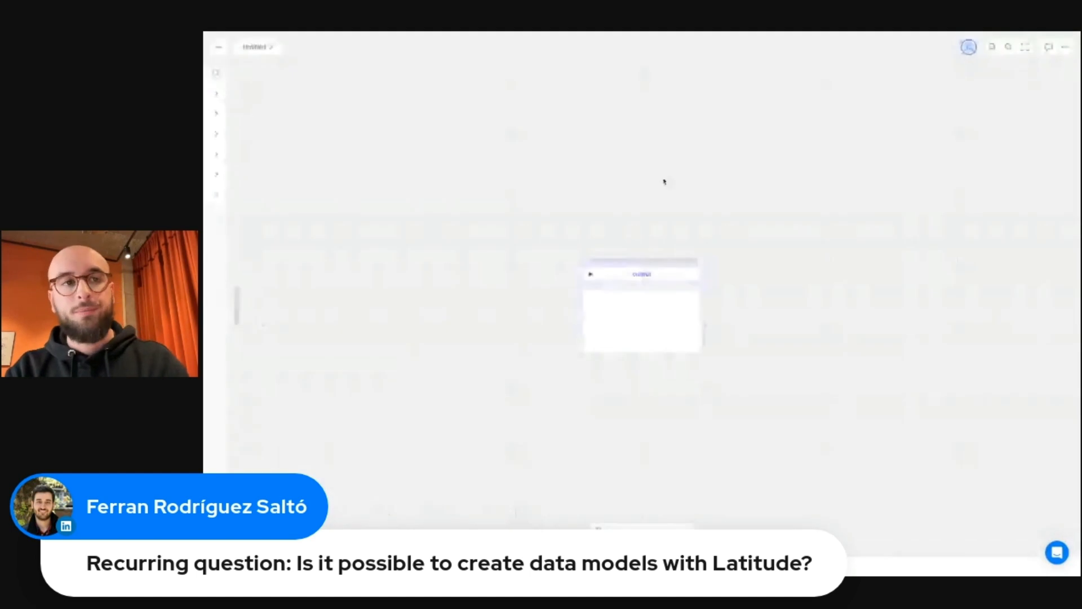
{"action": "left_click", "coordinate": [269, 48]}
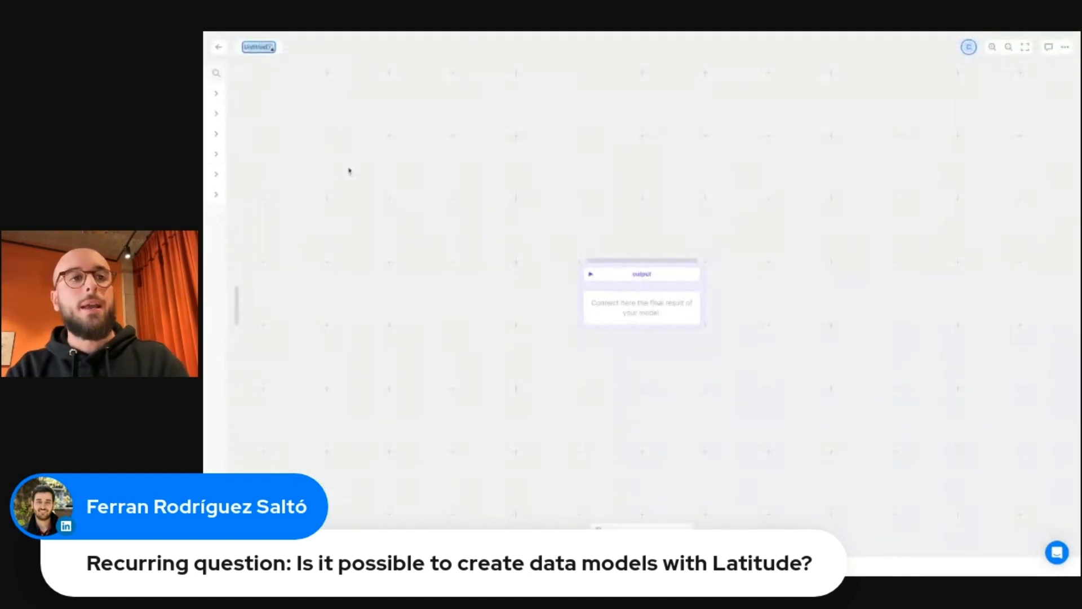
{"action": "type", "text": "Netflix"}
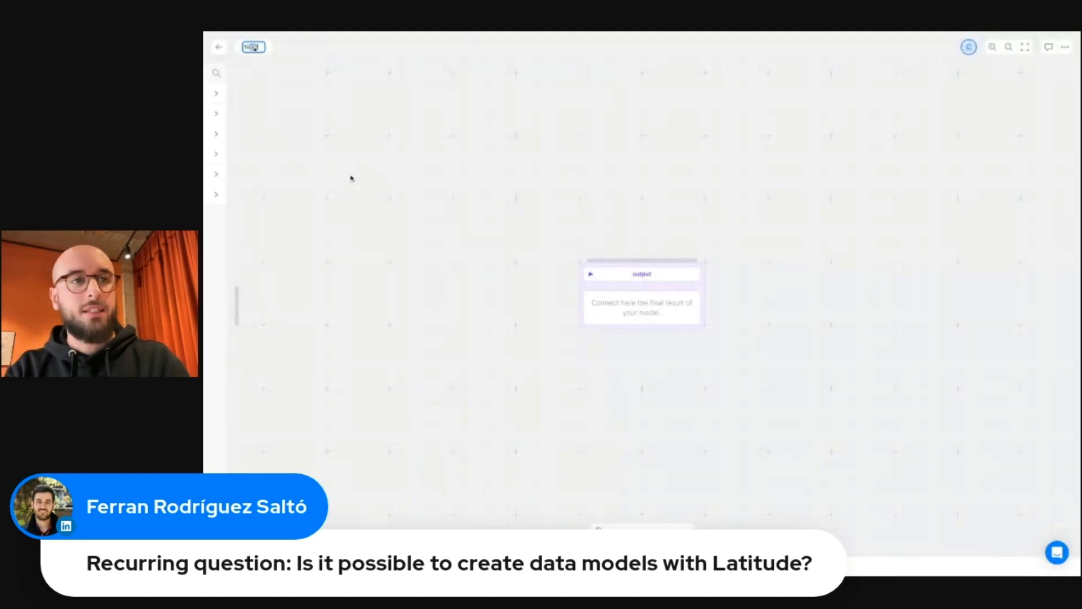
{"action": "type", "text": " Clean"}
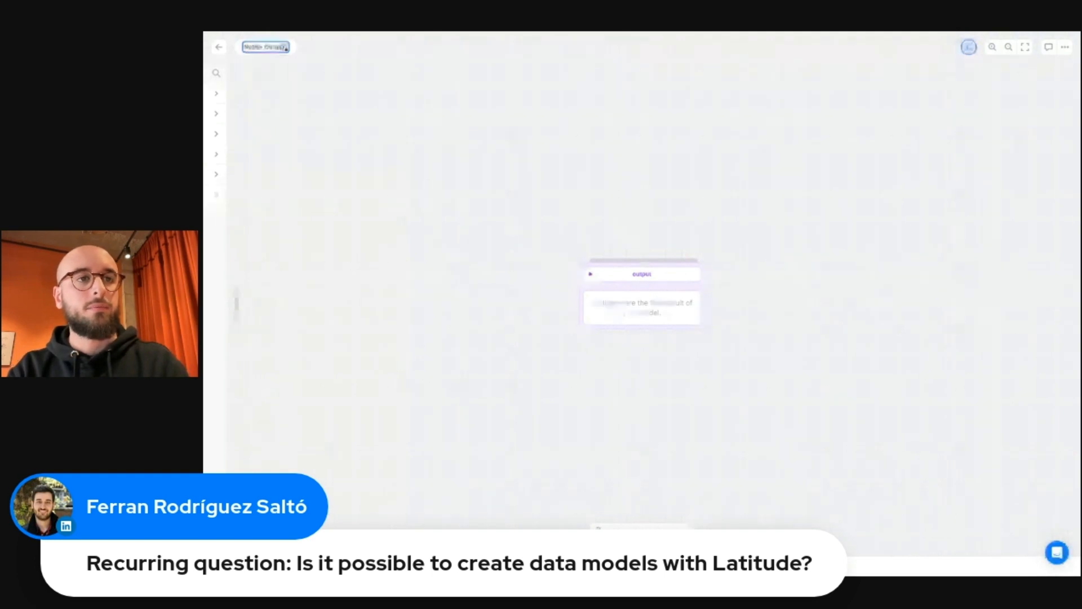
{"action": "key", "text": "Return"}
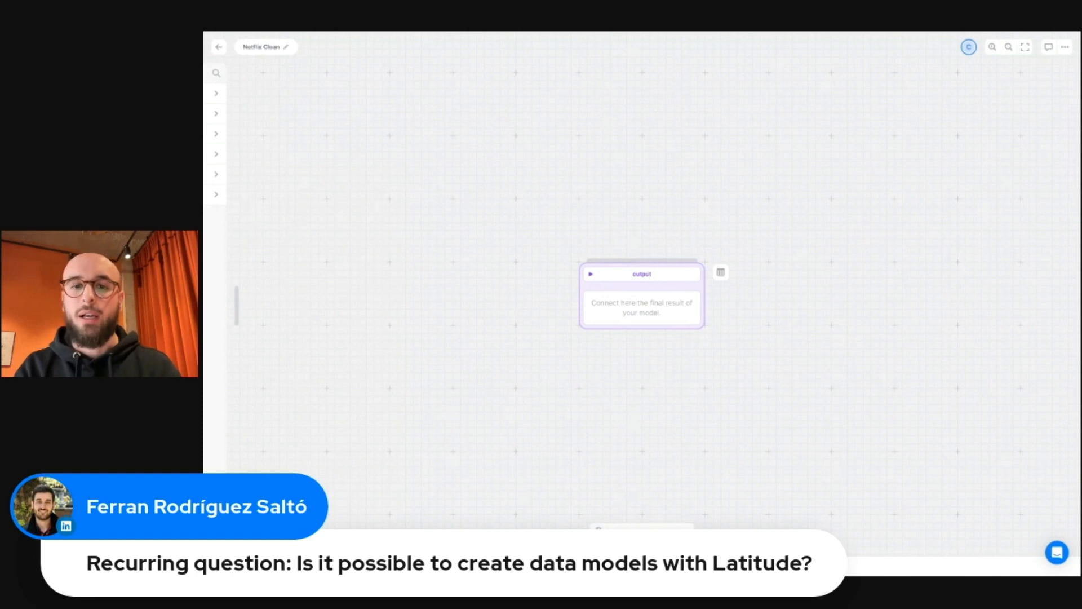
- Paste the copied titles and custom_query blocks above the model's output block
{"action": "scroll", "coordinate": [657, 202], "scroll_direction": "up", "scroll_amount": 2}
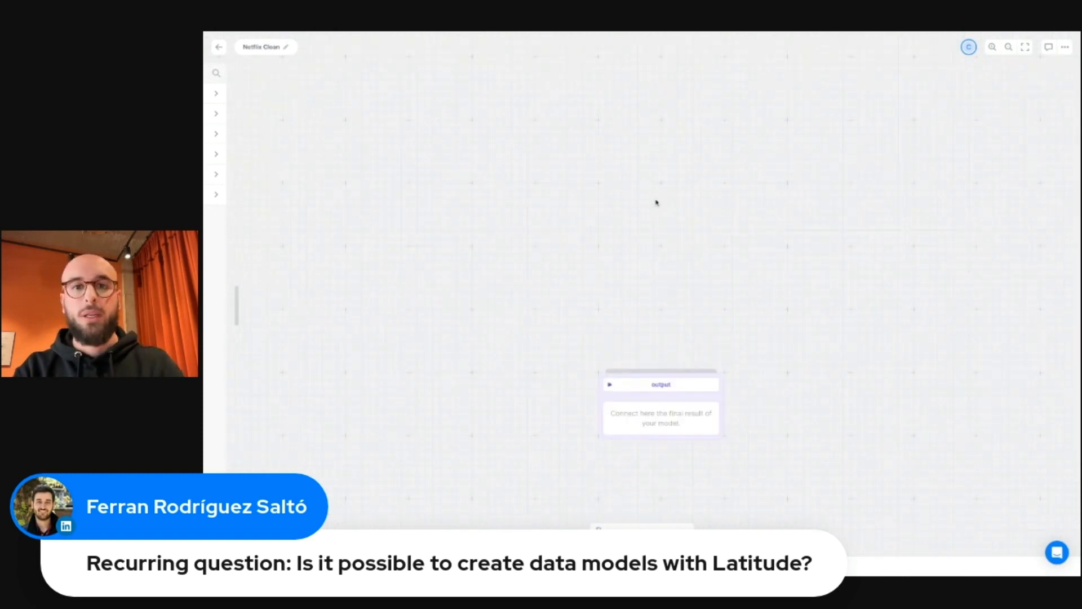
{"action": "scroll", "coordinate": [657, 202], "scroll_direction": "up", "scroll_amount": 2}
{"action": "key", "text": "ctrl+v"}
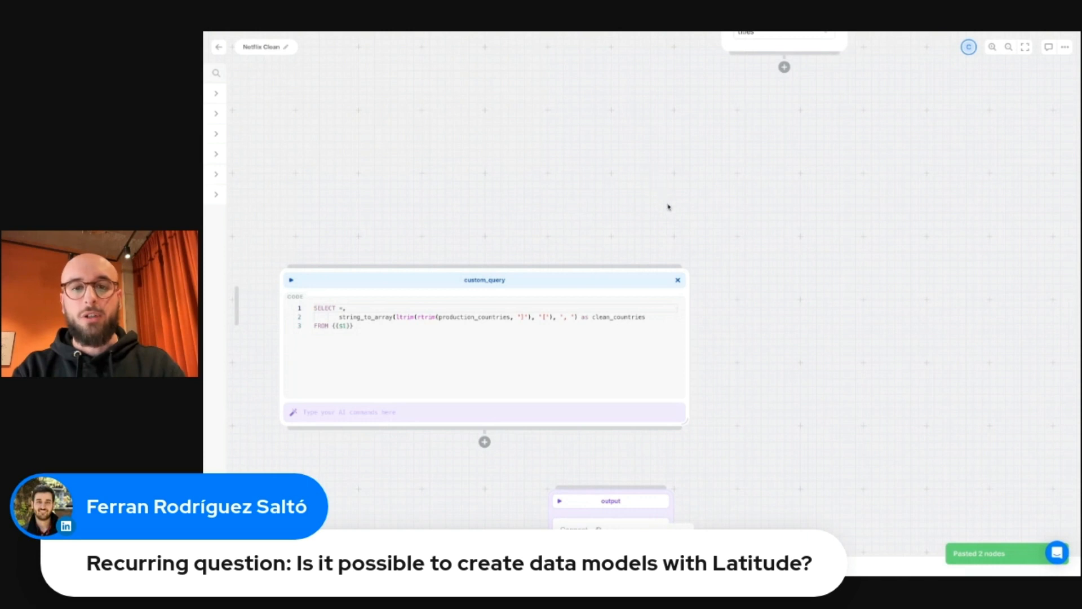
{"action": "scroll", "coordinate": [670, 205], "scroll_direction": "down", "scroll_amount": 4}
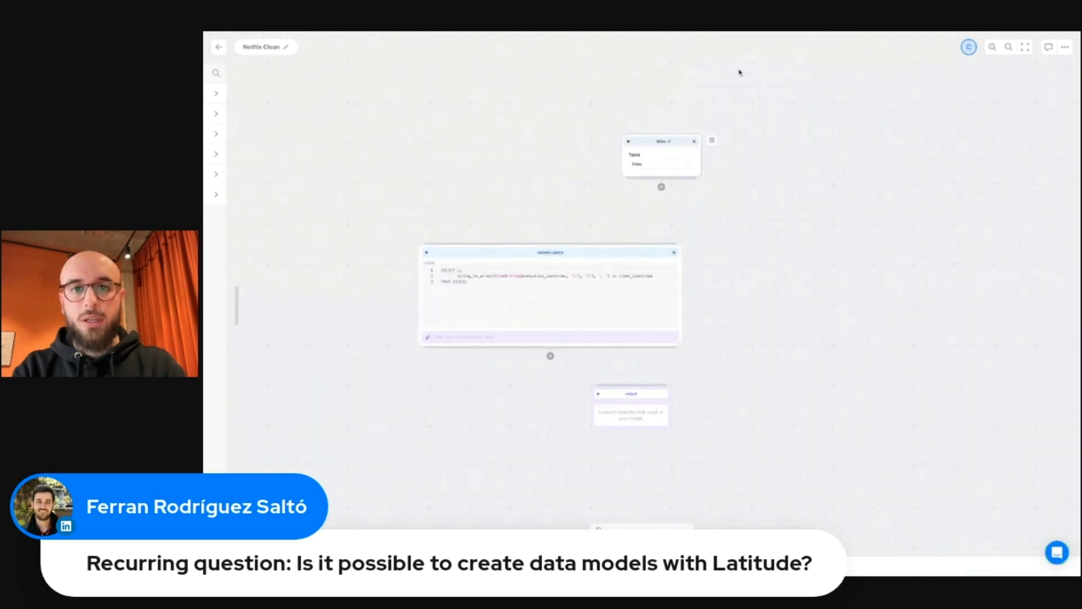
- Place custom_query between the titles and output blocks and connect titles to it as its source
{"action": "left_click", "coordinate": [659, 144]}
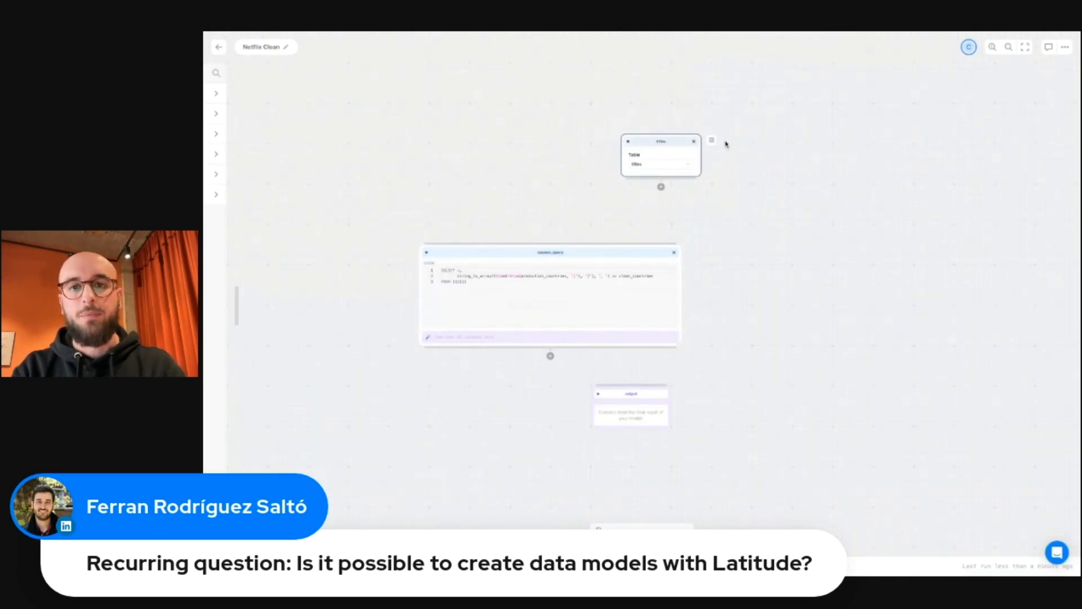
{"action": "scroll", "coordinate": [350, 524], "scroll_direction": "right", "scroll_amount": 3}
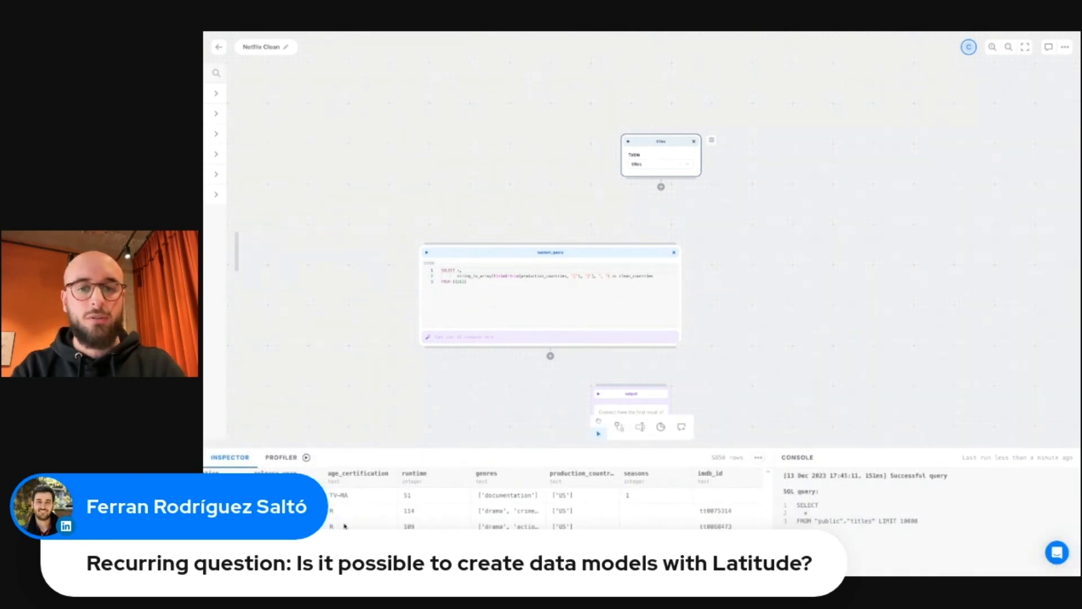
{"action": "scroll", "coordinate": [345, 526], "scroll_direction": "left", "scroll_amount": 4}
{"action": "mouse_move", "coordinate": [502, 254]}
{"action": "left_mouse_down"}
{"action": "mouse_move", "coordinate": [592, 234]}
{"action": "mouse_move", "coordinate": [500, 256]}
{"action": "left_mouse_up"}
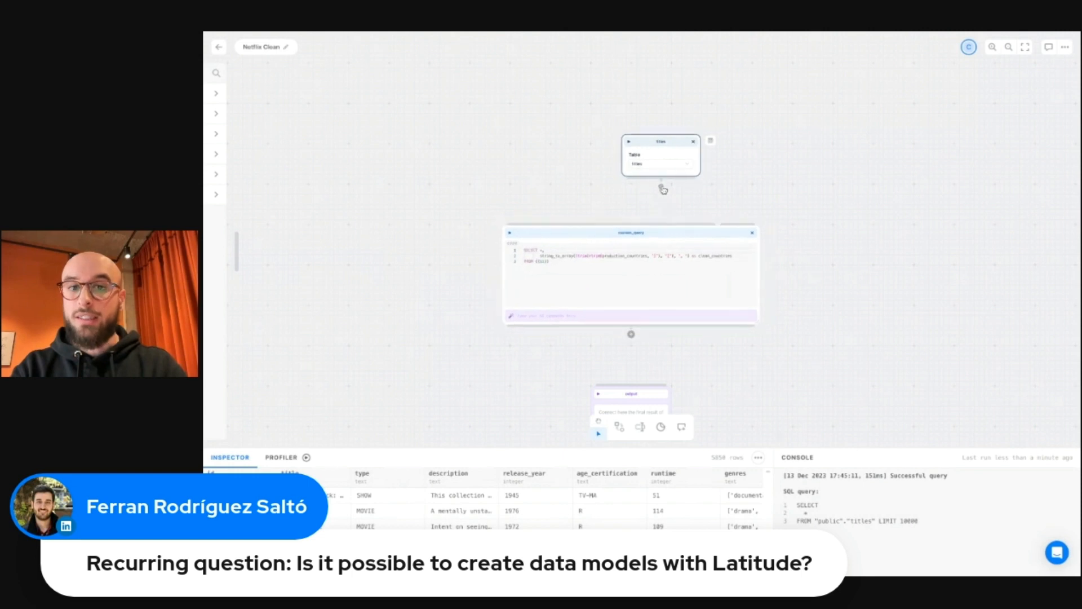
{"action": "left_click_drag", "start_coordinate": [662, 188], "coordinate": [654, 242]}
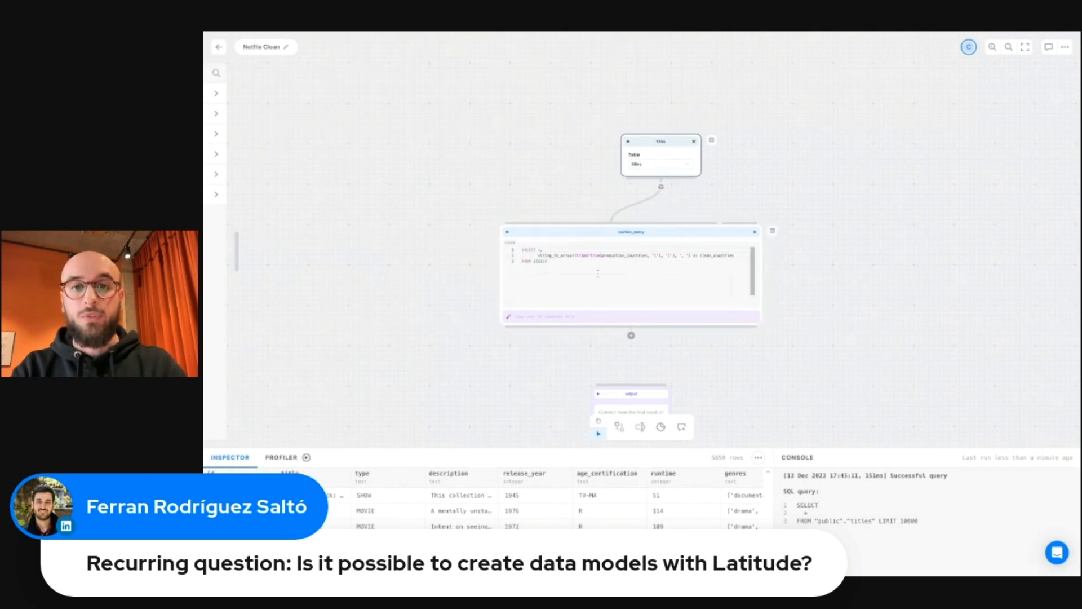
- Run the custom_query block and examine the clean_countries column in its results
{"action": "left_click", "coordinate": [506, 249]}
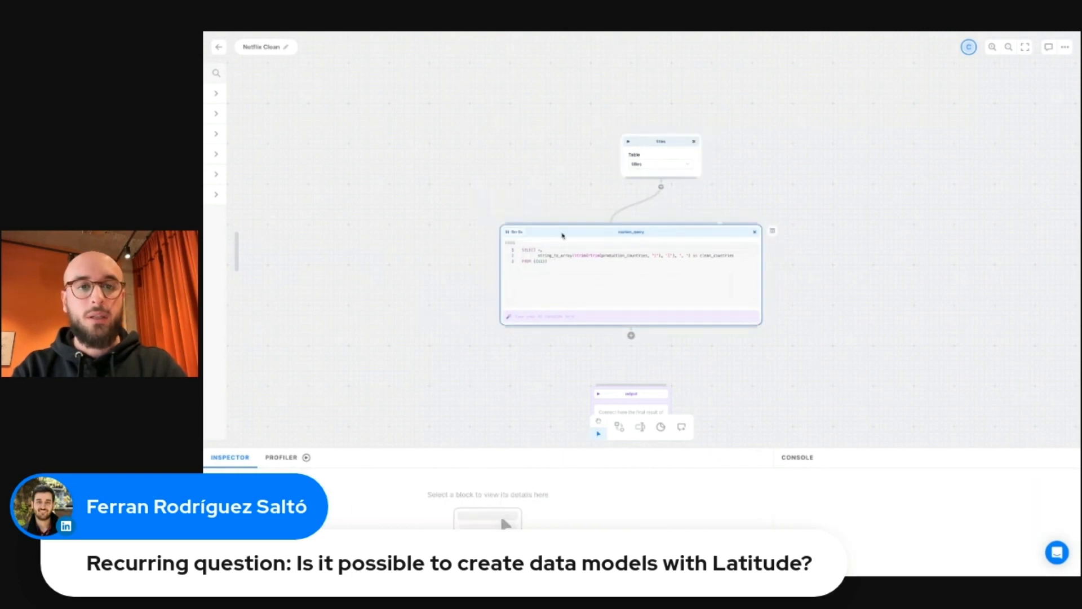
{"action": "left_click", "coordinate": [507, 232]}
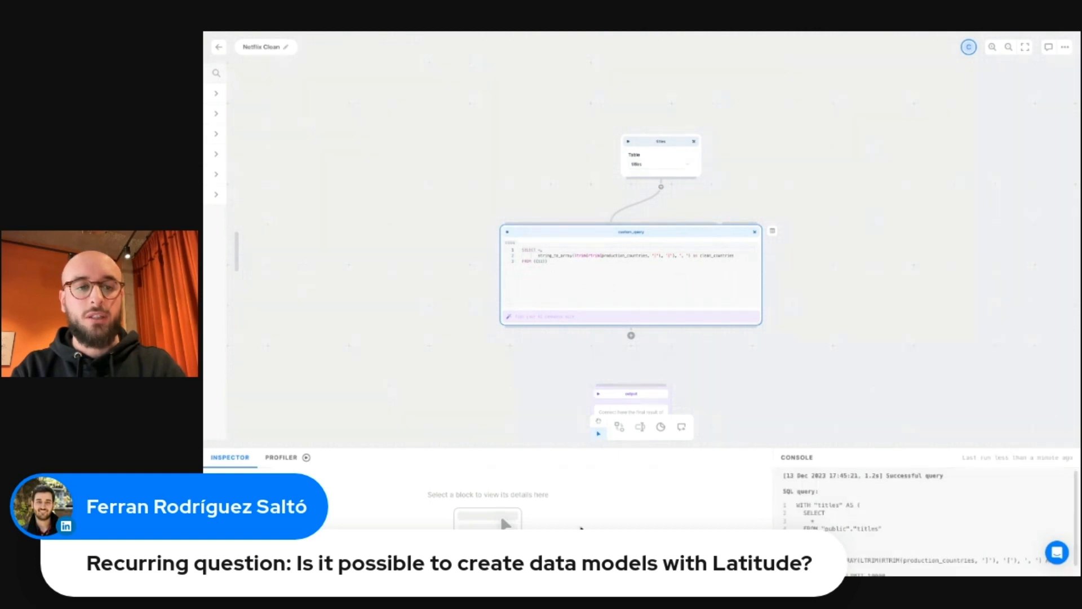
{"action": "scroll", "coordinate": [603, 526], "scroll_direction": "right", "scroll_amount": 5}
{"action": "left_click", "coordinate": [724, 498]}
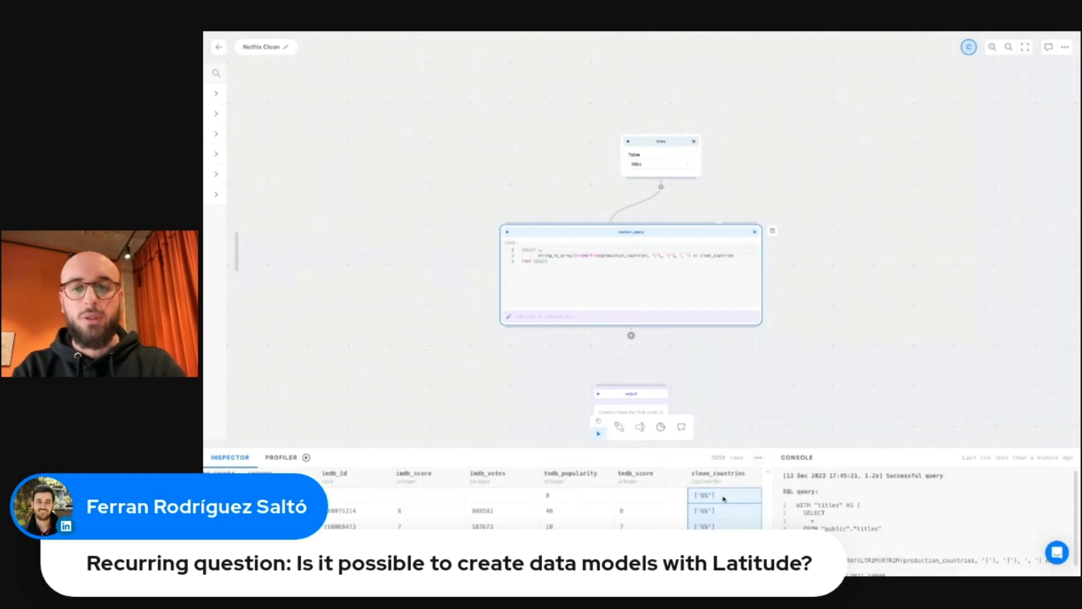
{"action": "key", "text": "Escape"}
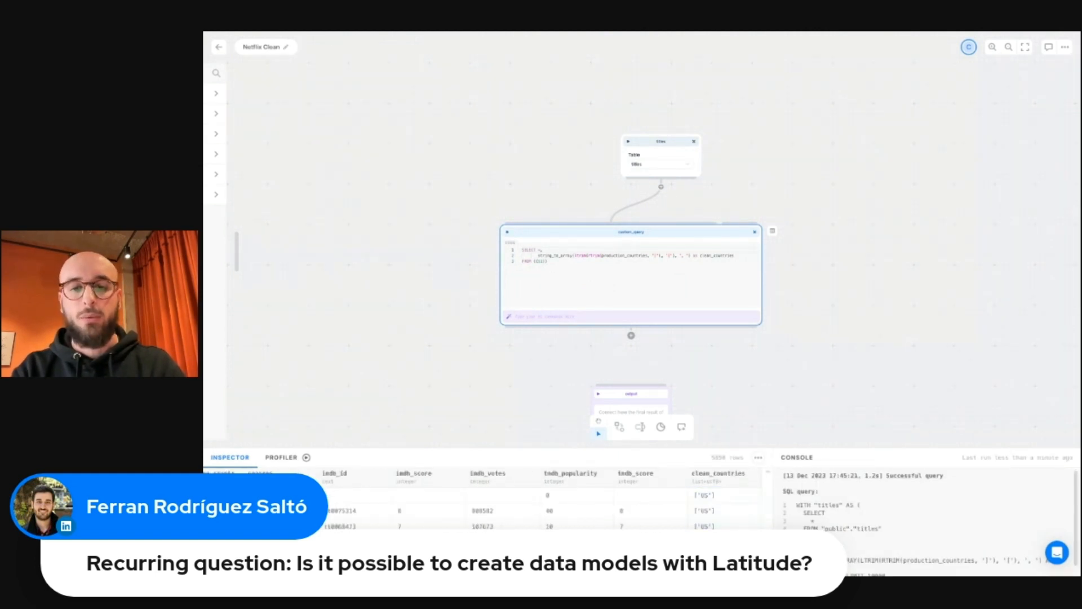
{"action": "left_click", "coordinate": [732, 526]}
- Connect custom_query to the model's output block and inspect the output's clean_countries column
{"action": "scroll", "coordinate": [807, 336], "scroll_direction": "down", "scroll_amount": 3}
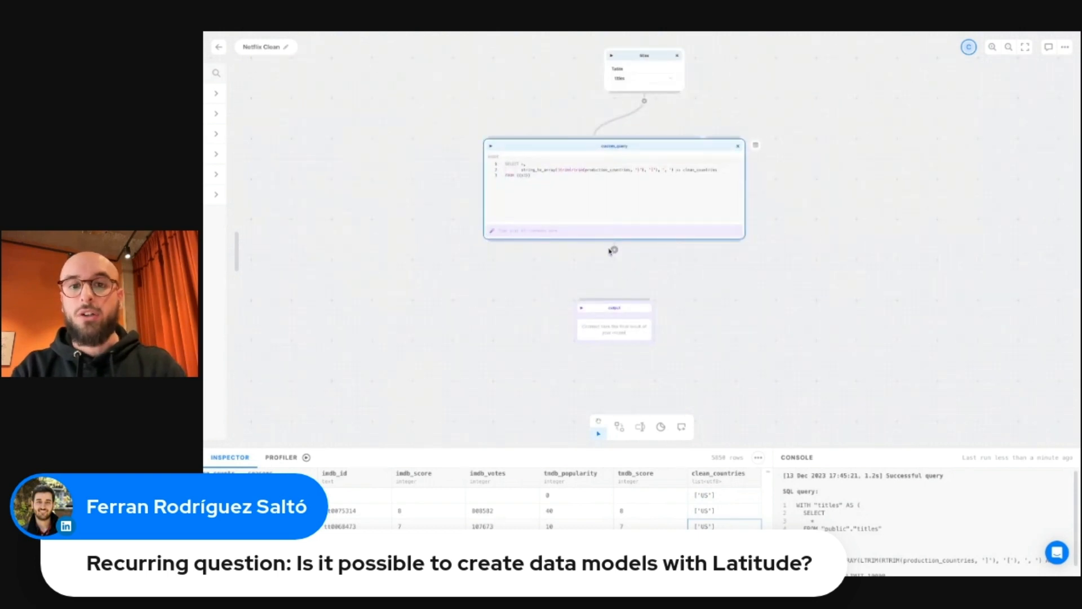
{"action": "left_click_drag", "start_coordinate": [614, 250], "coordinate": [612, 308]}
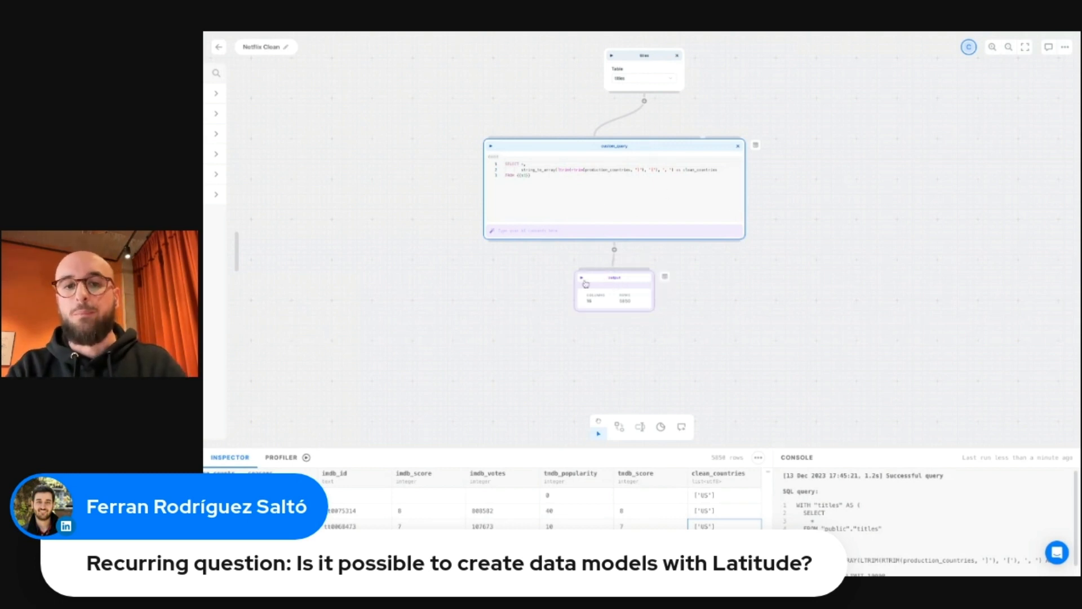
{"action": "left_click", "coordinate": [622, 283]}
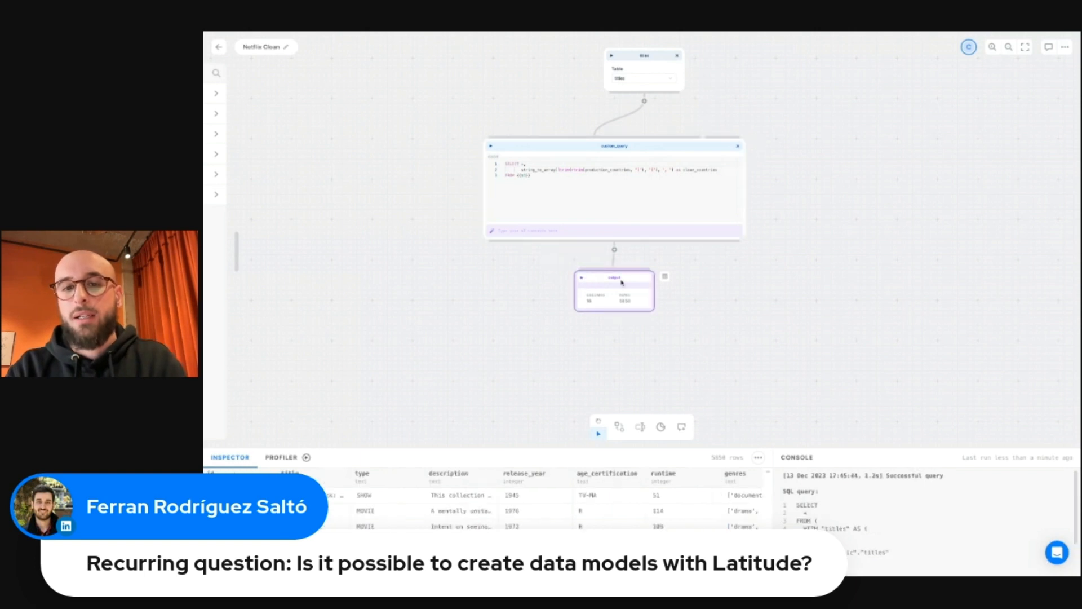
{"action": "scroll", "coordinate": [623, 505], "scroll_direction": "right", "scroll_amount": 10}
{"action": "left_click", "coordinate": [733, 496]}
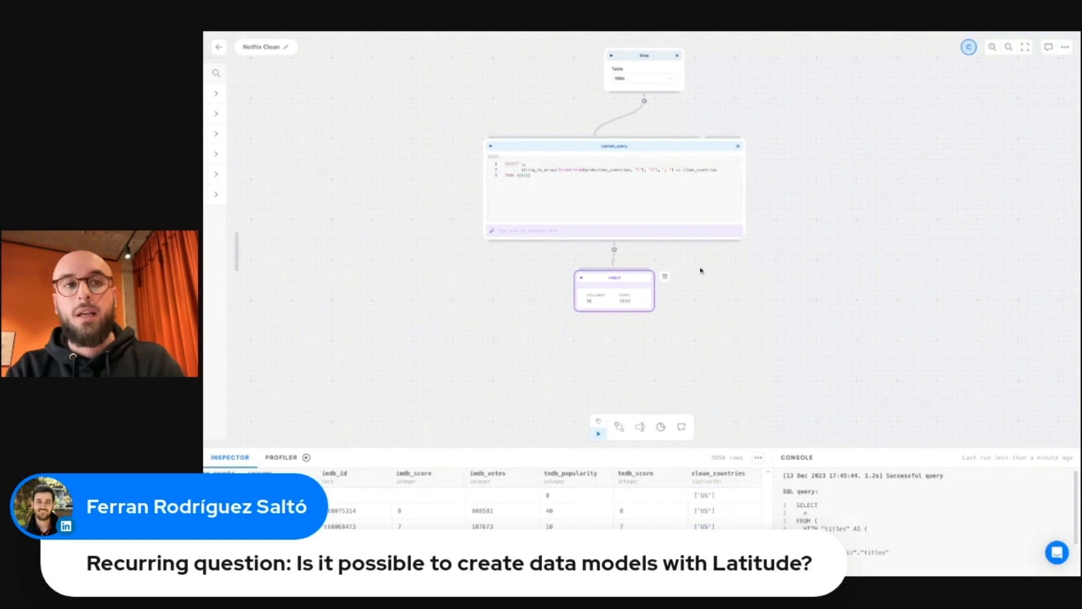
{"action": "left_click", "coordinate": [815, 330]}
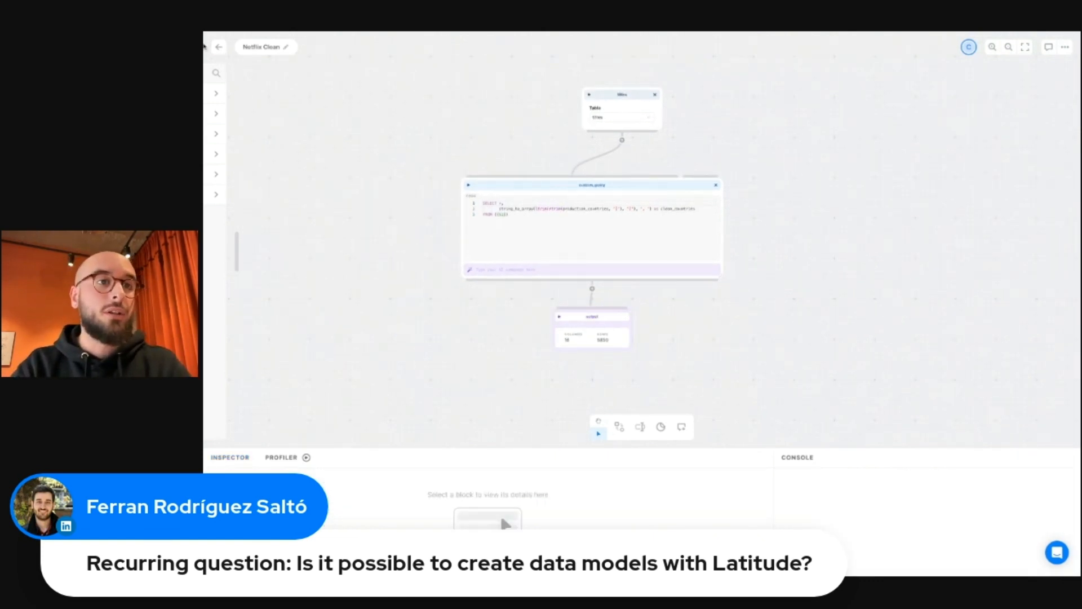
- Return to the original Netflix canvas and remove its custom_query and titles blocks
{"action": "key", "text": "alt+Left"}
{"action": "key", "text": "alt+Left"}
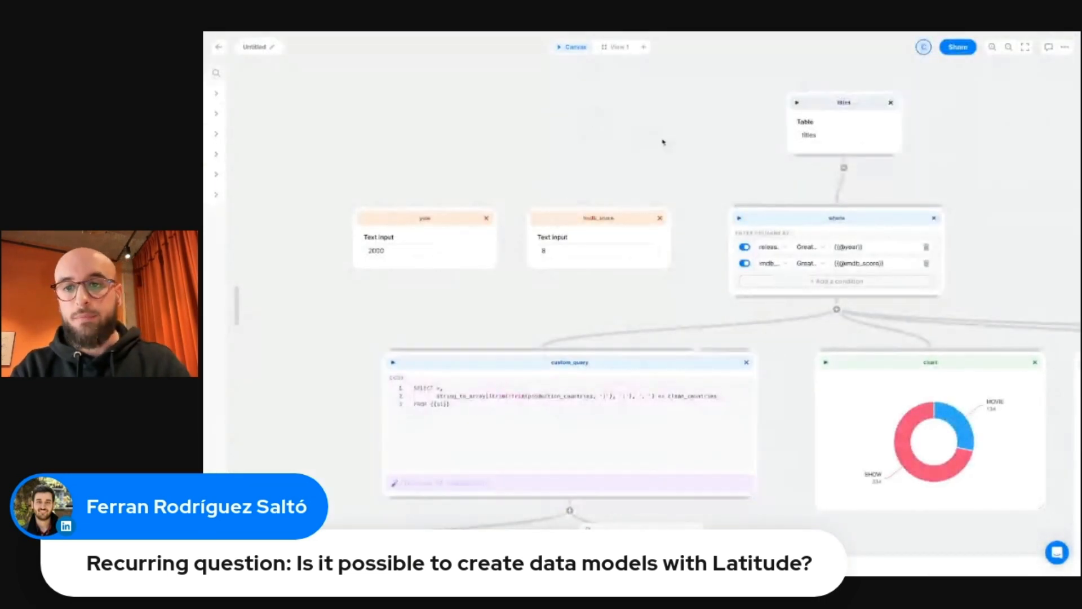
{"action": "scroll", "coordinate": [663, 143], "scroll_direction": "down", "scroll_amount": 3}
{"action": "scroll", "coordinate": [663, 143], "scroll_direction": "down", "scroll_amount": 1}
{"action": "scroll", "coordinate": [663, 143], "scroll_direction": "right", "scroll_amount": 2}
{"action": "scroll", "coordinate": [663, 143], "scroll_direction": "up", "scroll_amount": 1}
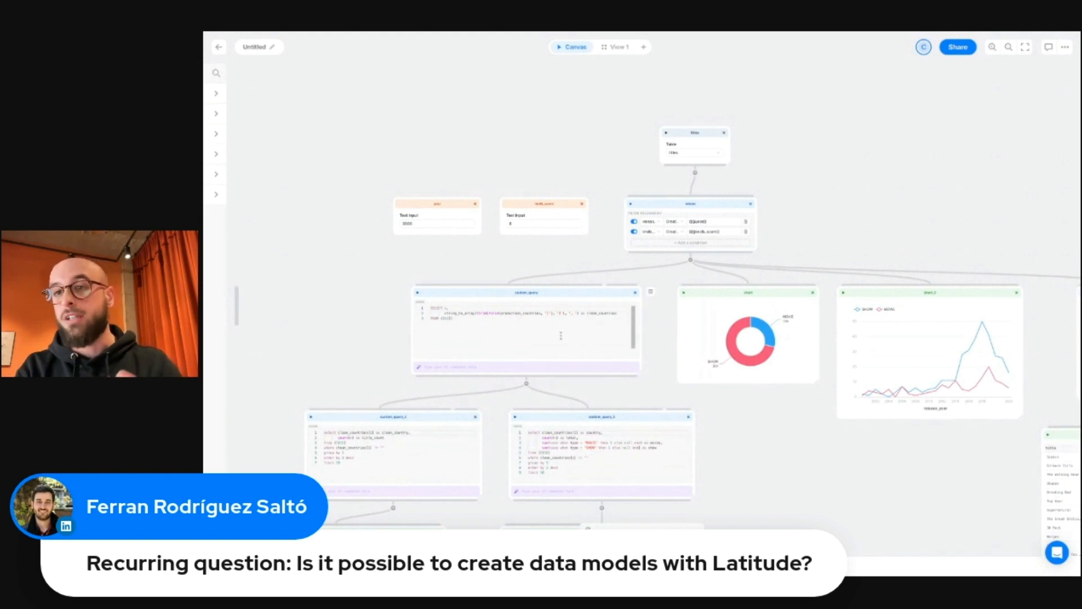
{"action": "left_click", "coordinate": [635, 292]}
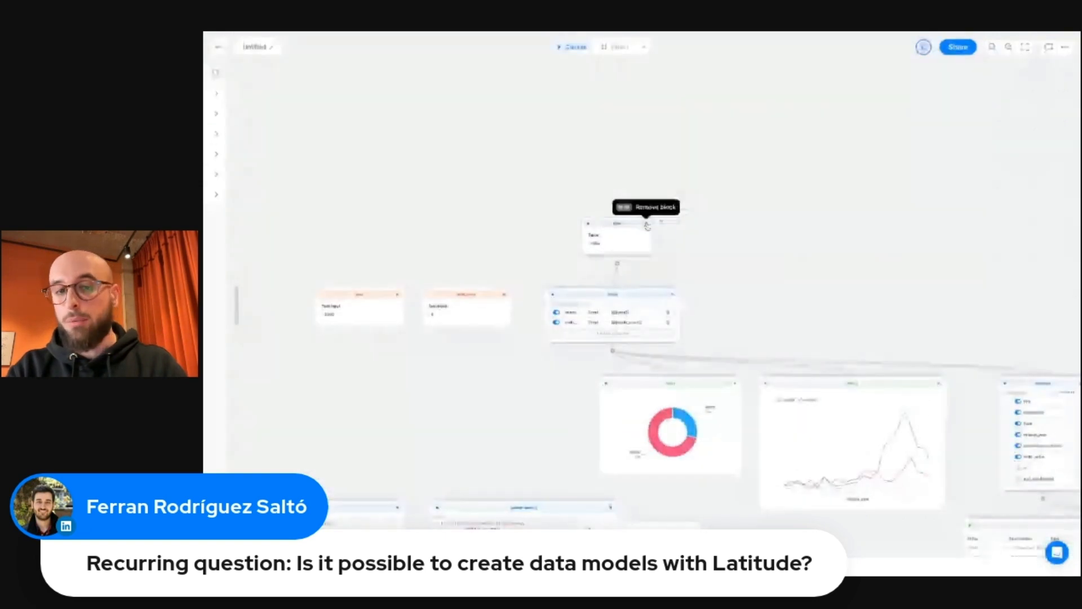
{"action": "left_click", "coordinate": [647, 226]}
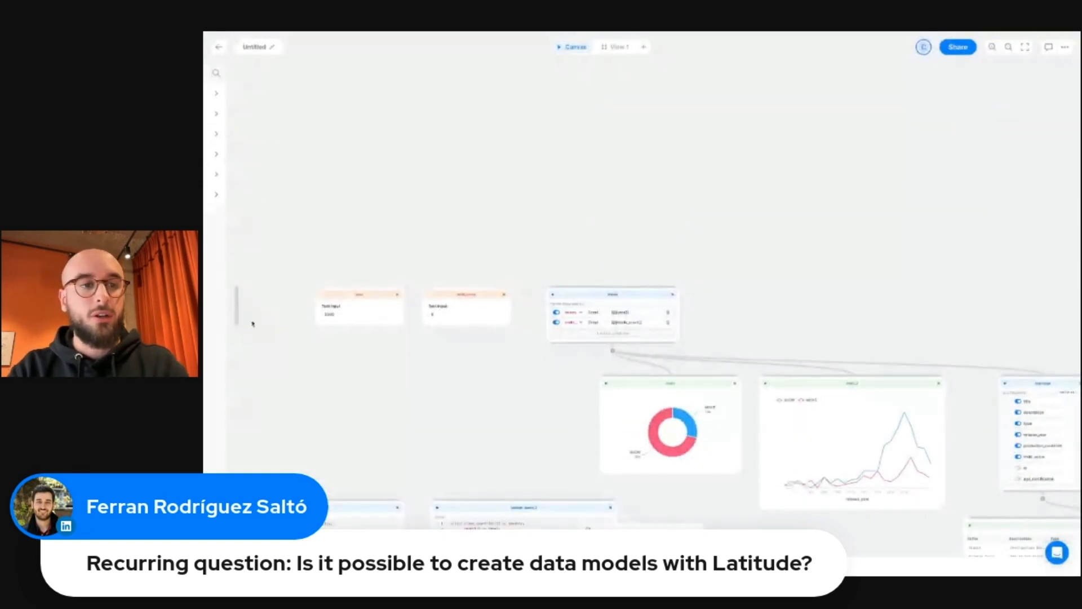
- Add the Netflix Clean model above the where block and examine the clean_countries column in its data
{"action": "left_click", "coordinate": [222, 310]}
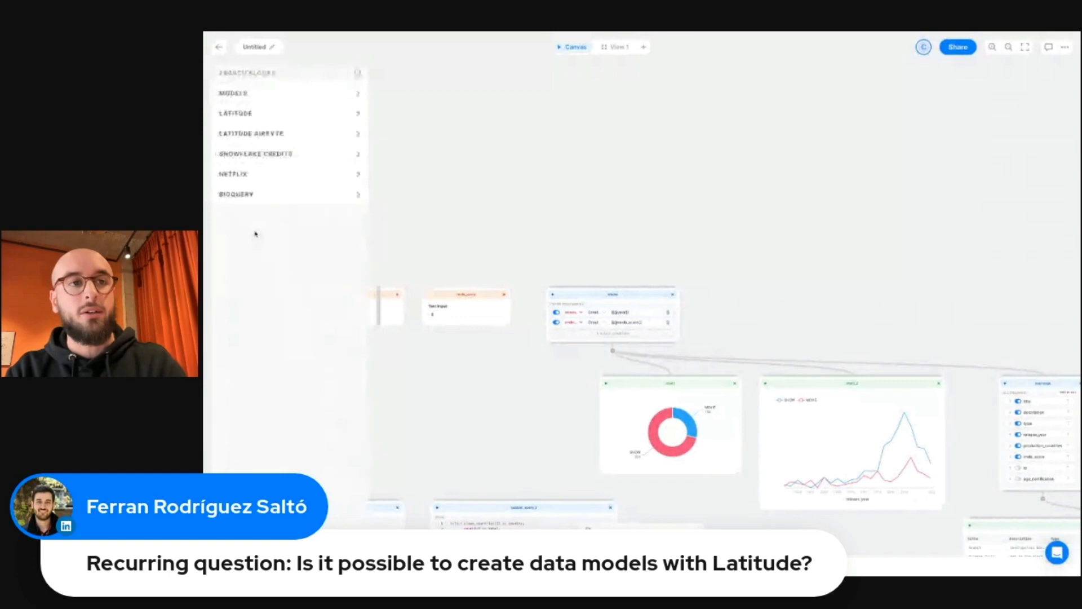
{"action": "left_click", "coordinate": [259, 94]}
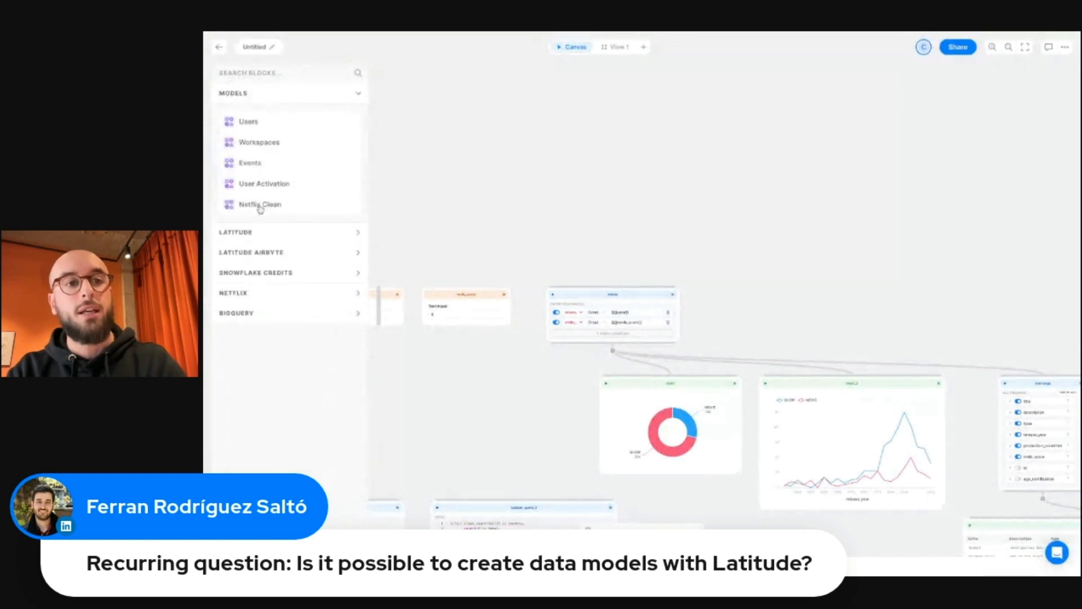
{"action": "left_click_drag", "start_coordinate": [251, 205], "coordinate": [599, 214]}
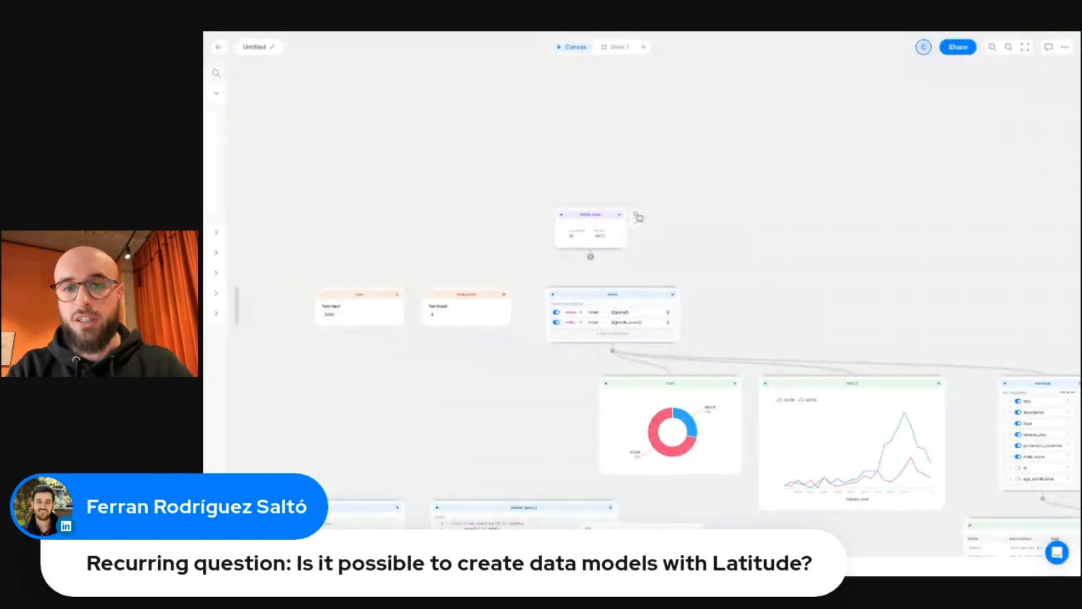
{"action": "left_click", "coordinate": [620, 214]}
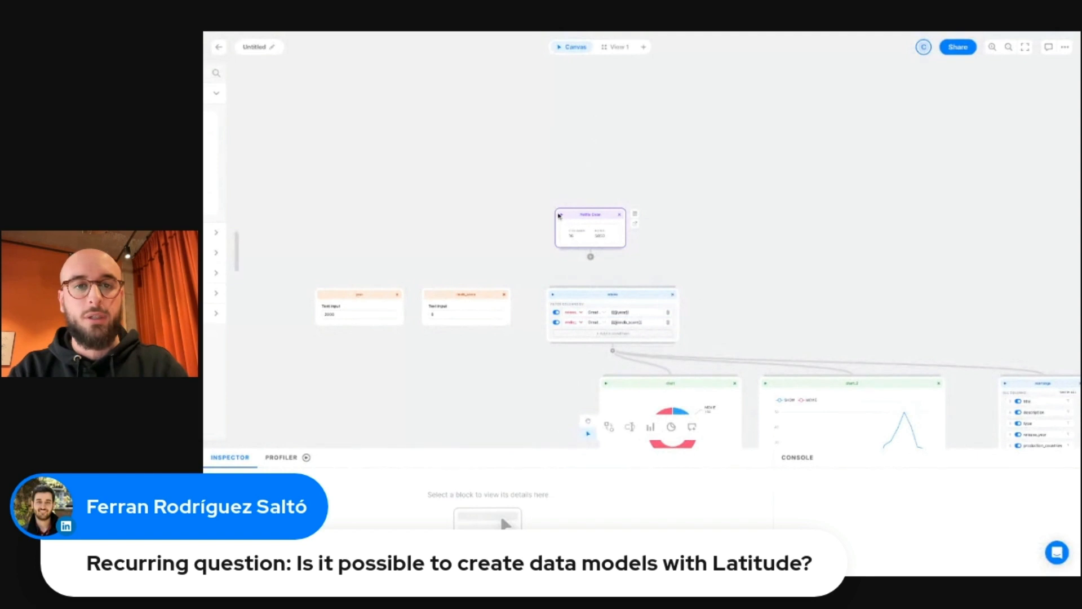
{"action": "scroll", "coordinate": [510, 280], "scroll_direction": "up", "scroll_amount": 3}
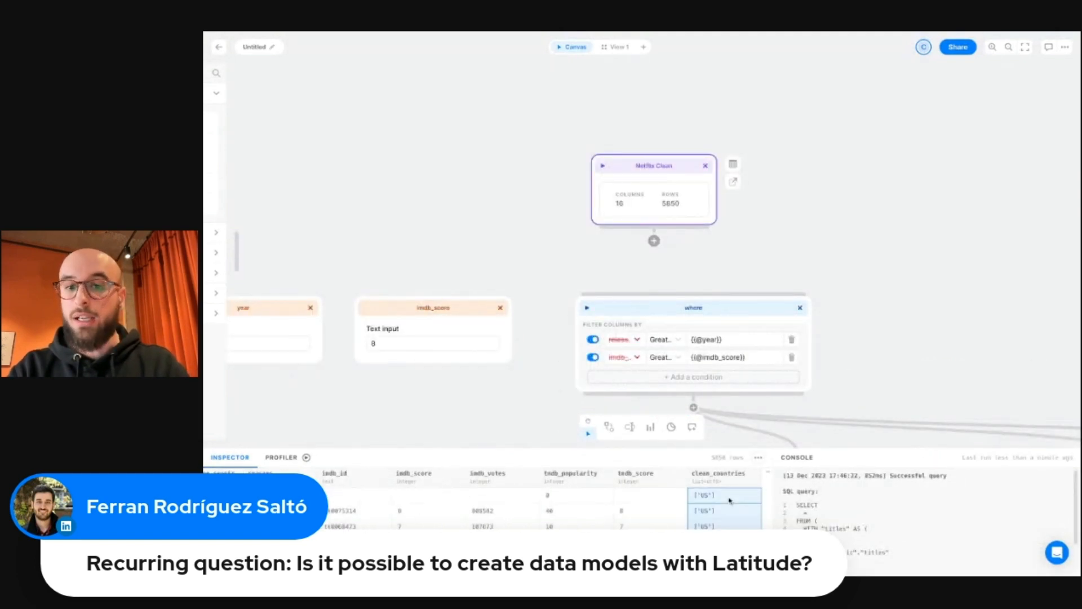
{"action": "scroll", "coordinate": [500, 187], "scroll_direction": "down", "scroll_amount": 3}
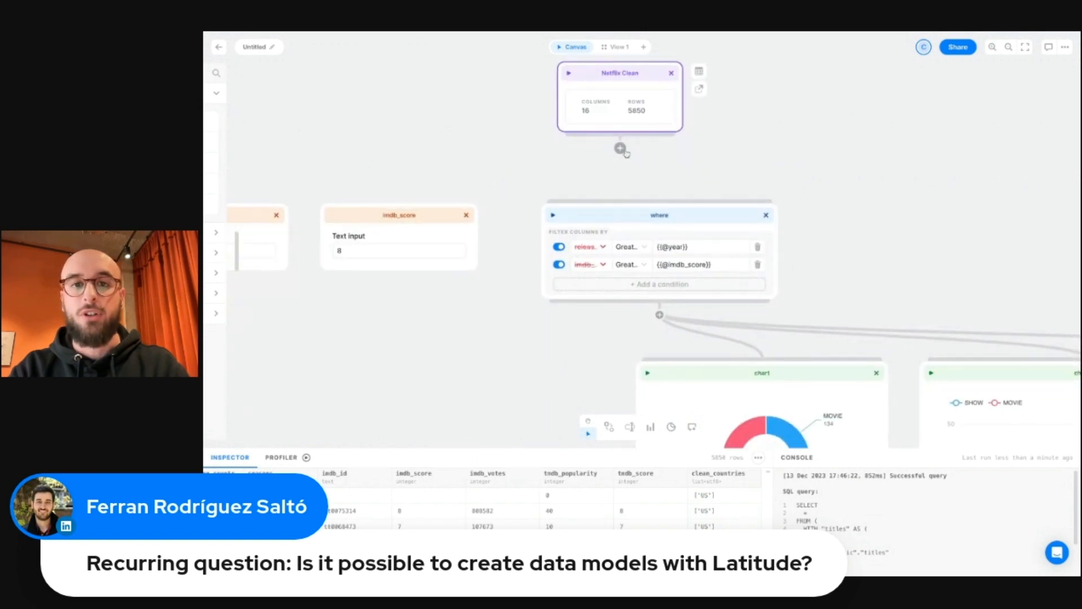
- Connect the Netflix Clean model's output to the where block
{"action": "left_click_drag", "start_coordinate": [622, 153], "coordinate": [647, 251]}
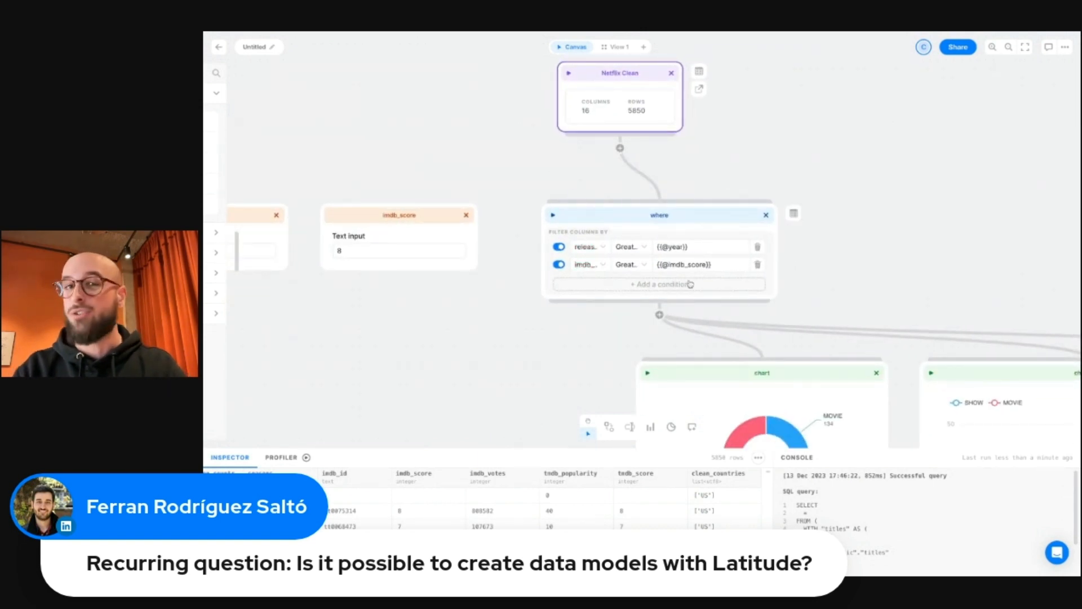
{"action": "scroll", "coordinate": [469, 174], "scroll_direction": "down", "scroll_amount": 5}
{"action": "scroll", "coordinate": [470, 174], "scroll_direction": "down", "scroll_amount": 1}
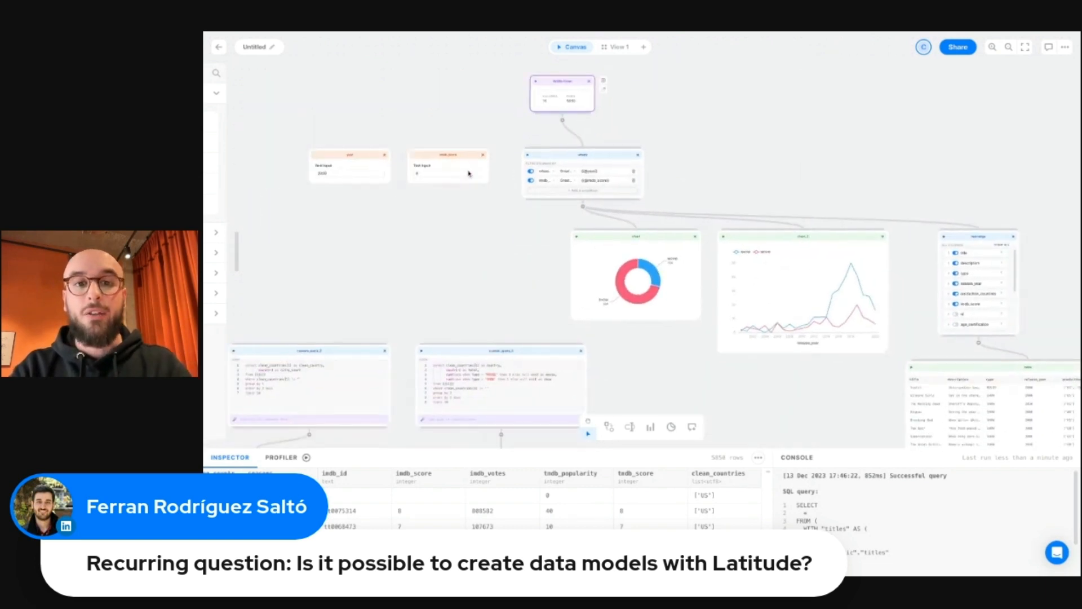
- Move the two country custom query blocks together with chart_3 and chart_4 up beside the donut chart, below the where block
{"action": "scroll", "coordinate": [469, 174], "scroll_direction": "down", "scroll_amount": 3}
{"action": "left_click_drag", "start_coordinate": [437, 162], "coordinate": [730, 396]}
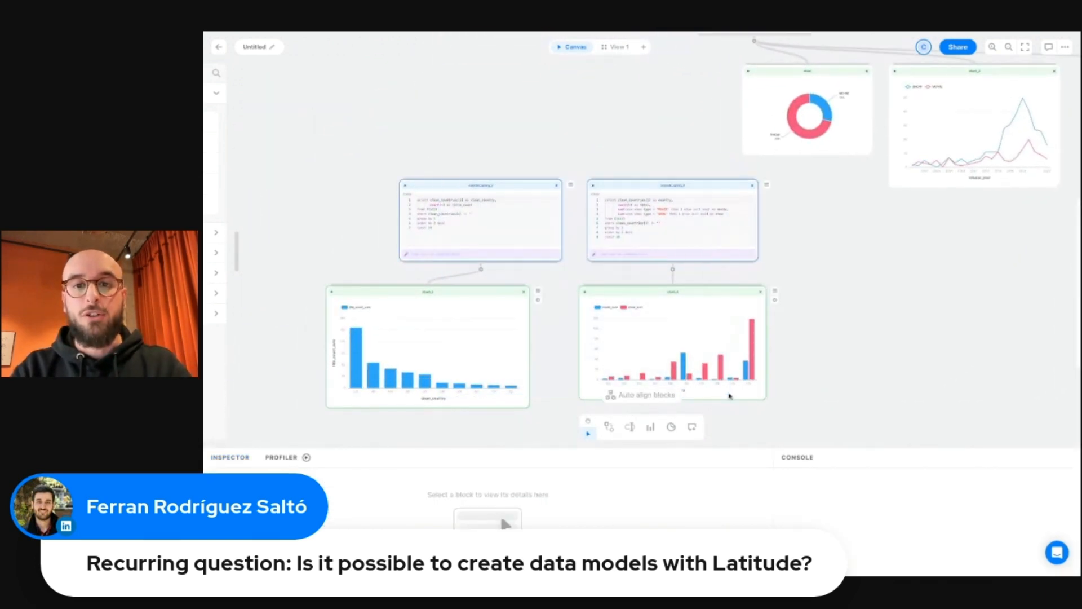
{"action": "scroll", "coordinate": [833, 297], "scroll_direction": "up", "scroll_amount": 2}
{"action": "left_click_drag", "start_coordinate": [704, 254], "coordinate": [661, 140]}
{"action": "left_click", "coordinate": [629, 115]}
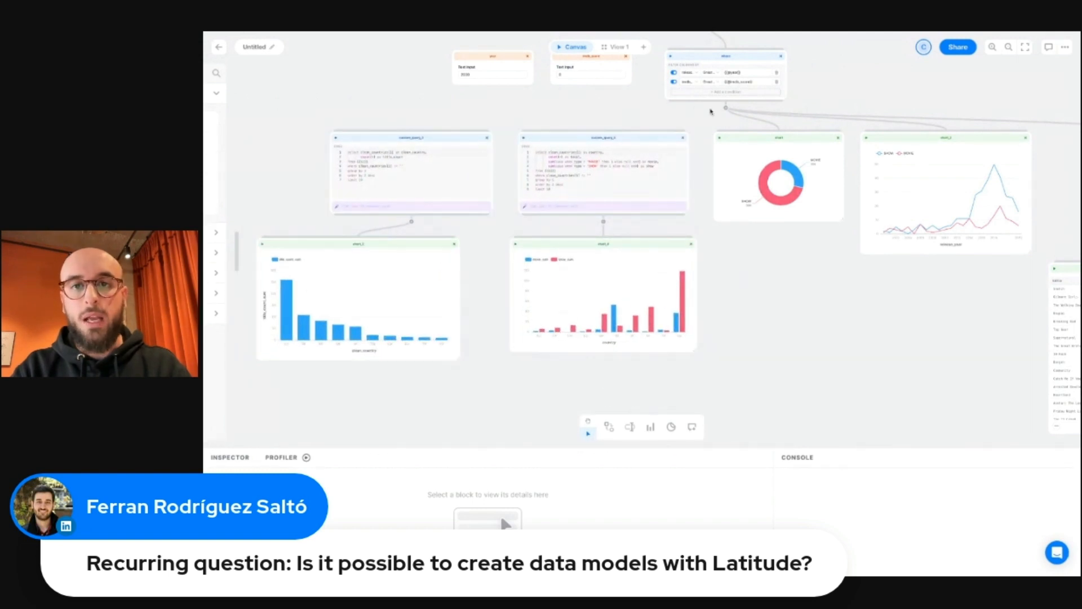
- Connect the where block's output to both custom query blocks that feed chart_3 and chart_4
{"action": "left_click_drag", "start_coordinate": [726, 108], "coordinate": [472, 131]}
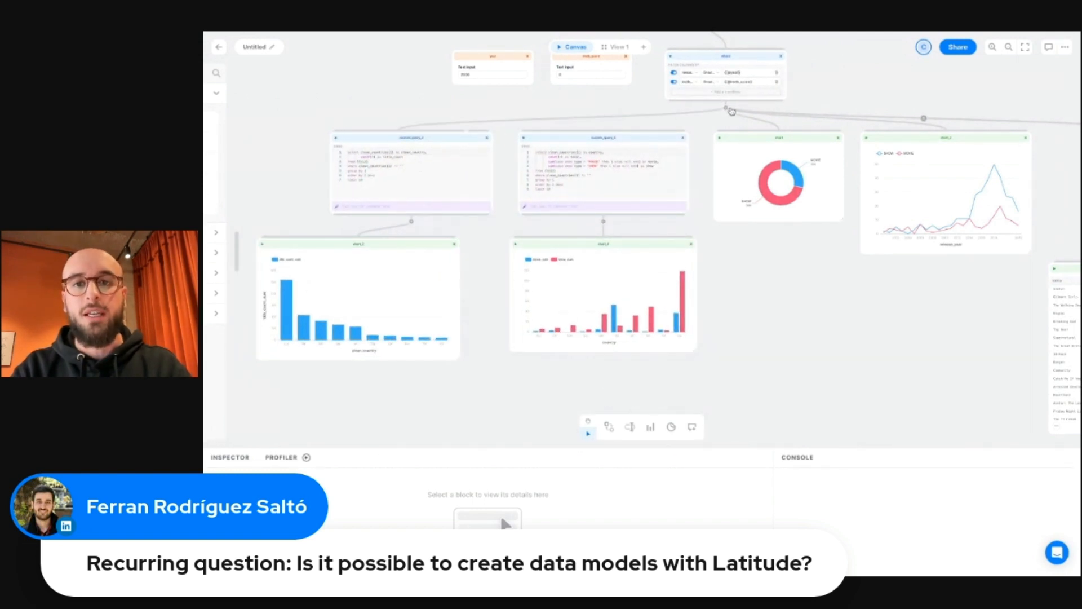
{"action": "left_click_drag", "start_coordinate": [727, 108], "coordinate": [604, 133]}
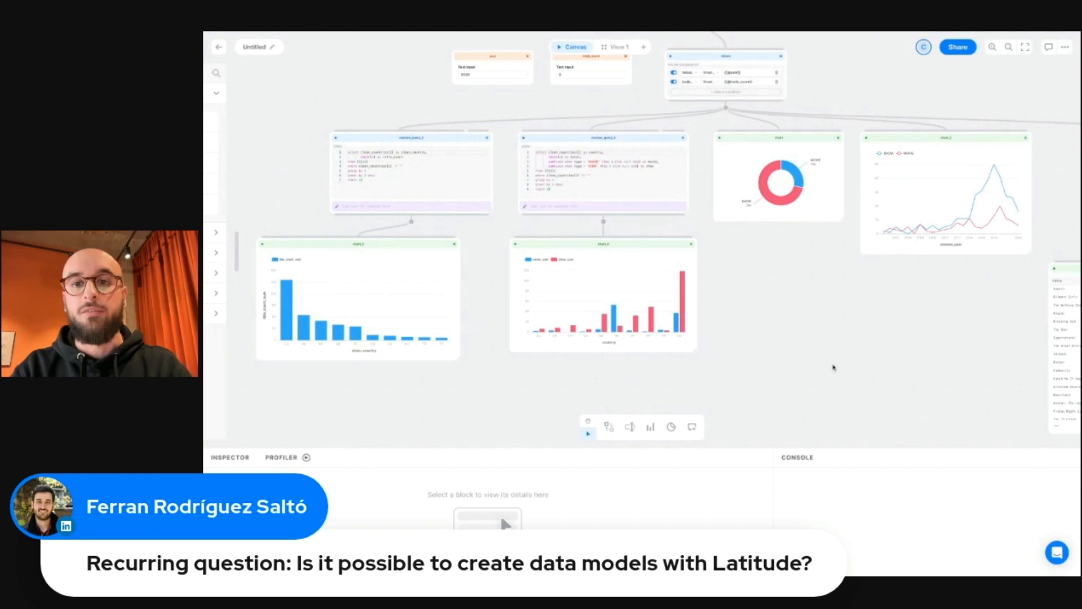
- Examine the reconnected canvas and the country bars in chart_3 and chart_4
{"action": "scroll", "coordinate": [834, 368], "scroll_direction": "up", "scroll_amount": 2}
{"action": "scroll", "coordinate": [829, 371], "scroll_direction": "up", "scroll_amount": 4}
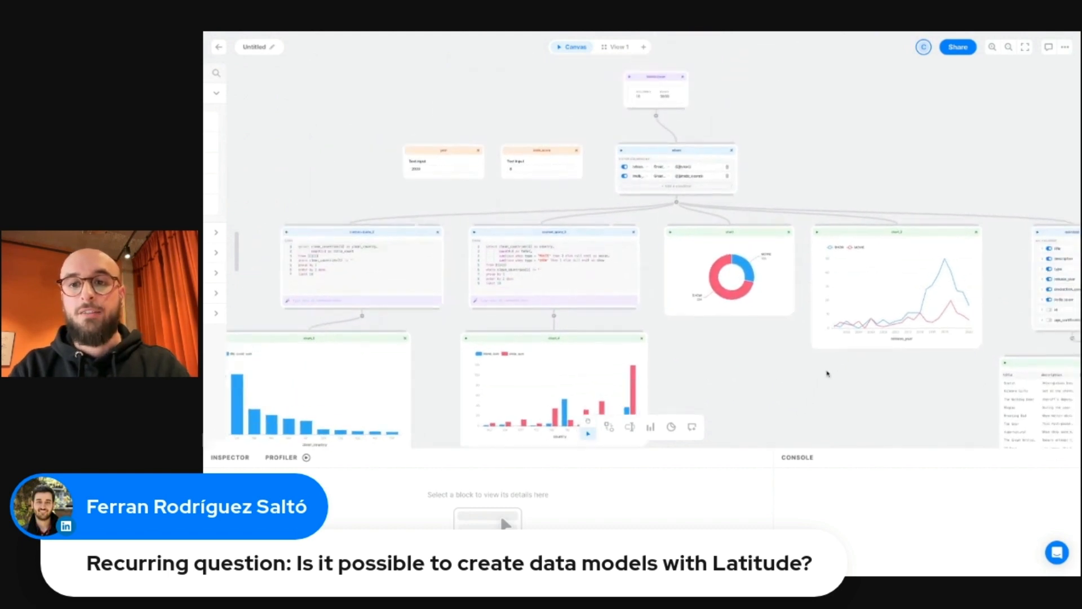
{"action": "left_click", "coordinate": [828, 373]}
{"action": "left_click", "coordinate": [630, 78]}
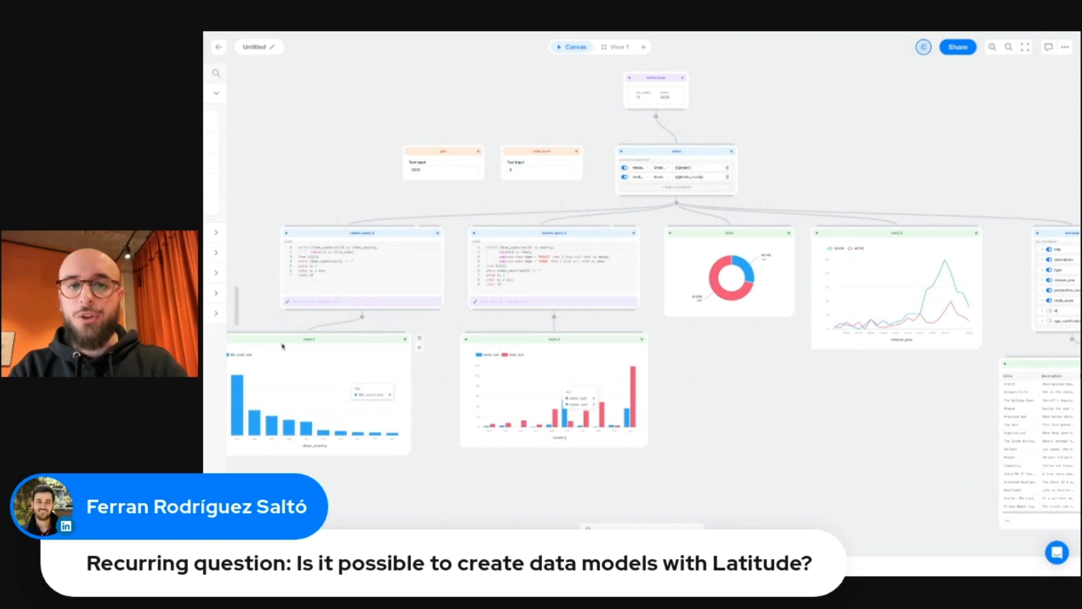
{"action": "scroll", "coordinate": [773, 491], "scroll_direction": "left", "scroll_amount": 2}
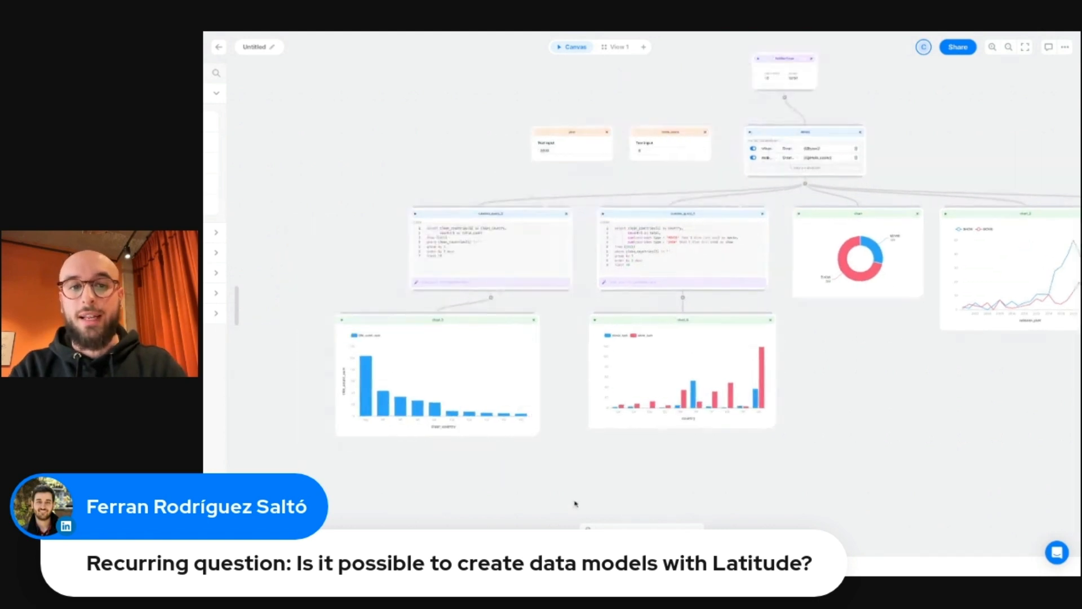
{"action": "scroll", "coordinate": [428, 490], "scroll_direction": "up", "scroll_amount": 3}
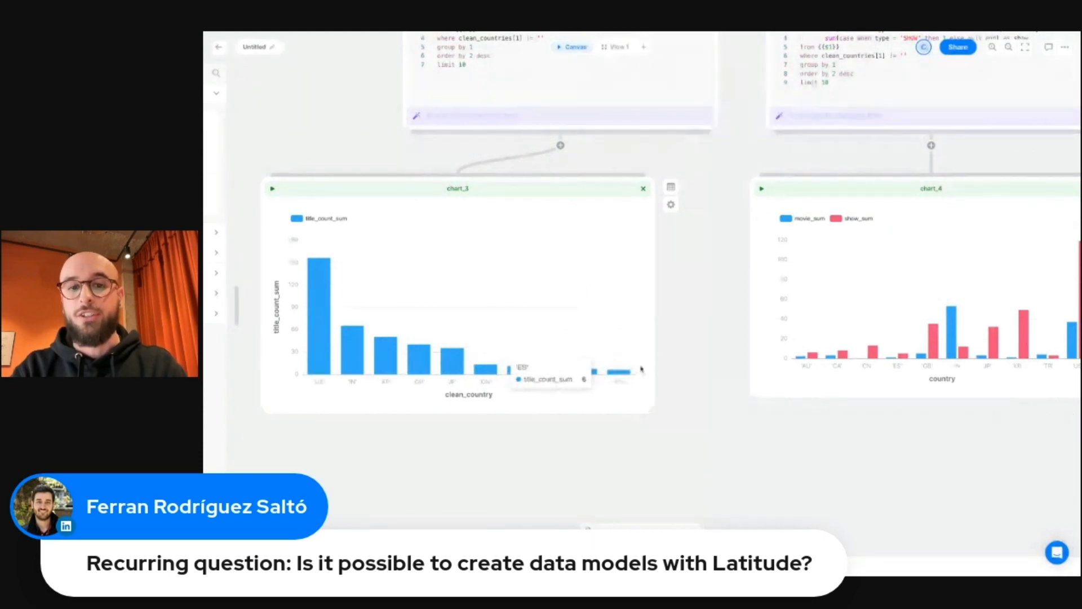
{"action": "scroll", "coordinate": [664, 396], "scroll_direction": "down", "scroll_amount": 4}
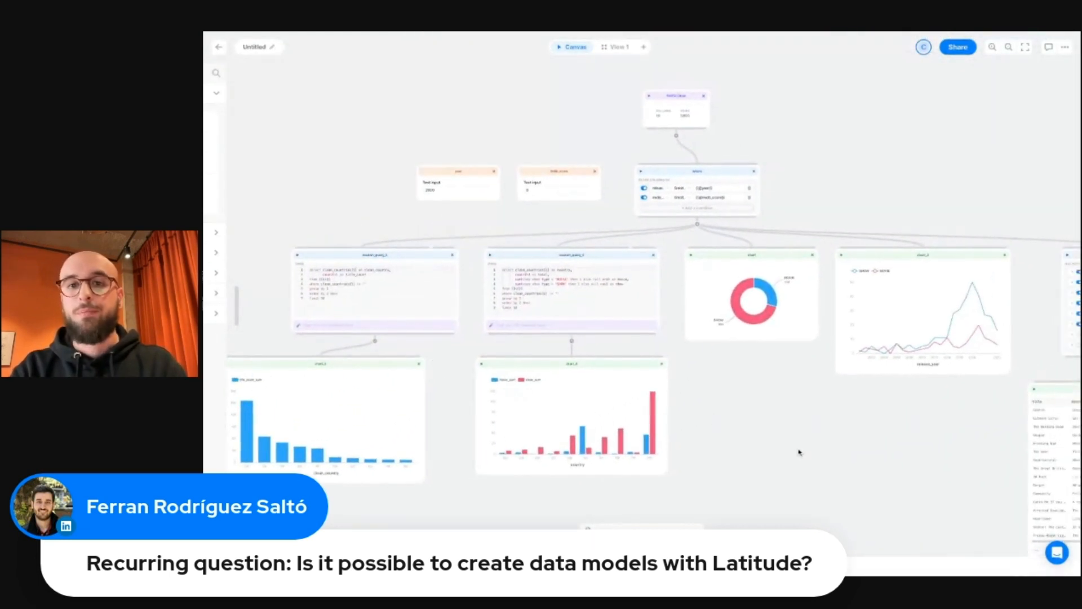
- Move the Netflix Clean block slightly closer to the where block beneath it
{"action": "left_click_drag", "start_coordinate": [626, 66], "coordinate": [642, 83]}
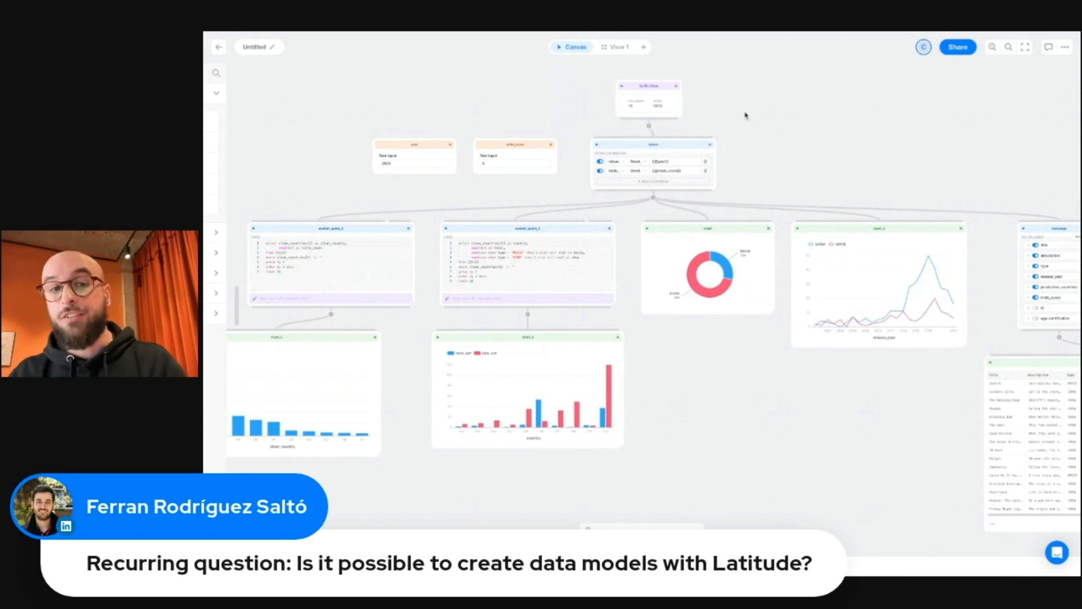
{"action": "scroll", "coordinate": [760, 110], "scroll_direction": "left", "scroll_amount": 2}
{"action": "scroll", "coordinate": [760, 109], "scroll_direction": "up", "scroll_amount": 1}
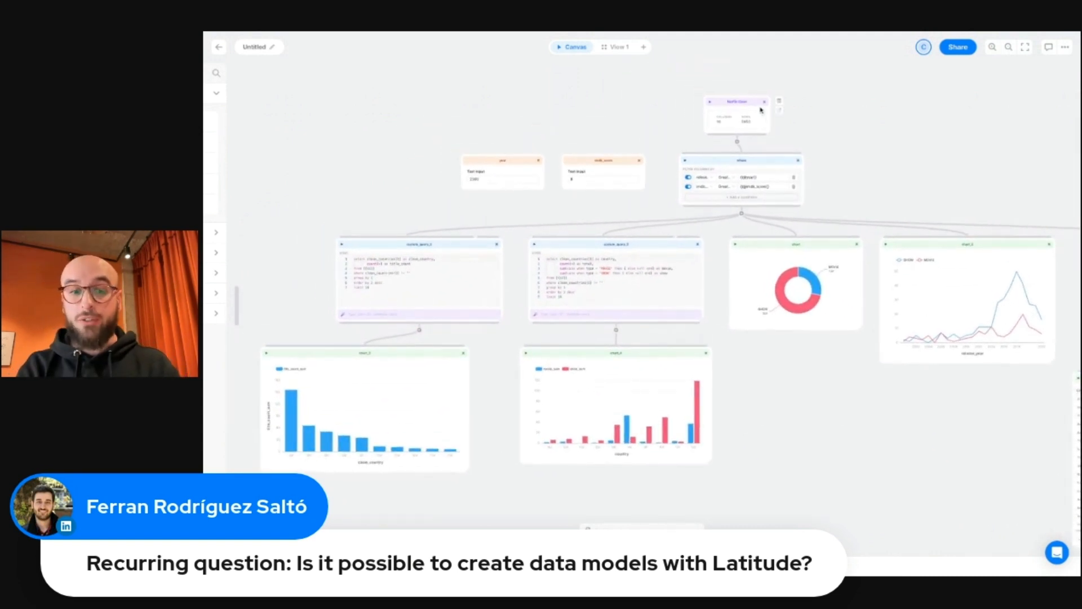